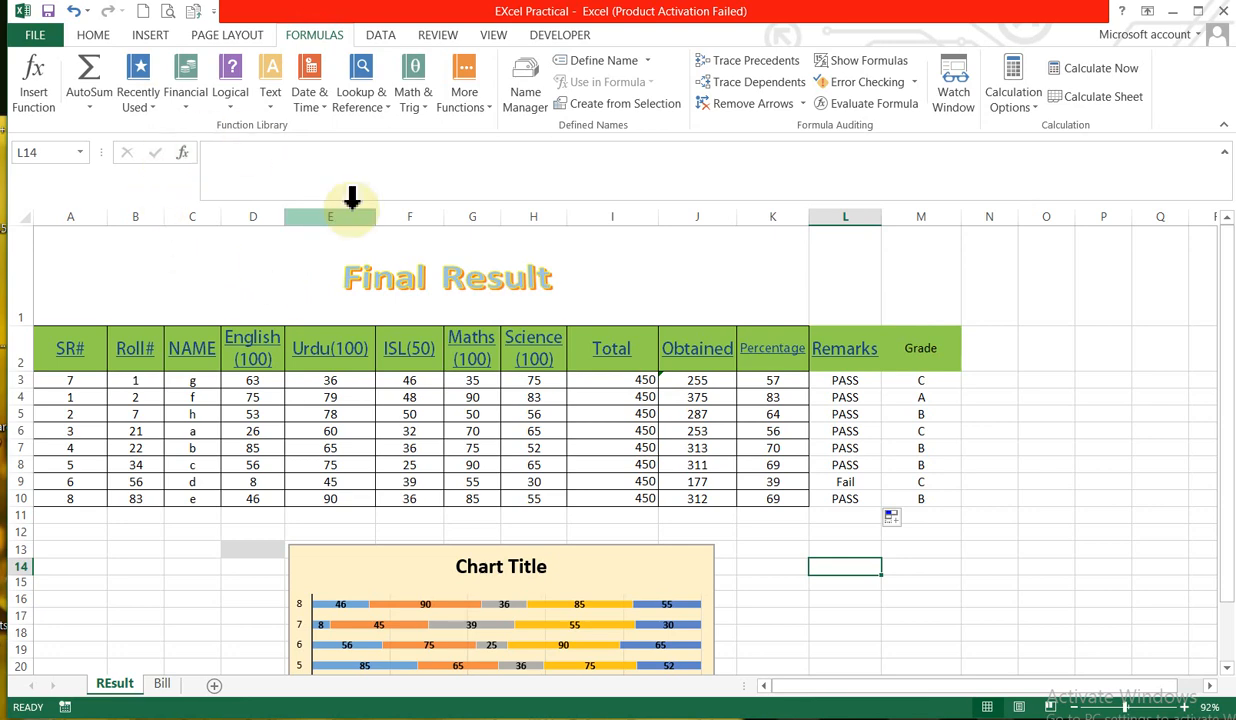
# Step: View the description of the IF function among the logical functions
pyautogui.click(240, 100)
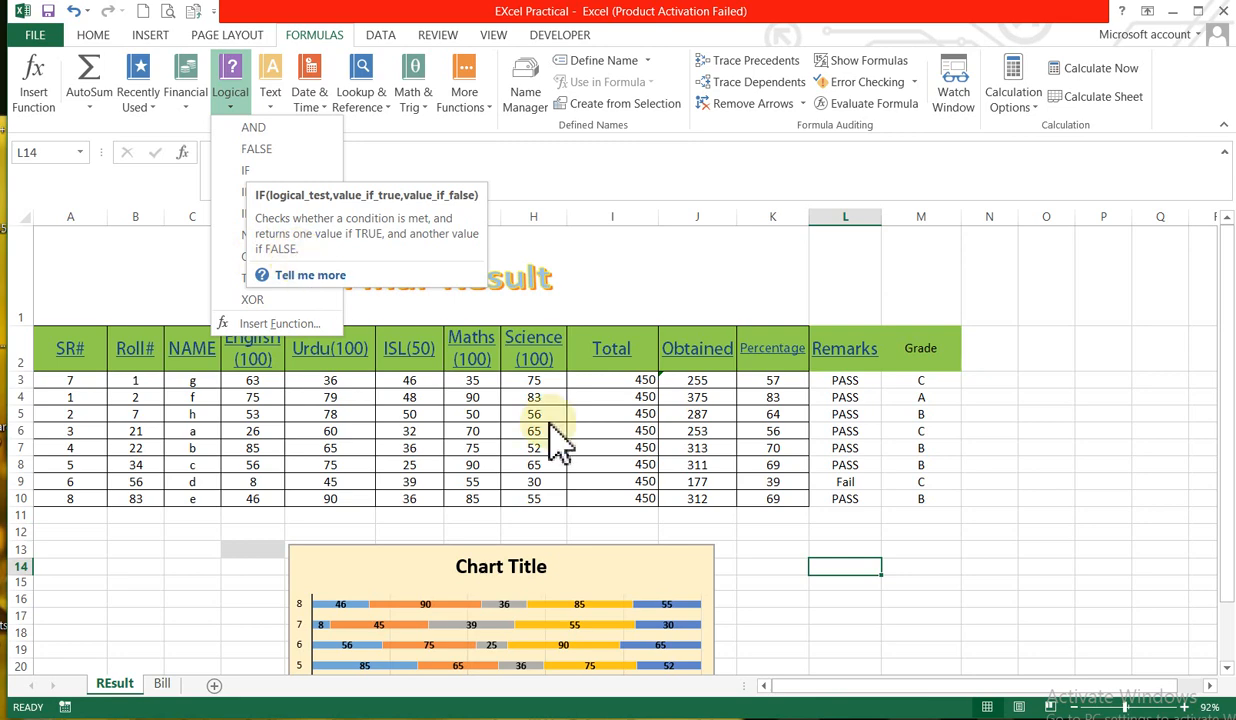
pyautogui.click(812, 390)
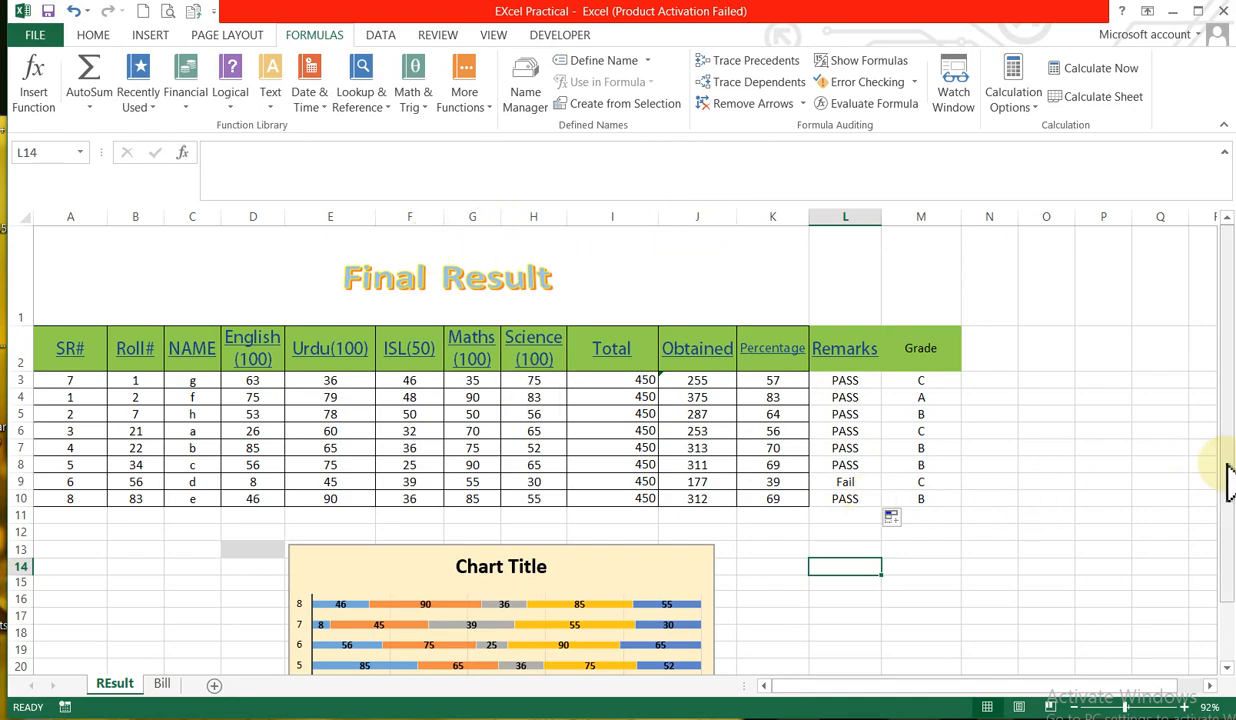
# Step: Format the empty cell L14 with the Adobe Garamond Pro Bold font at size 22
pyautogui.moveTo(1227, 477); pyautogui.dragTo(1227, 506)
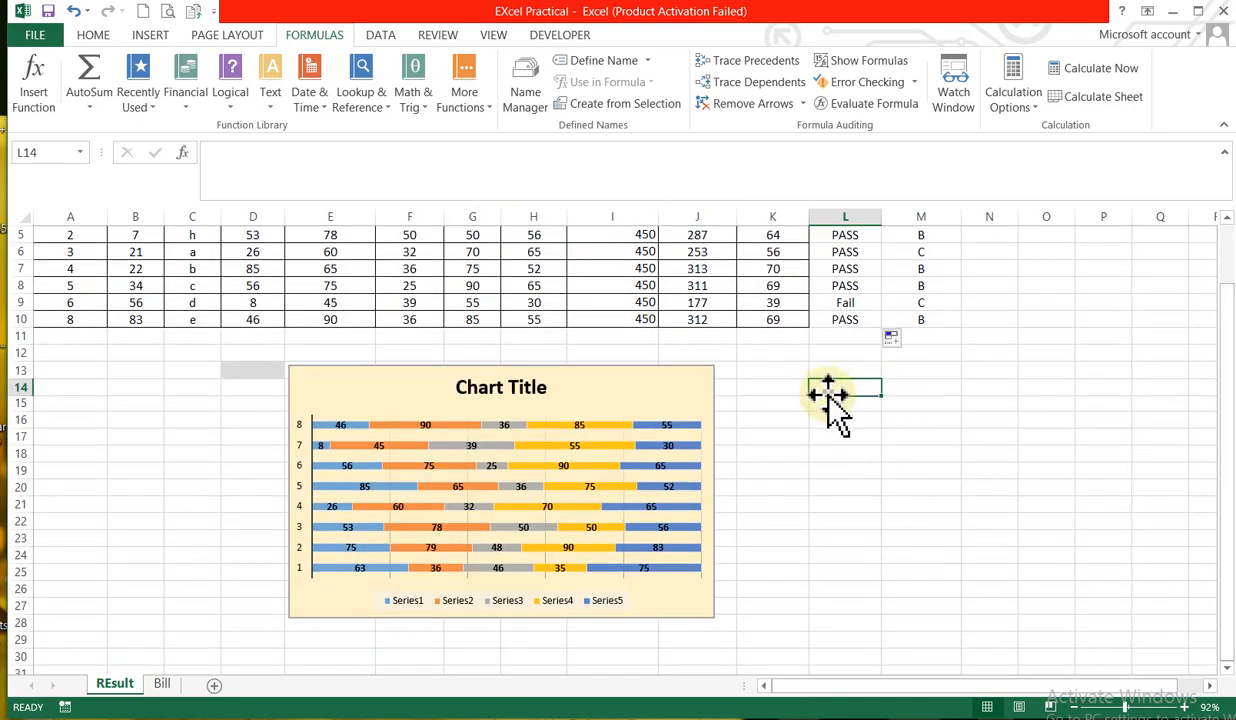
pyautogui.click(90, 35)
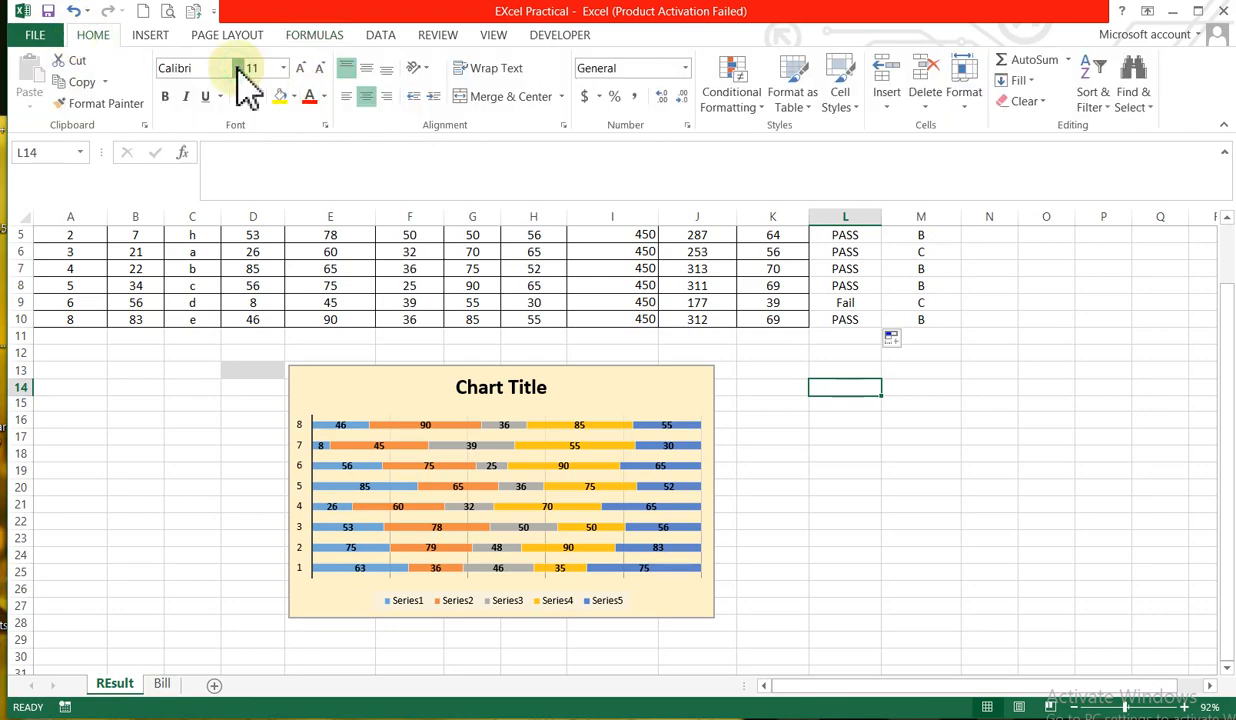
pyautogui.click(237, 67)
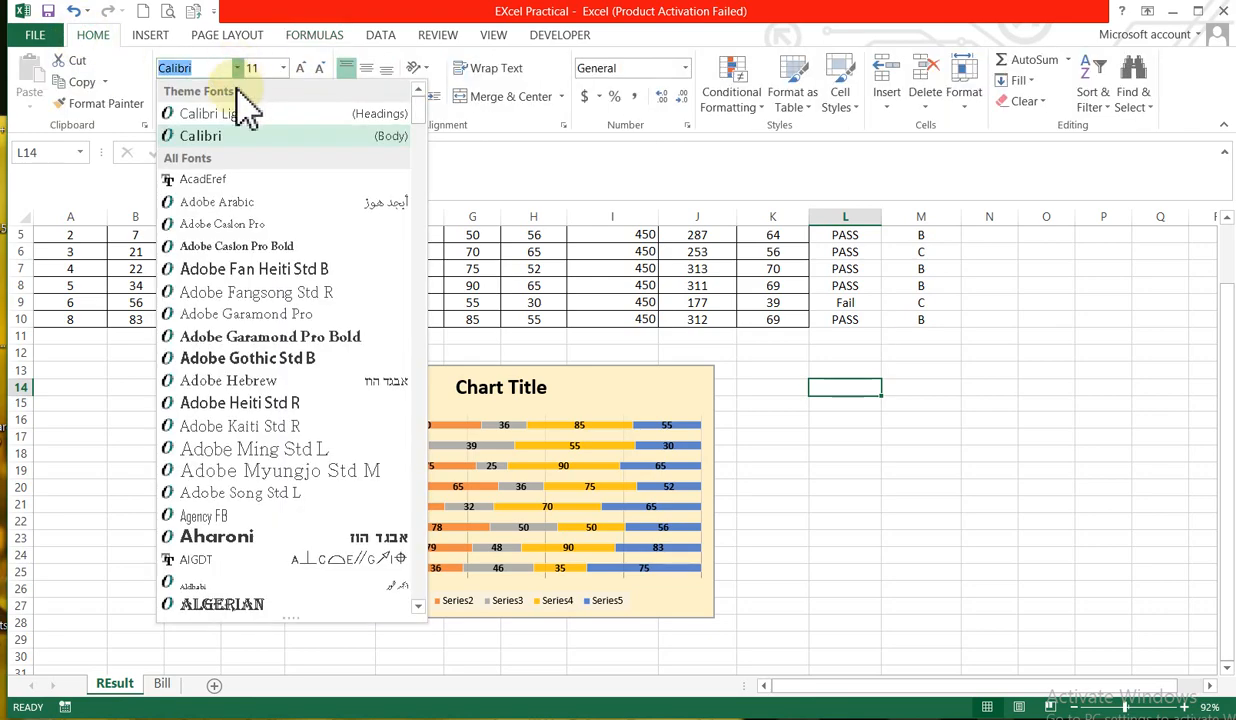
pyautogui.click(300, 337)
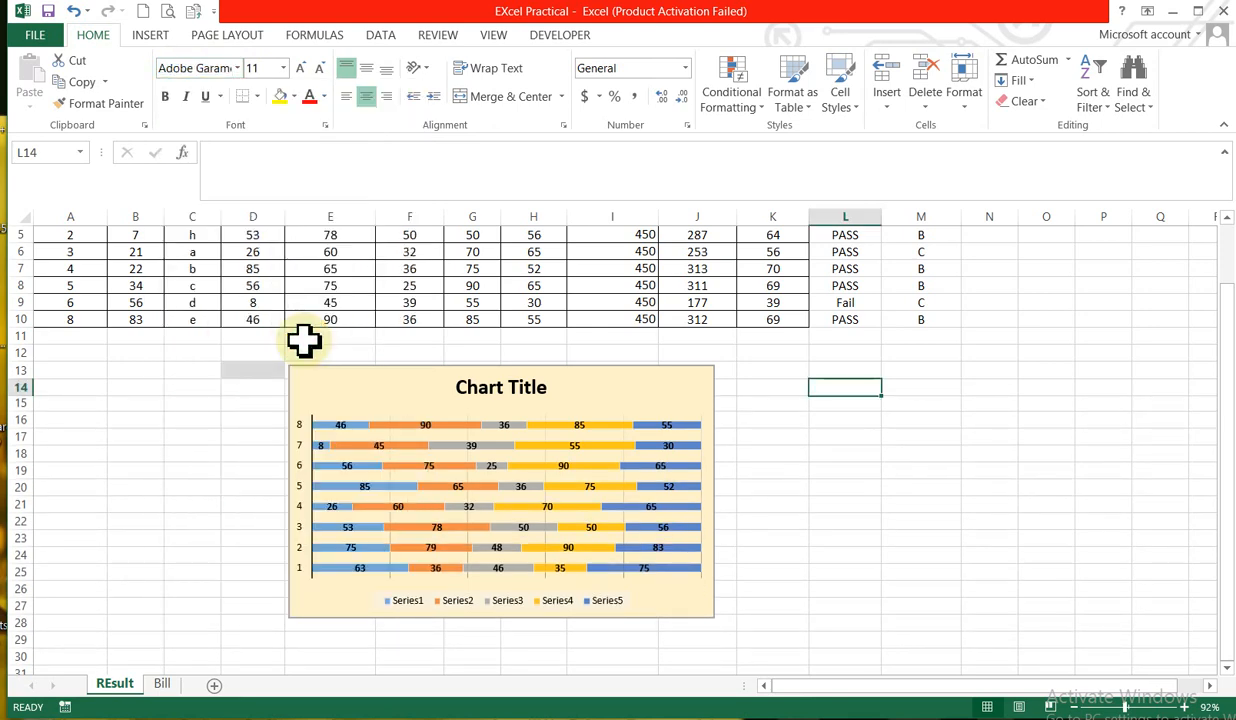
pyautogui.click(284, 68)
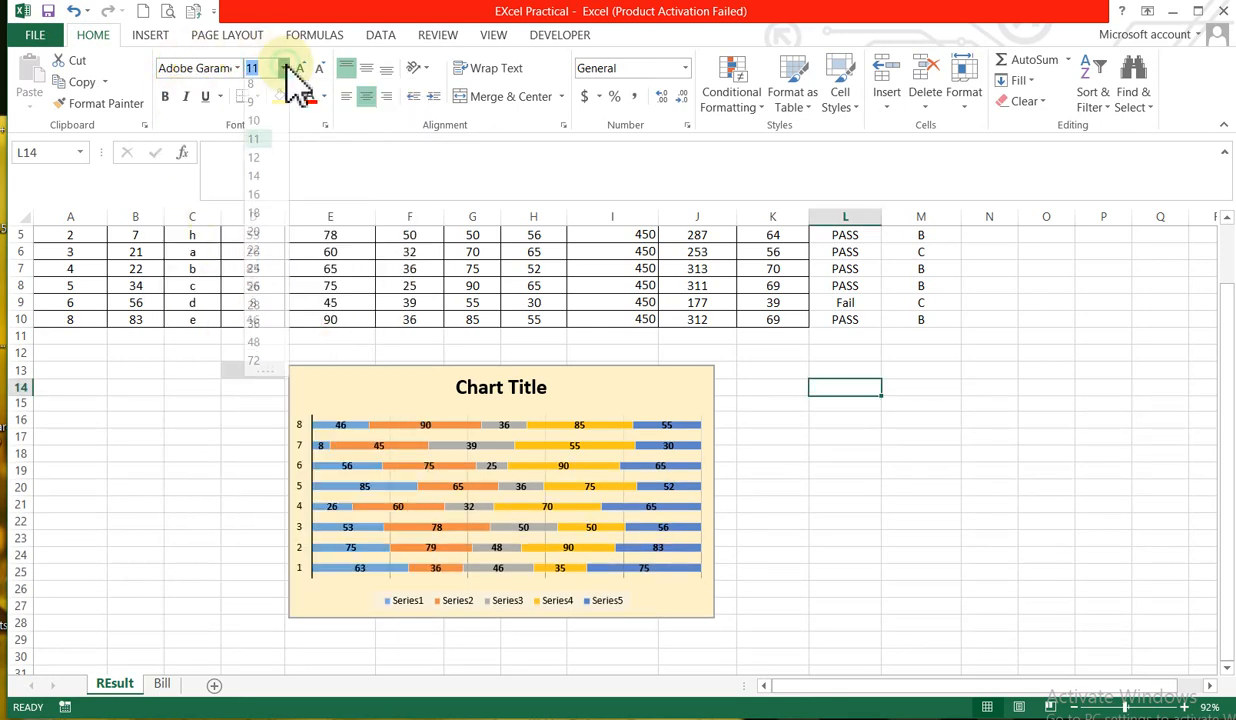
pyautogui.click(256, 257)
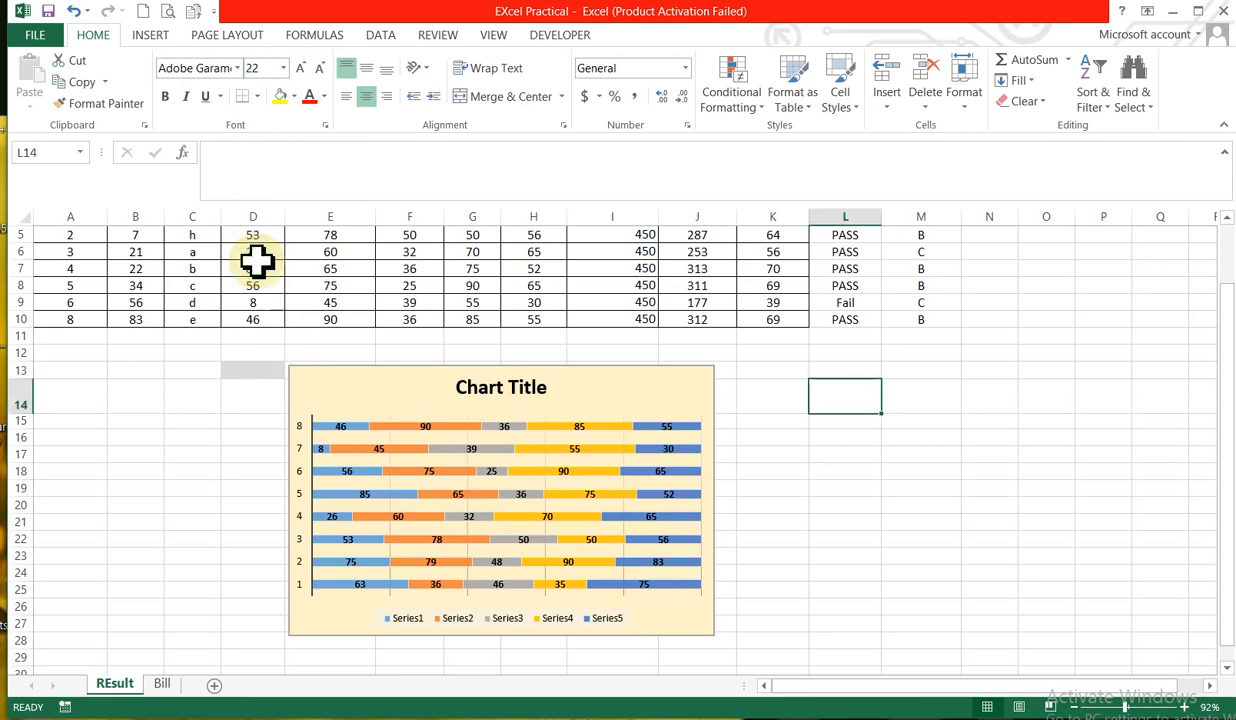
# Step: Enter the start of an example IF formula as plain text in cell L14: IF(k3>=40
pyautogui.write('IF')
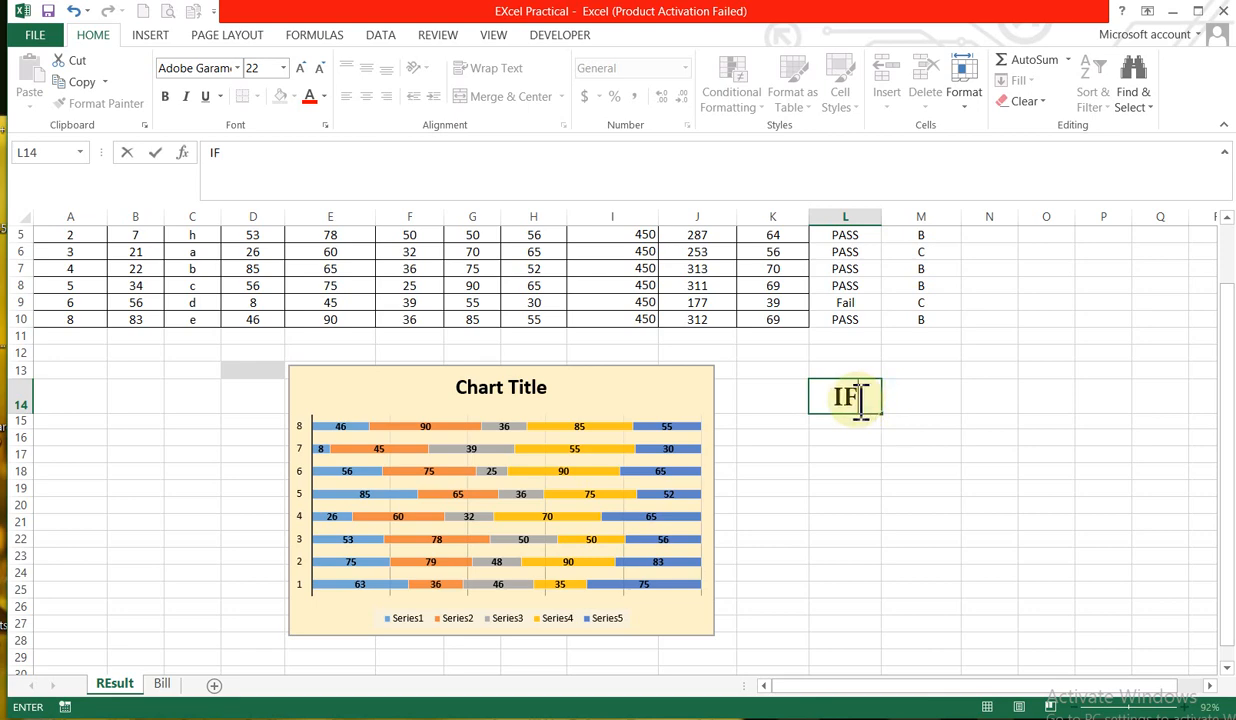
pyautogui.write('(')
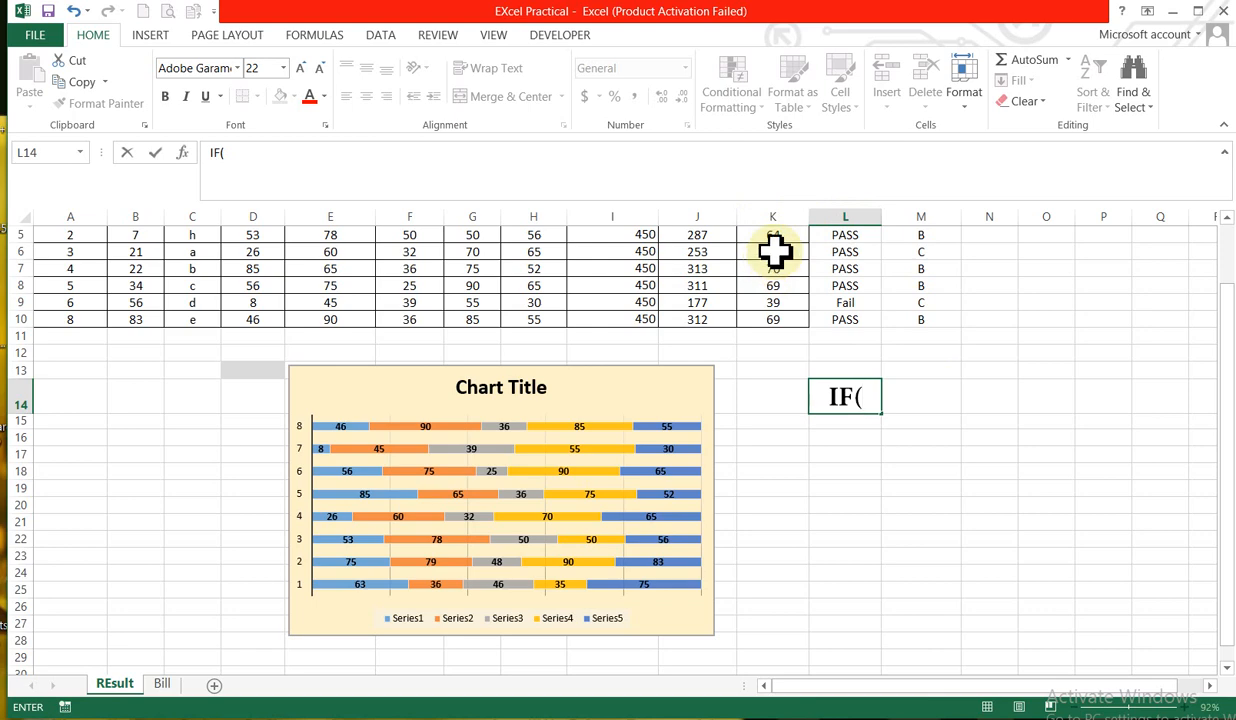
pyautogui.write('k3')
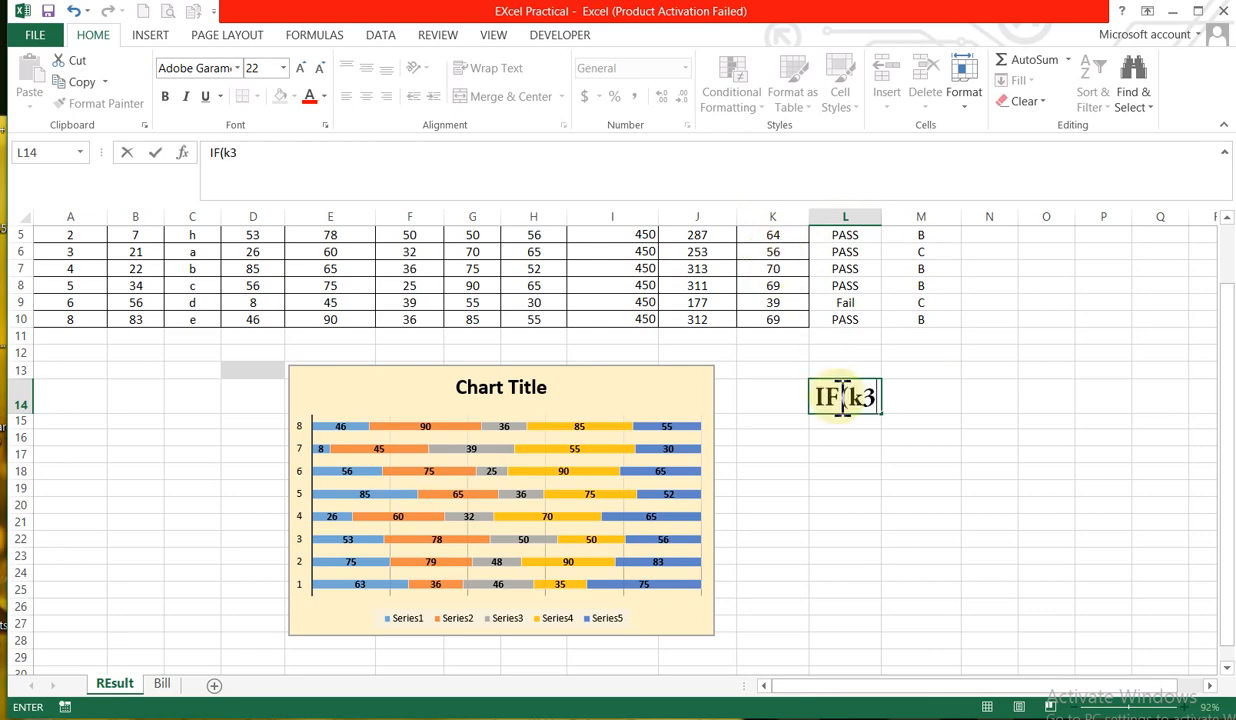
pyautogui.write('>40')
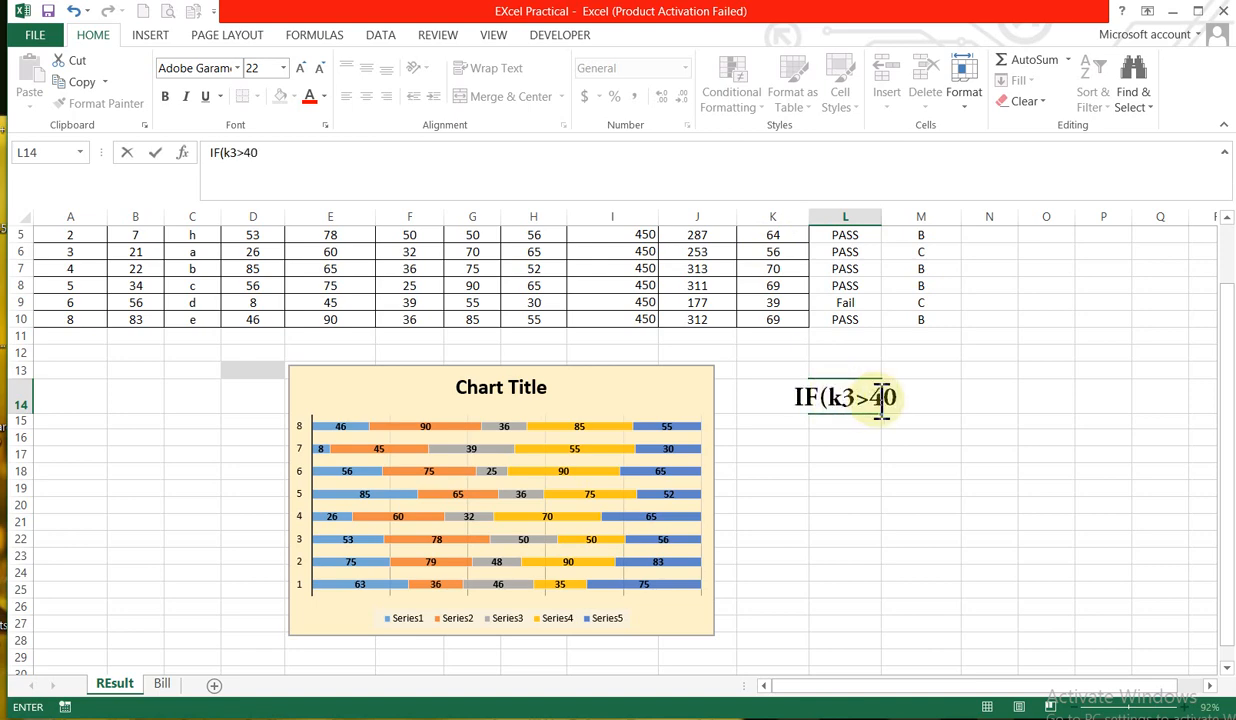
pyautogui.doubleClick(882, 399)
pyautogui.click(882, 399)
pyautogui.write('=')
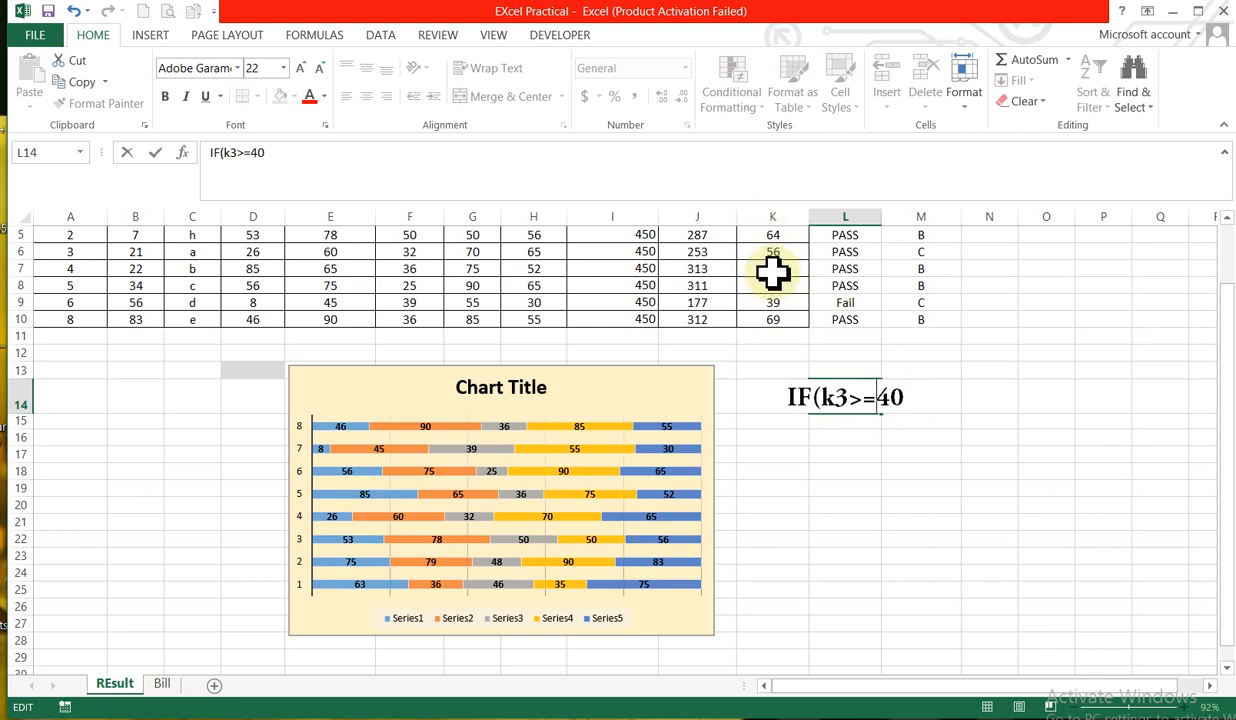
# Step: Colour only the condition k3>=40 in cell L14's text red and commit the entry
pyautogui.moveTo(852, 393); pyautogui.dragTo(831, 394)
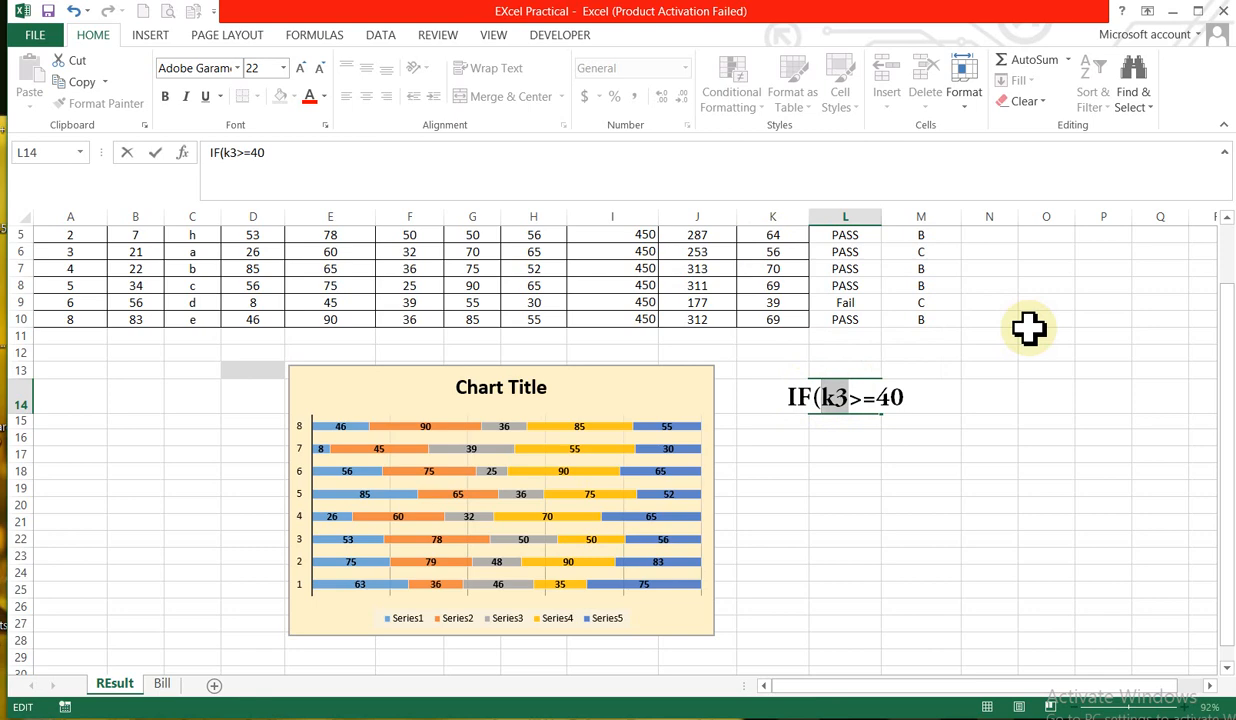
pyautogui.click(914, 398)
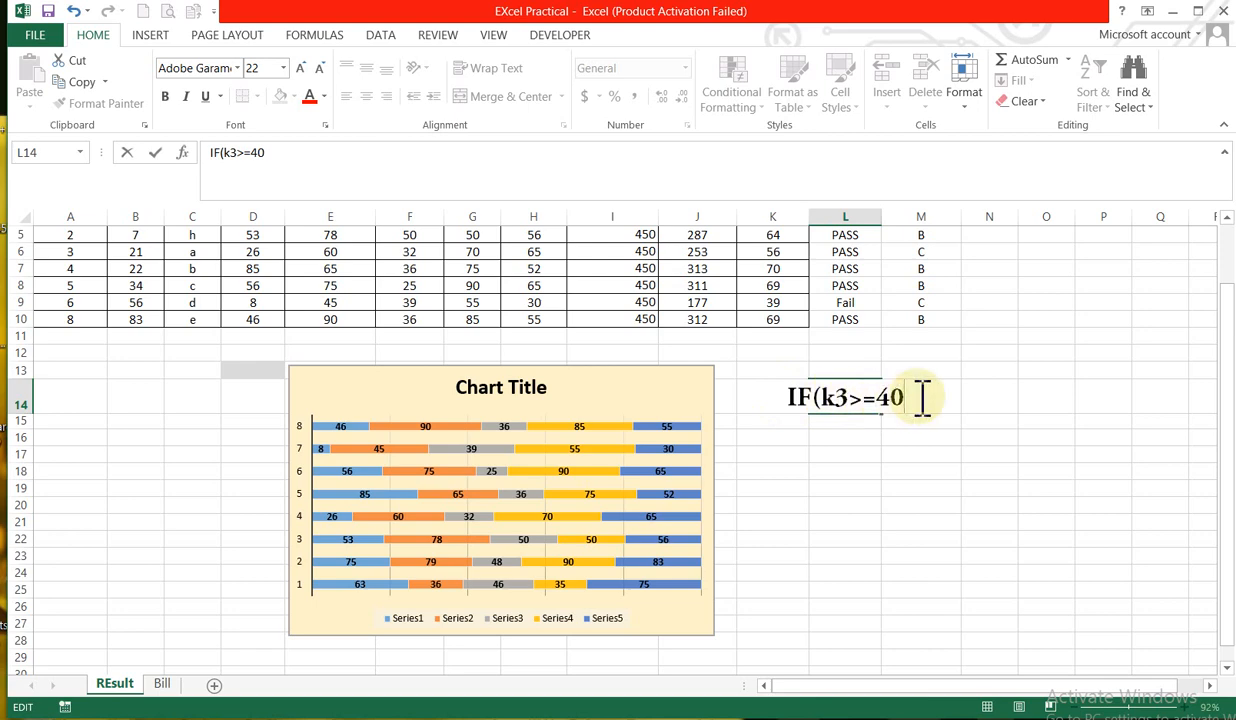
pyautogui.moveTo(922, 398); pyautogui.dragTo(826, 397)
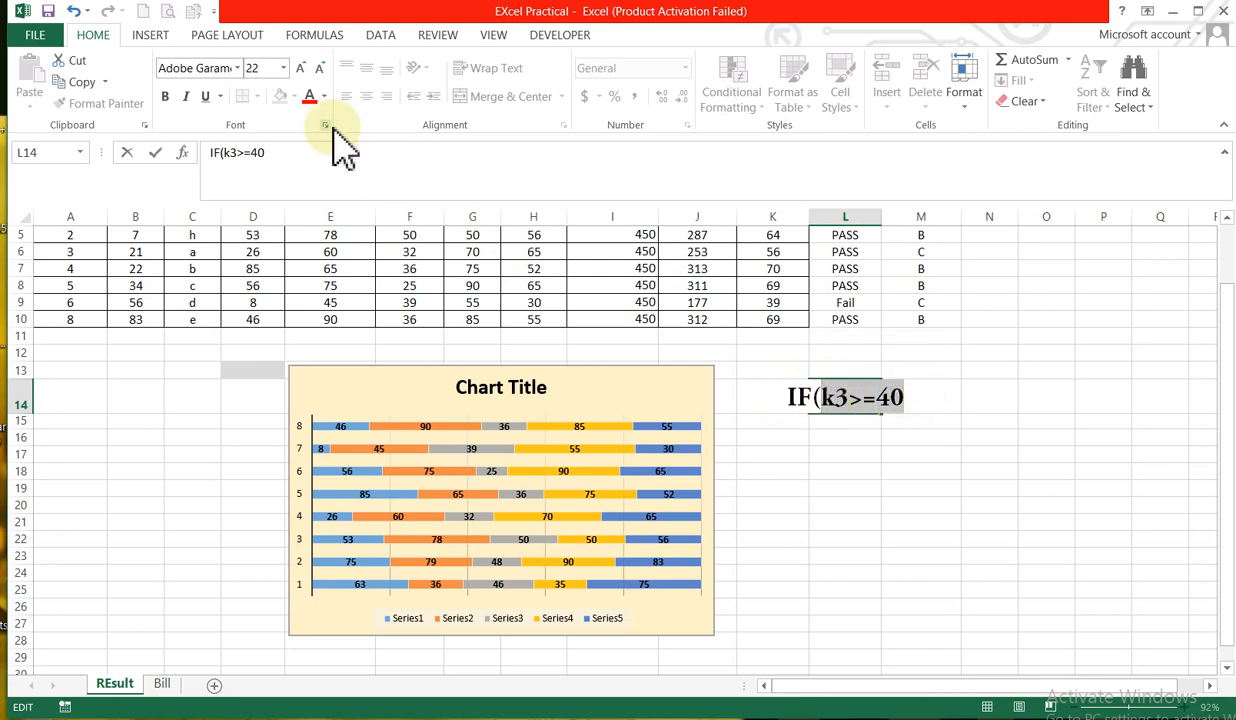
pyautogui.click(310, 96)
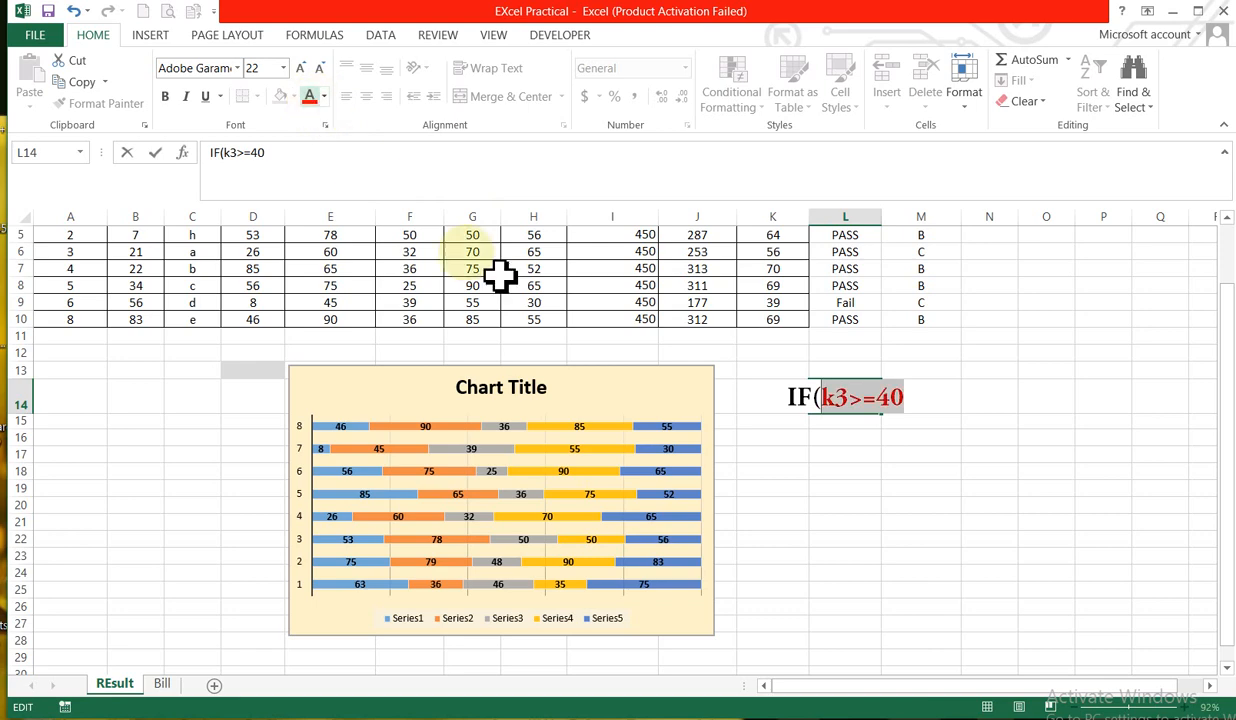
pyautogui.click(864, 478)
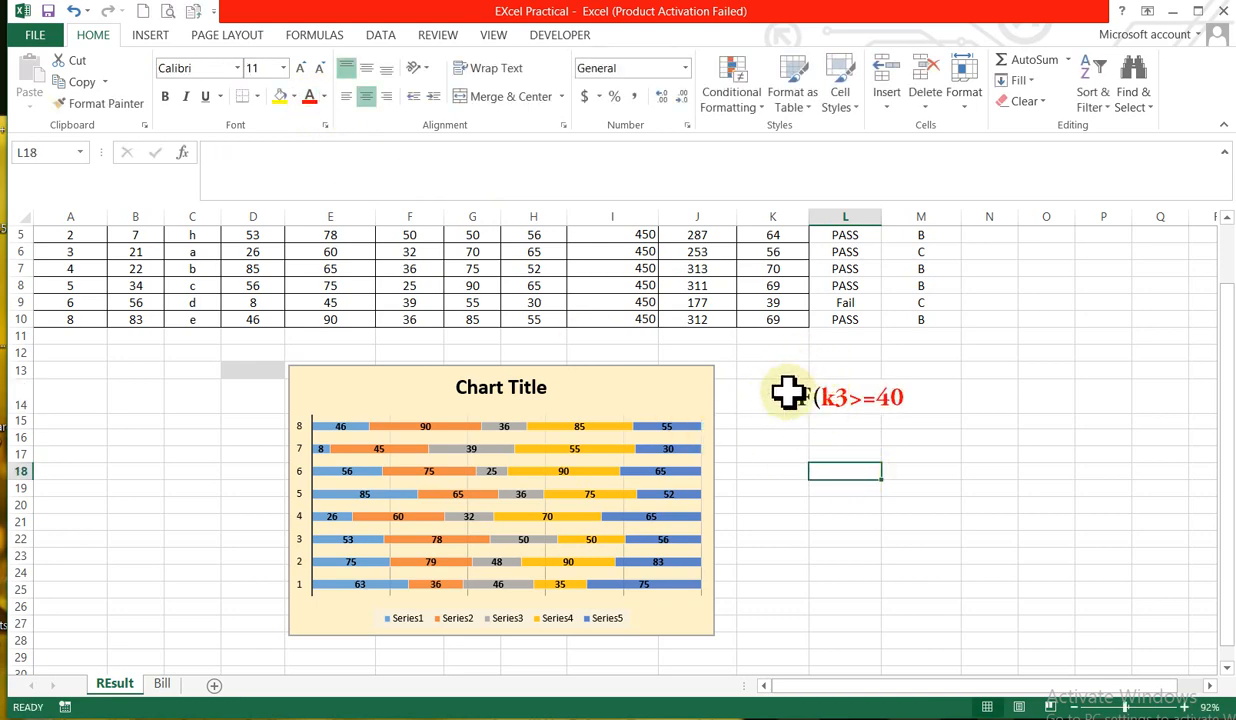
# Step: Append the value-if-true argument to the example in L14 so it reads IF(k3>=40,"PASS"
pyautogui.click(840, 402)
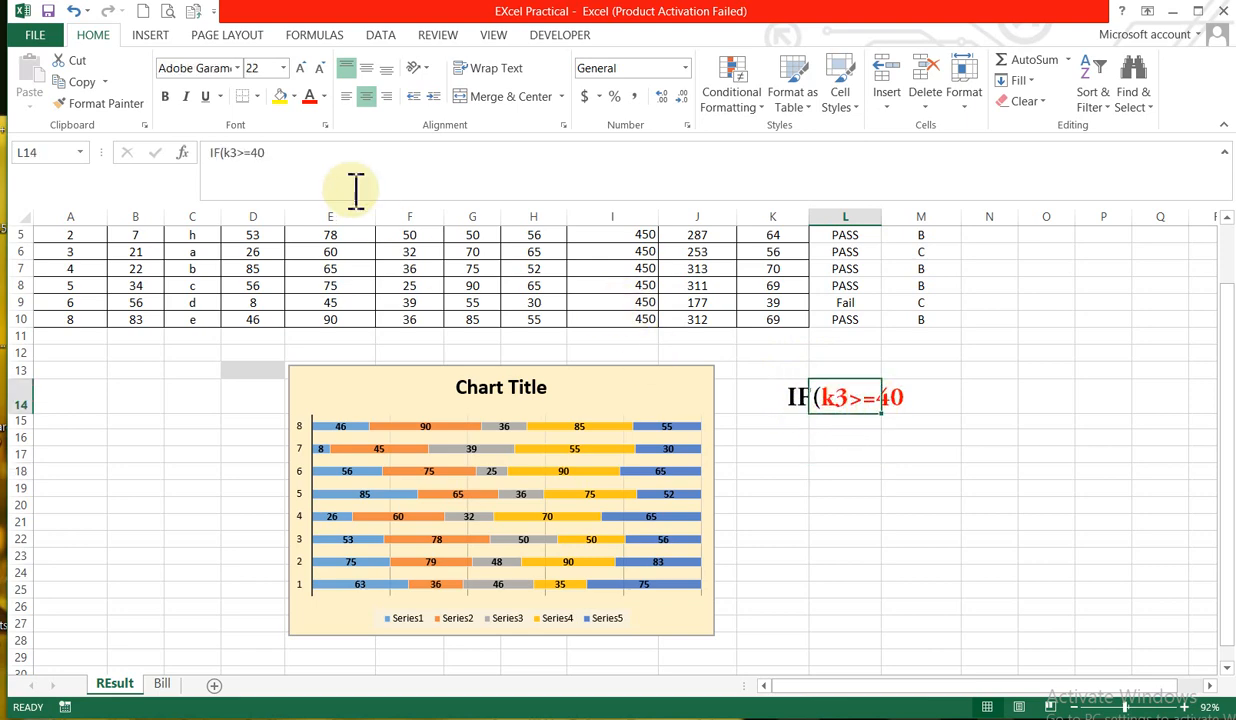
pyautogui.click(276, 152)
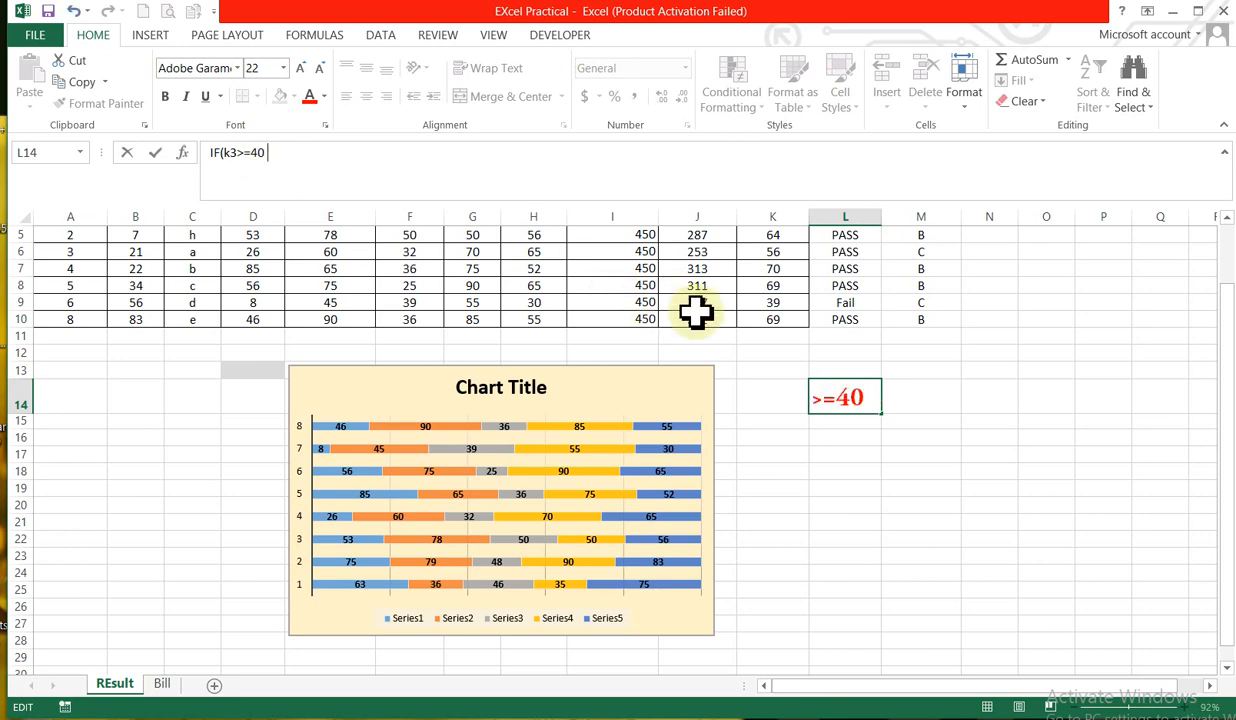
pyautogui.press('BackSpace')
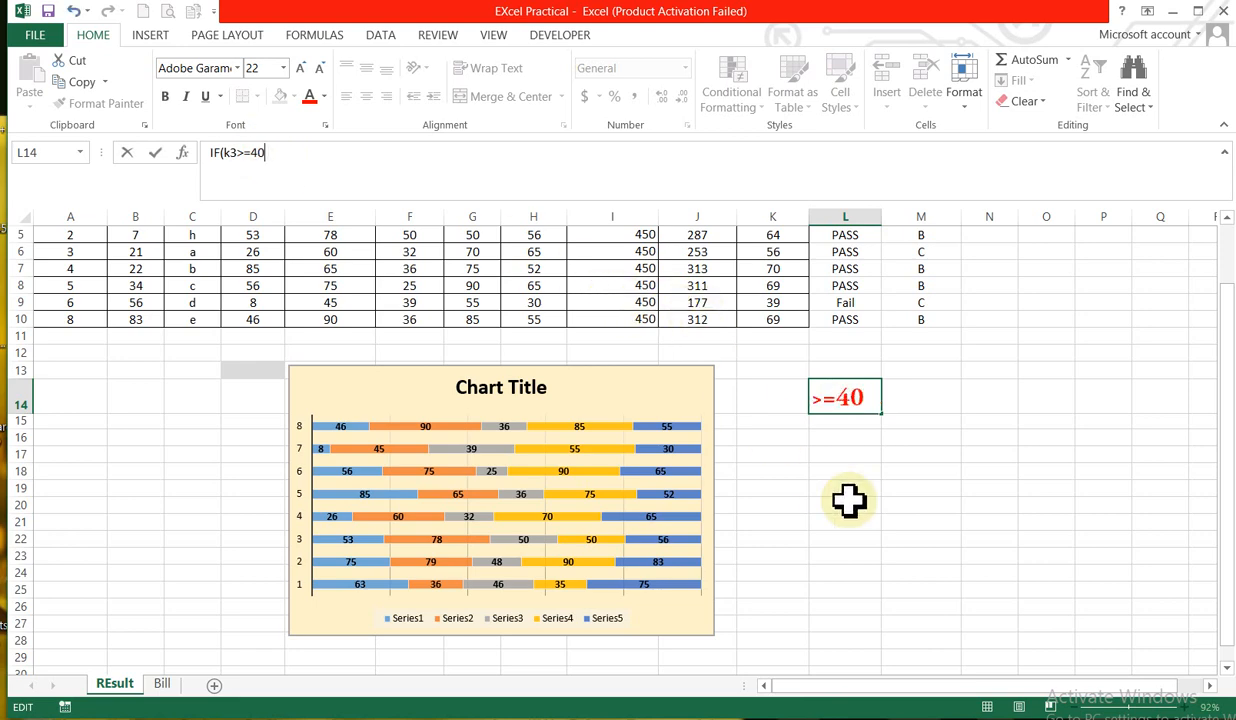
pyautogui.write(',""PA')
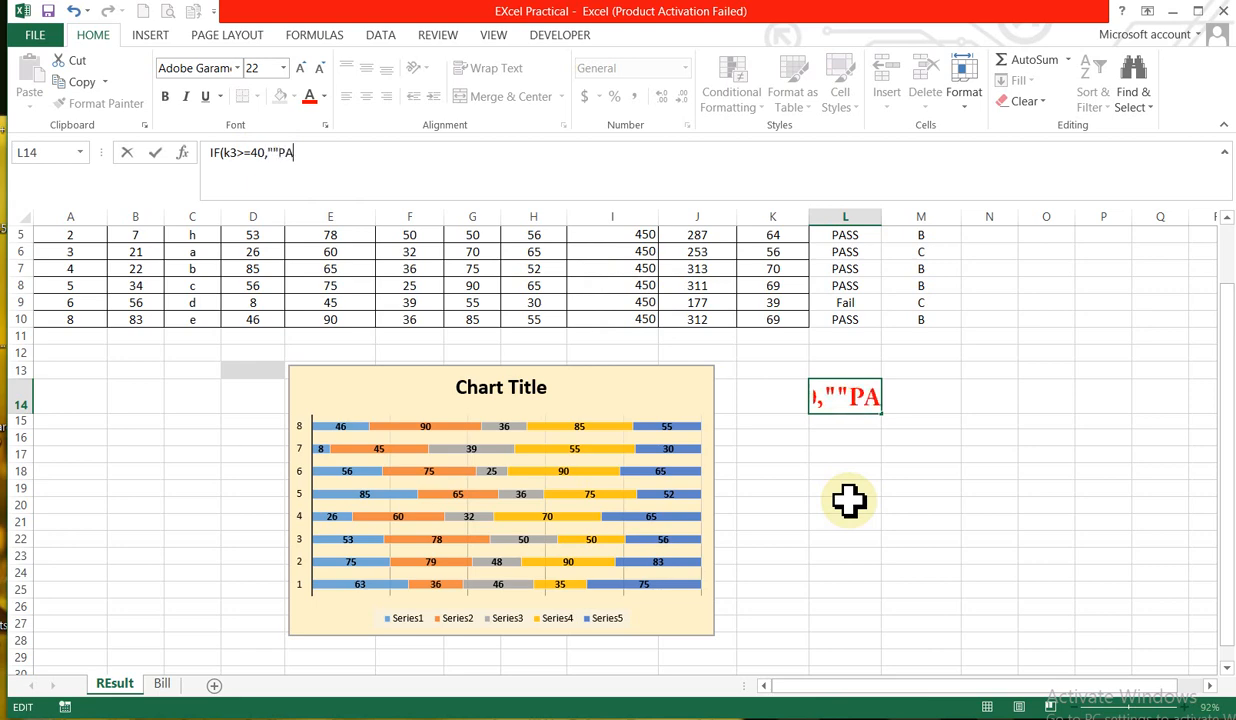
pyautogui.write('SS')
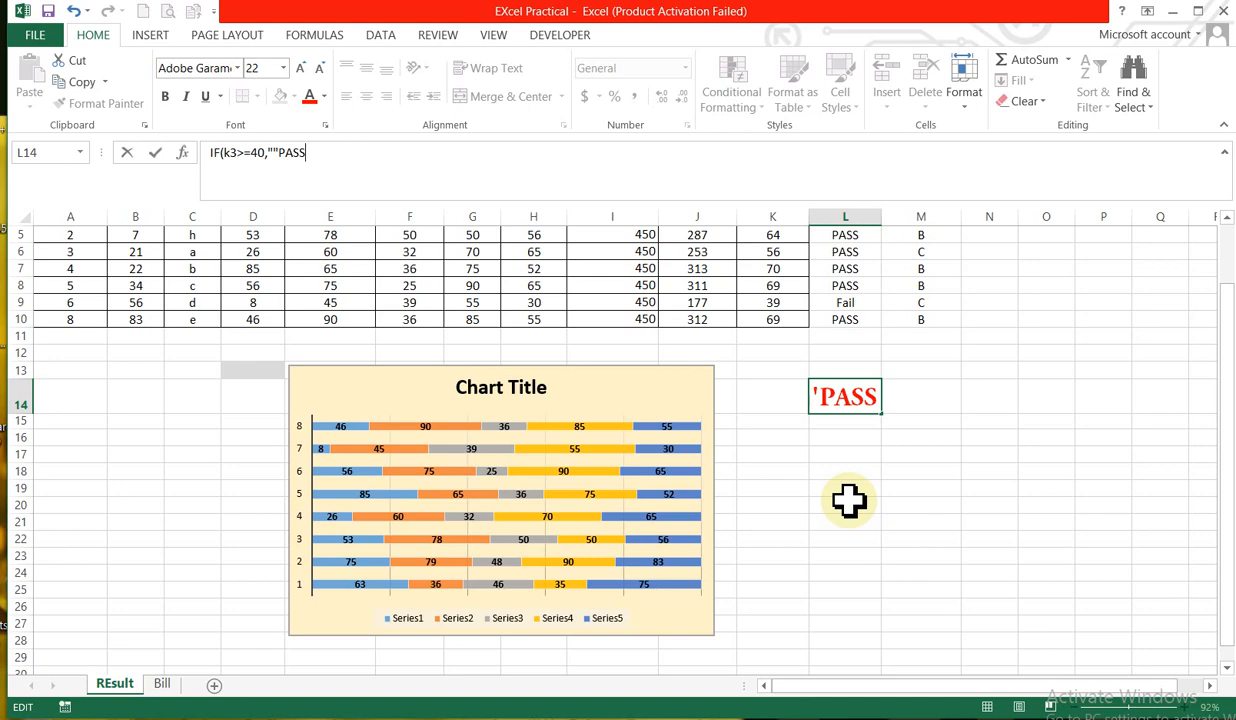
pyautogui.write('"')
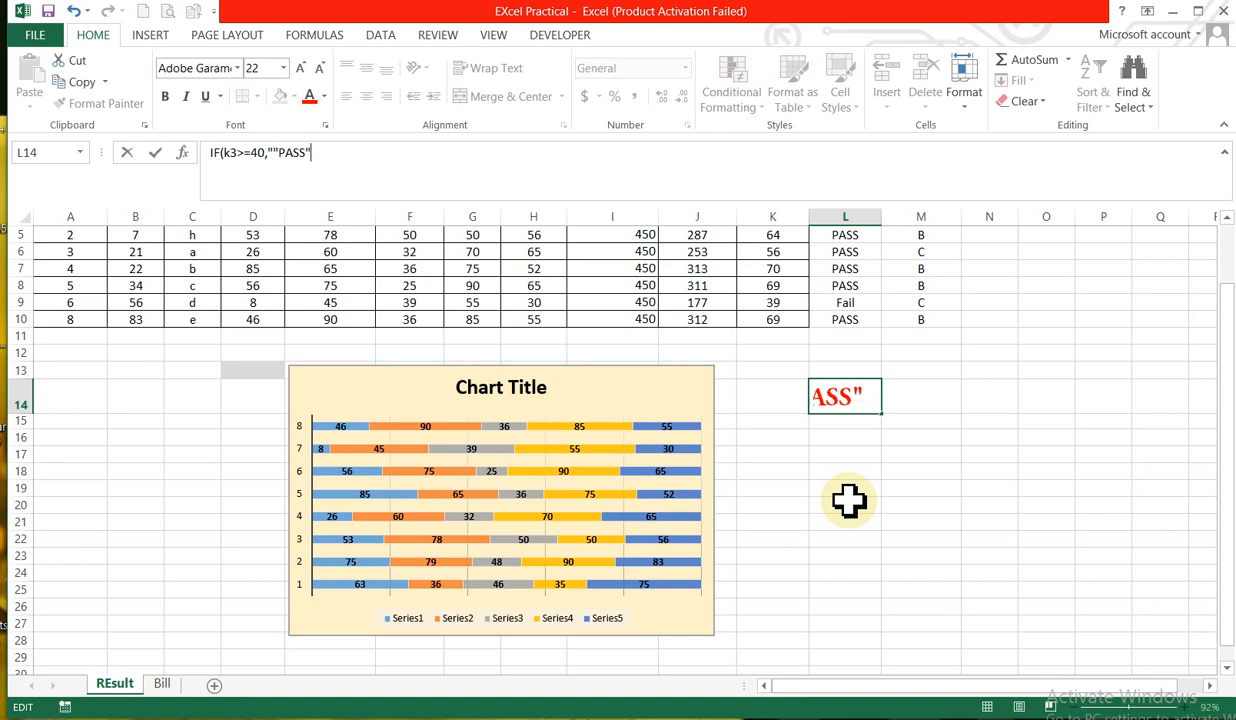
pyautogui.press('Left')
pyautogui.press('Left')
pyautogui.press('Left')
pyautogui.press('Left')
pyautogui.press('Left')
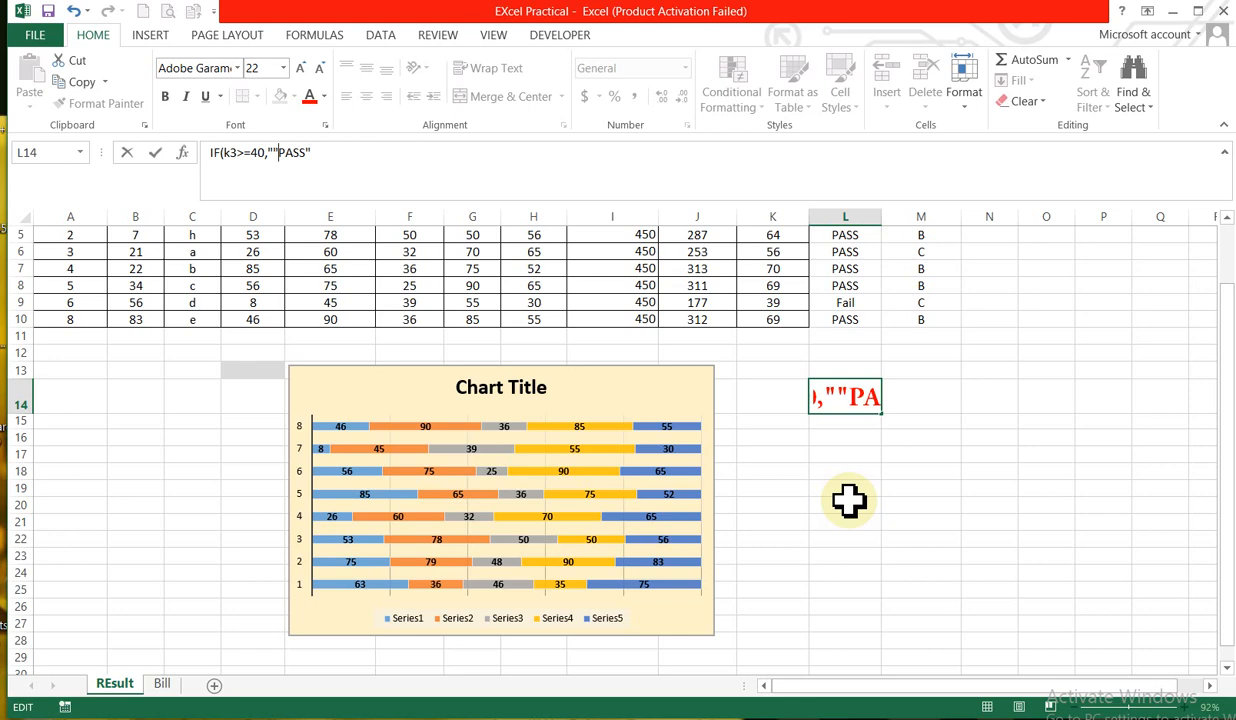
pyautogui.press('BackSpace')
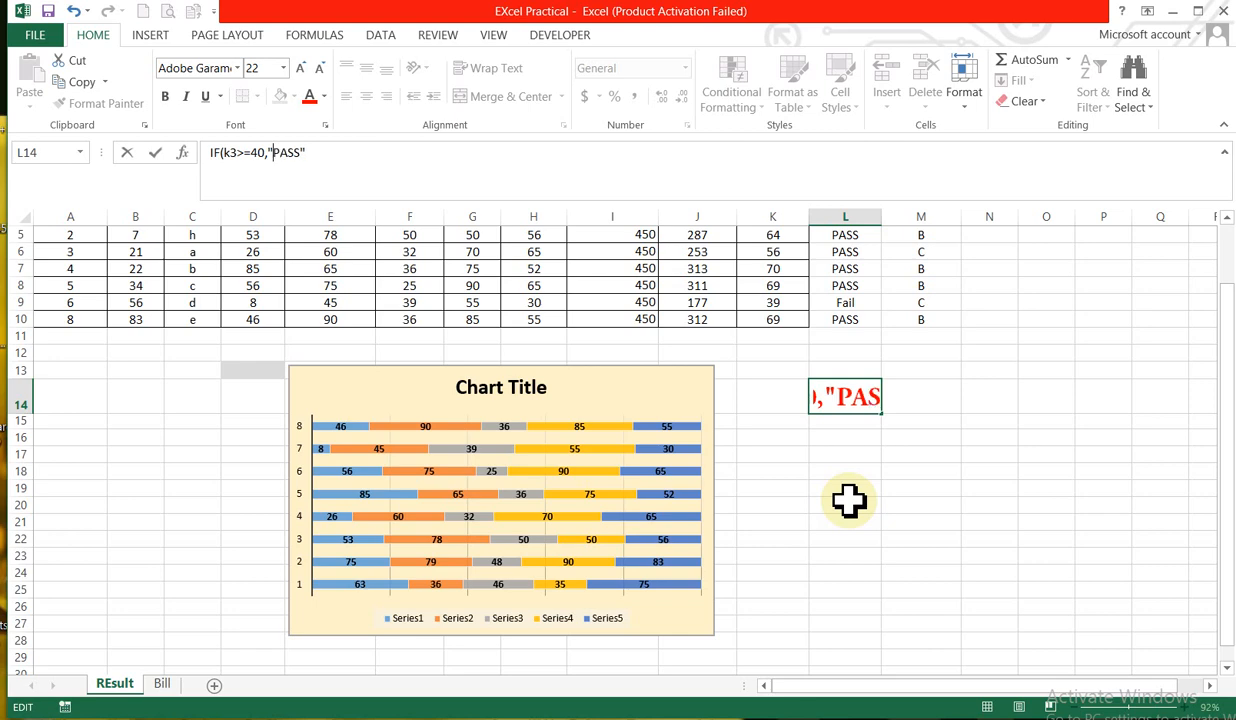
# Step: Add the value-if-false argument "Fail" and the closing parenthesis, making the text in L14 IF(k3>=40,"PASS","Fail")
pyautogui.click(866, 405)
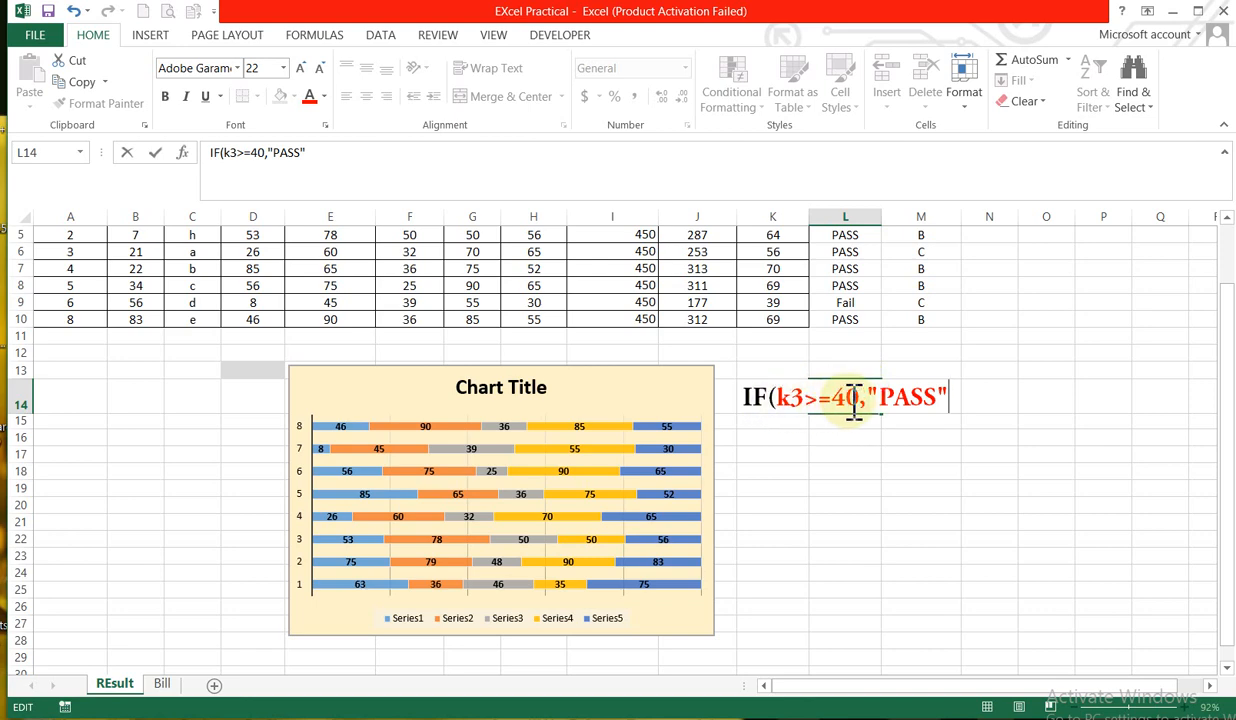
pyautogui.moveTo(860, 398); pyautogui.dragTo(785, 400)
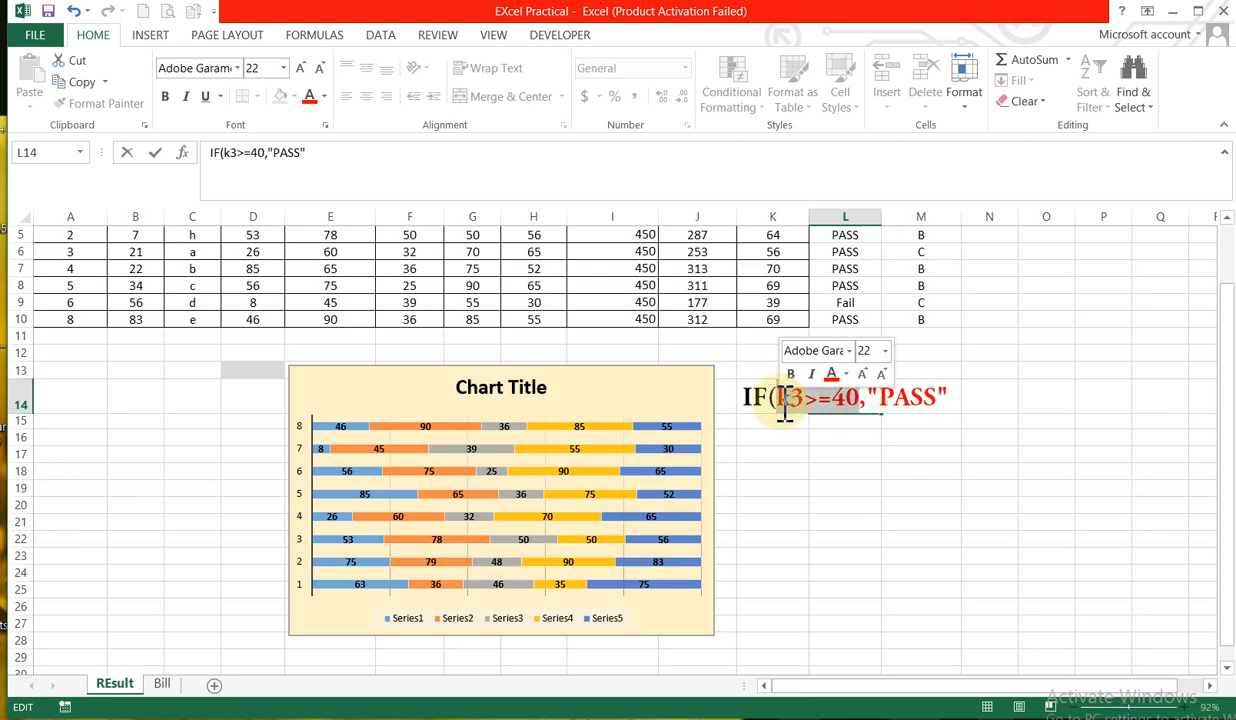
pyautogui.click(921, 398)
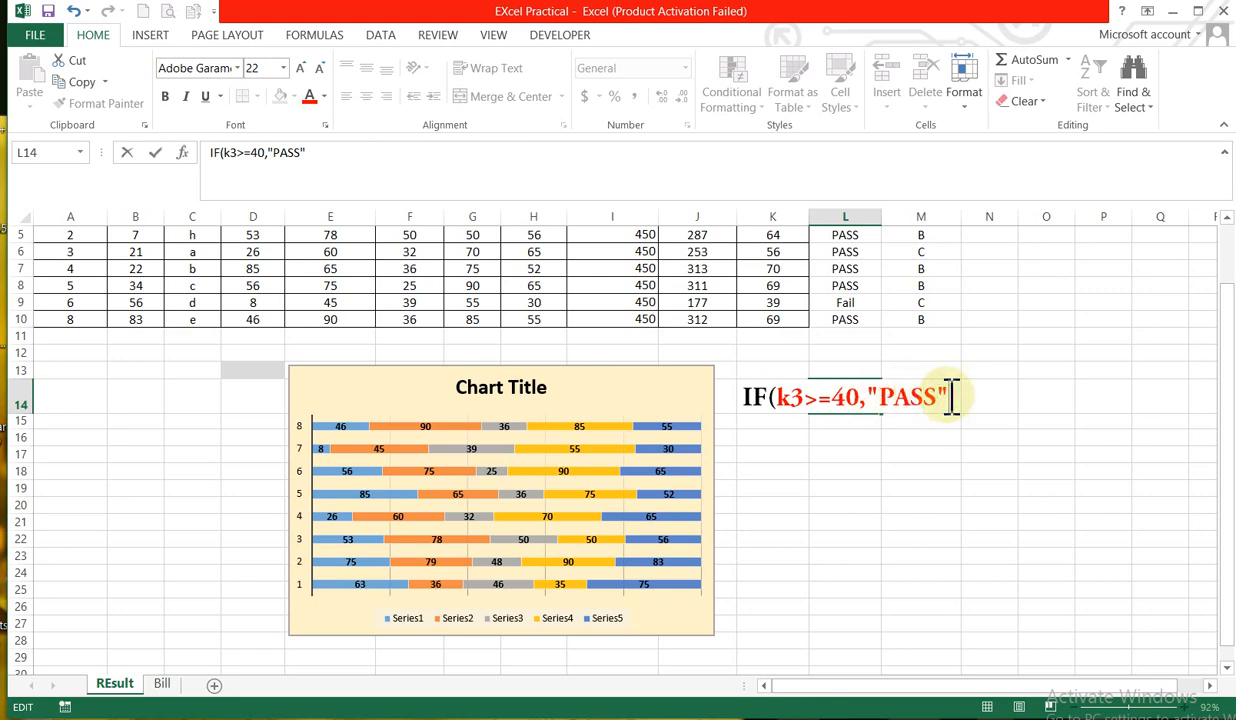
pyautogui.write(',')
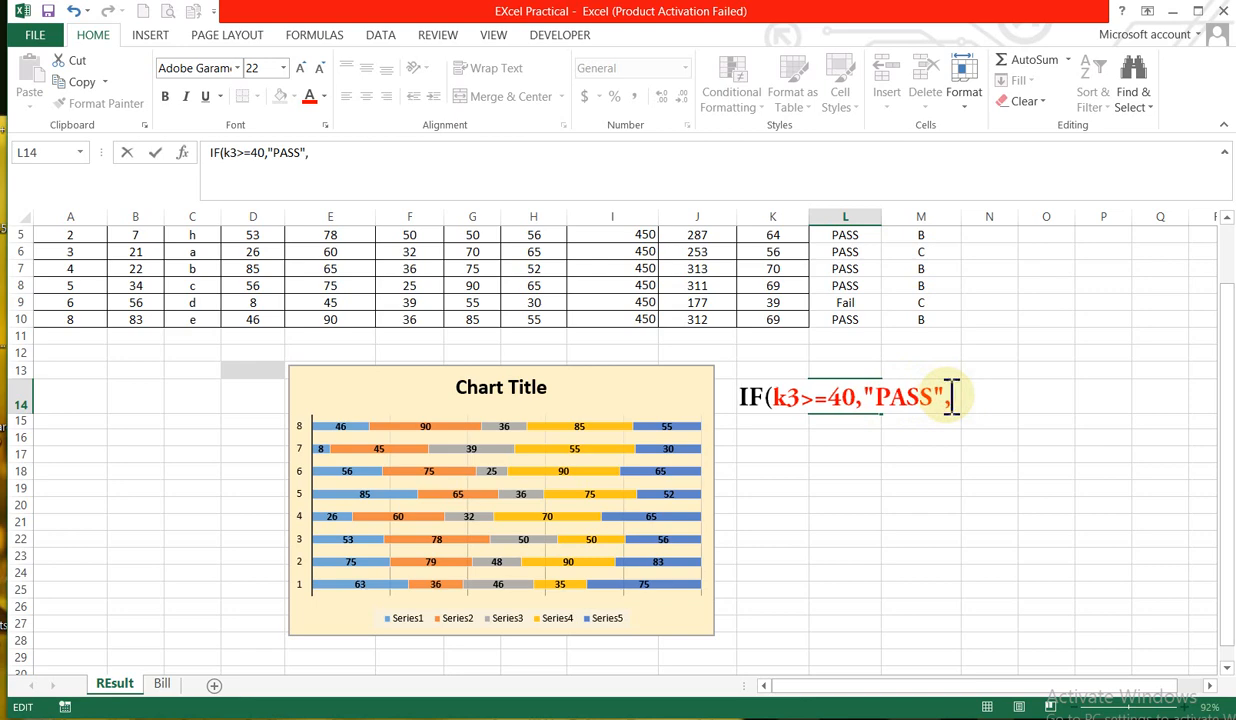
pyautogui.write('","')
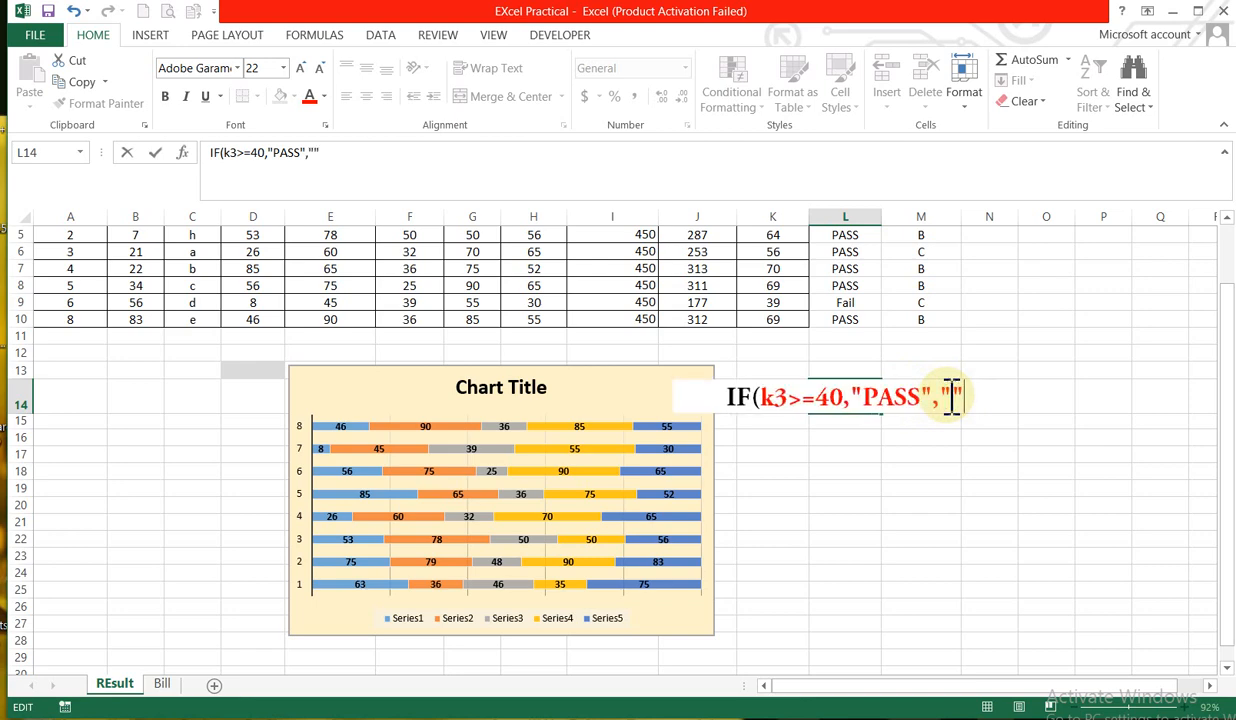
pyautogui.write('Fail')
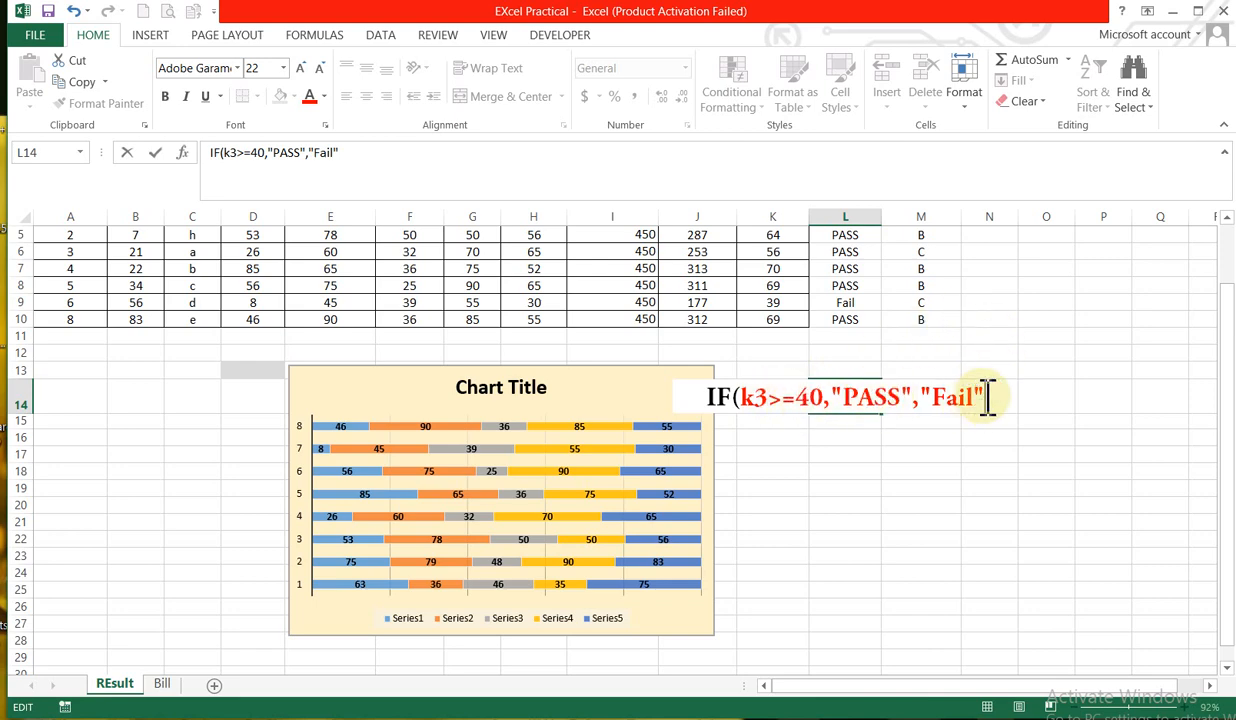
pyautogui.write(')')
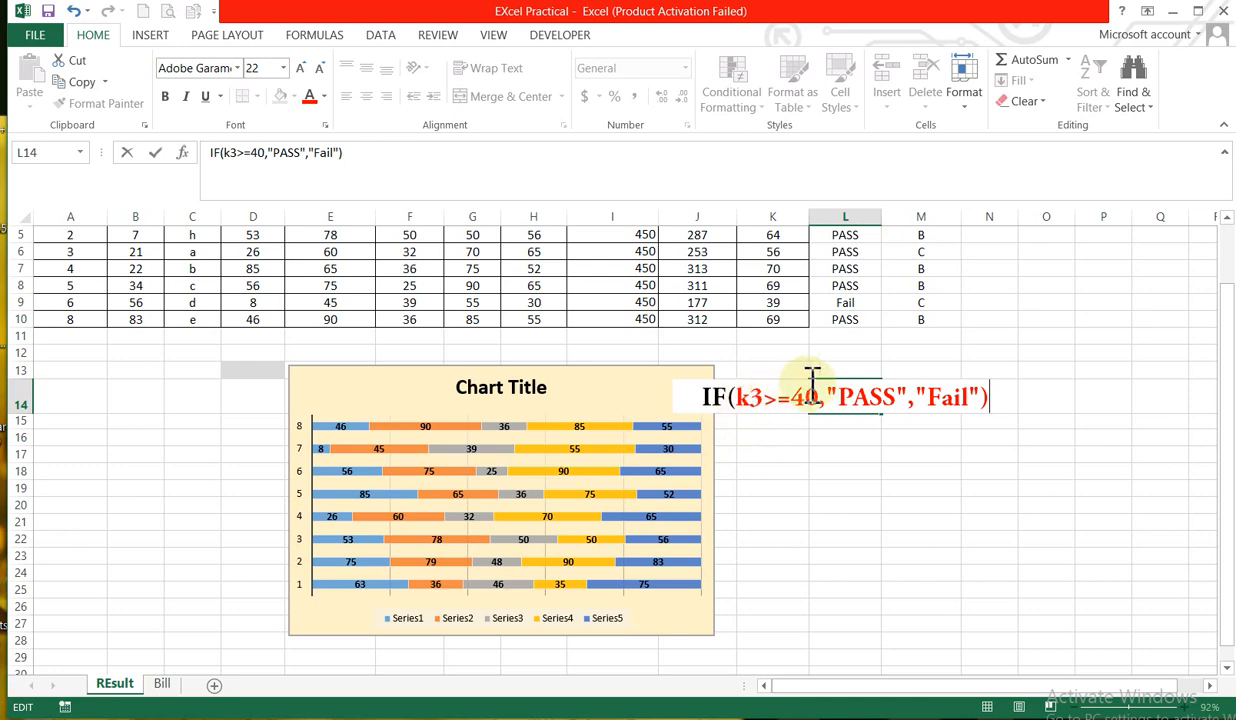
# Step: Replace k3>=40 in the L14 example text with the word condition
pyautogui.moveTo(817, 398); pyautogui.dragTo(744, 398)
pyautogui.write('conditi')
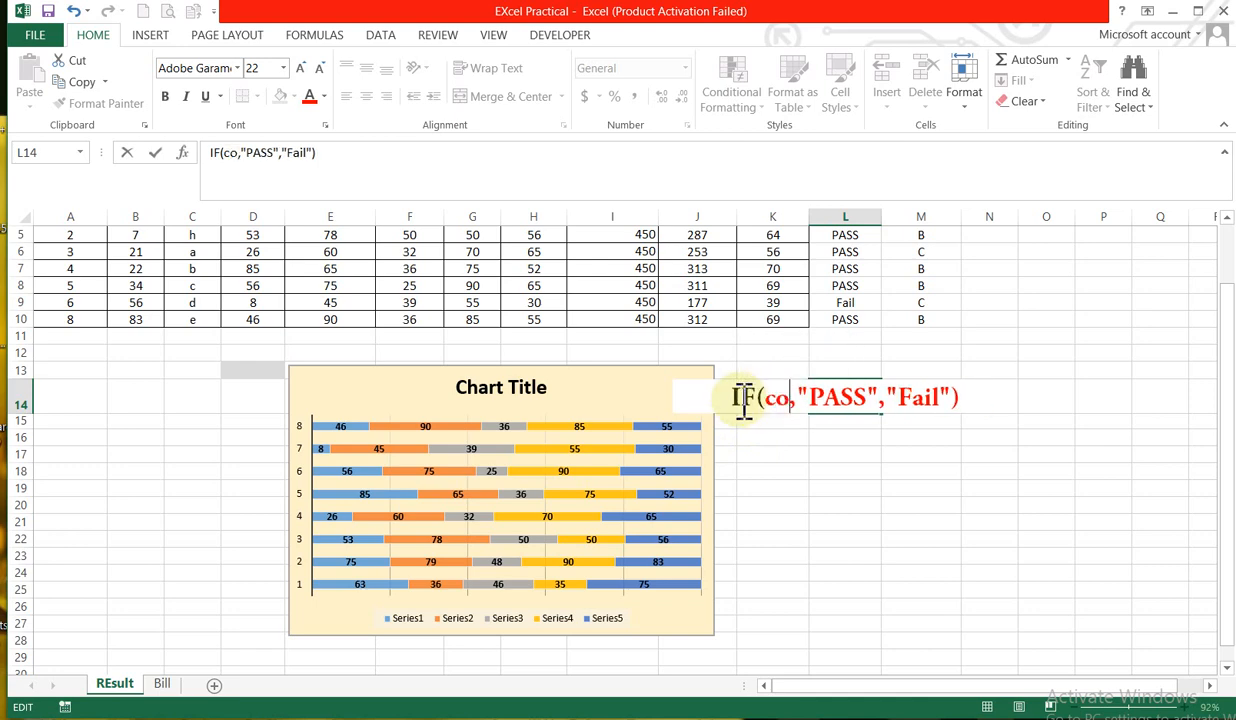
pyautogui.write('on')
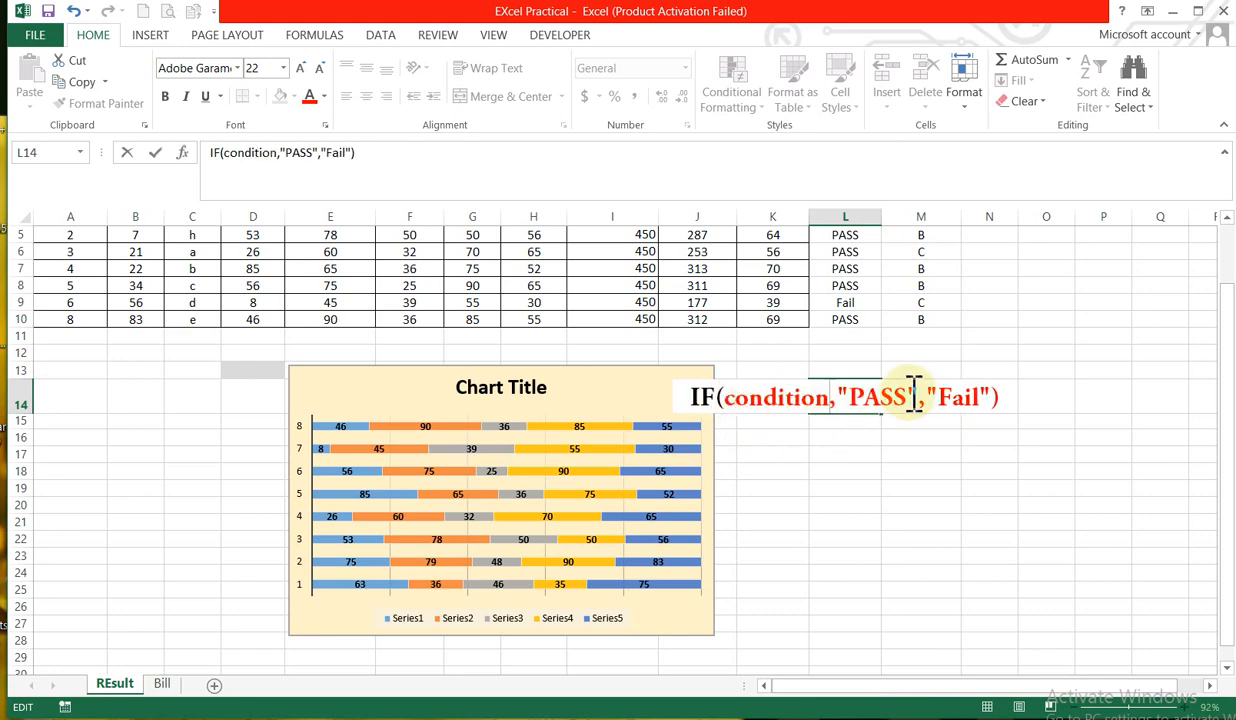
# Step: Replace PASS inside the quotation marks of the L14 example with the words true statement
pyautogui.moveTo(910, 394); pyautogui.dragTo(853, 398)
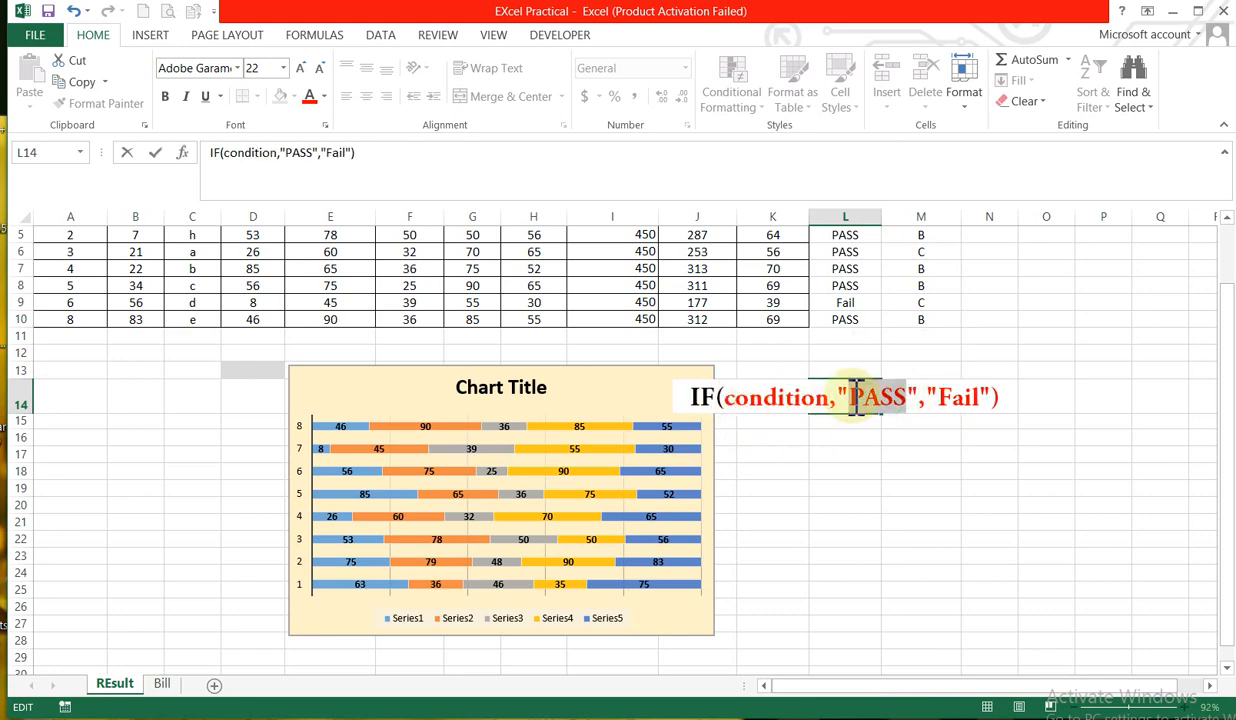
pyautogui.write('true state')
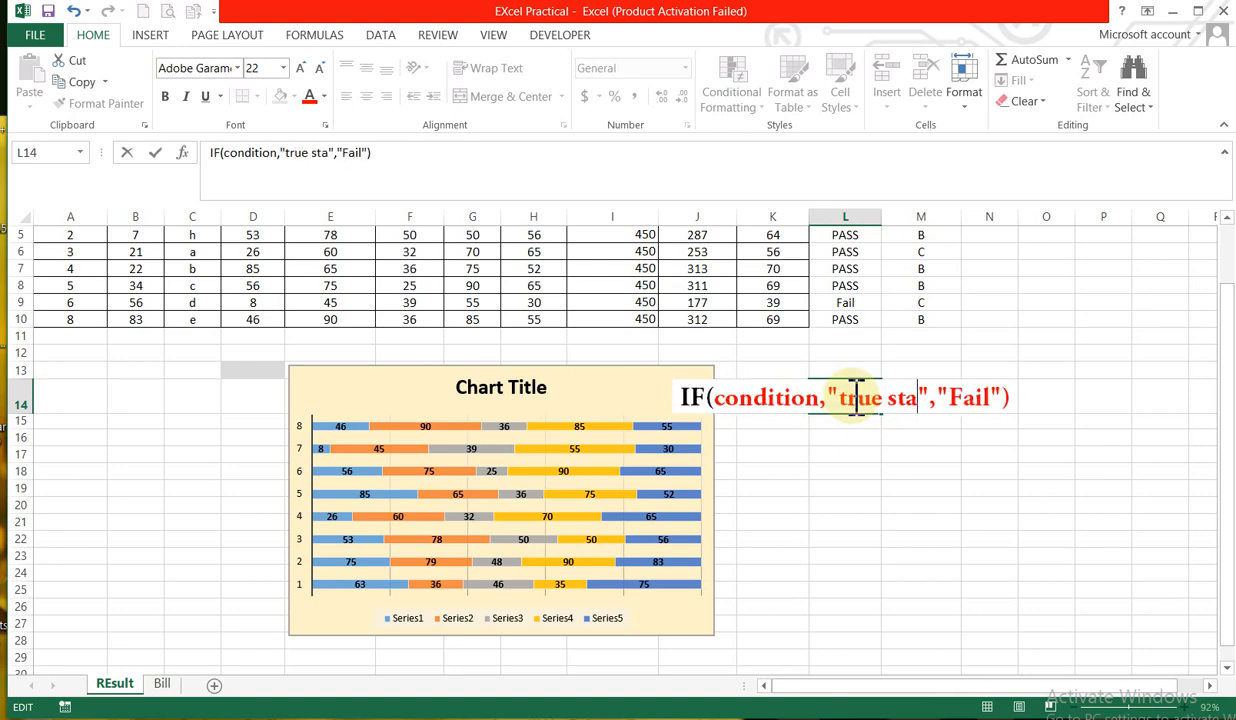
pyautogui.write('ment')
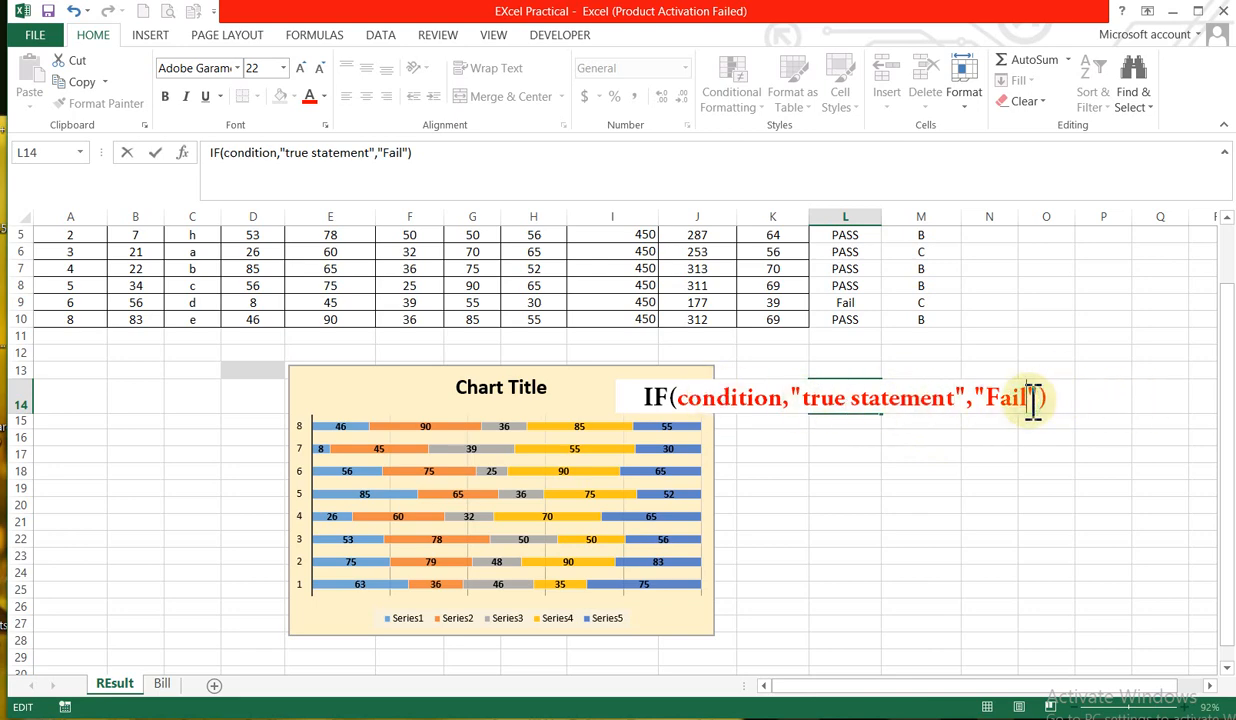
# Step: Change the value-if-false argument in the L14 example text from Fail to "False statement"
pyautogui.press('BackSpace')
pyautogui.press('BackSpace')
pyautogui.press('BackSpace')
pyautogui.write('als')
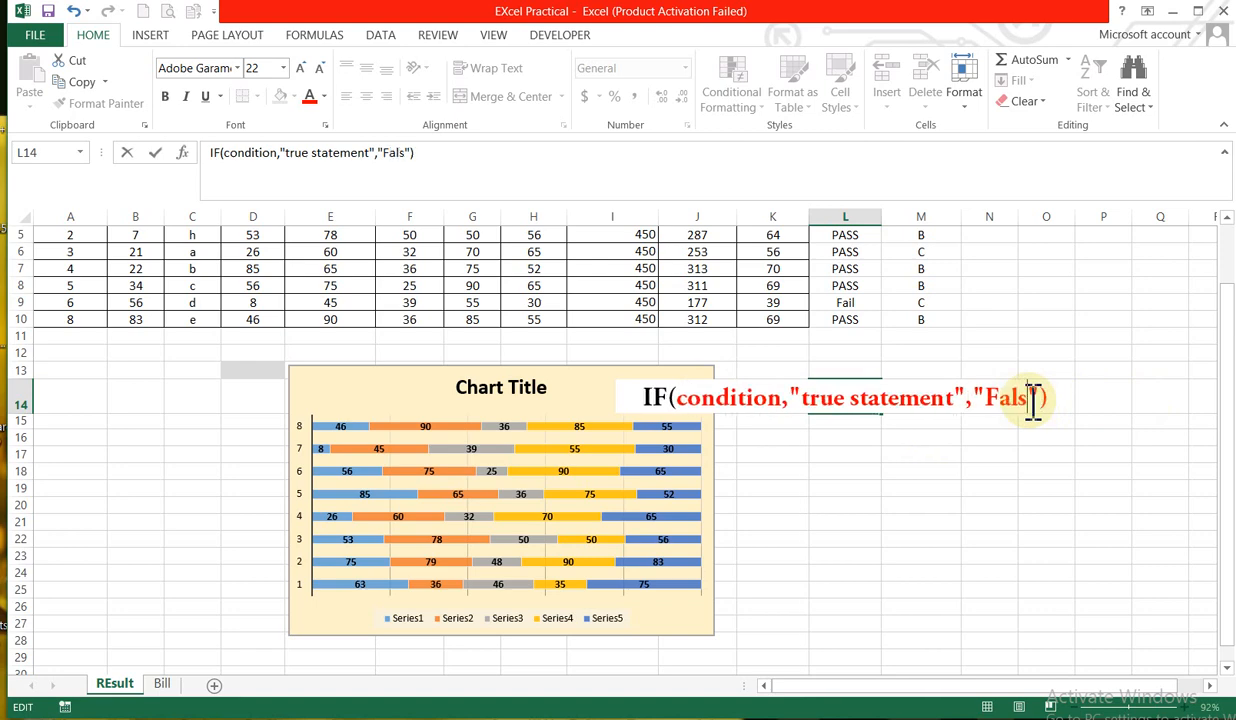
pyautogui.write('e statemen')
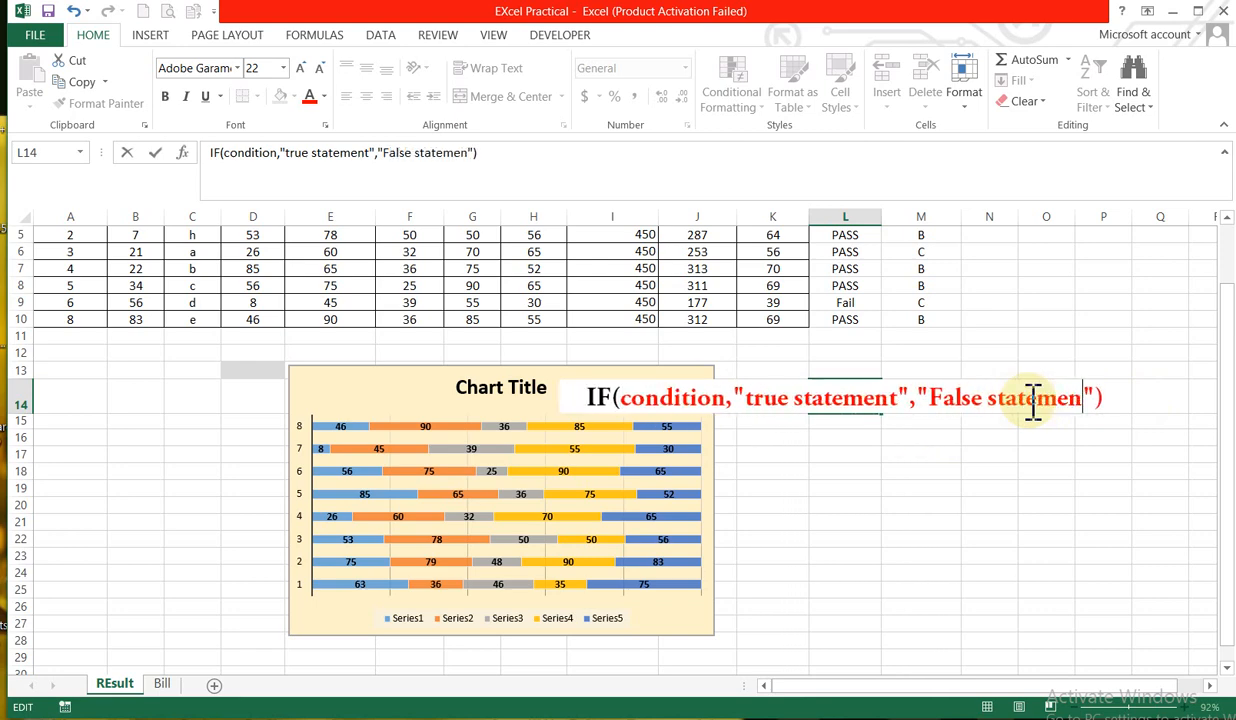
pyautogui.write('t')
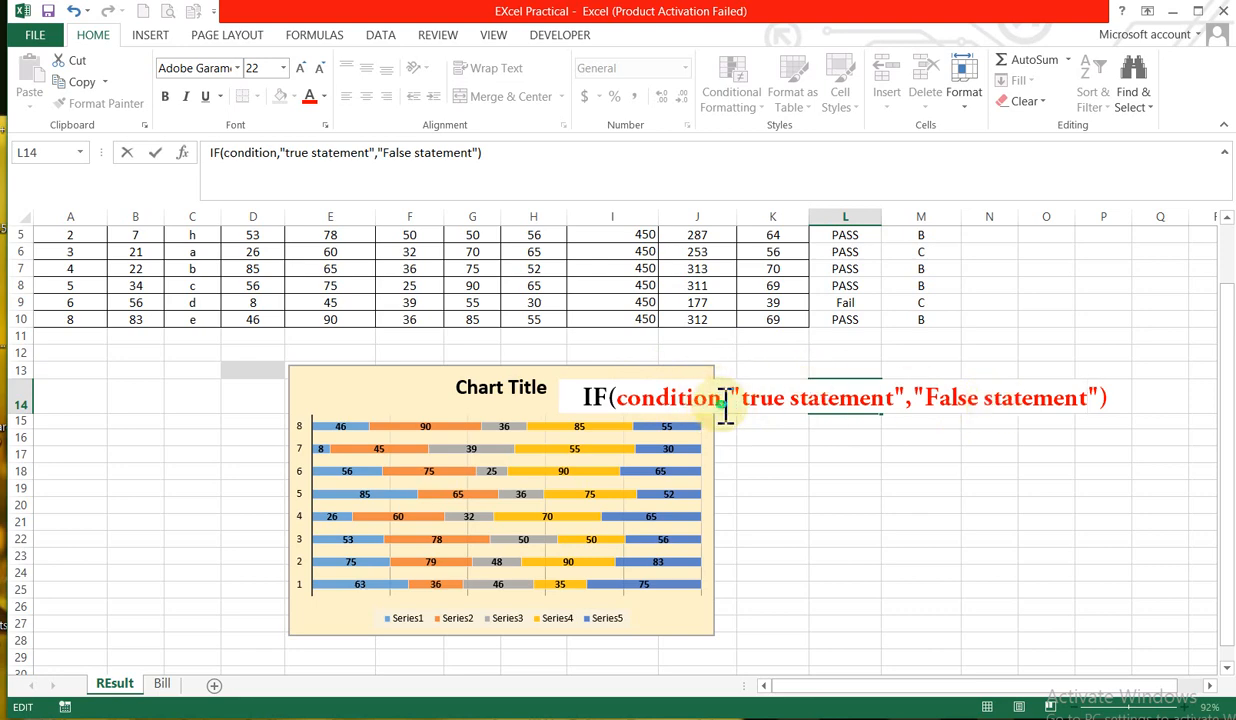
# Step: Replace the word condition in the L14 example text with k3>=40
pyautogui.moveTo(725, 405); pyautogui.dragTo(618, 403)
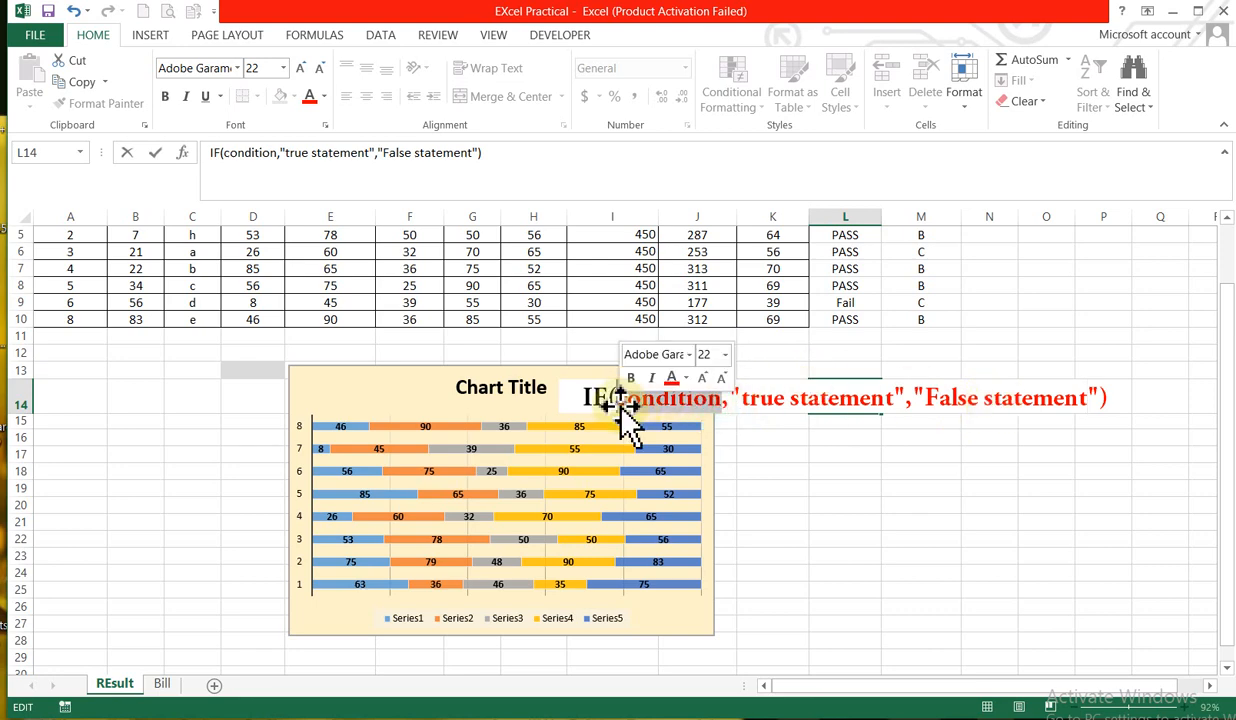
pyautogui.write('k3')
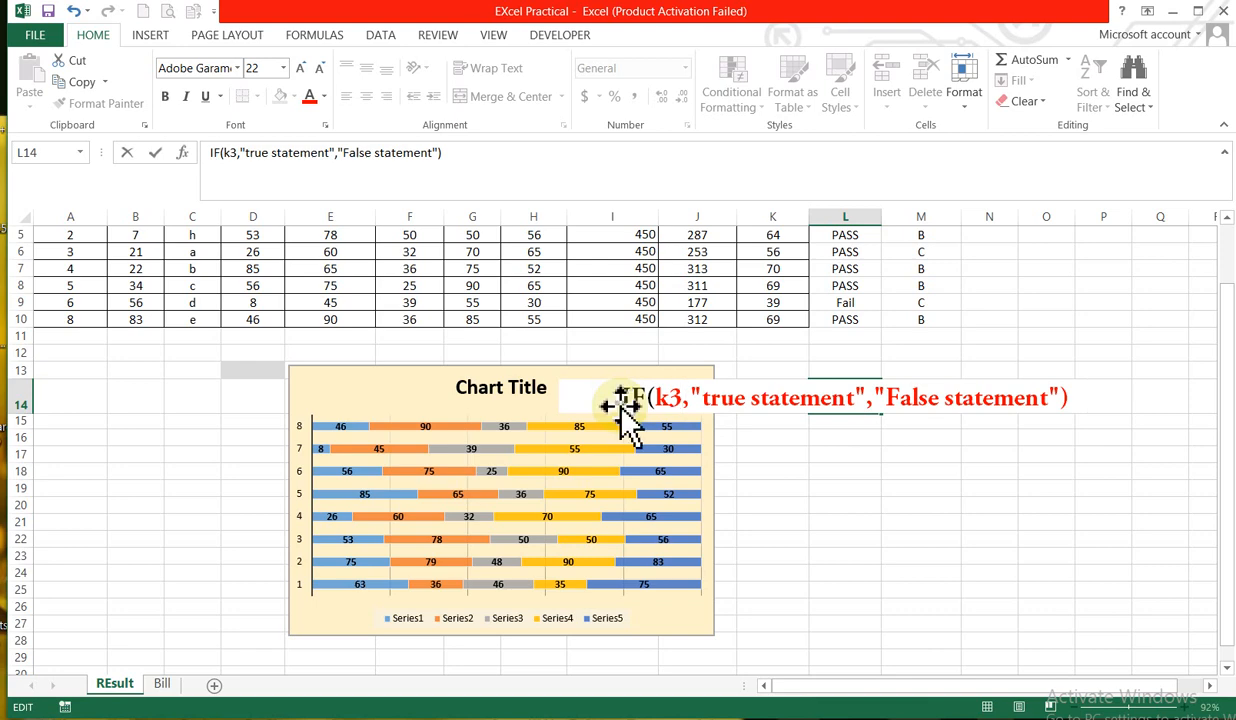
pyautogui.write('>=')
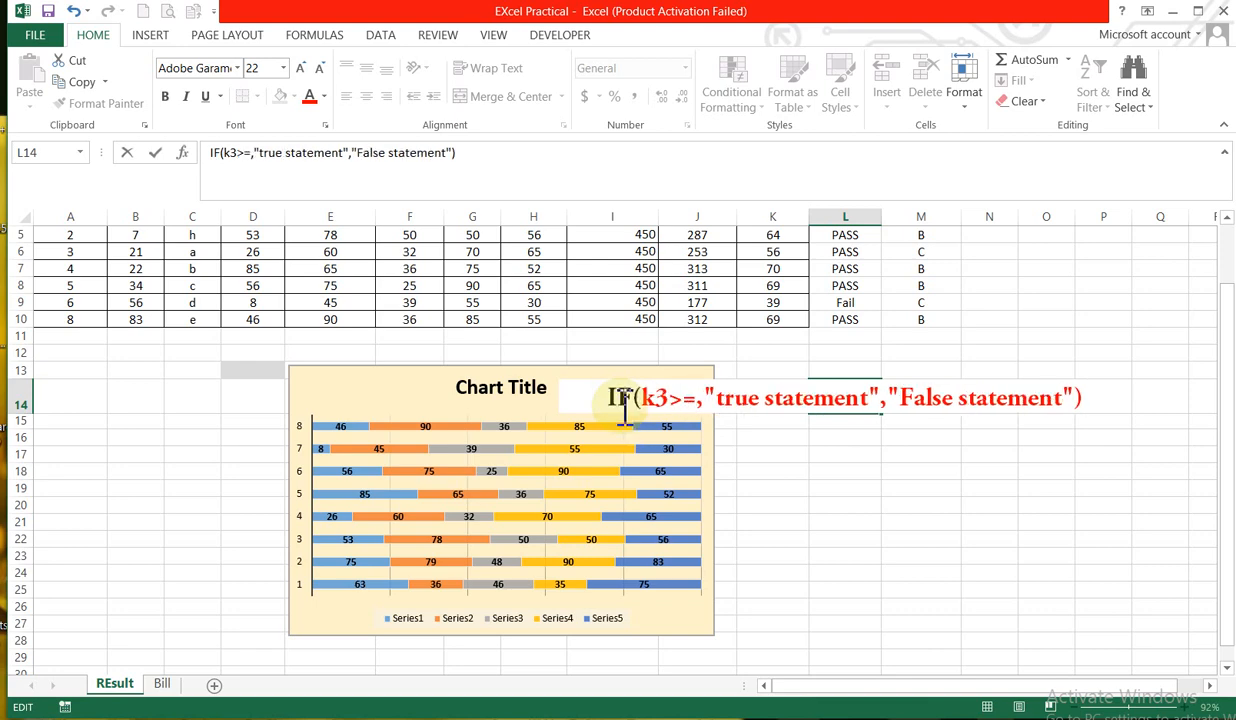
pyautogui.write('40')
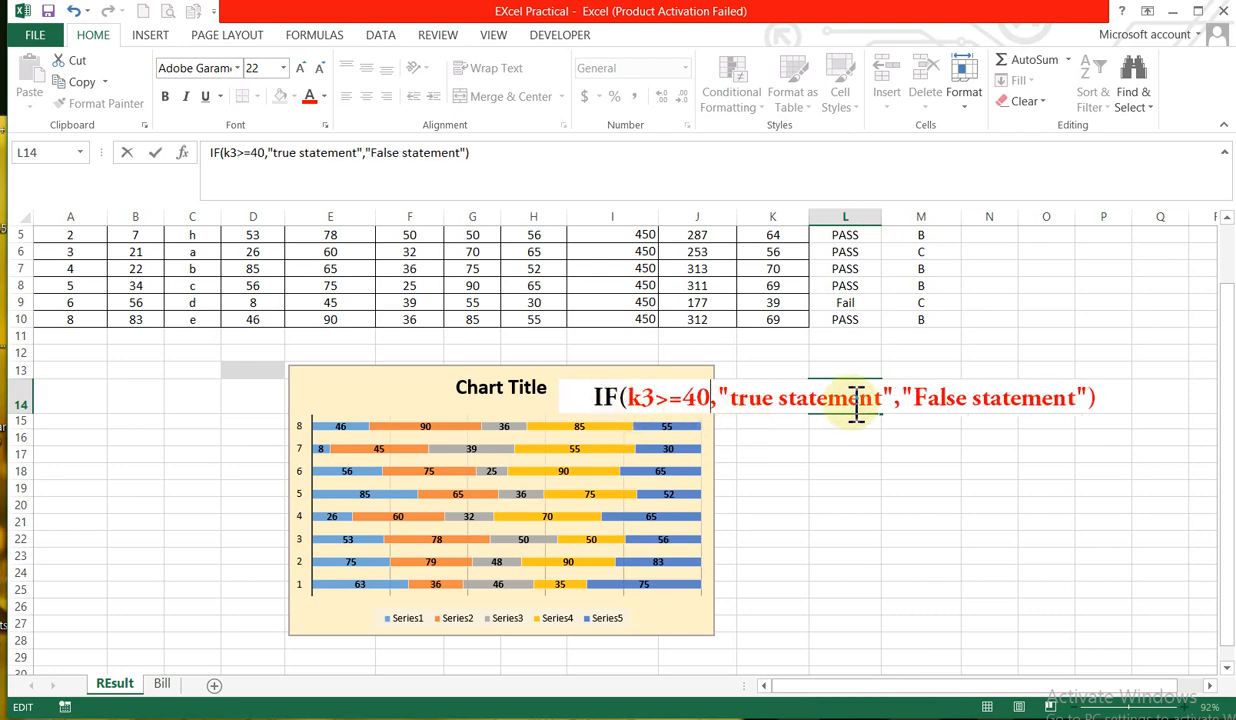
# Step: Replace the true and false statement placeholders in L14 with PASS and FAIL, and commit the text IF(k3>=40,"PASS","FAIL")
pyautogui.moveTo(880, 398); pyautogui.dragTo(741, 420)
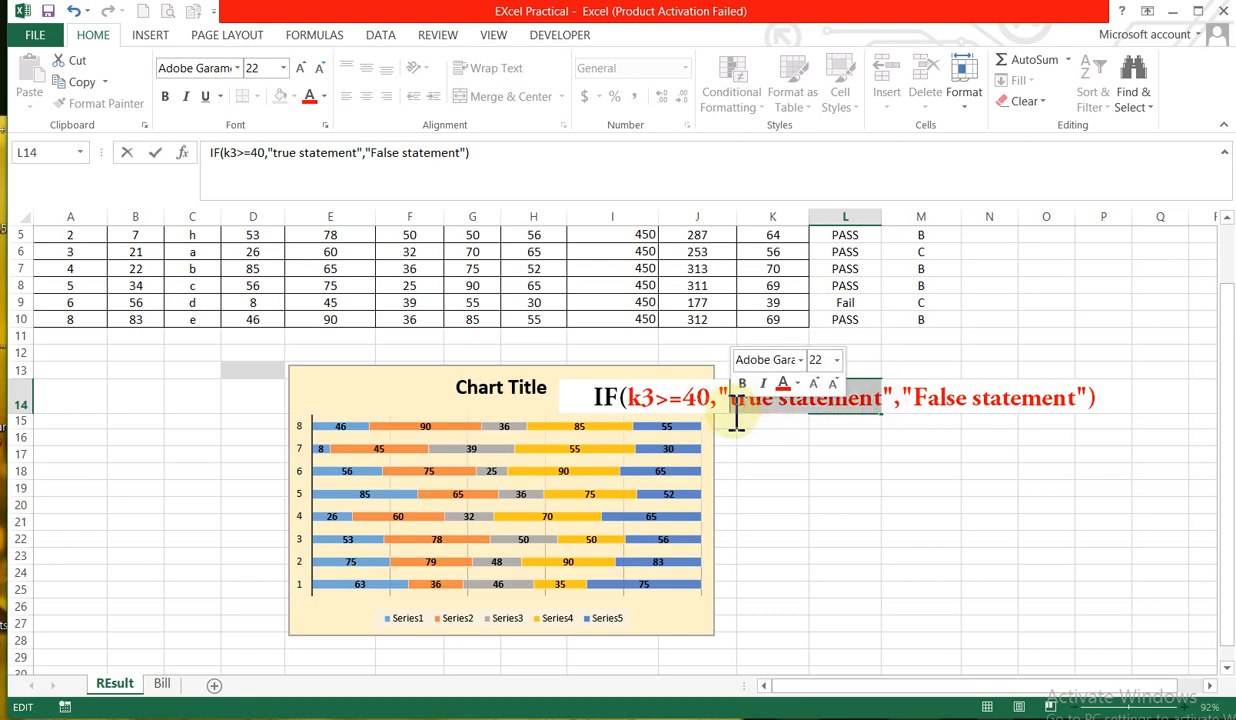
pyautogui.write('PASS')
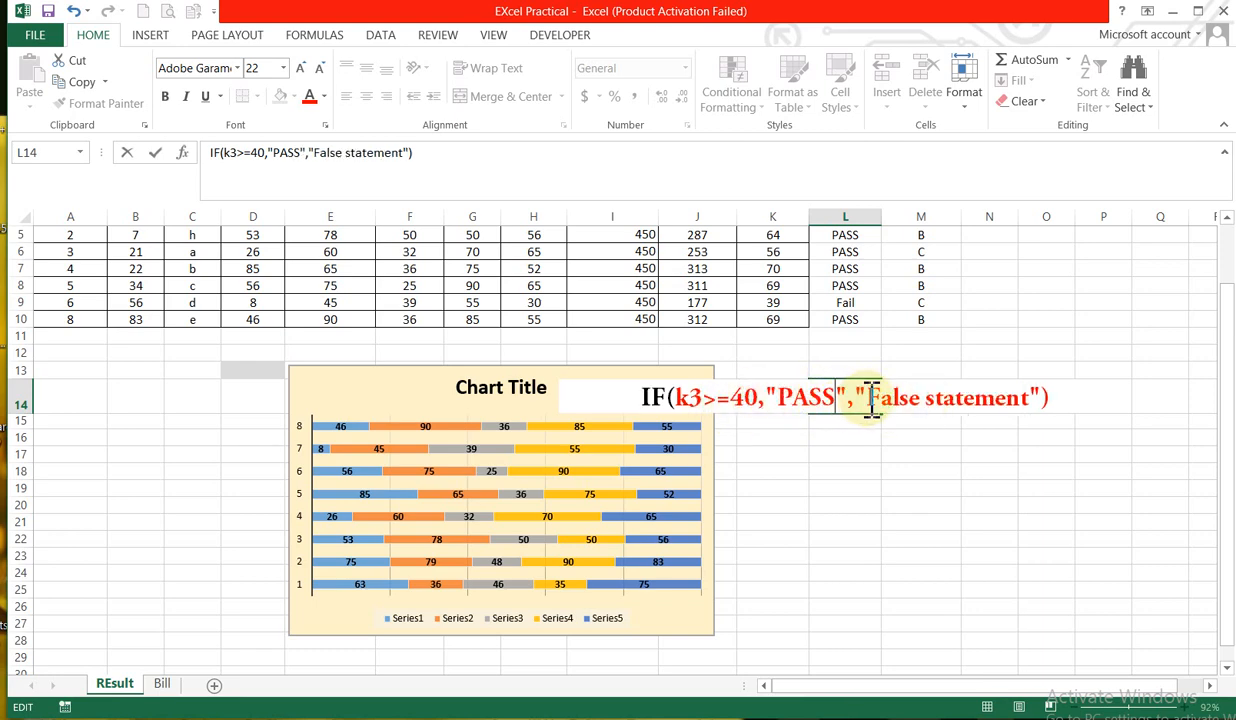
pyautogui.moveTo(872, 398); pyautogui.dragTo(1034, 404)
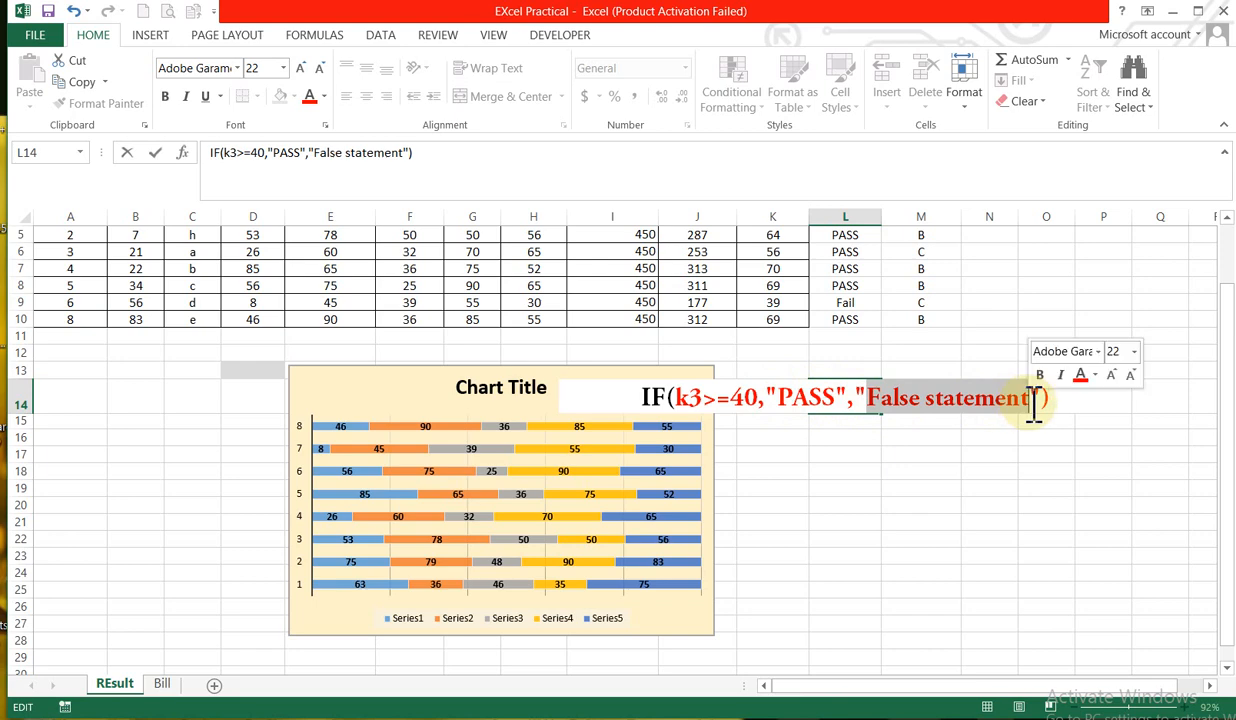
pyautogui.write('FAIL')
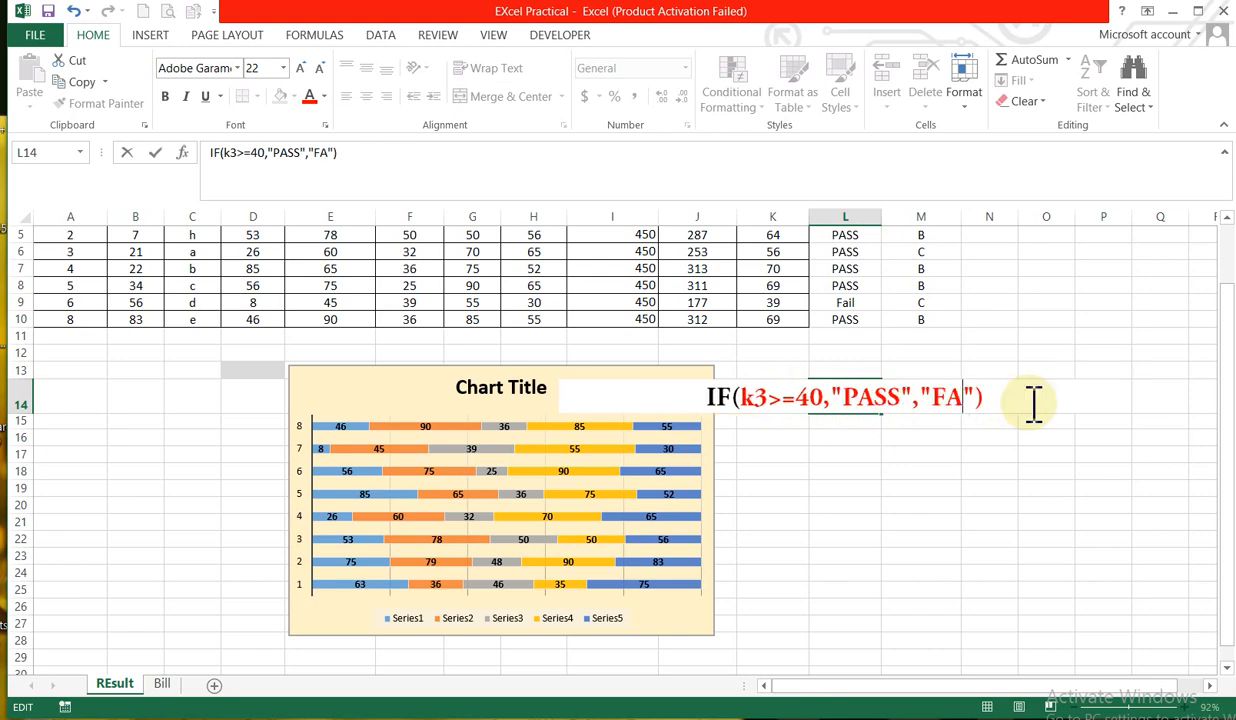
pyautogui.click(822, 458)
pyautogui.click(736, 402)
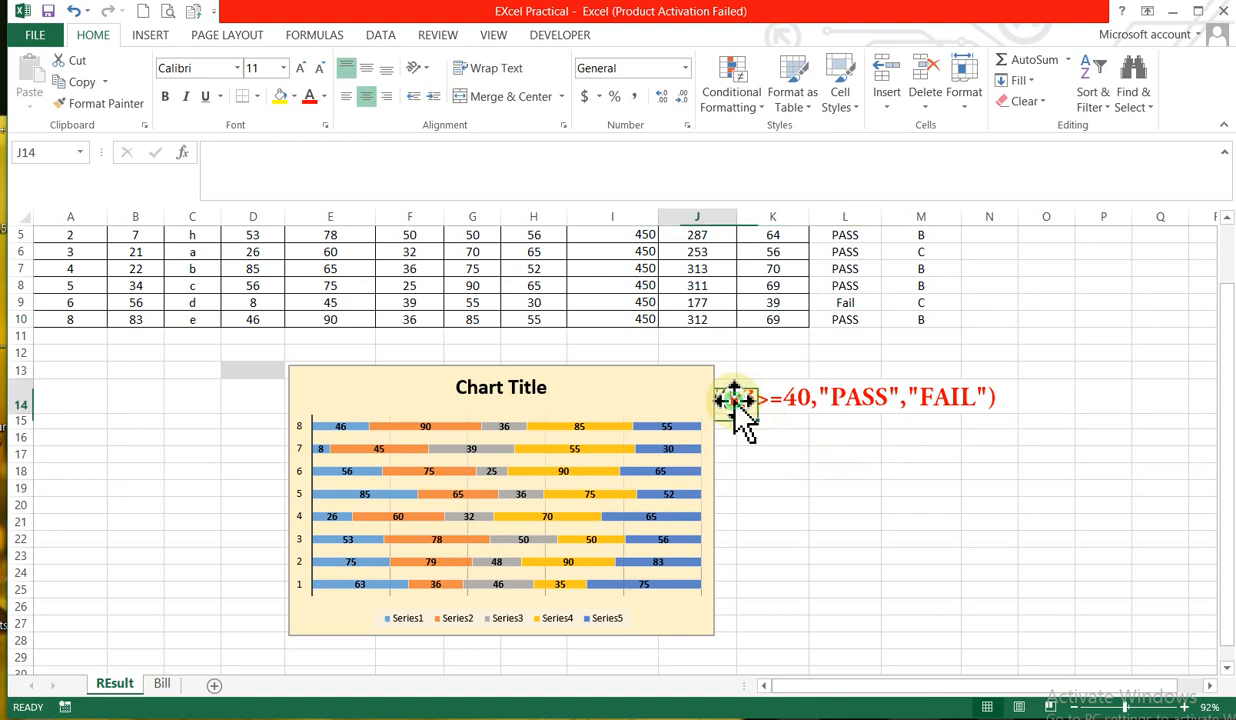
pyautogui.click(792, 408)
# Step: Copy the IF example text from L14 into cell L16
pyautogui.click(845, 403)
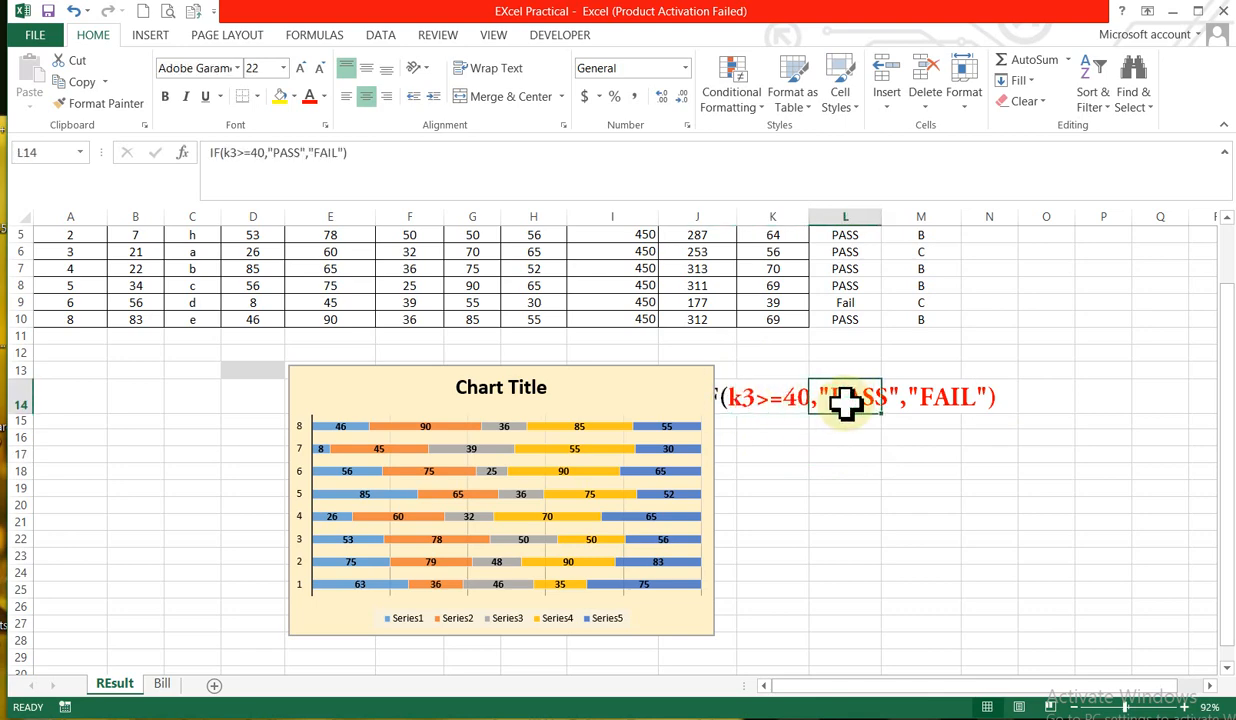
pyautogui.hotkey('ctrl', 'c')
pyautogui.click(842, 435)
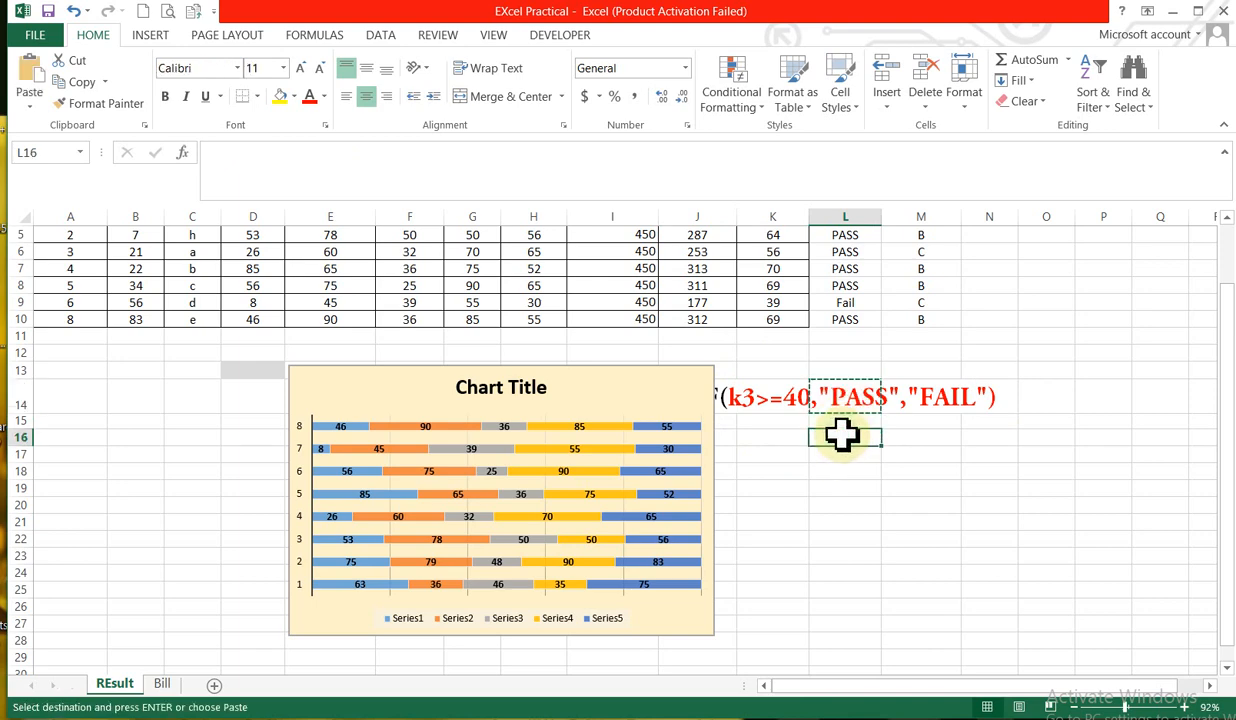
pyautogui.hotkey('ctrl', 'v')
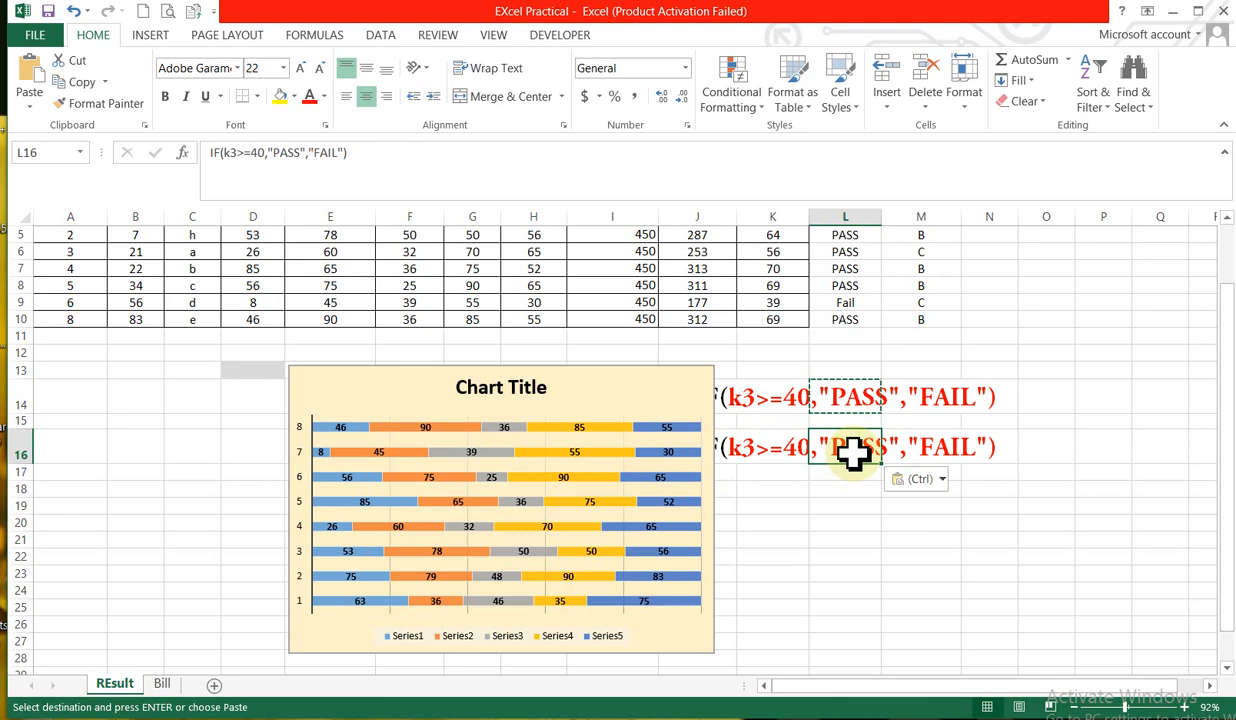
# Step: Change the copied example in L16 to numeric results so it reads IF(k3>=40,1,0), and commit it
pyautogui.click(308, 152)
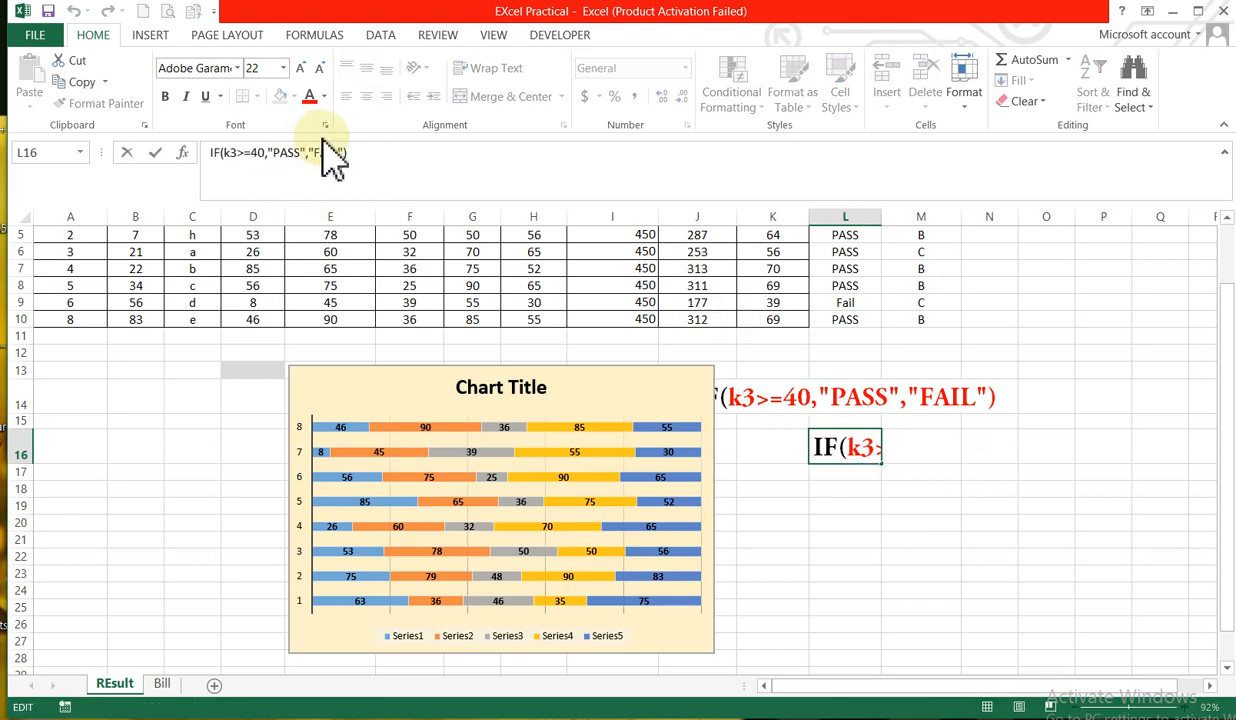
pyautogui.click(861, 444)
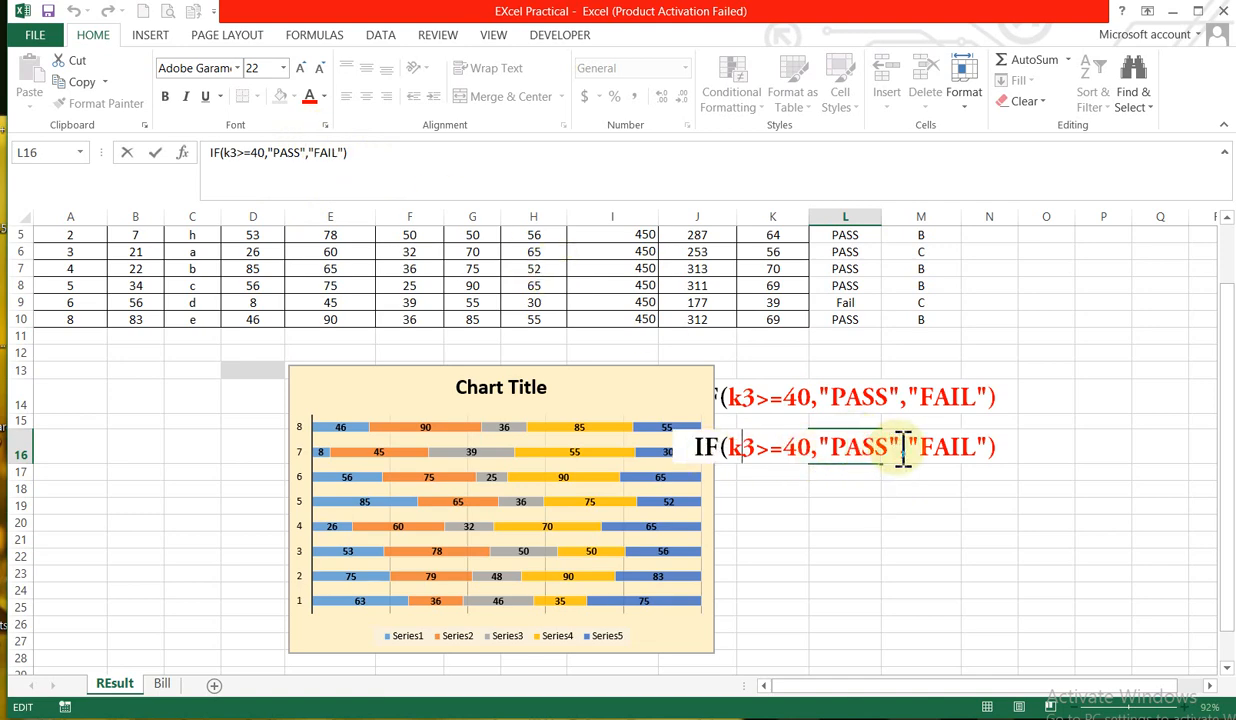
pyautogui.moveTo(903, 447); pyautogui.dragTo(831, 458)
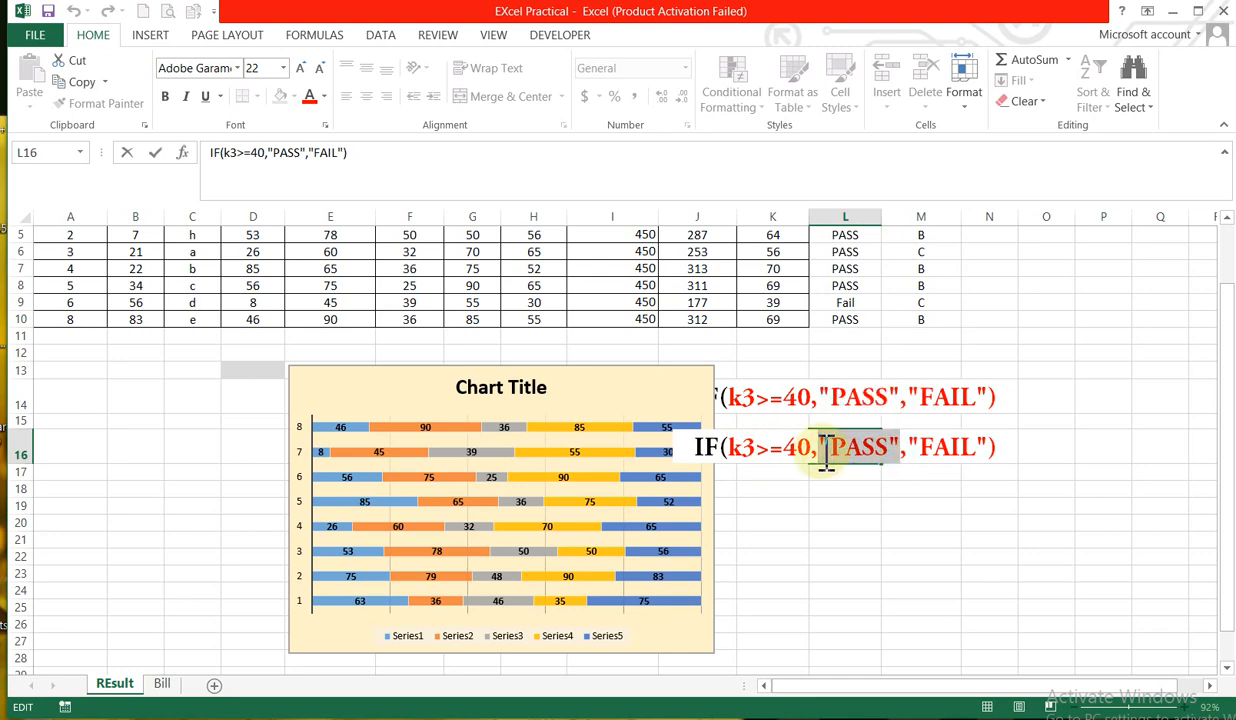
pyautogui.write('1')
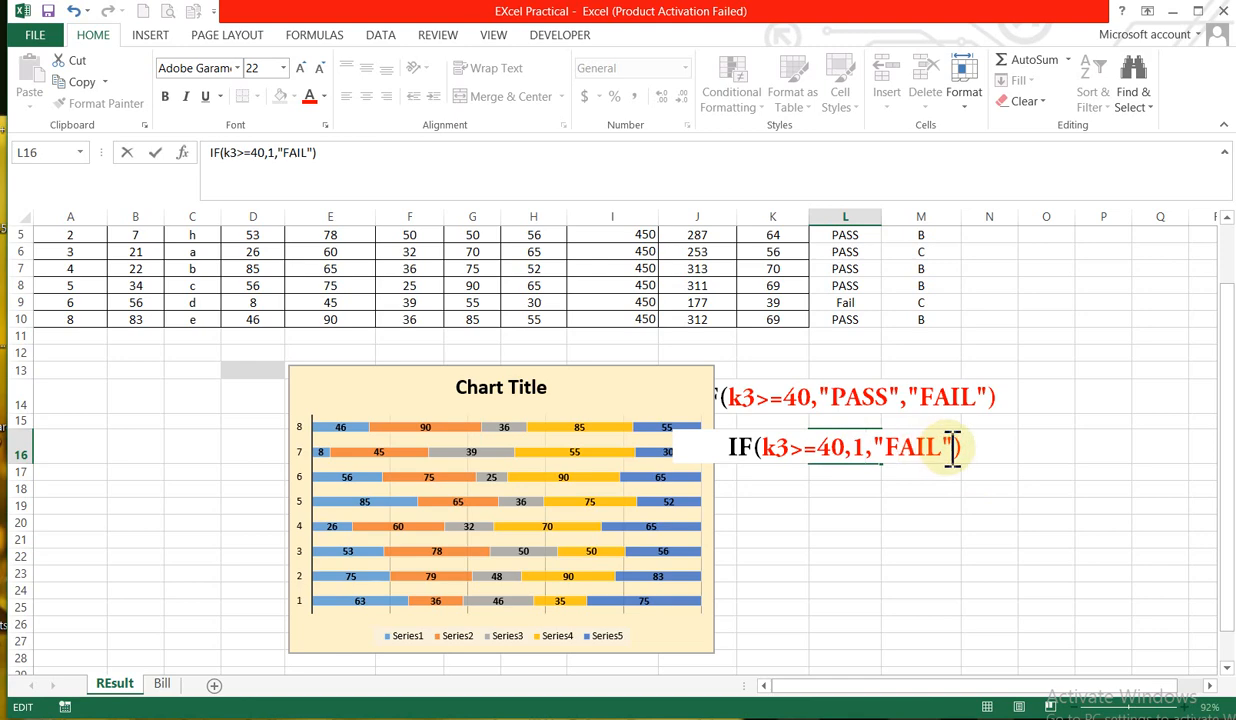
pyautogui.moveTo(956, 447); pyautogui.dragTo(880, 455)
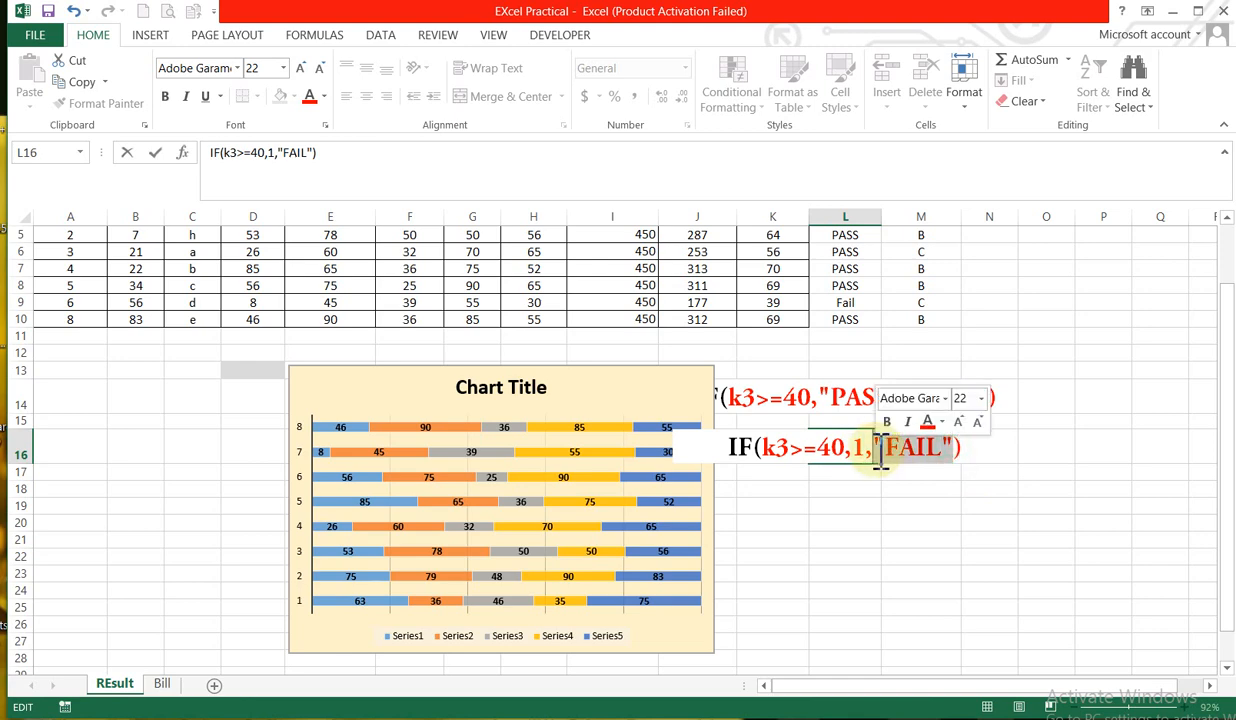
pyautogui.write('0')
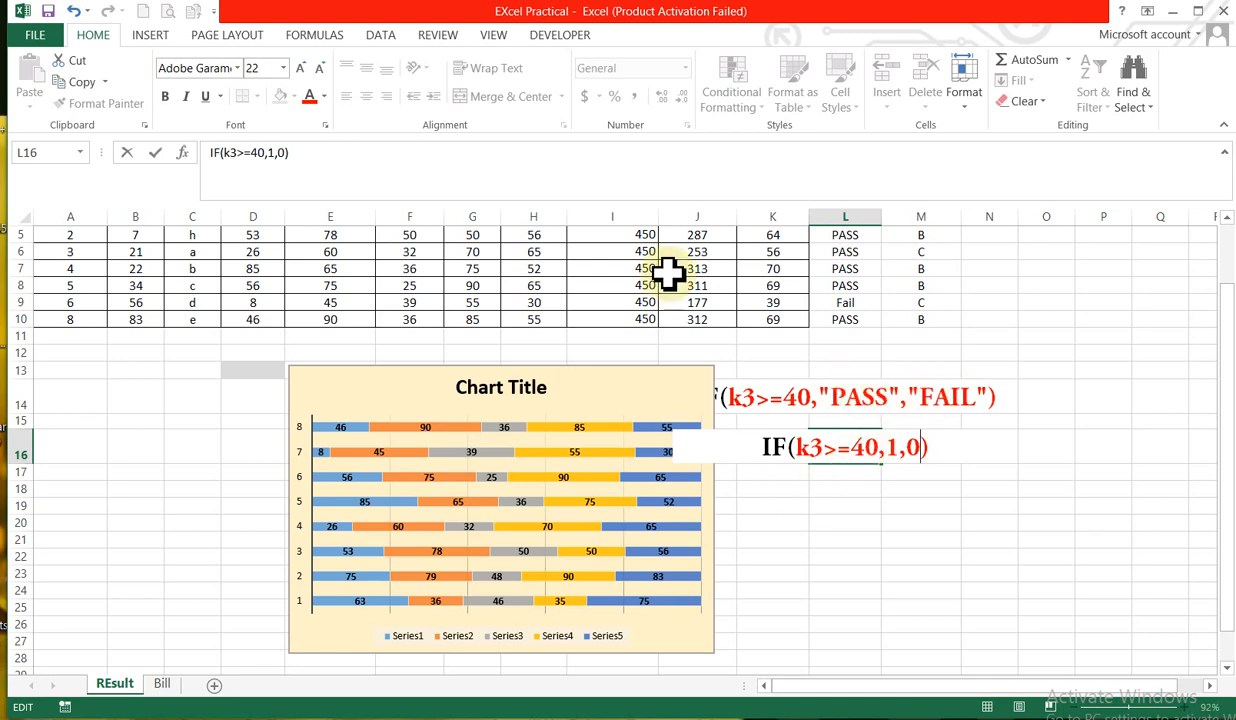
pyautogui.click(778, 505)
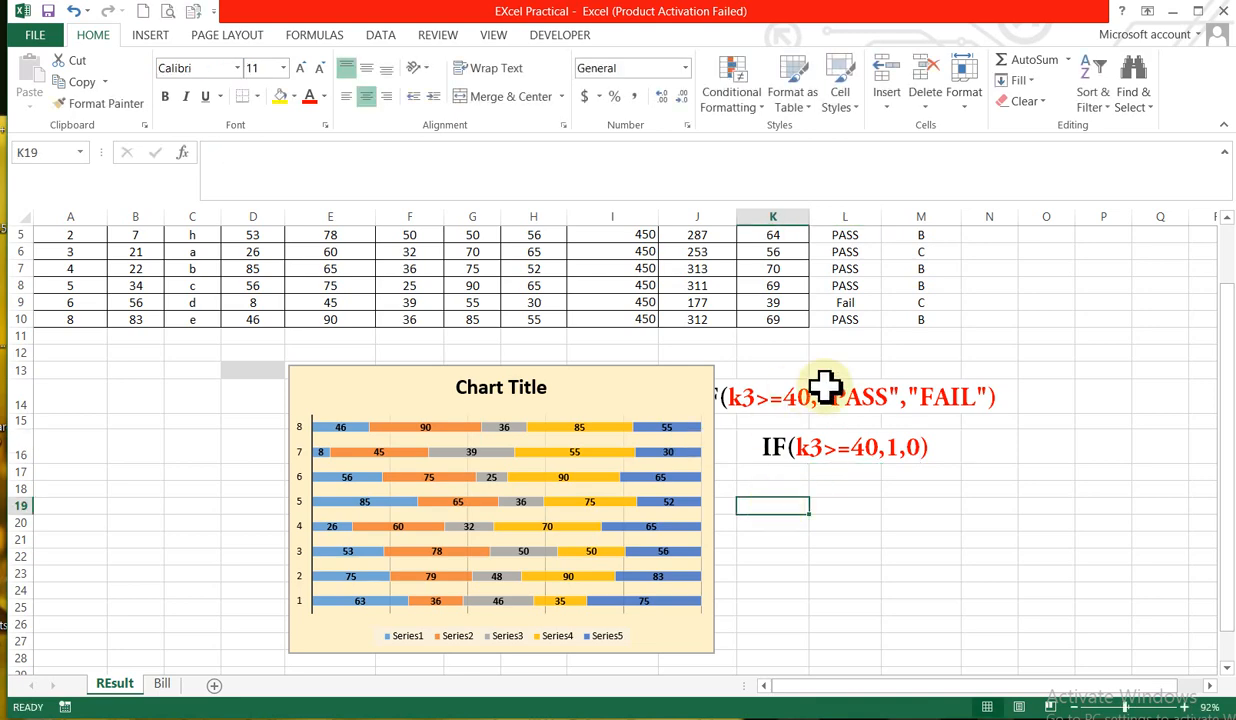
# Step: Move the chart away from the IF examples to start at column B so the text in L14 is fully uncovered
pyautogui.click(826, 398)
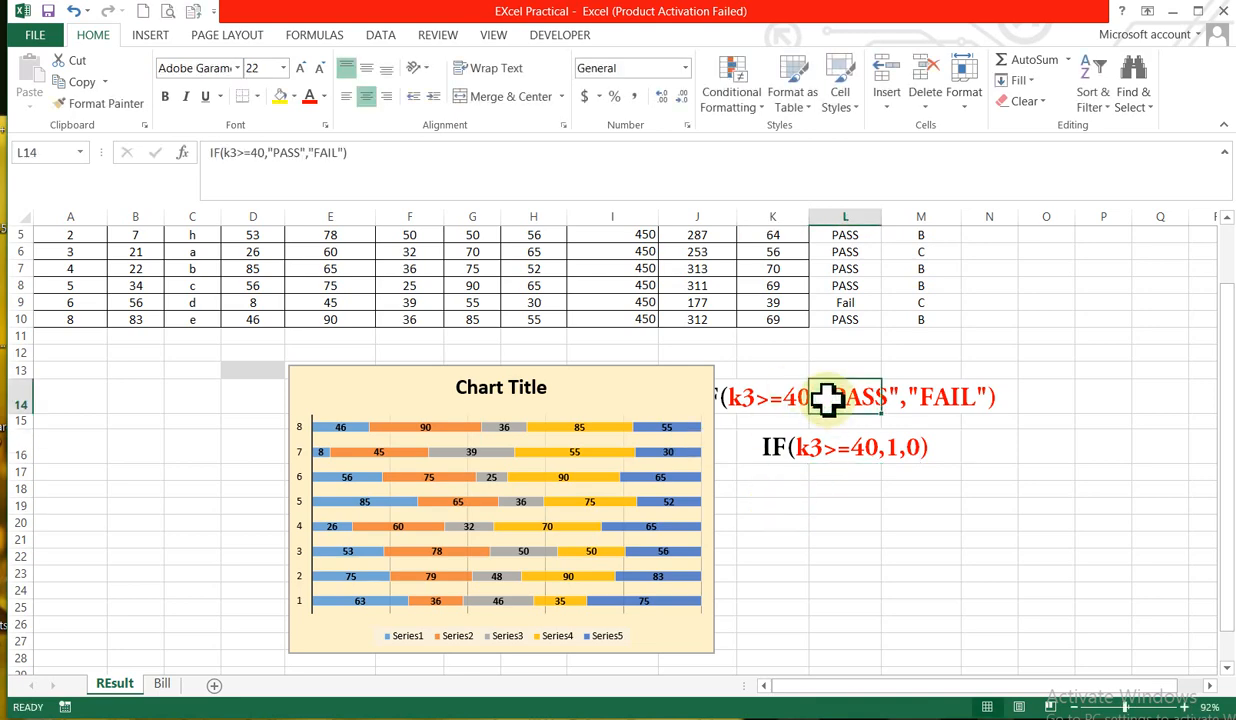
pyautogui.moveTo(541, 384); pyautogui.dragTo(308, 434)
pyautogui.moveTo(368, 372); pyautogui.dragTo(171, 378)
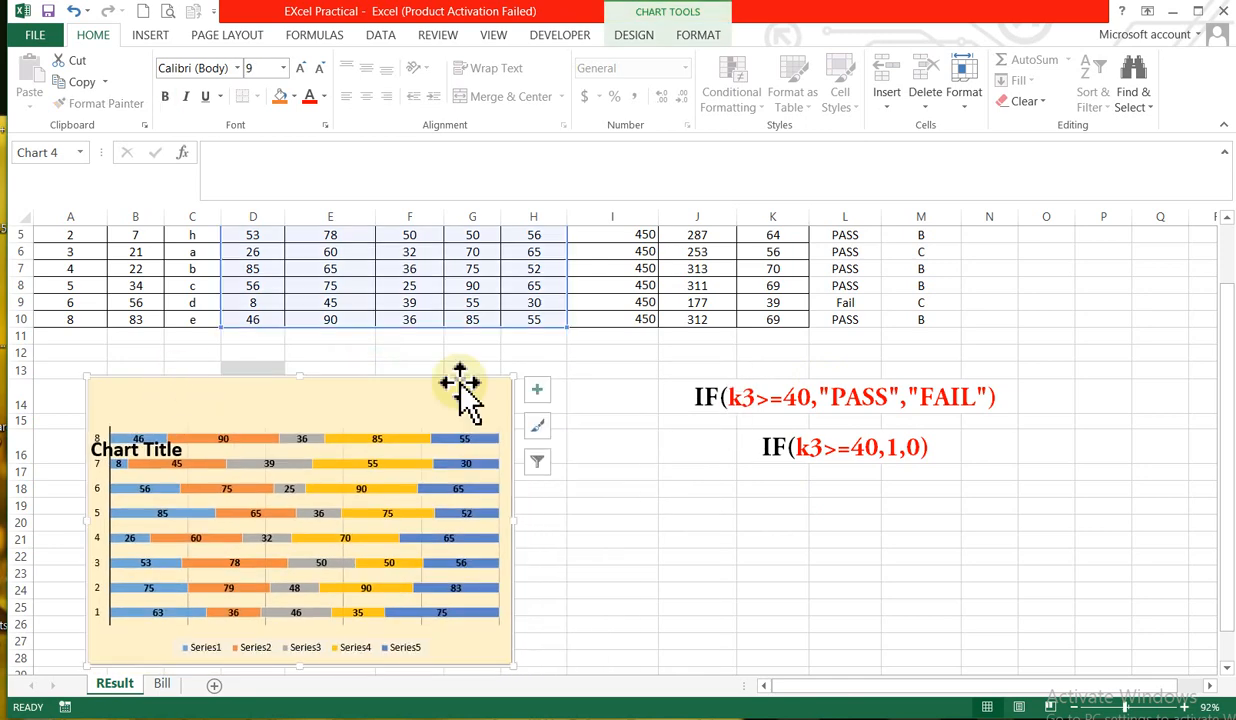
pyautogui.click(789, 402)
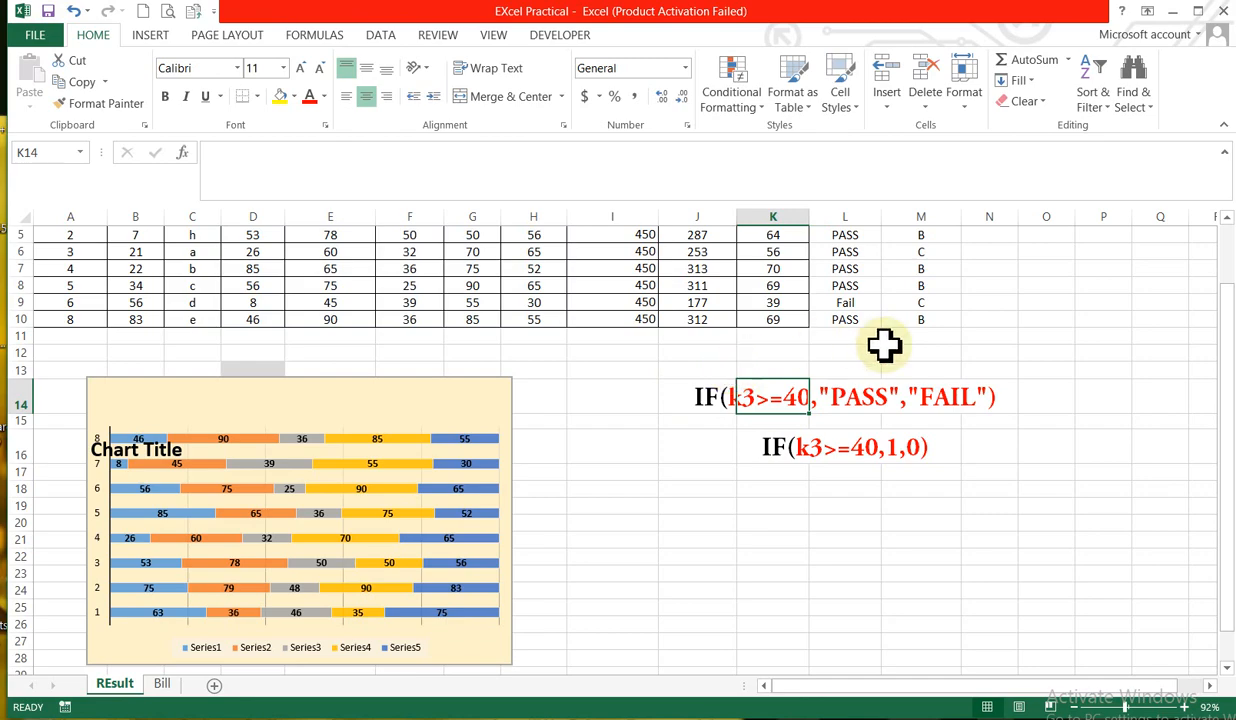
# Step: Clear the existing IF formula from the first Remarks cell, L3
pyautogui.moveTo(1230, 360); pyautogui.dragTo(1230, 296)
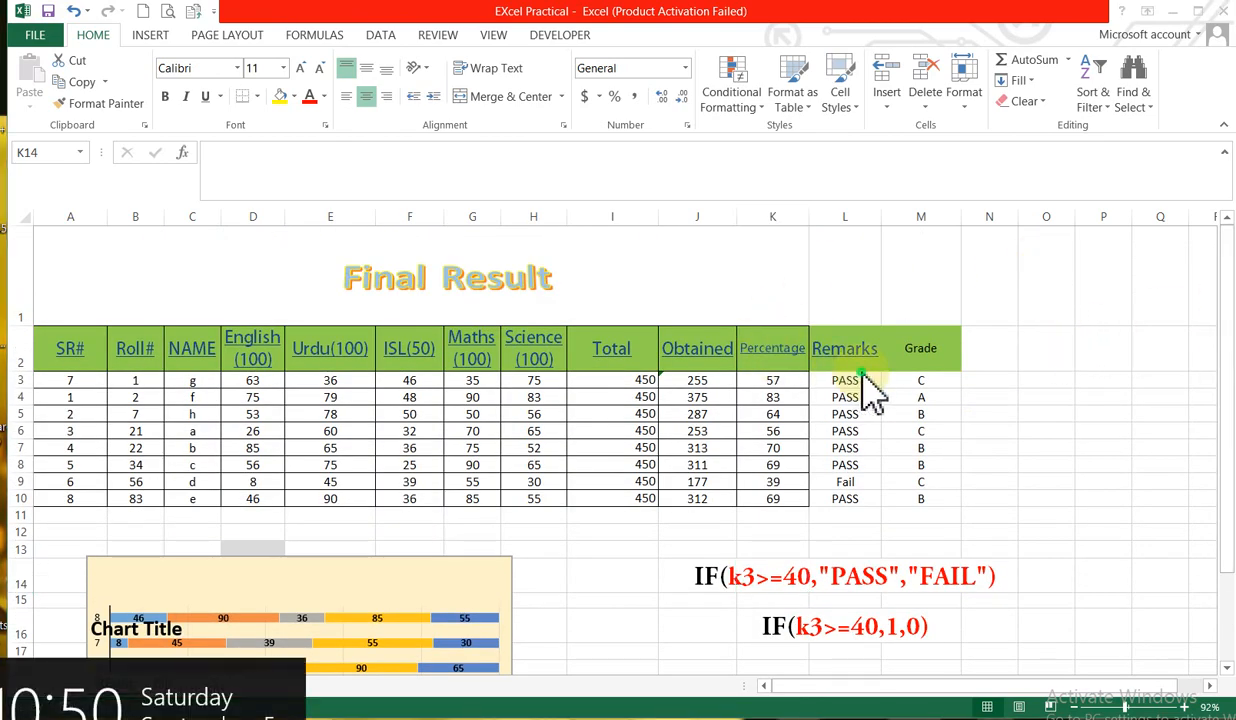
pyautogui.click(826, 385)
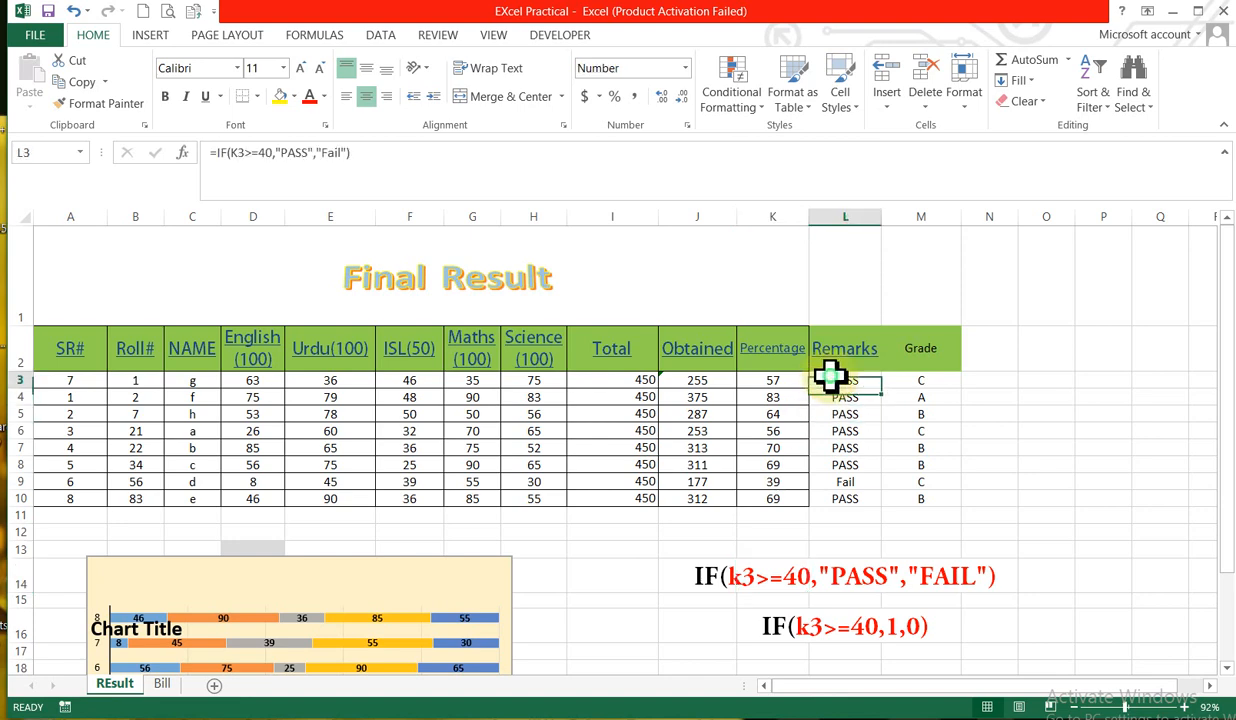
pyautogui.press('super+c')
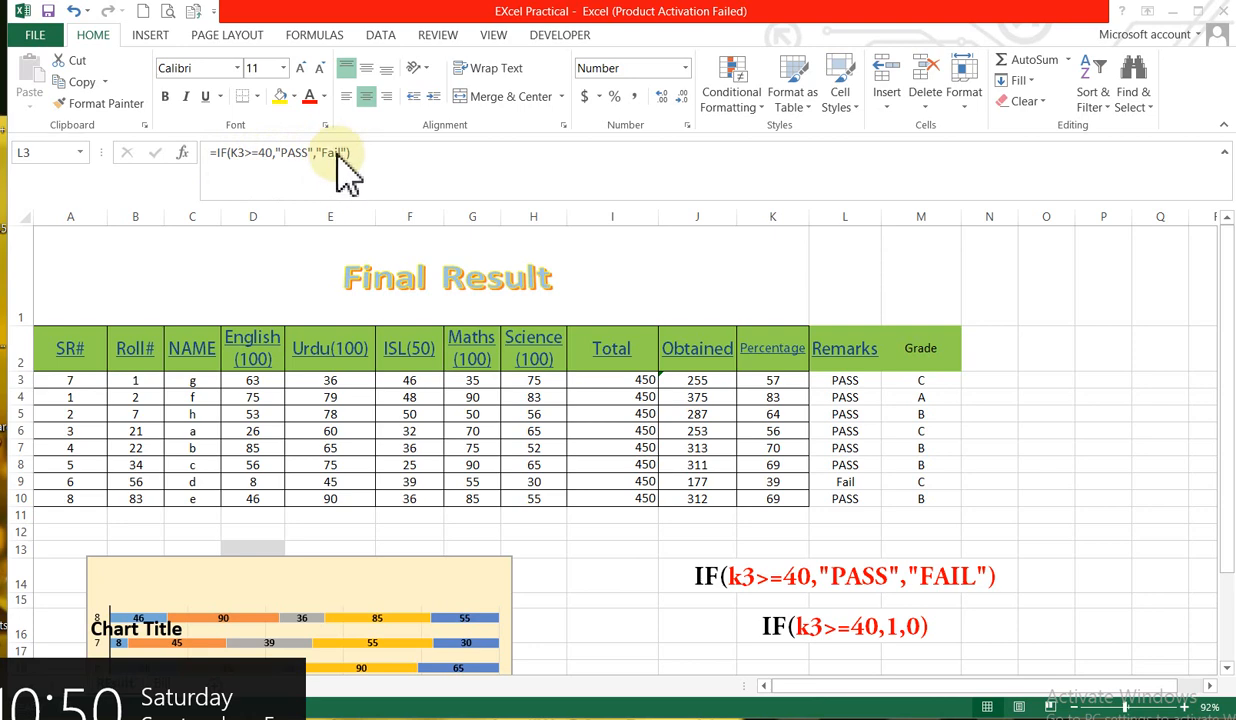
pyautogui.click(838, 379)
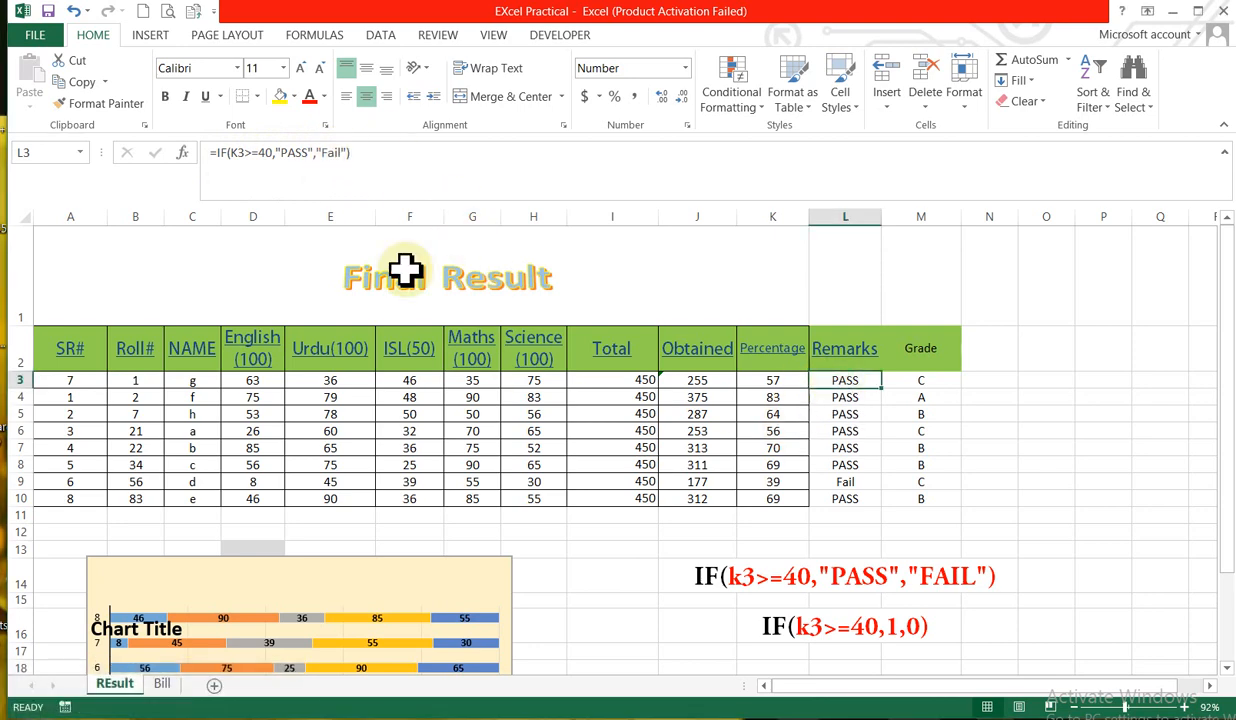
pyautogui.moveTo(385, 150); pyautogui.dragTo(225, 160)
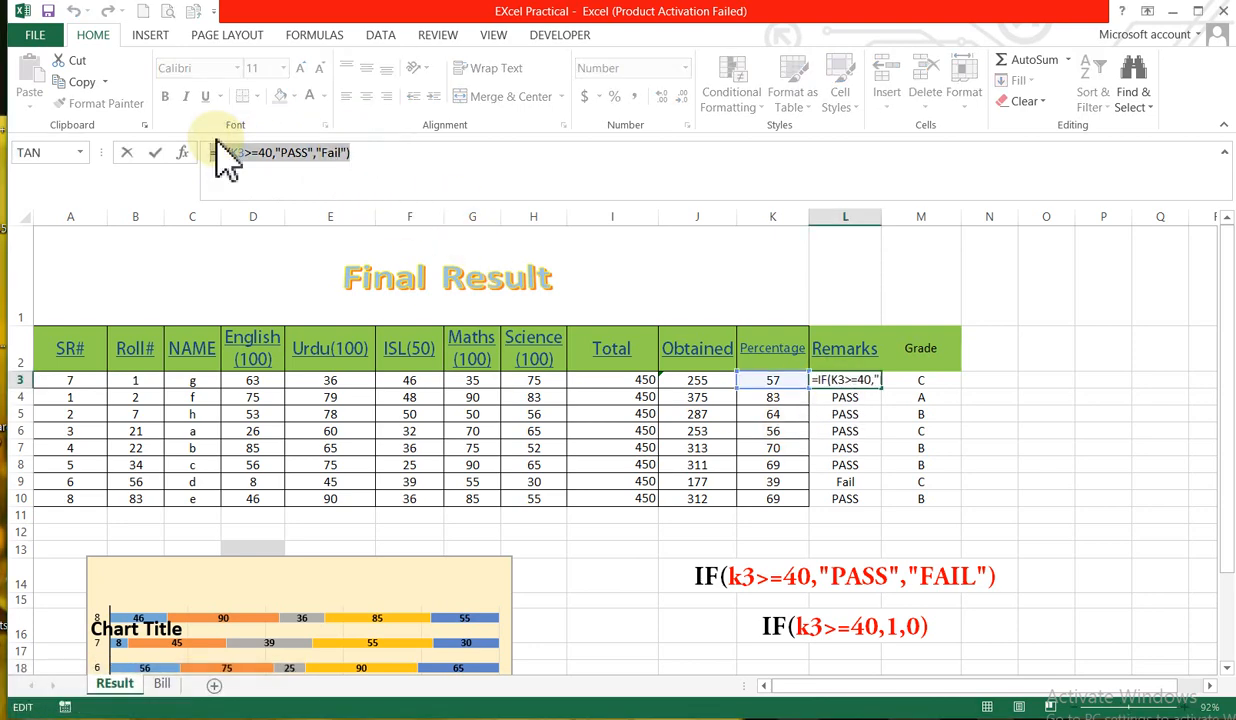
pyautogui.press('Delete')
pyautogui.click(890, 382)
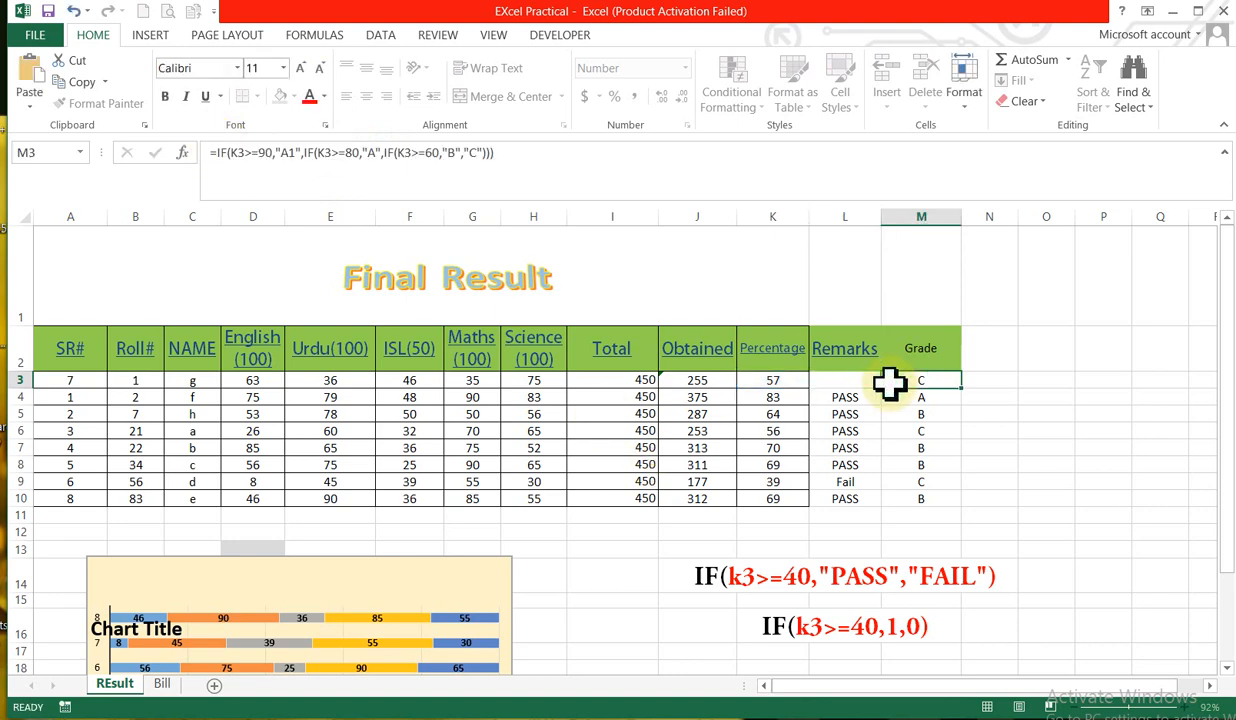
# Step: Clear the Remarks cells L3:L10 and enter the formula =IF(K3>=40,"PASS","Fail") in L3
pyautogui.moveTo(857, 384); pyautogui.dragTo(861, 500)
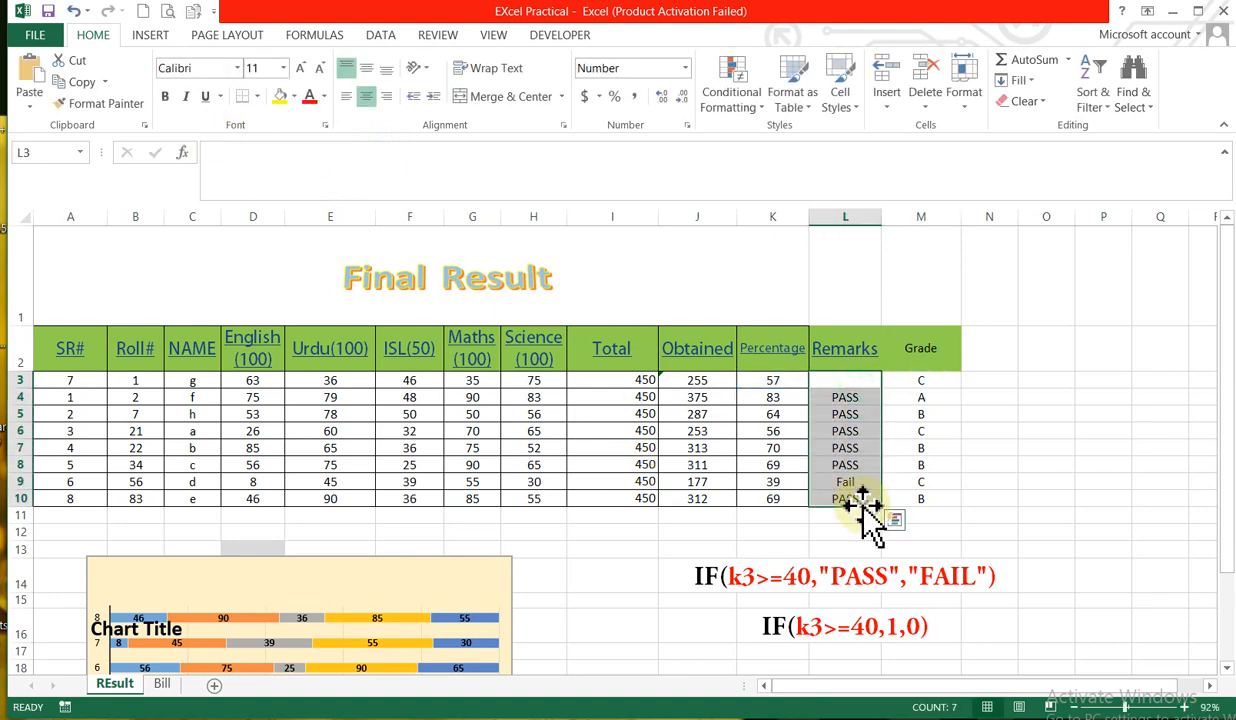
pyautogui.press('Delete')
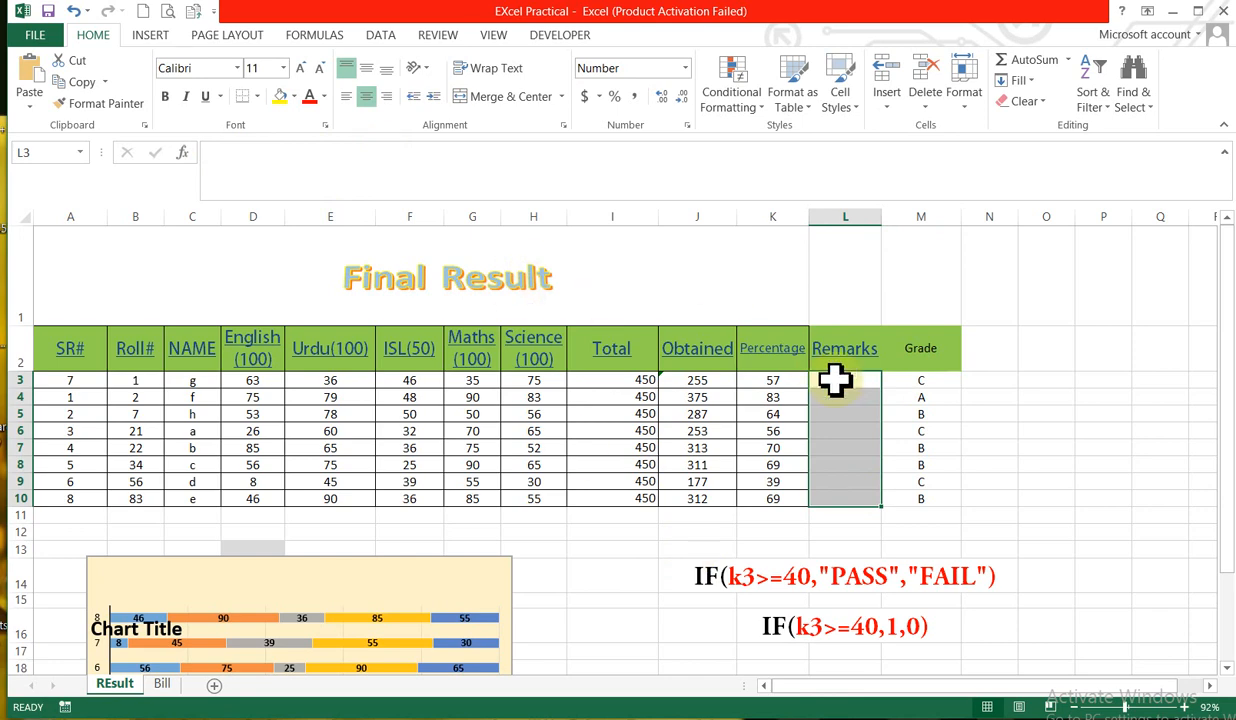
pyautogui.click(850, 382)
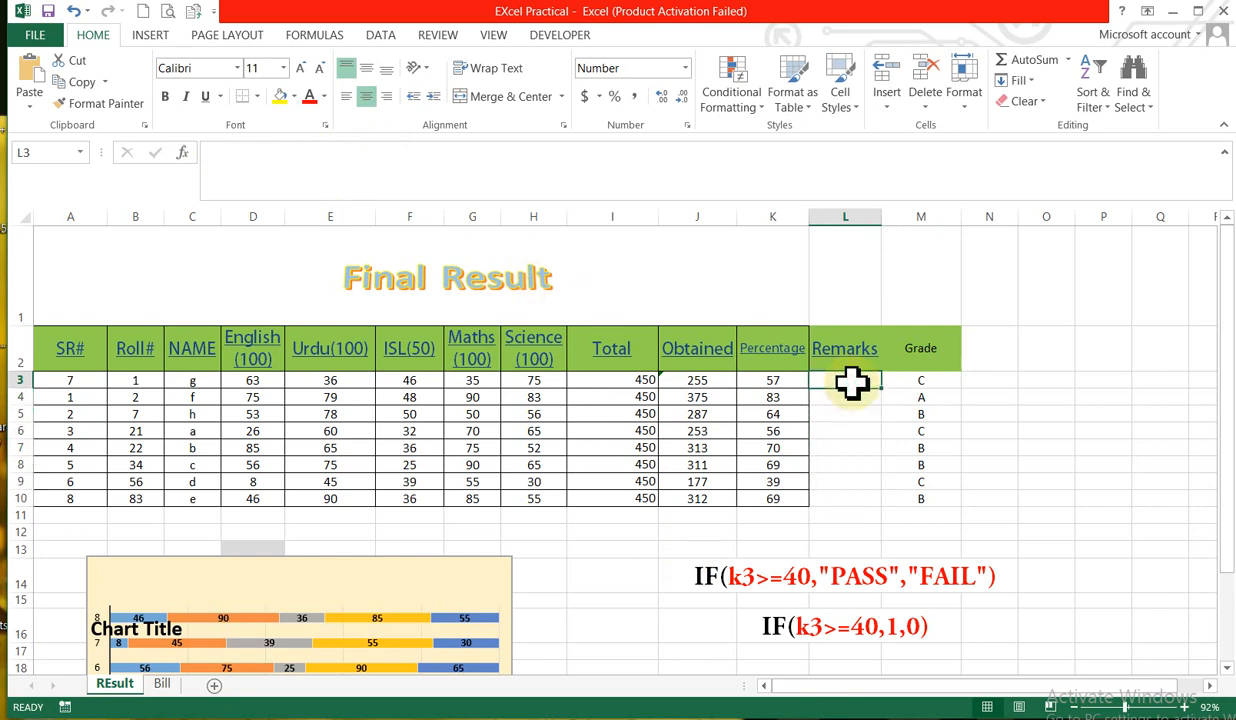
pyautogui.click(267, 178)
pyautogui.hotkey('ctrl', 'v')
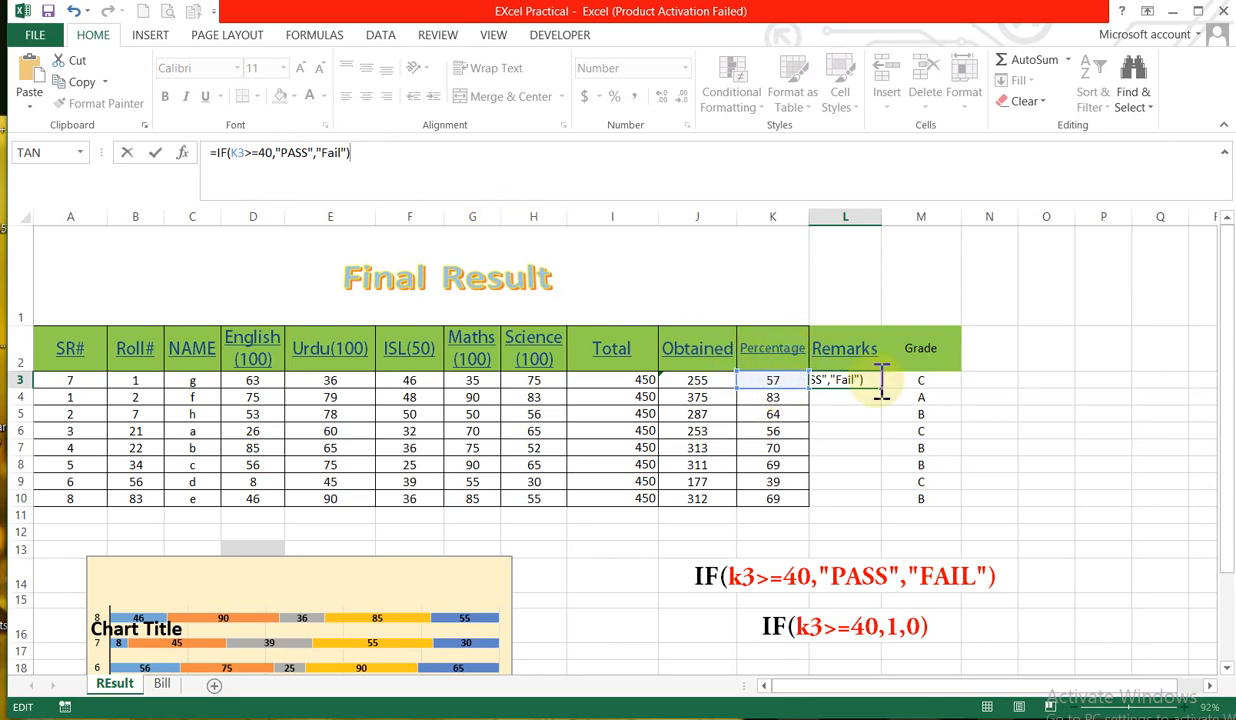
pyautogui.press('Return')
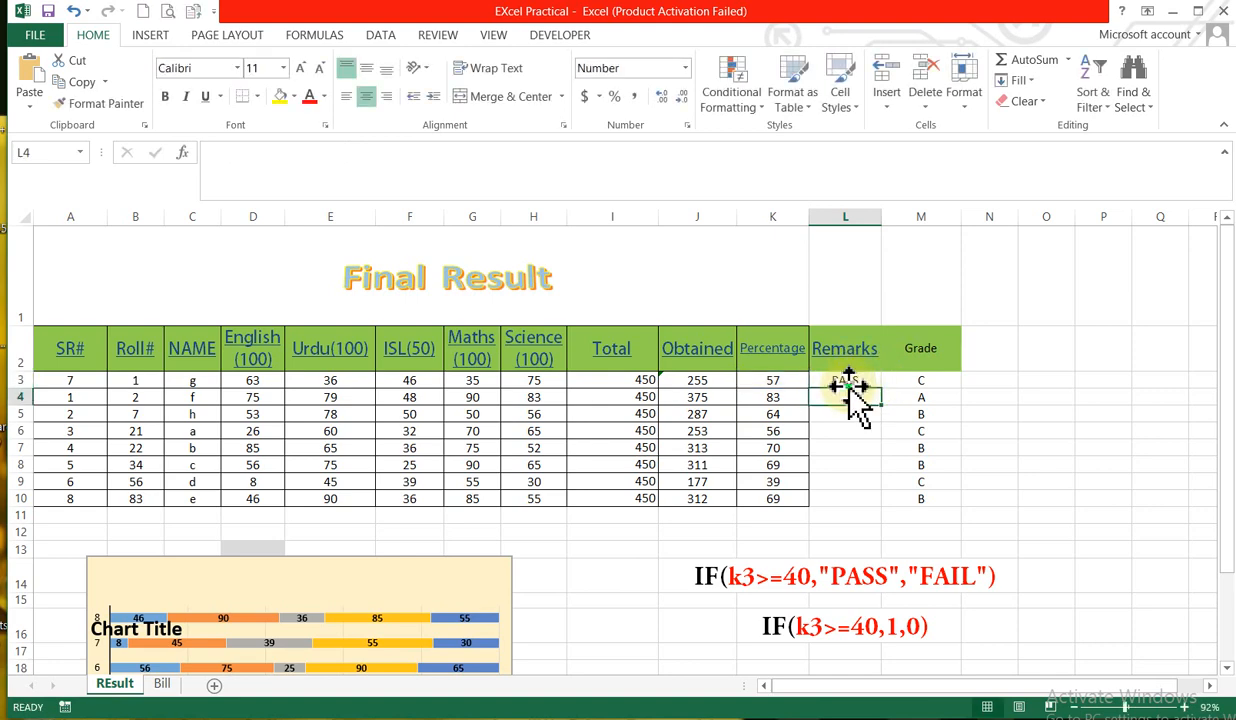
# Step: Fill the PASS/Fail formula from L3 down to L10 and check the percentage against the remark in row 9
pyautogui.click(845, 380)
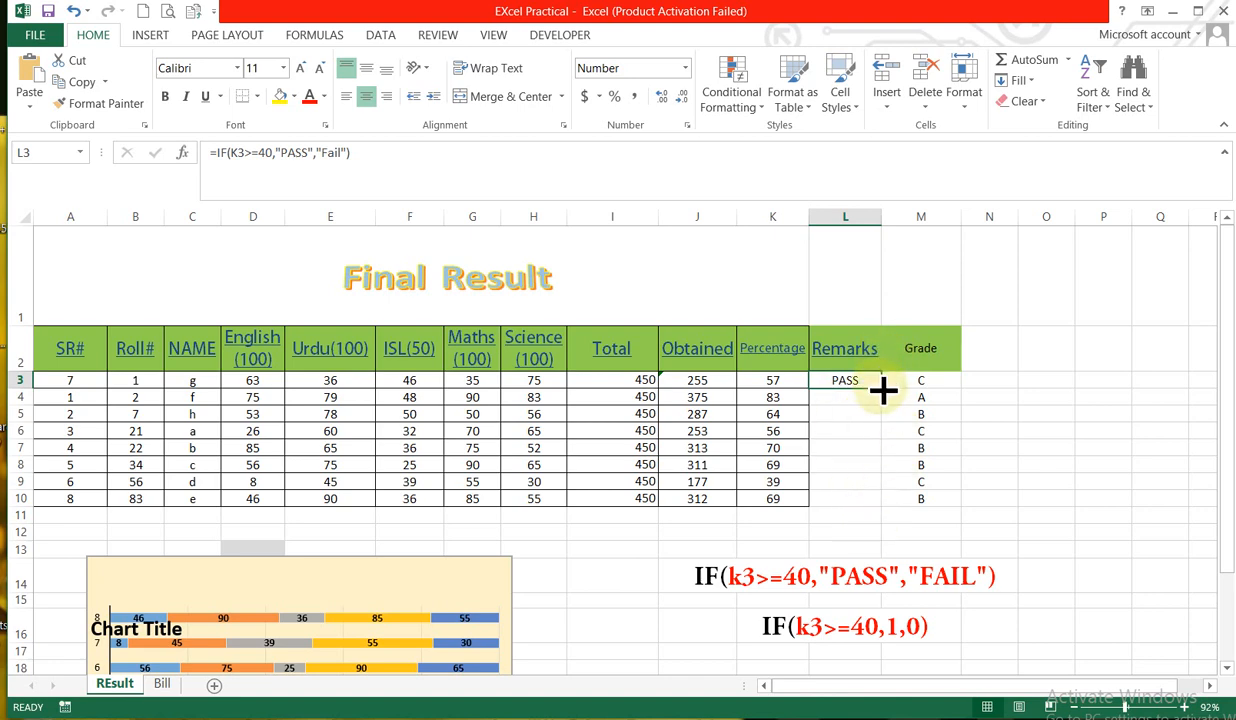
pyautogui.moveTo(881, 389); pyautogui.dragTo(888, 514)
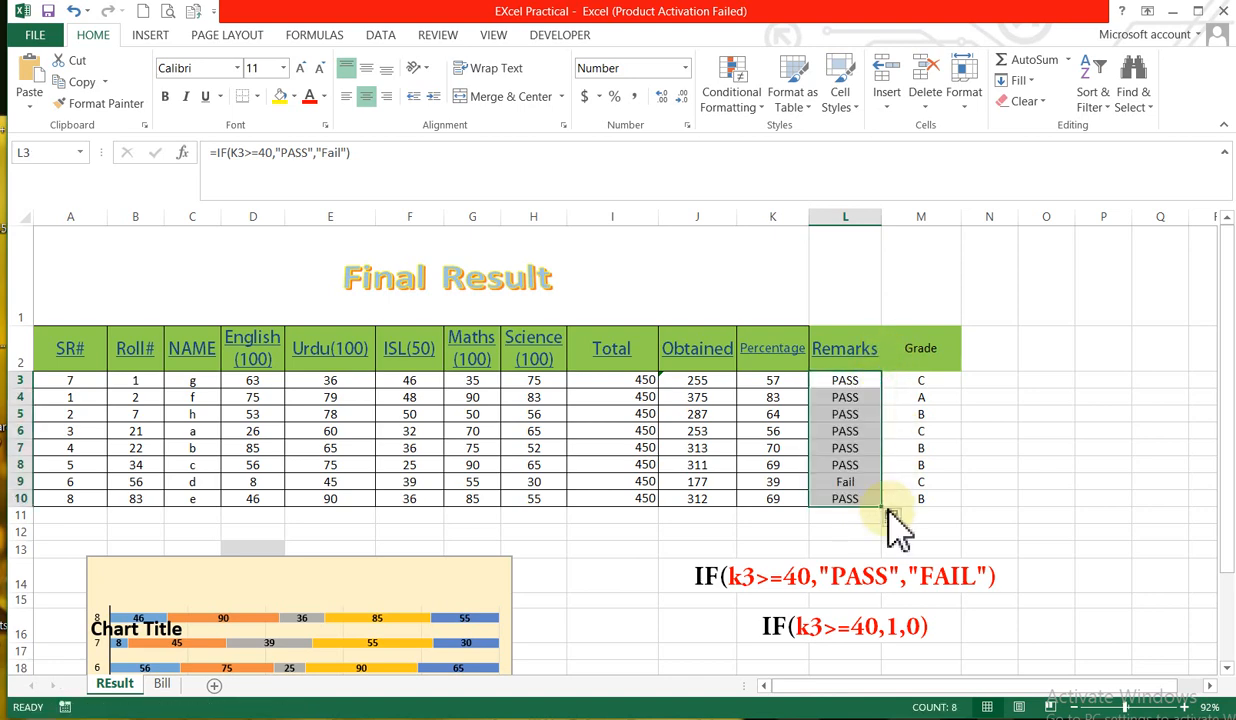
pyautogui.click(779, 484)
pyautogui.click(866, 466)
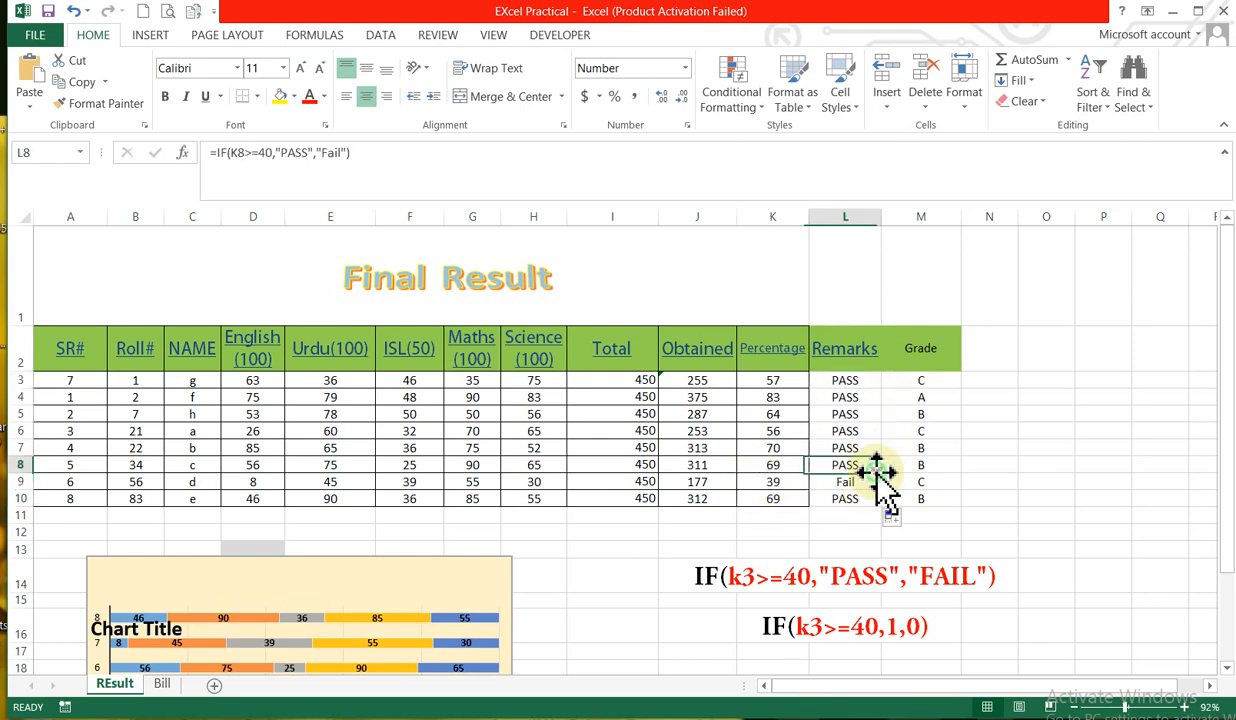
pyautogui.moveTo(757, 484); pyautogui.dragTo(868, 484)
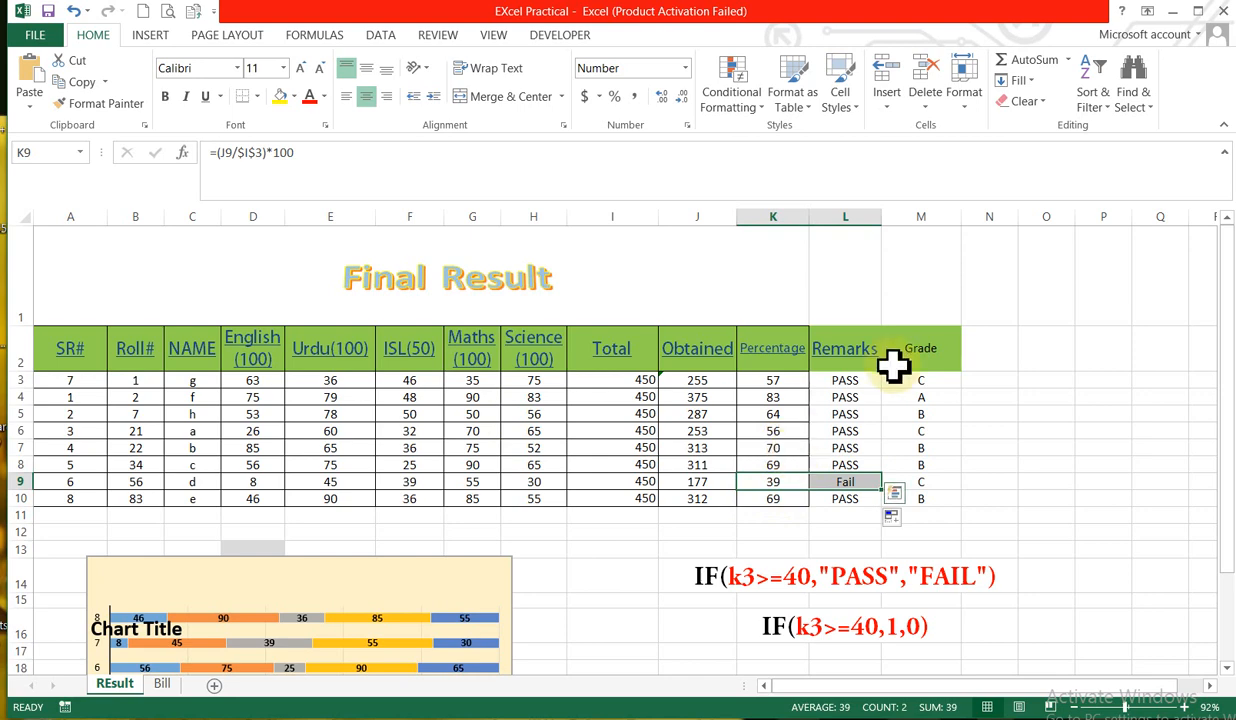
# Step: Change the formula in L3 to return numbers, so it reads =IF(K3>=40,1,0), and commit it
pyautogui.click(855, 383)
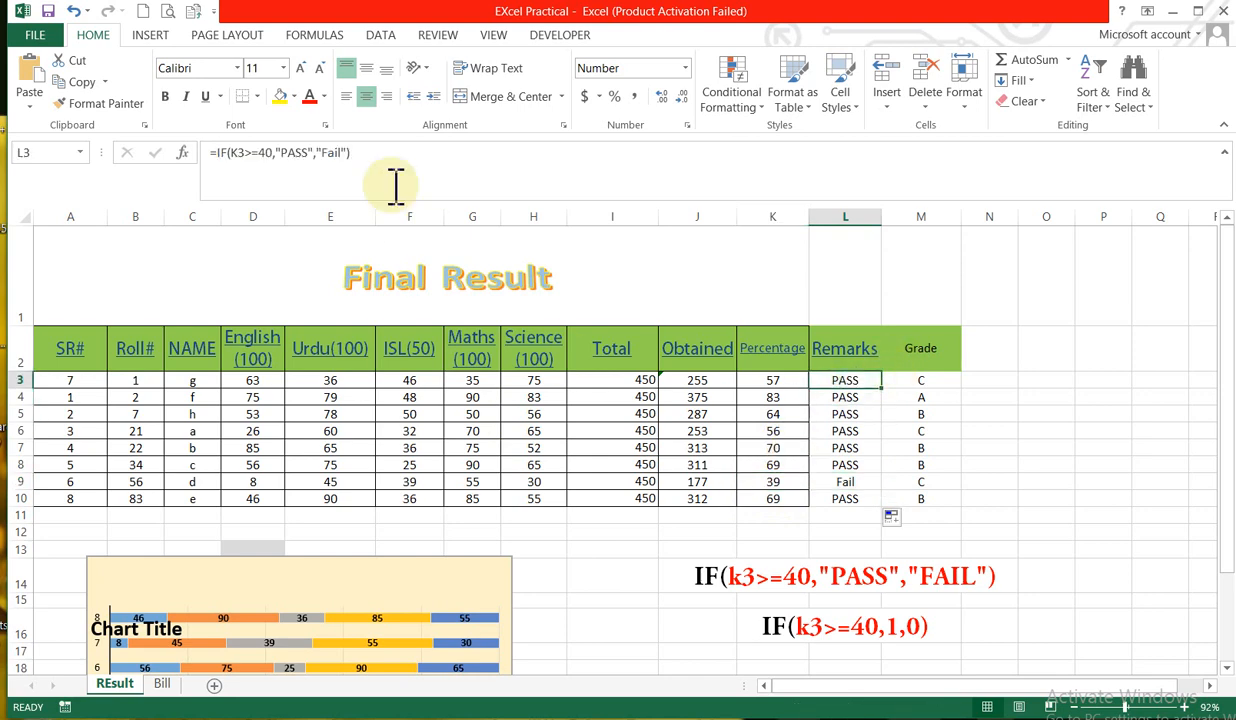
pyautogui.click(295, 156)
pyautogui.doubleClick(282, 153)
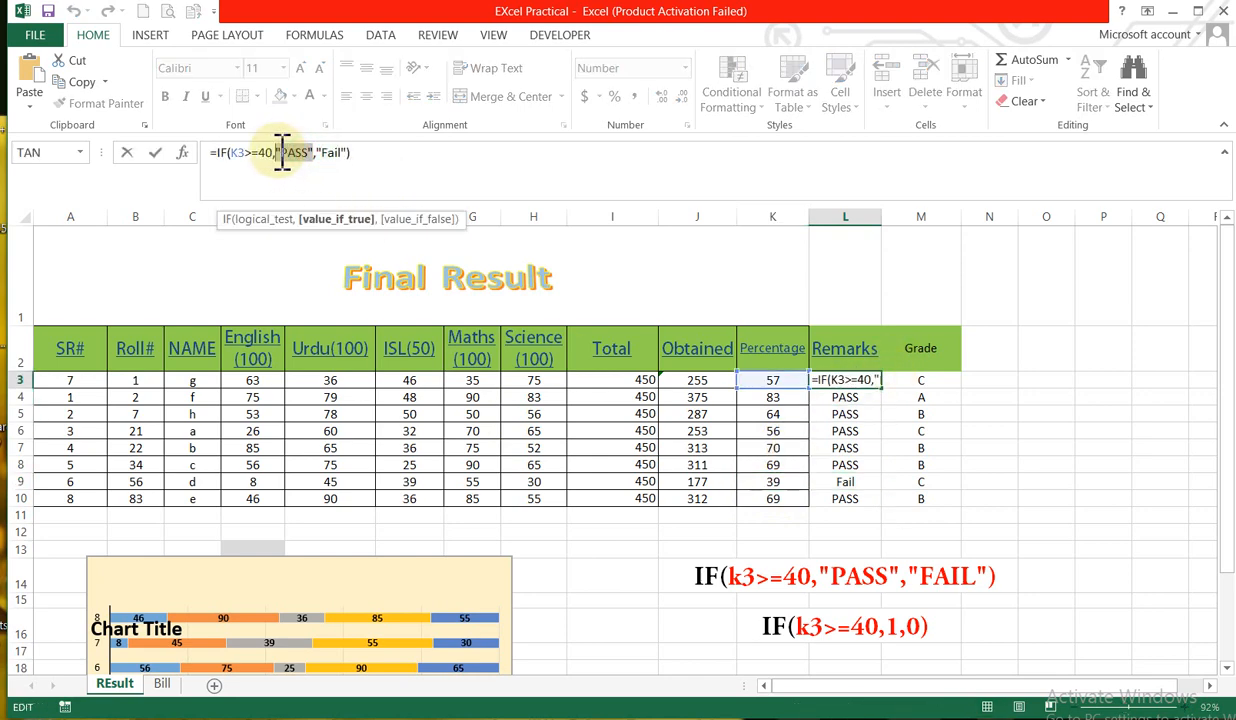
pyautogui.write('1')
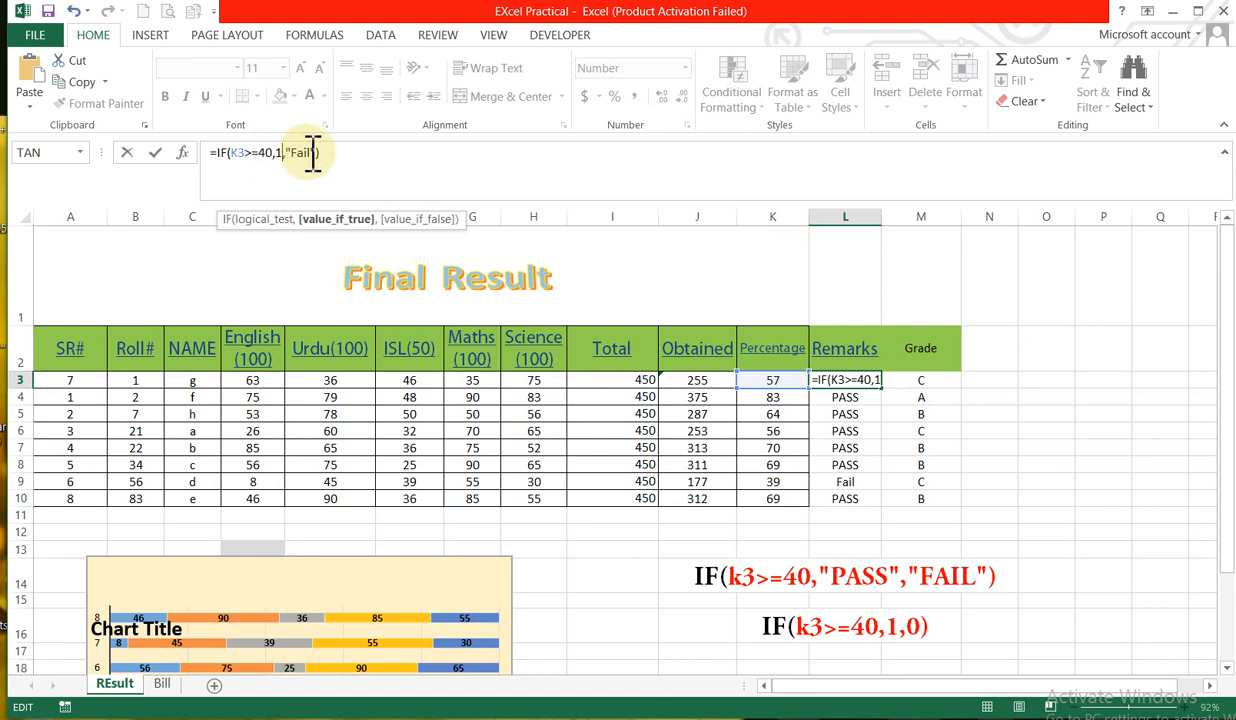
pyautogui.click(290, 153)
pyautogui.write('0')
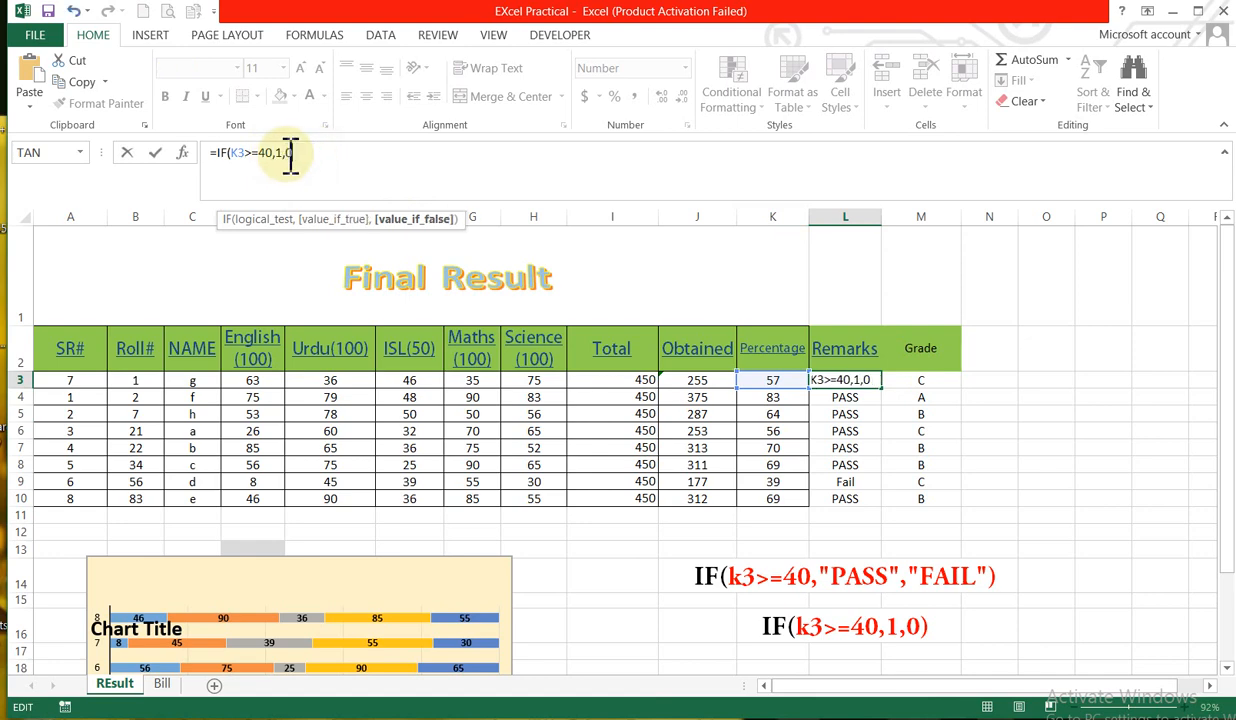
pyautogui.click(261, 191)
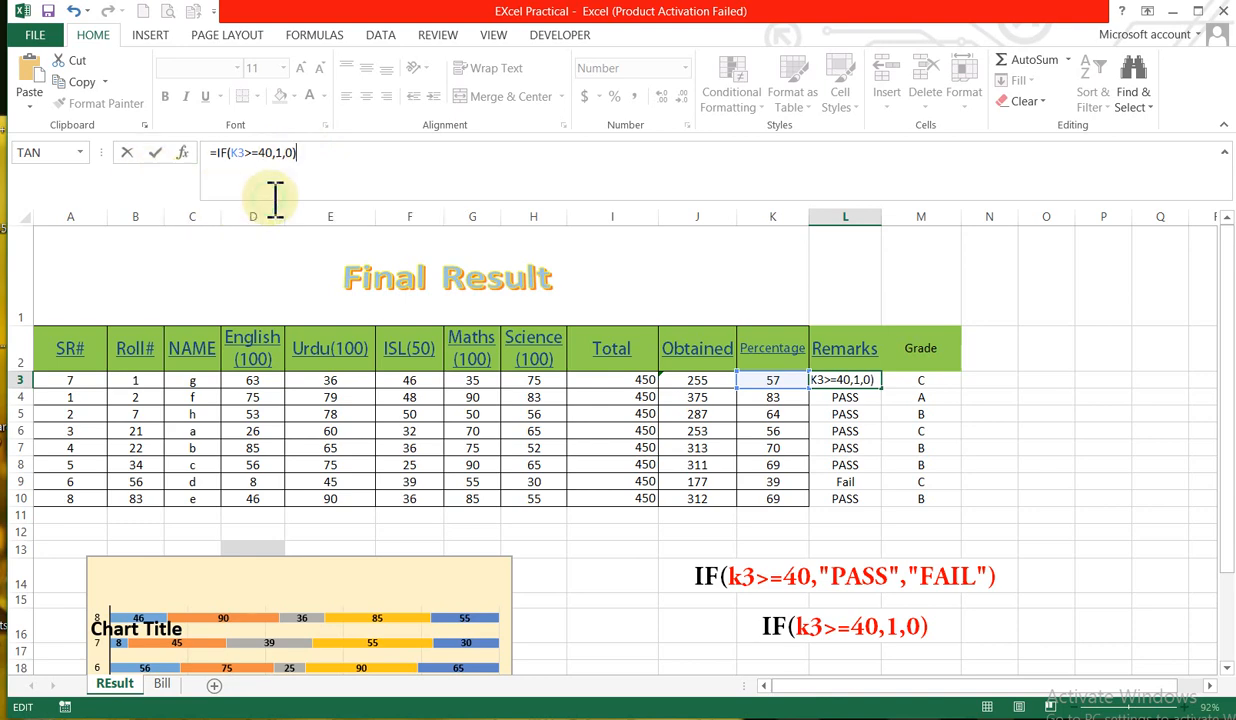
pyautogui.moveTo(230, 153); pyautogui.dragTo(304, 152)
pyautogui.click(304, 152)
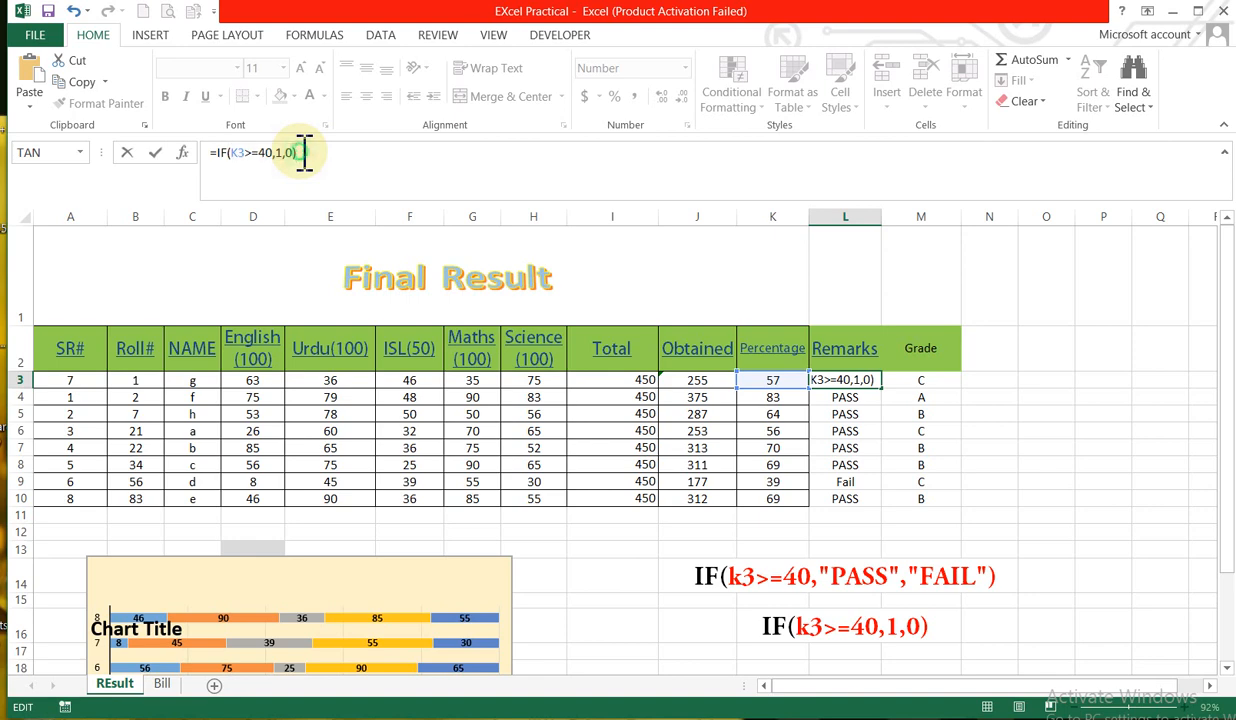
pyautogui.press('Return')
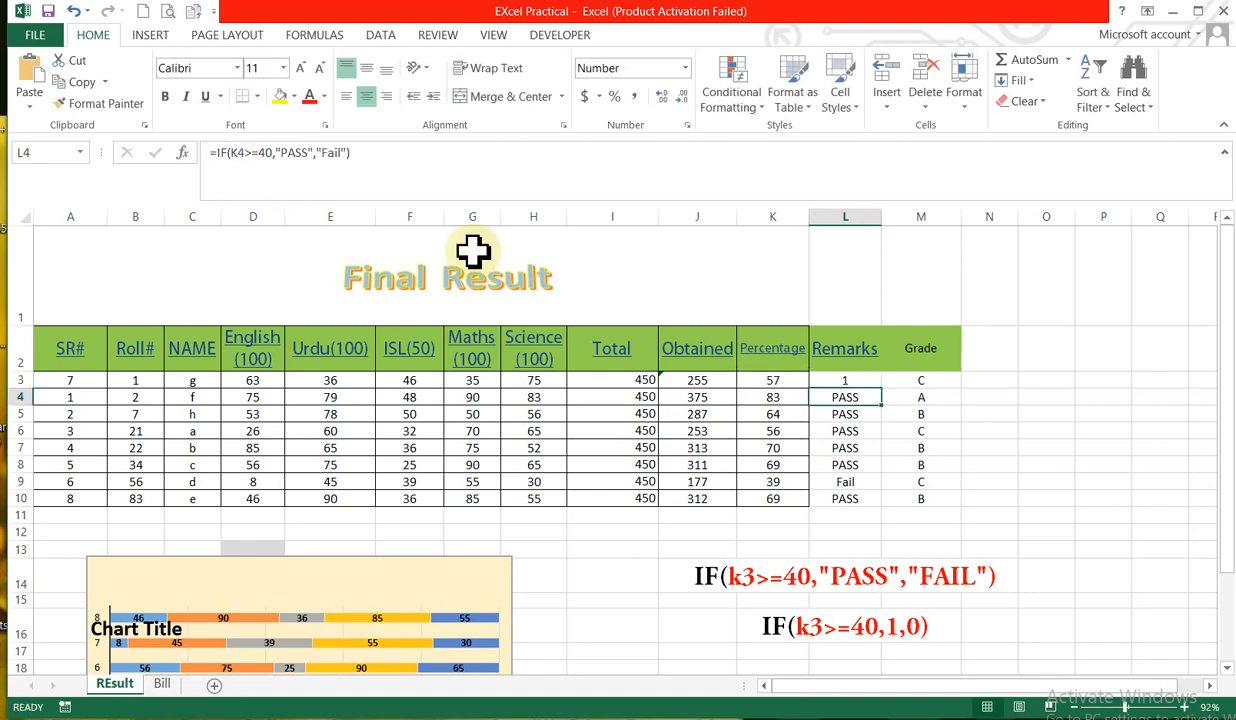
# Step: Fill the numeric IF formula from L3 down to L10 and compare row 9's percentage with its result
pyautogui.click(872, 383)
pyautogui.click(886, 383)
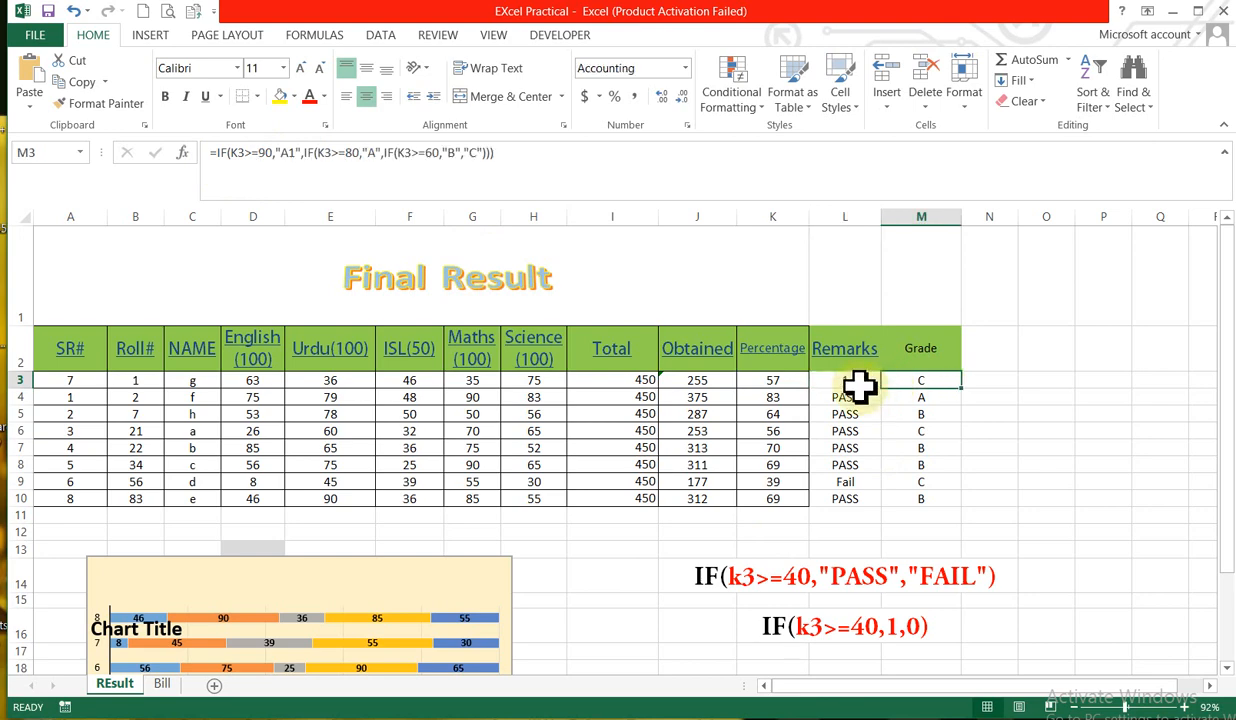
pyautogui.click(866, 386)
pyautogui.moveTo(881, 388); pyautogui.dragTo(883, 508)
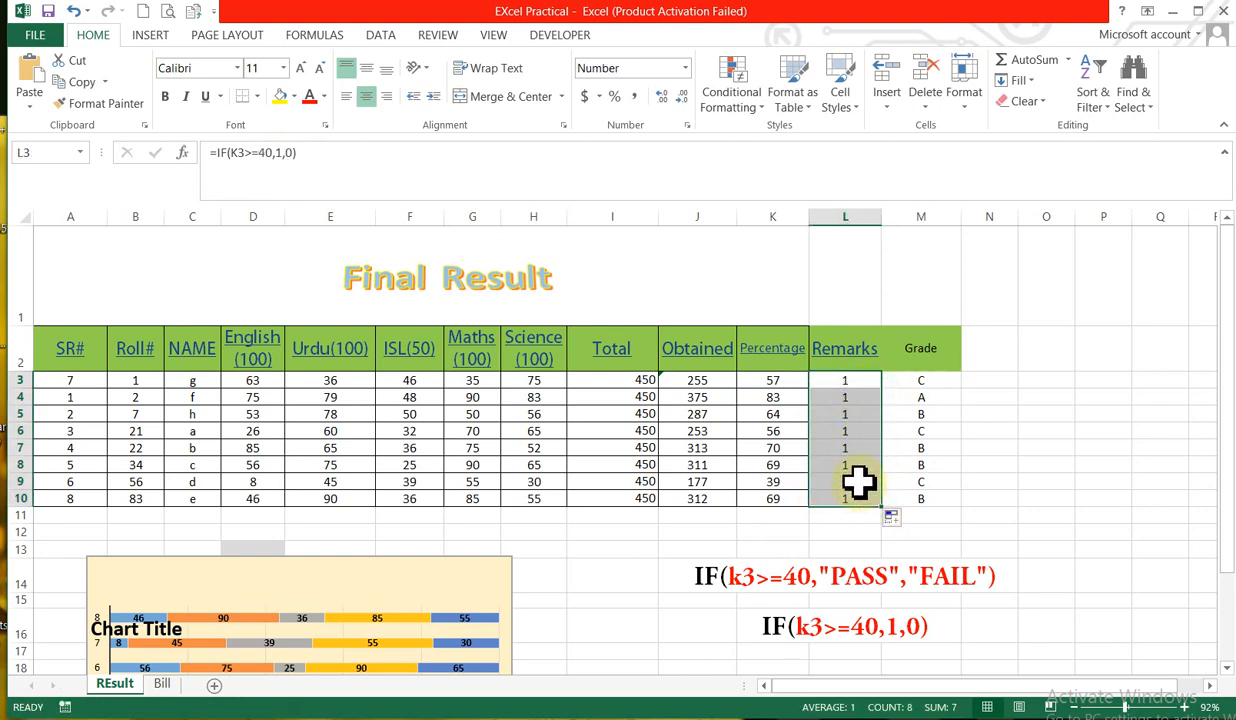
pyautogui.click(860, 481)
pyautogui.moveTo(771, 483); pyautogui.dragTo(866, 481)
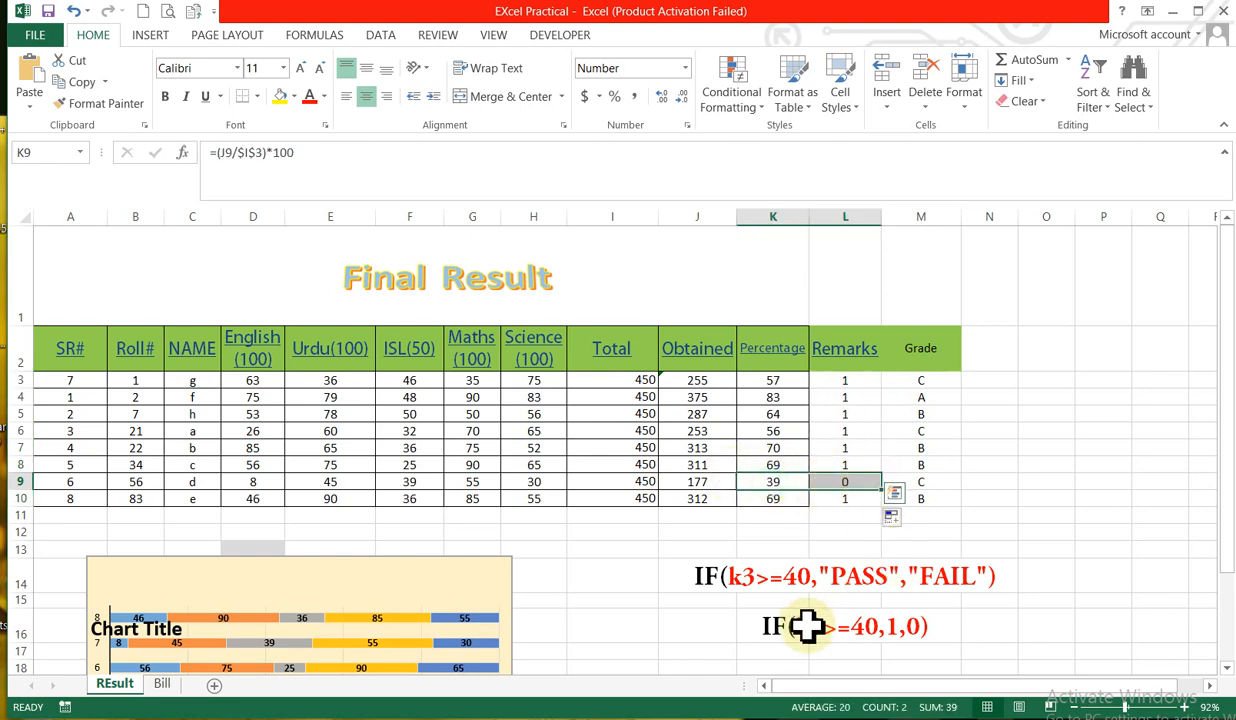
# Step: Edit the example text in L14 so its condition is k3>=80 and its true result is "A"
pyautogui.click(795, 578)
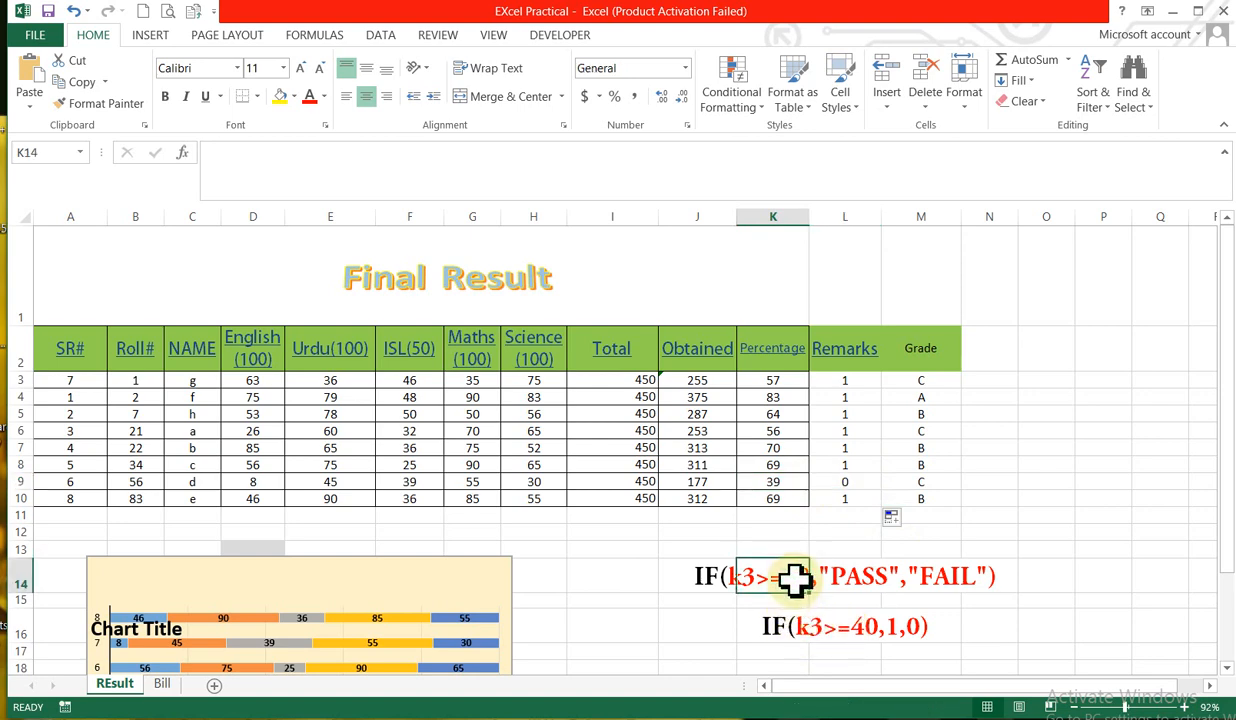
pyautogui.click(847, 578)
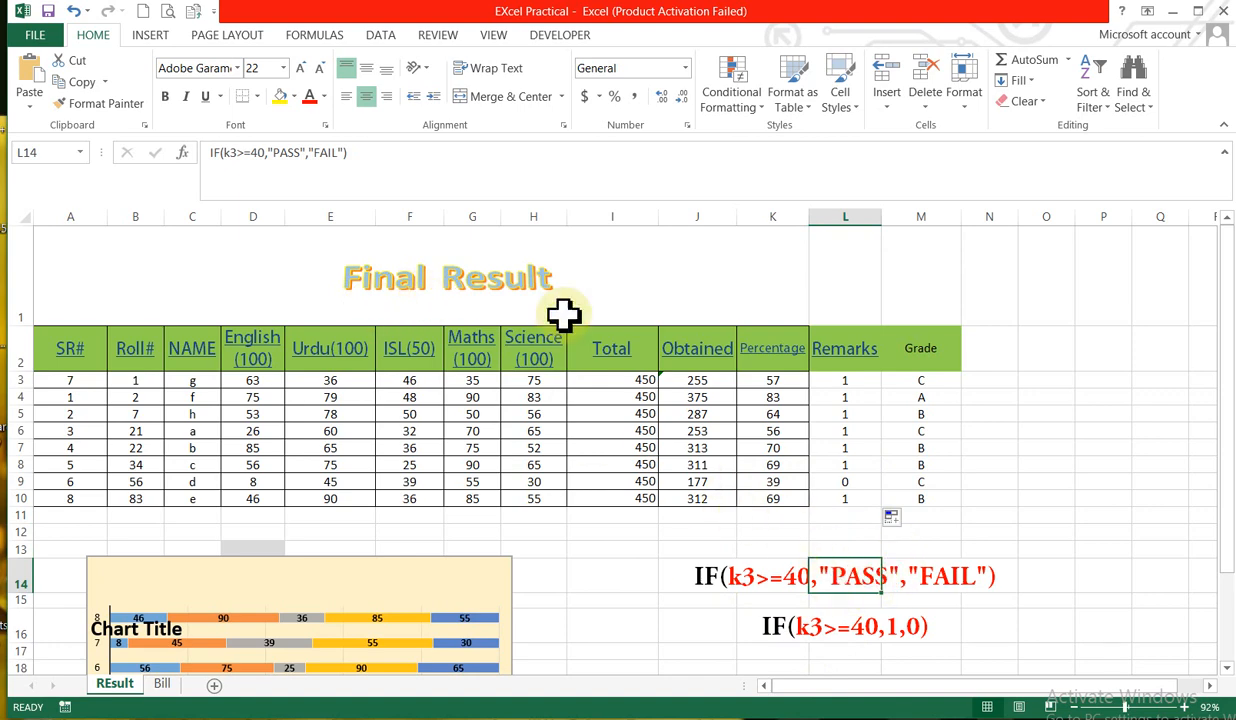
pyautogui.press('F2')
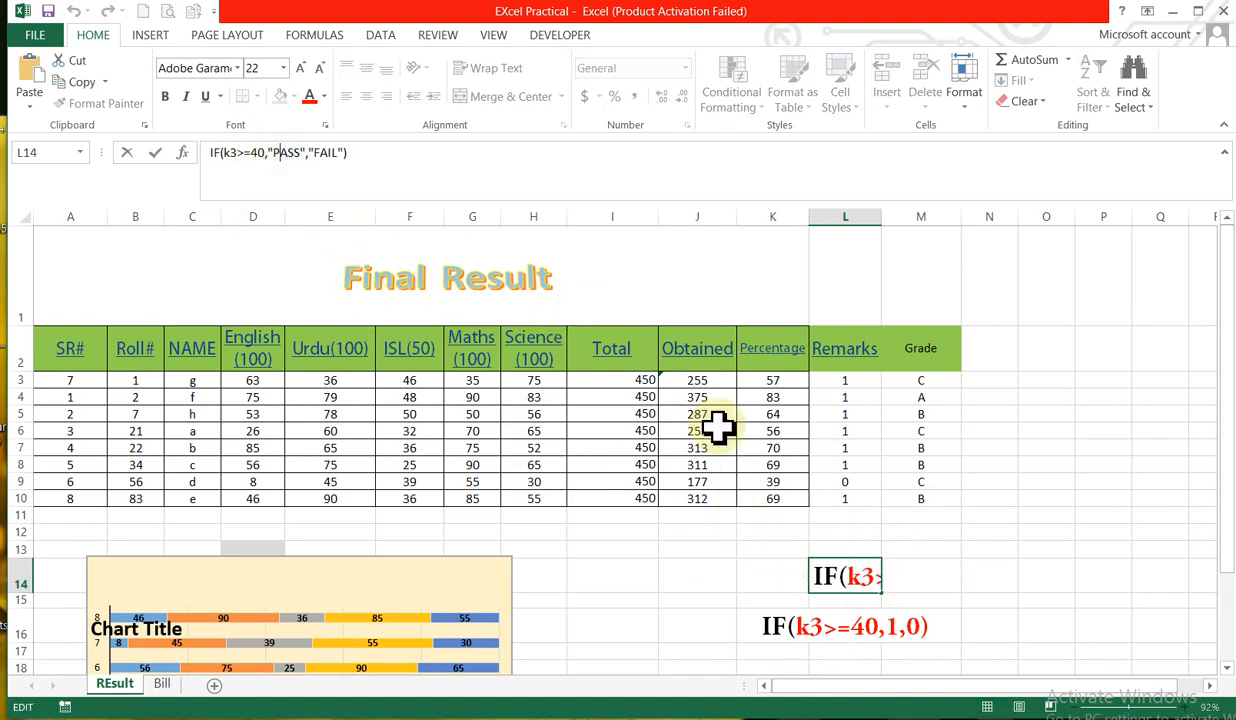
pyautogui.click(852, 573)
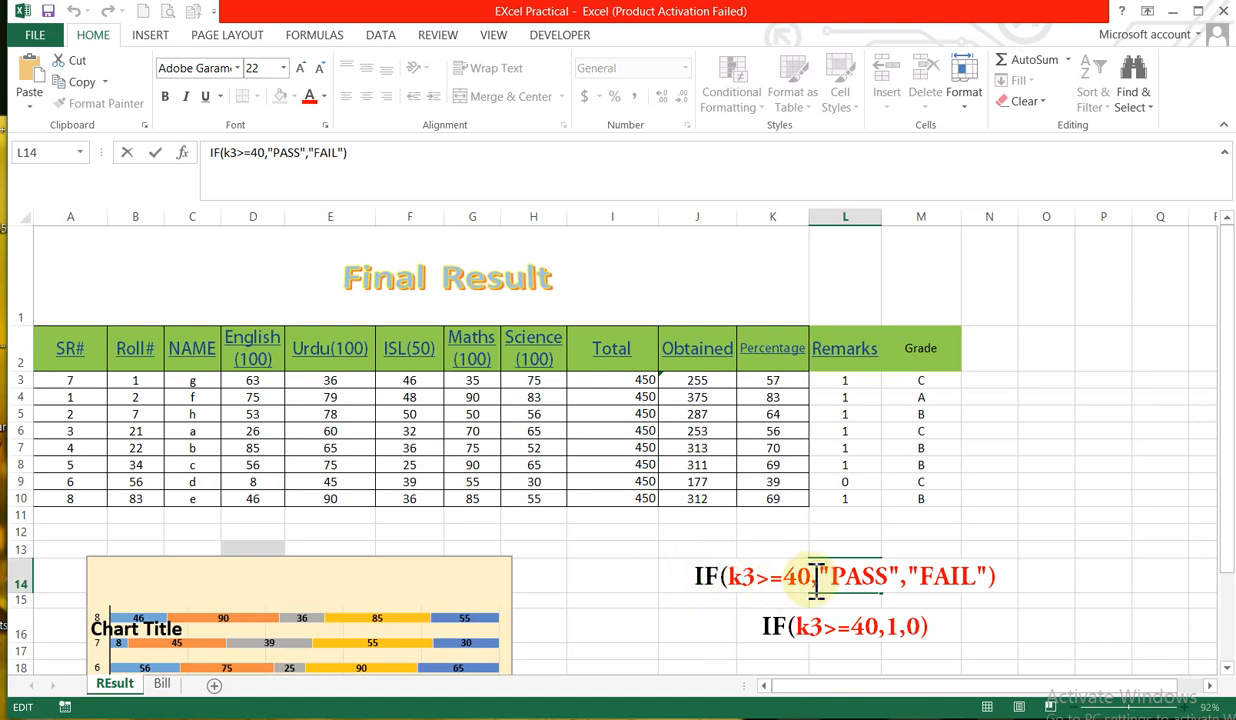
pyautogui.press('BackSpace')
pyautogui.press('BackSpace')
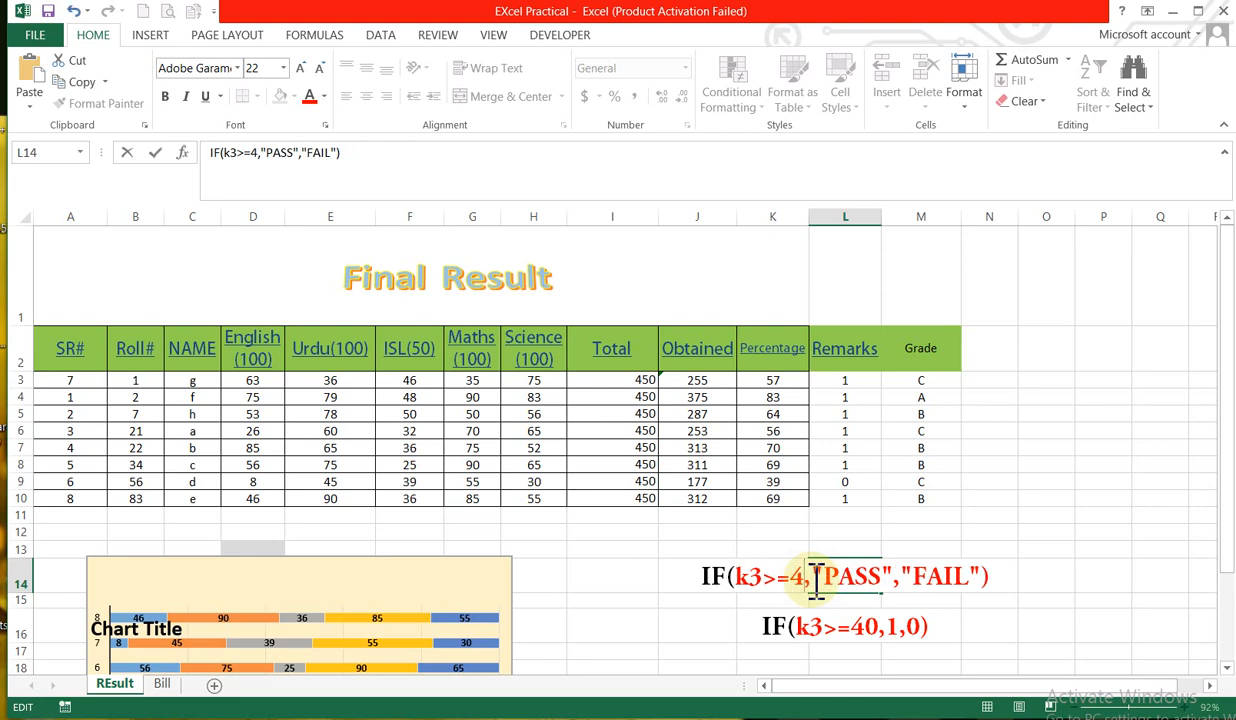
pyautogui.write('80')
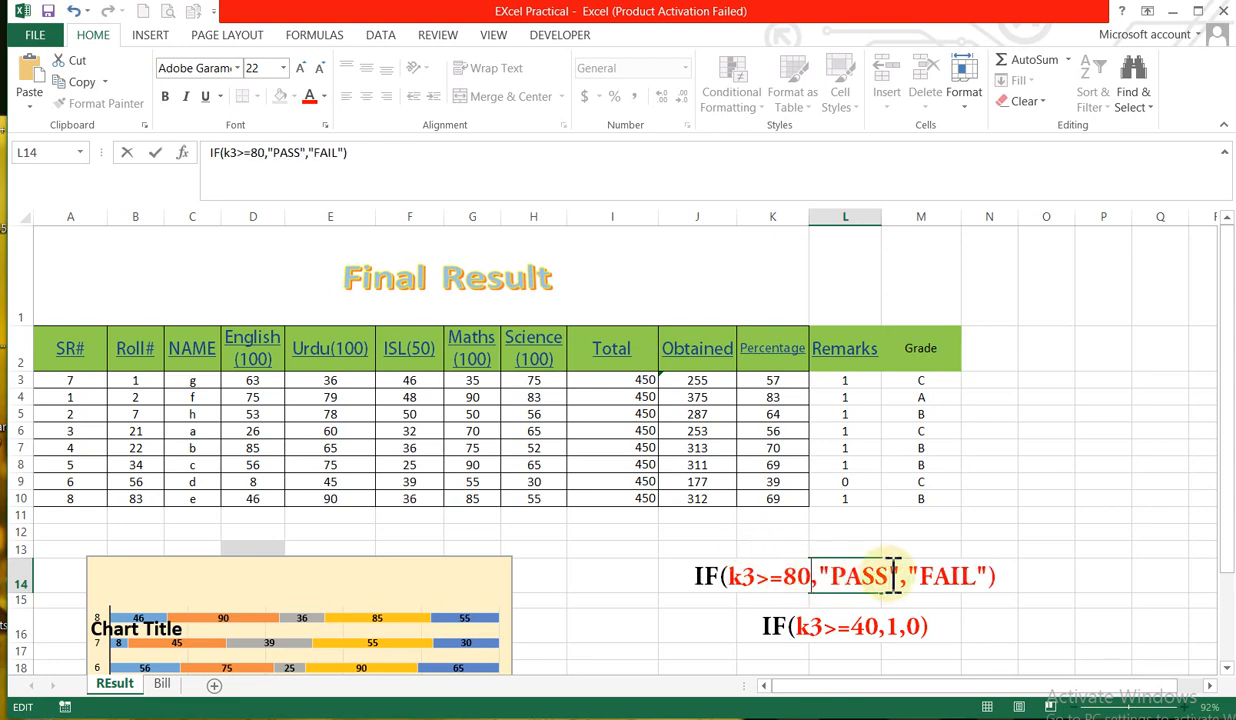
pyautogui.moveTo(886, 577); pyautogui.dragTo(833, 578)
pyautogui.write('A')
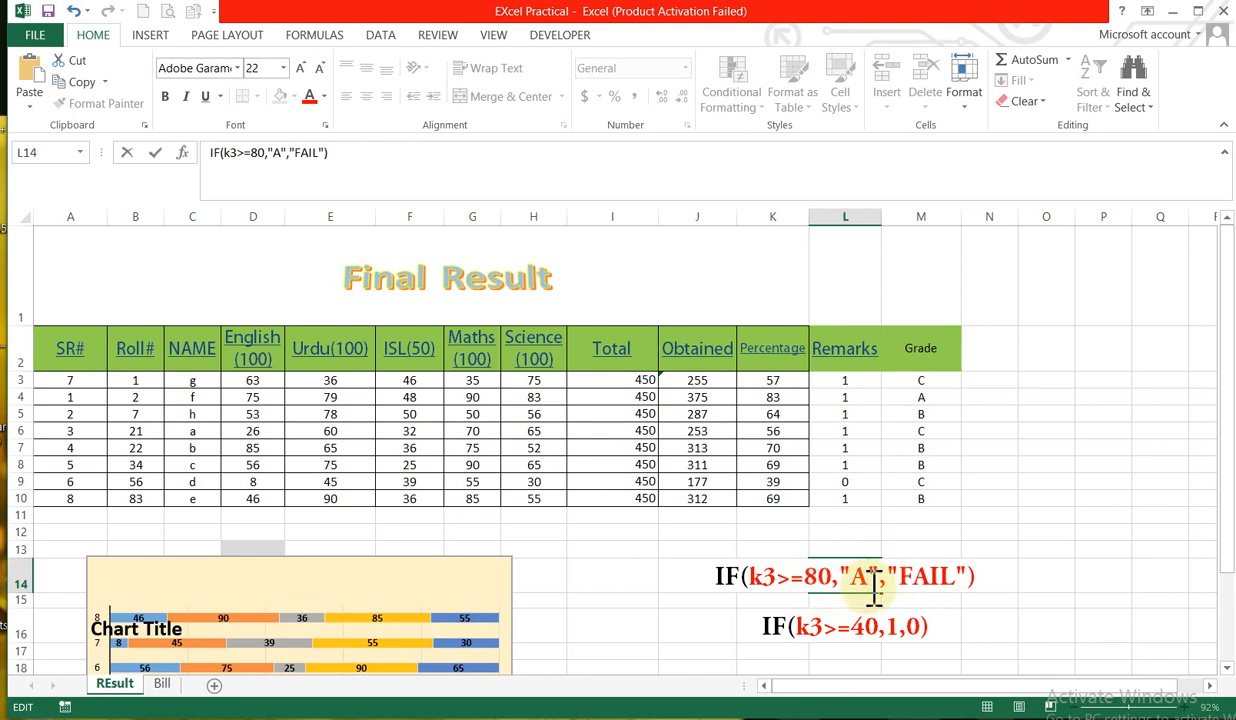
# Step: Remove the "FAIL" false result together with its quotation marks from the example text in L14
pyautogui.moveTo(899, 577); pyautogui.dragTo(963, 575)
pyautogui.press('Delete')
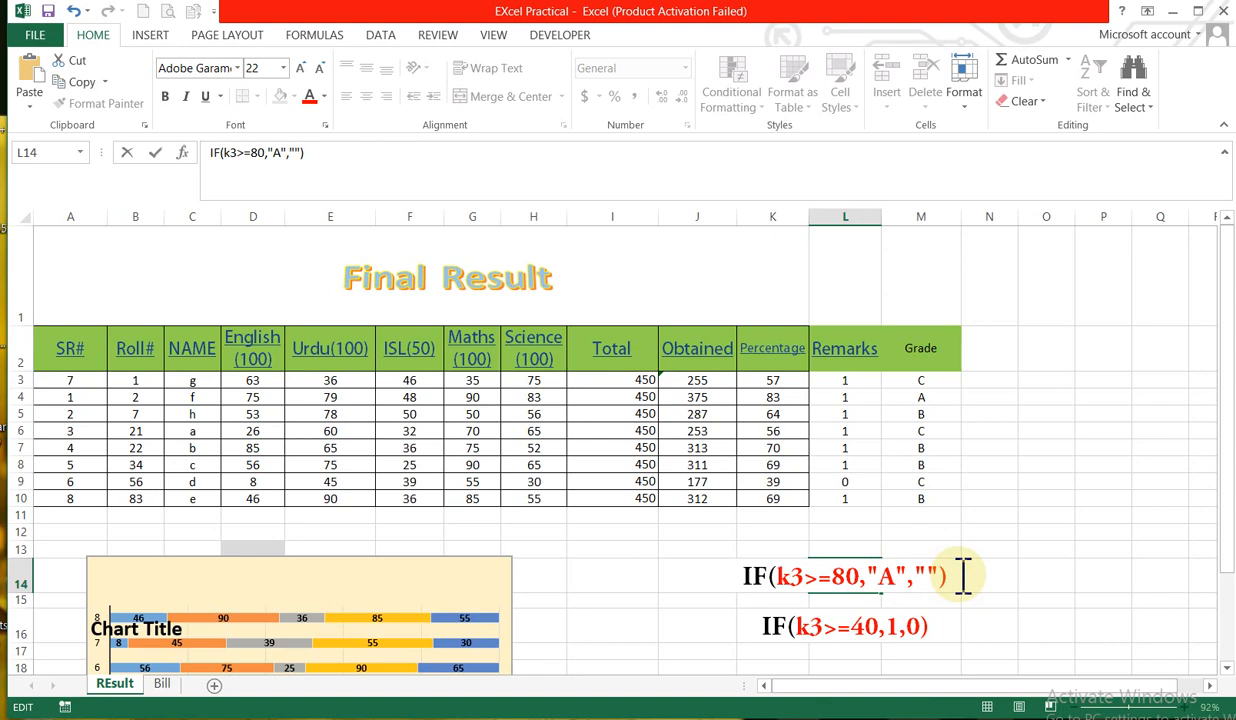
pyautogui.press('BackSpace')
pyautogui.press('BackSpace')
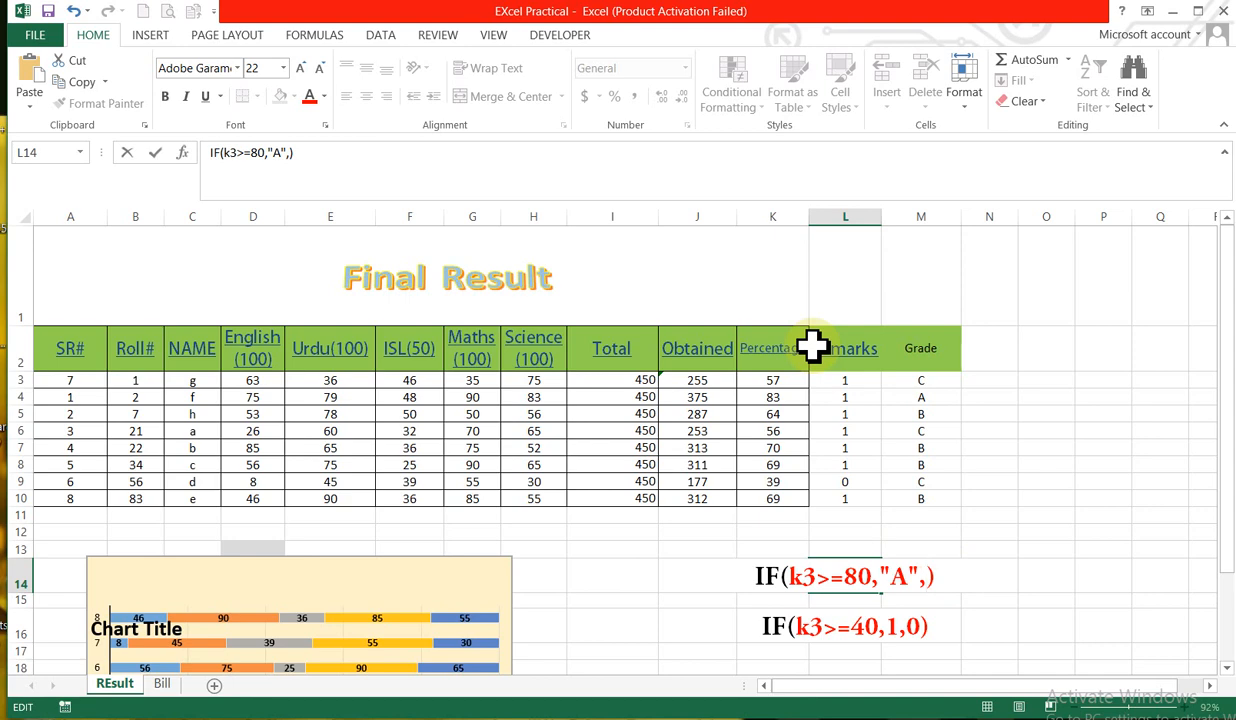
# Step: Add the nested condition IF(k3>=60,"B" as the false result of the example text in L14
pyautogui.write('IF')
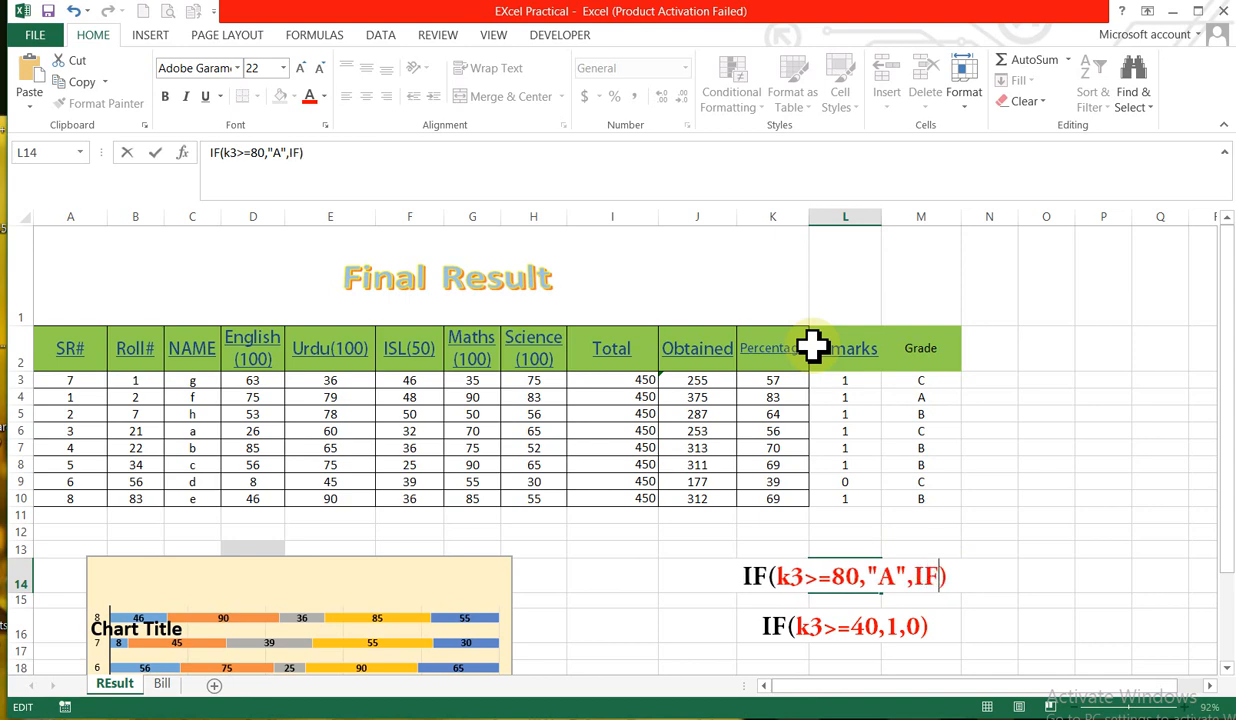
pyautogui.write('(')
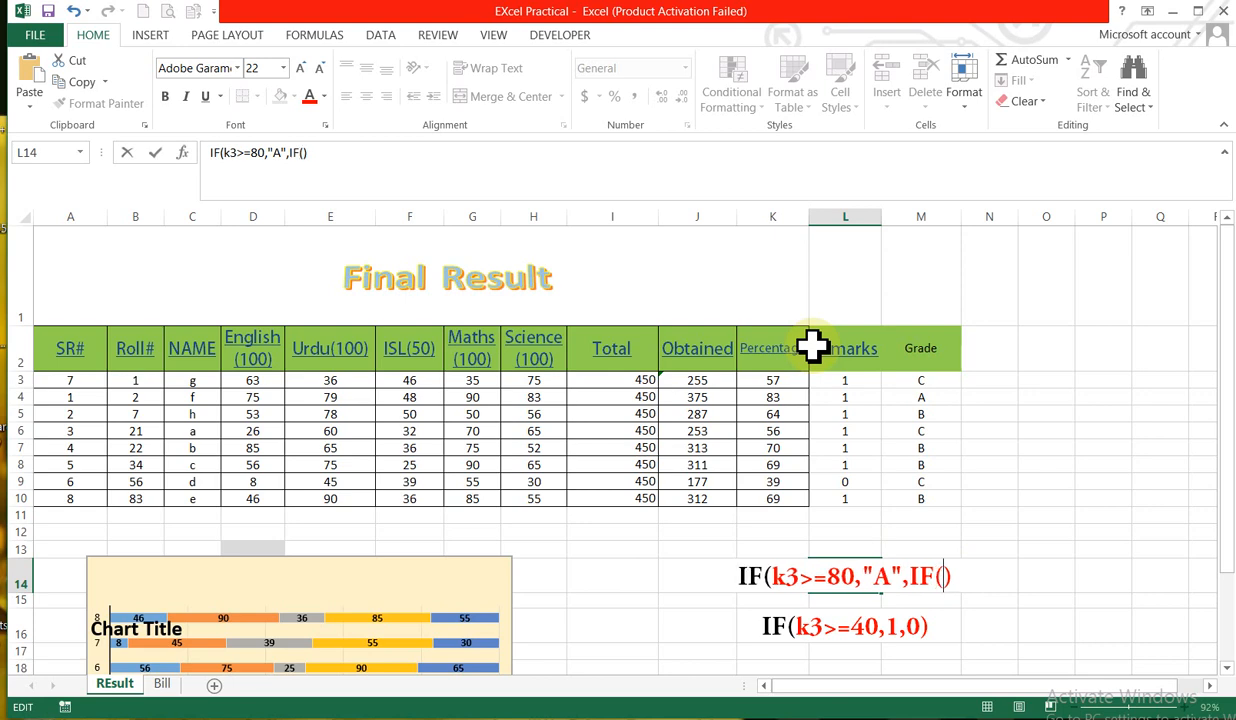
pyautogui.write('k')
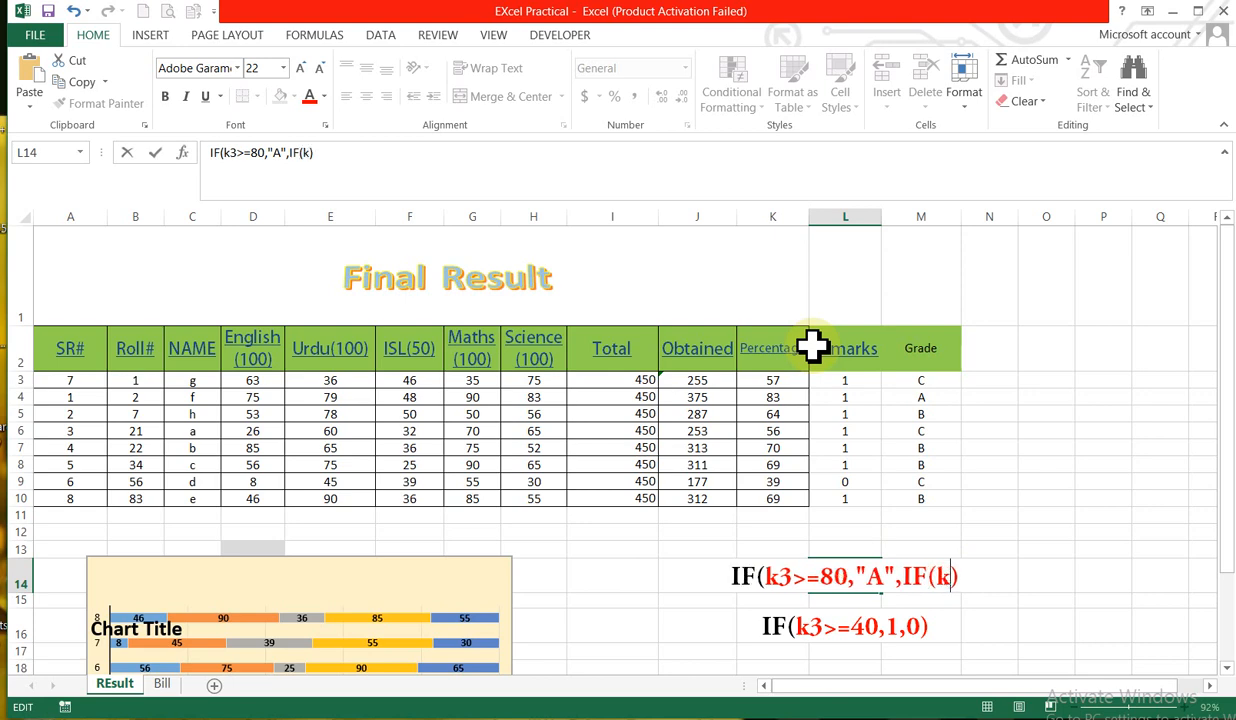
pyautogui.write('3>')
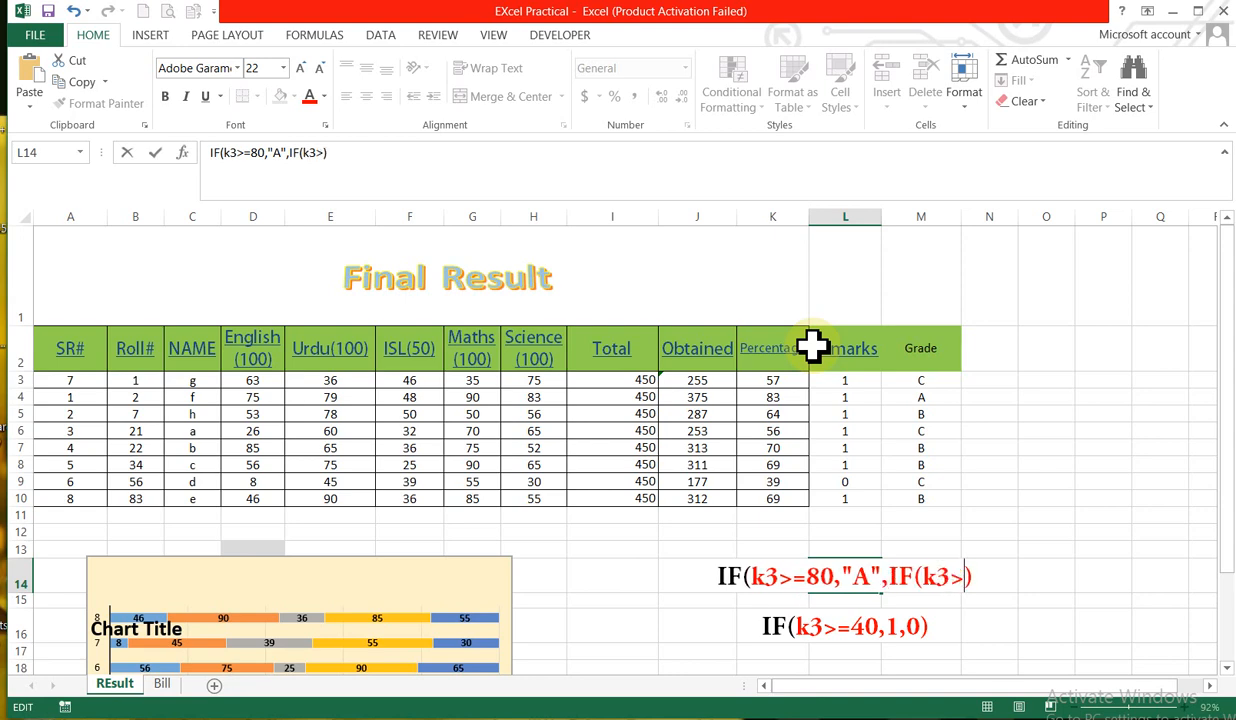
pyautogui.write('=')
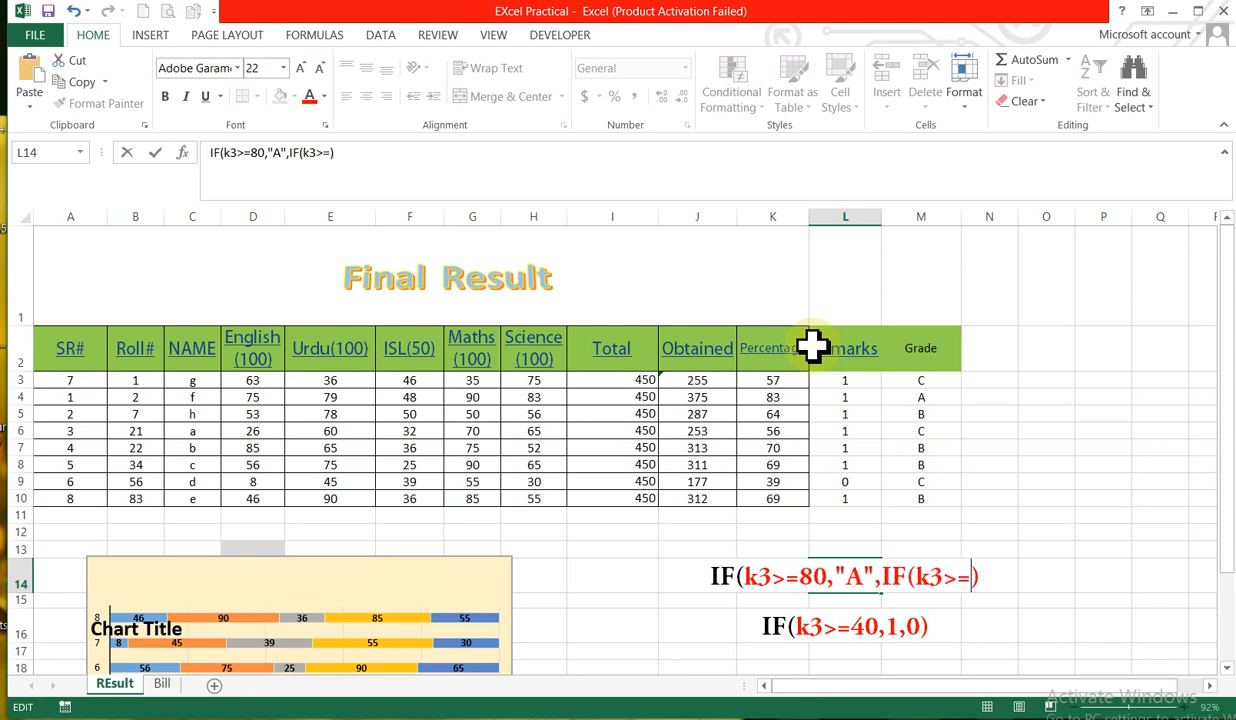
pyautogui.write('60')
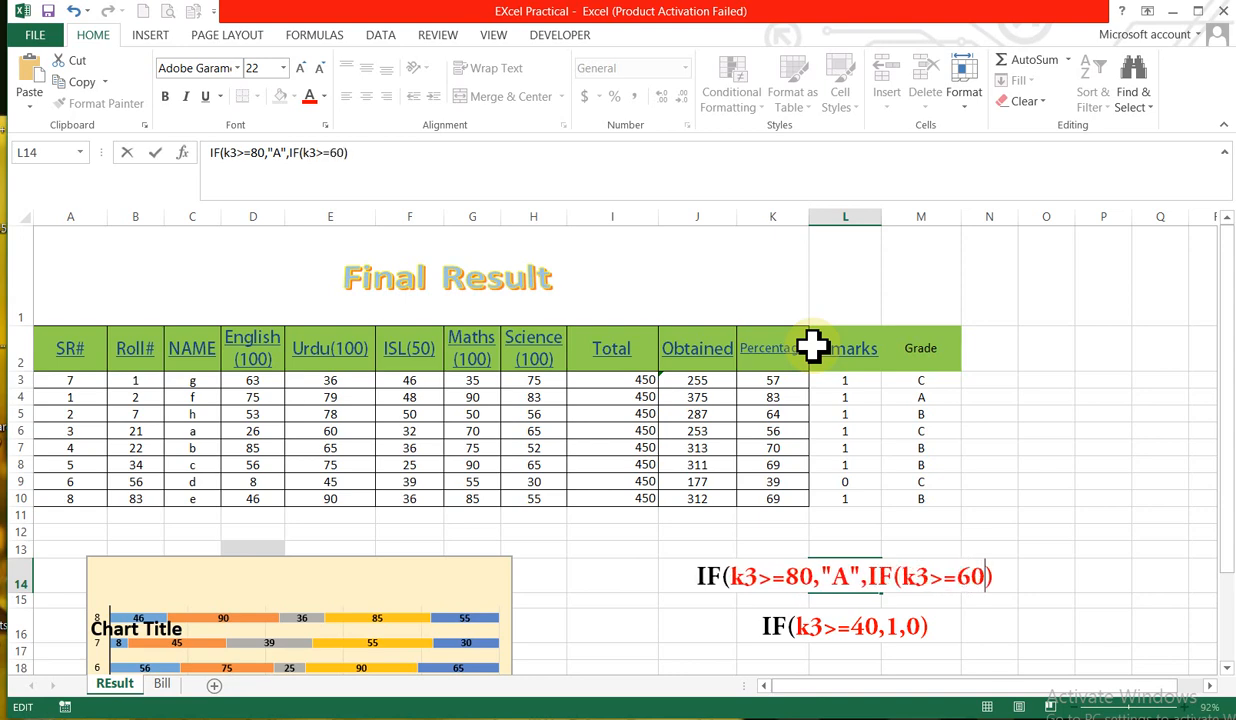
pyautogui.write(',""')
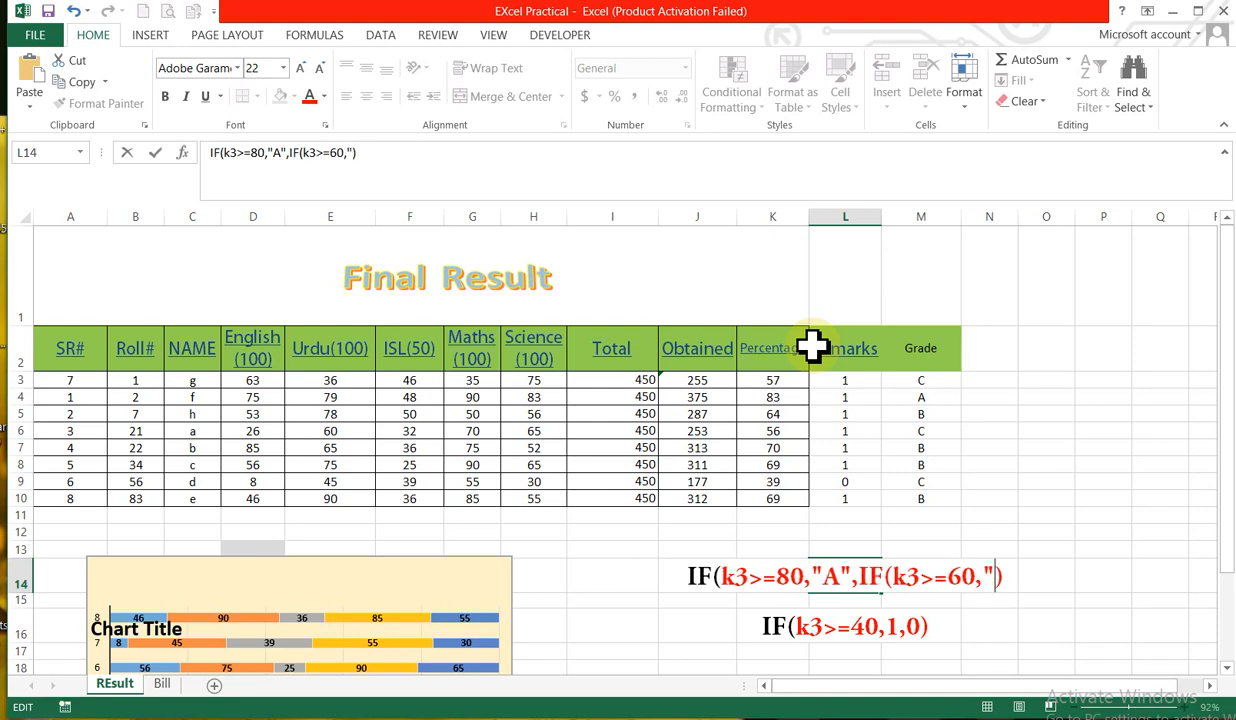
pyautogui.write('B')
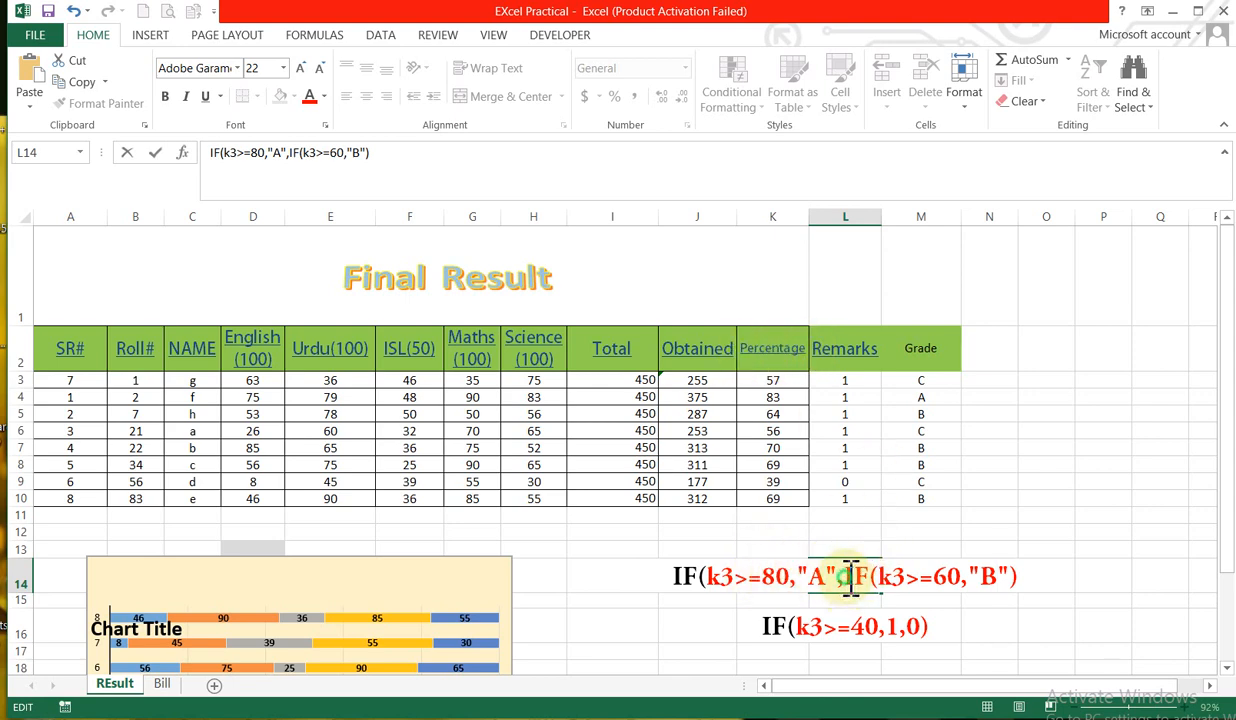
# Step: Colour the nested part IF(k3>=60,"B" of the L14 example text green
pyautogui.moveTo(850, 577); pyautogui.dragTo(1013, 580)
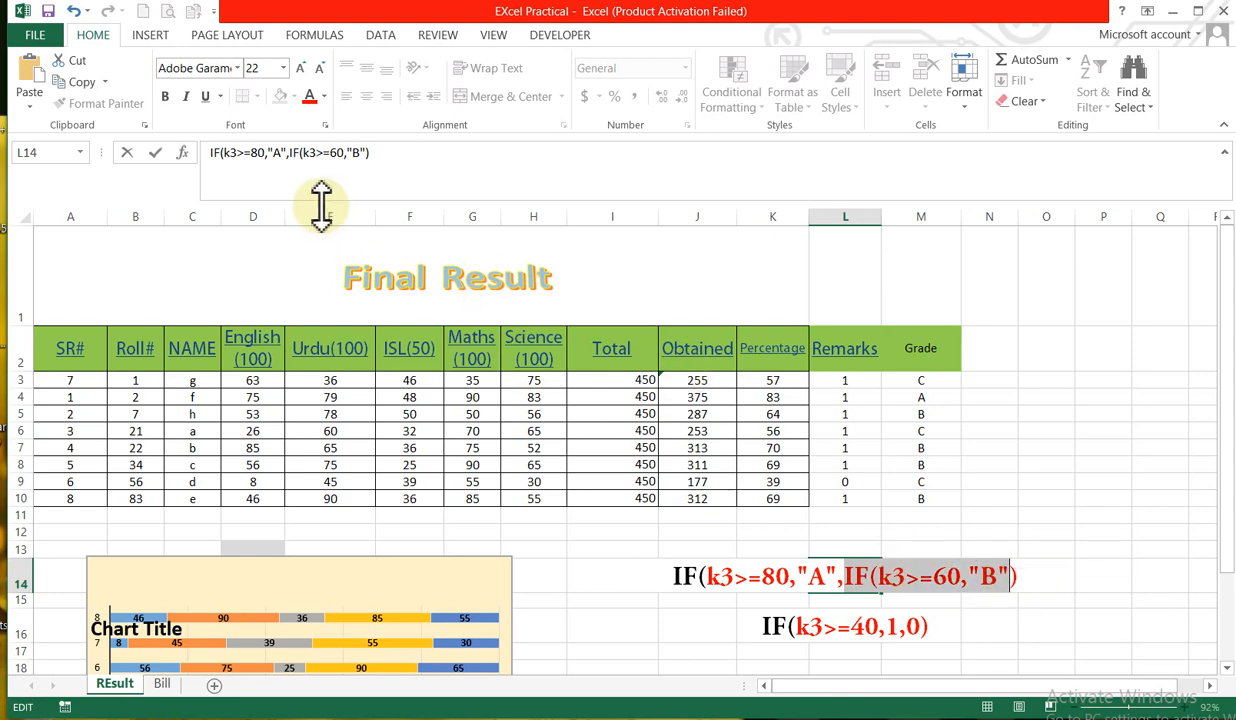
pyautogui.click(324, 96)
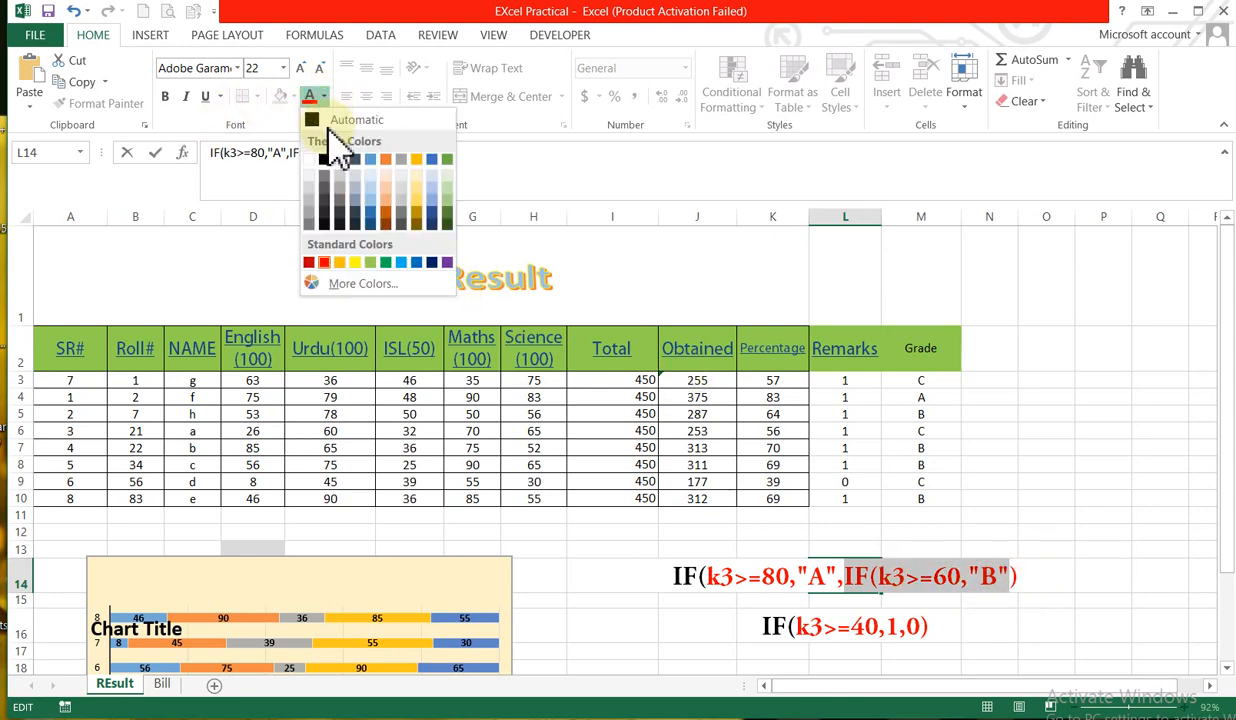
pyautogui.click(385, 262)
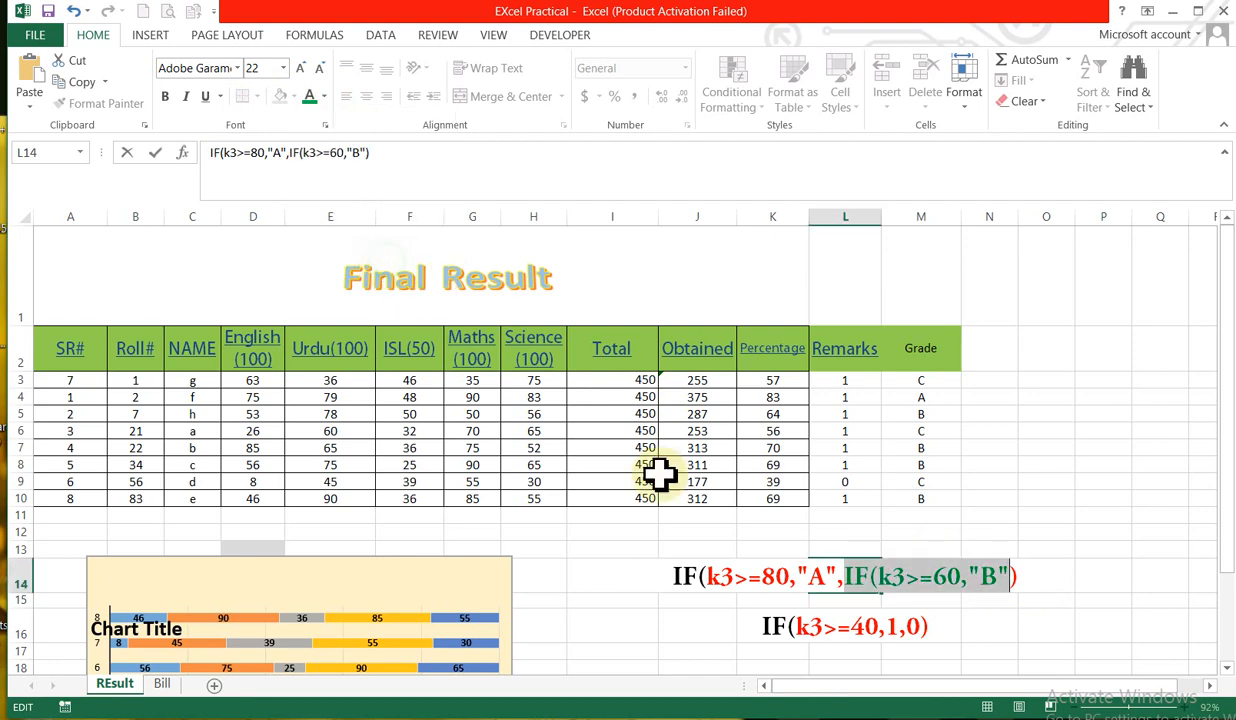
pyautogui.click(877, 584)
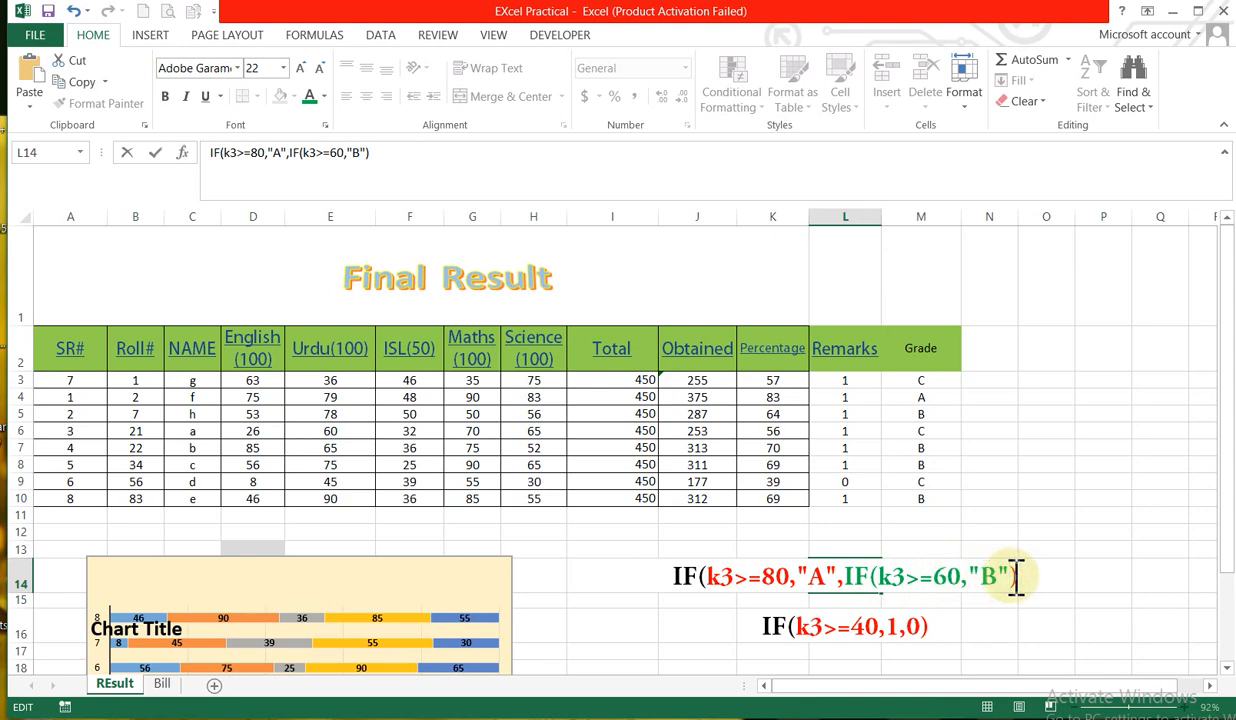
# Step: Extend the L14 example text after "B" with a third condition, if(k3>=40,"C","F"
pyautogui.write(',')
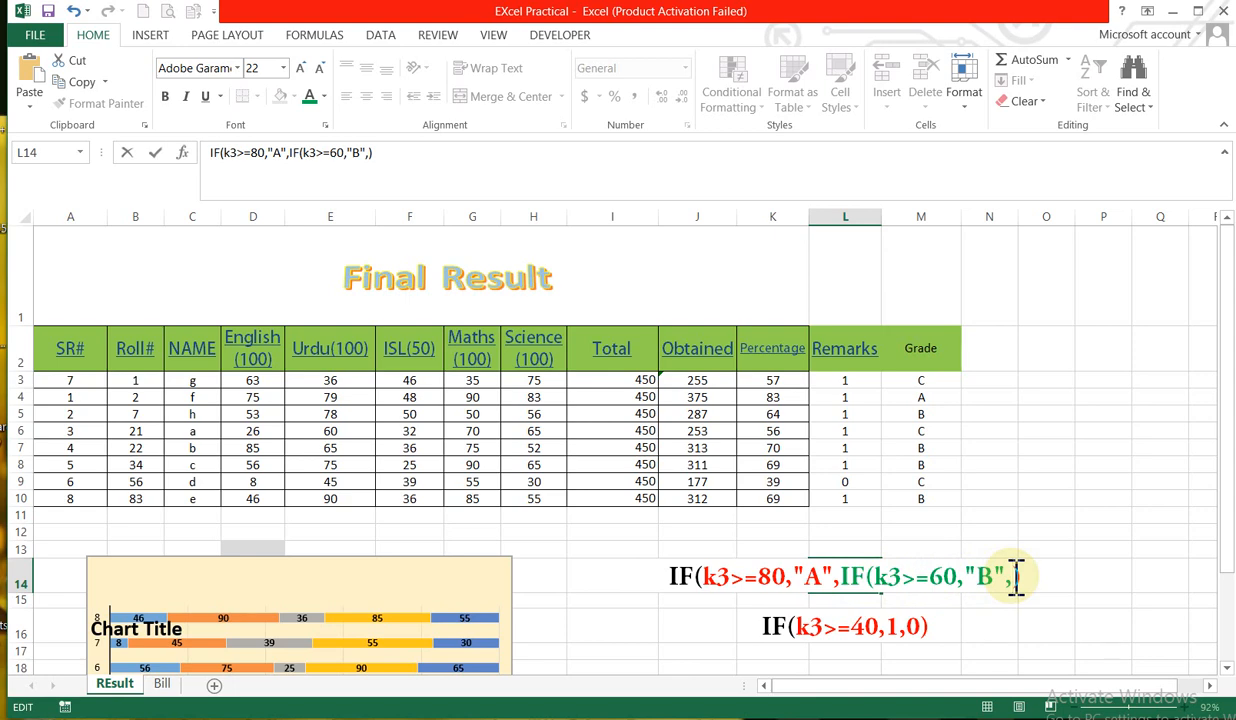
pyautogui.write('if')
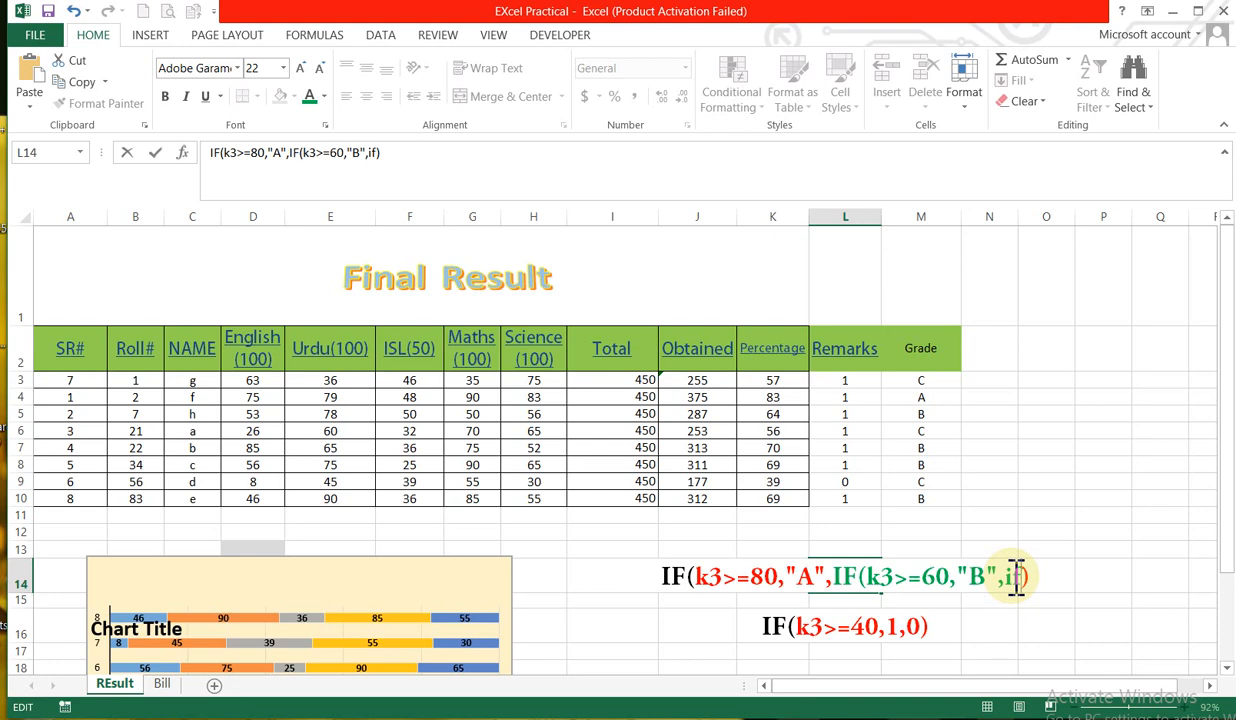
pyautogui.write('(')
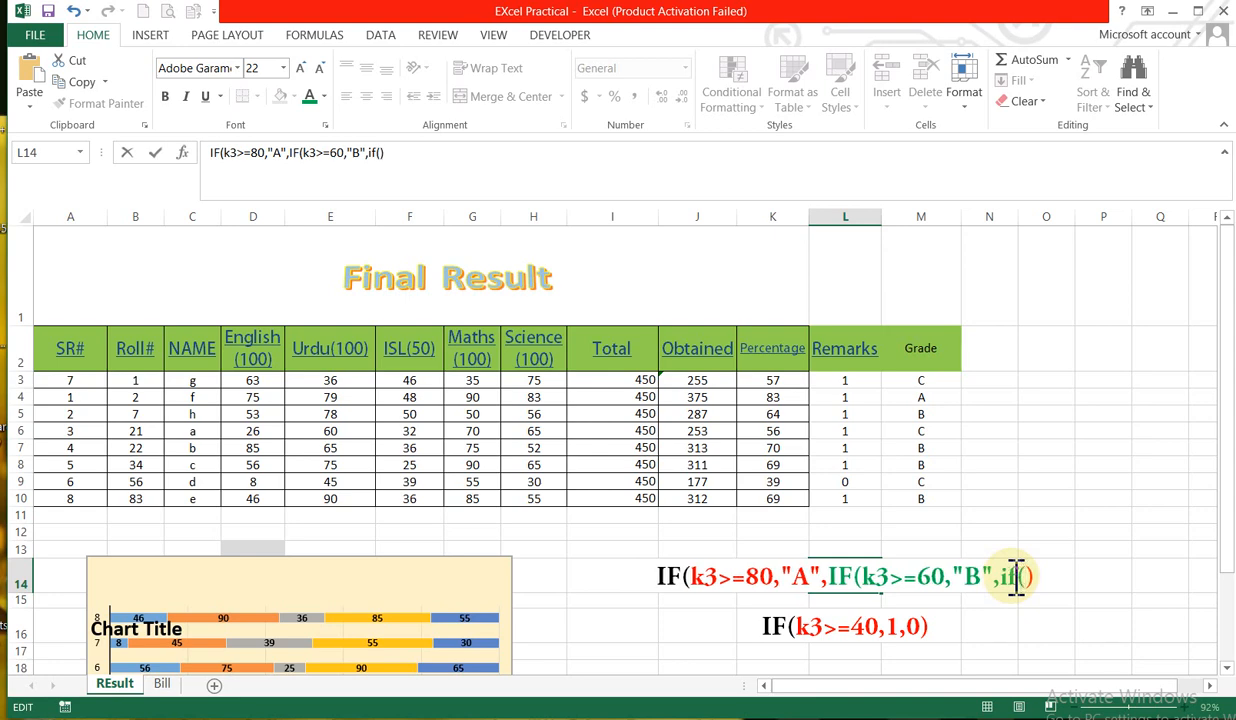
pyautogui.write('k')
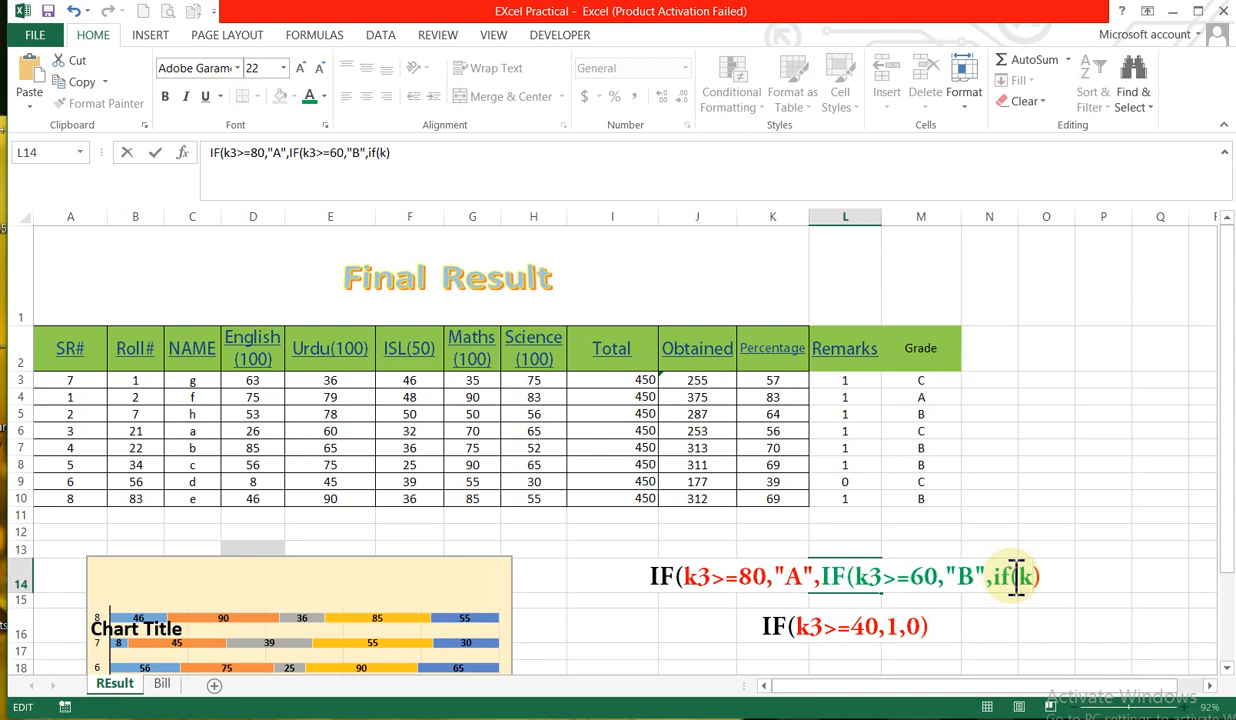
pyautogui.write('3>=')
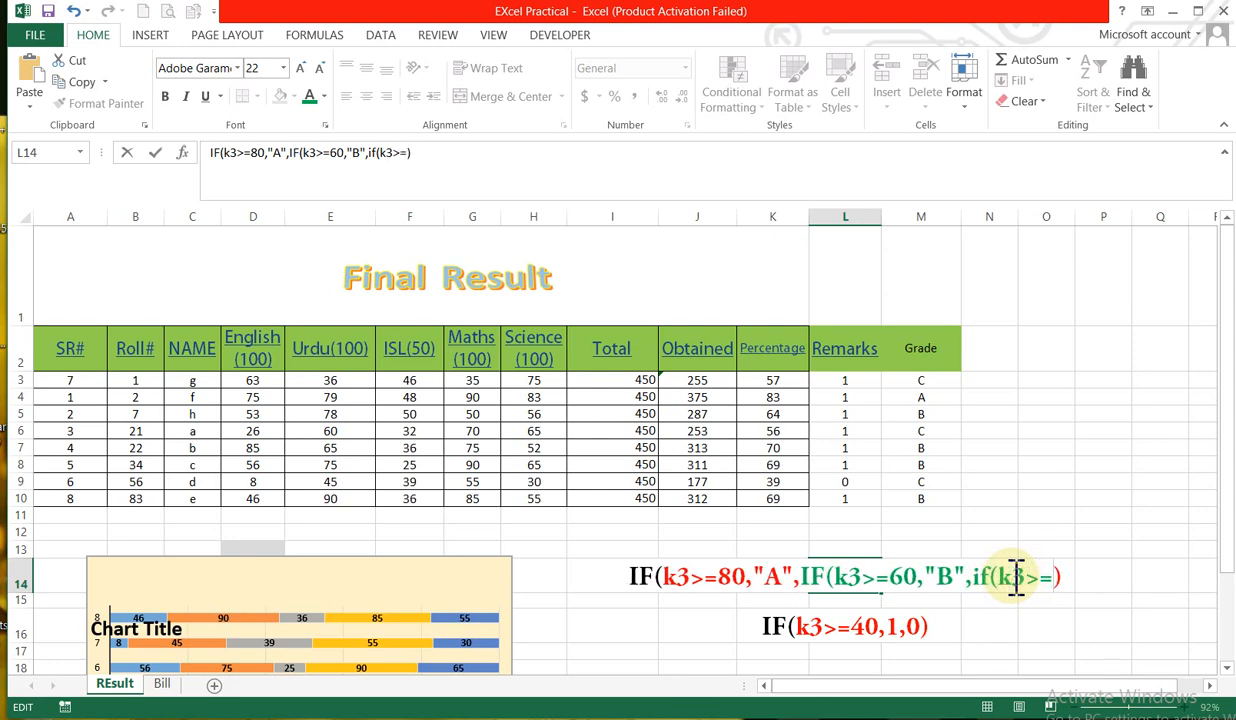
pyautogui.write('40')
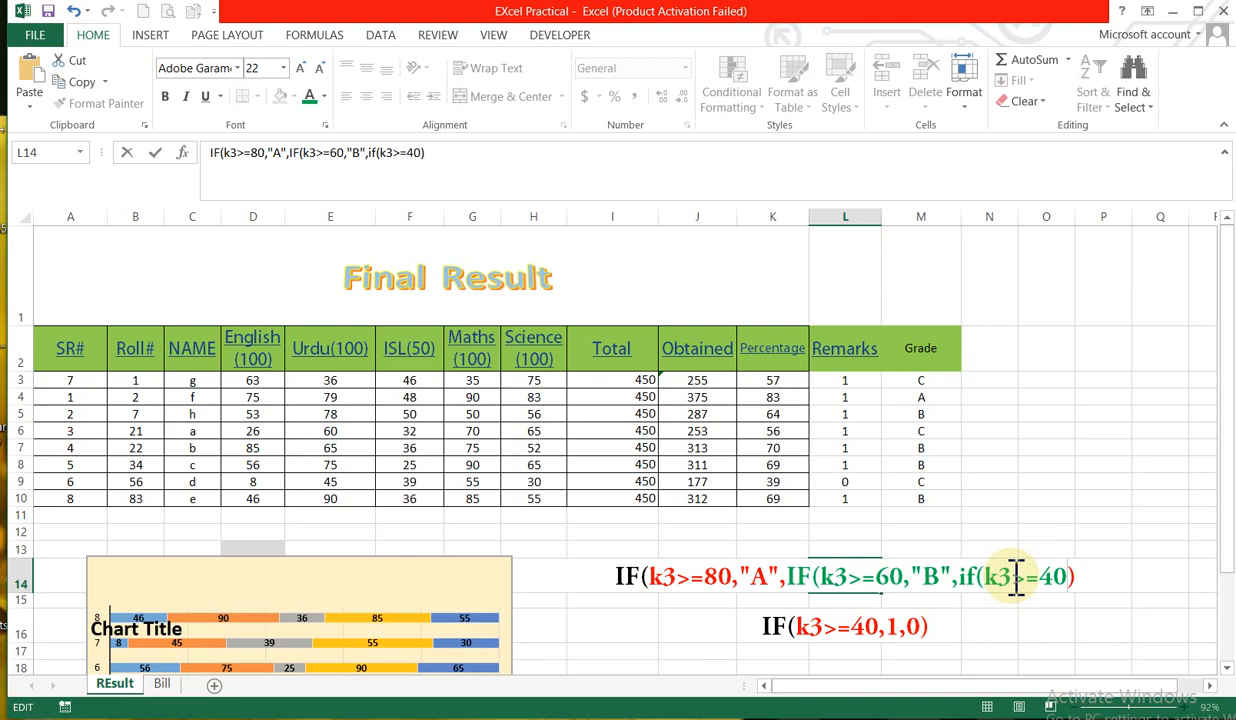
pyautogui.write(',"')
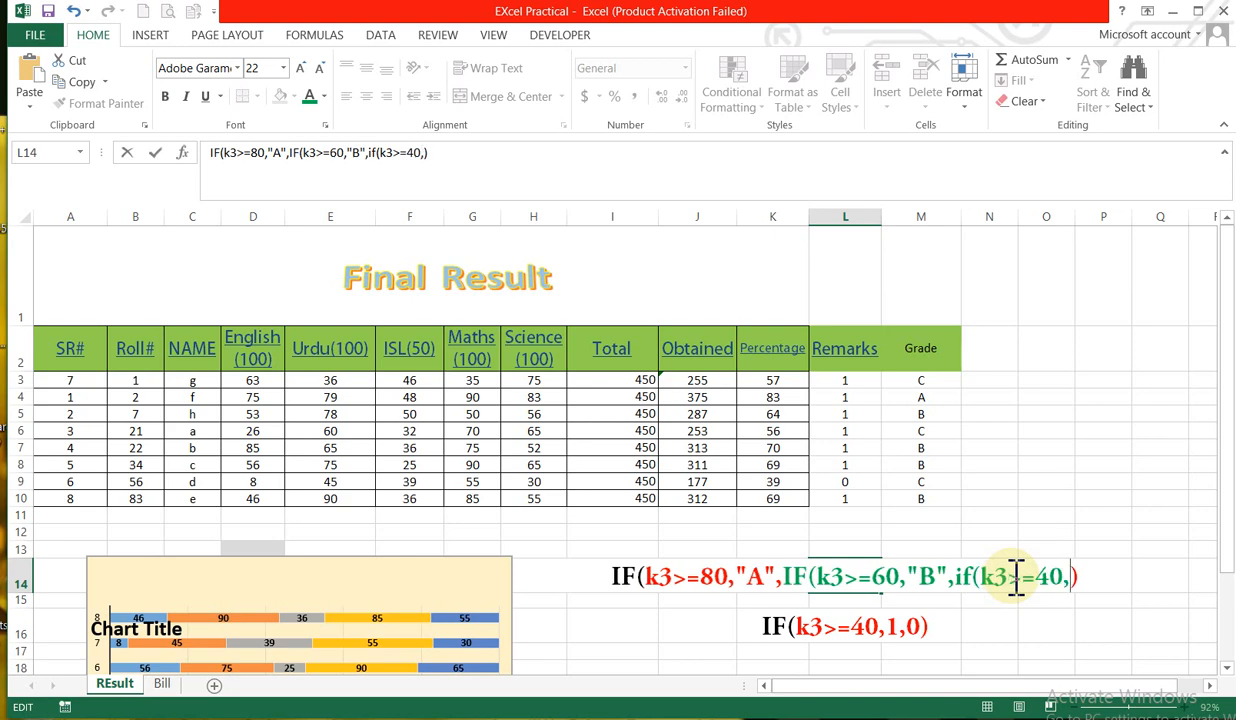
pyautogui.write('C"')
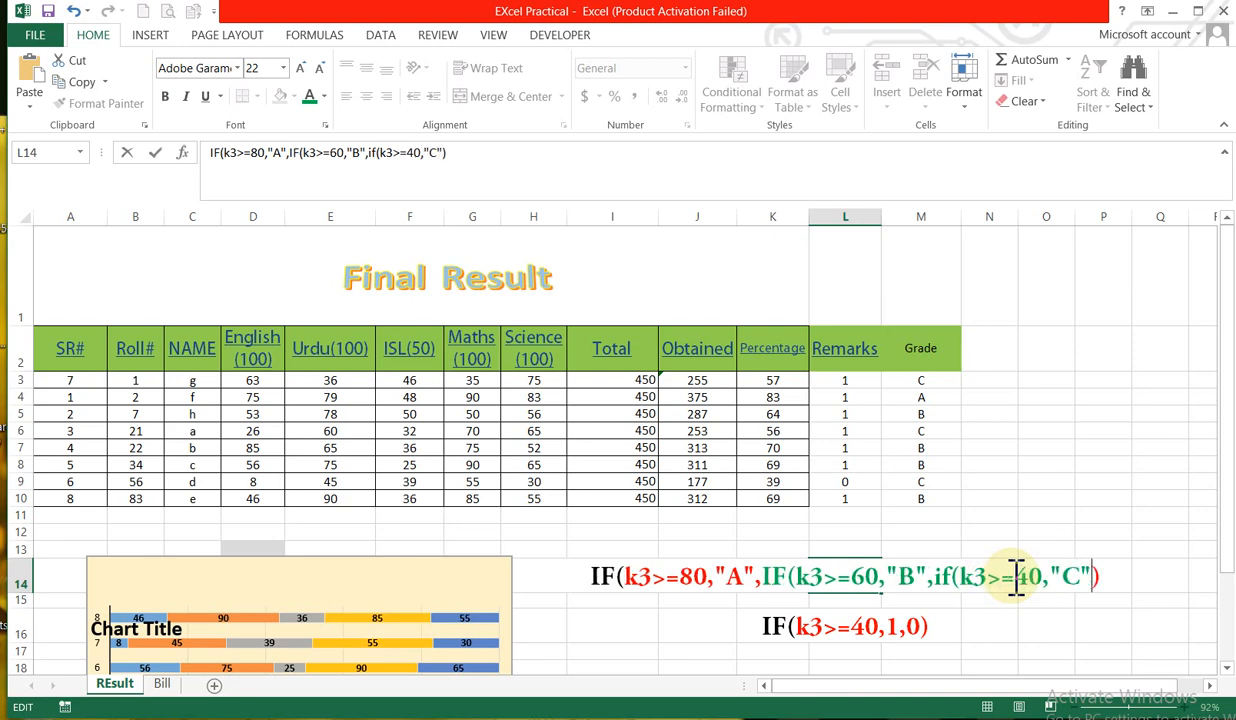
pyautogui.write(',')
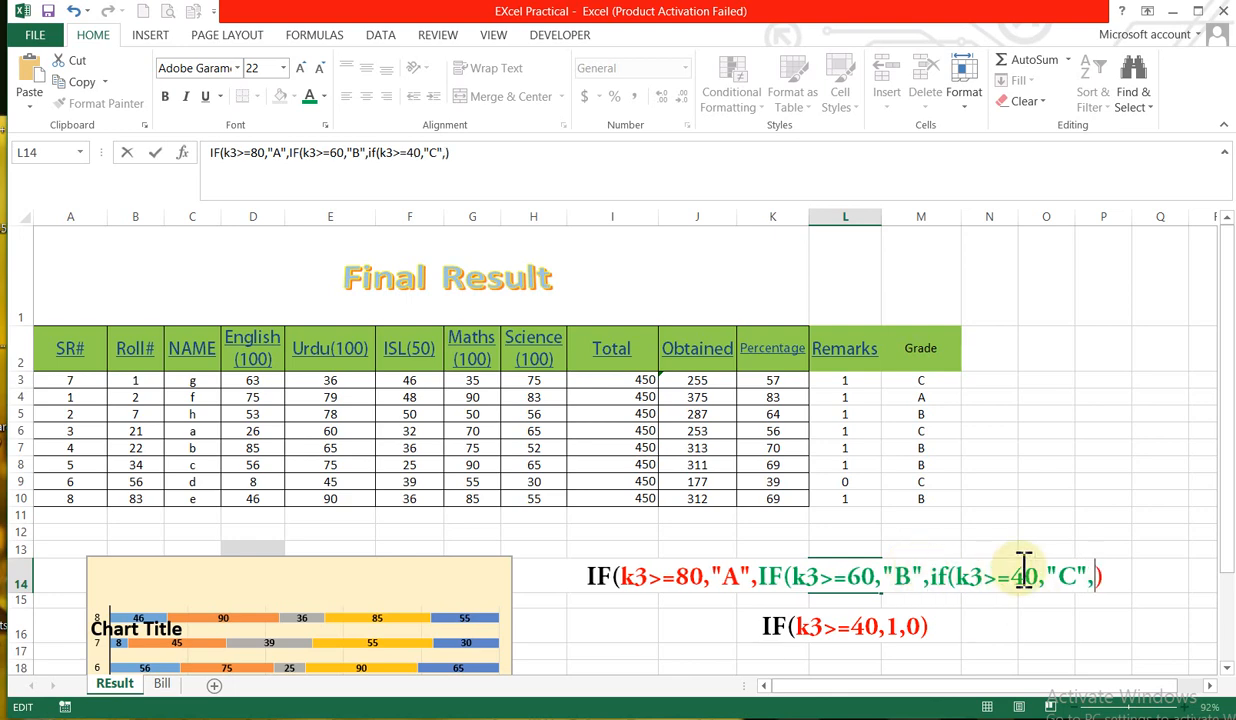
pyautogui.write('"F"')
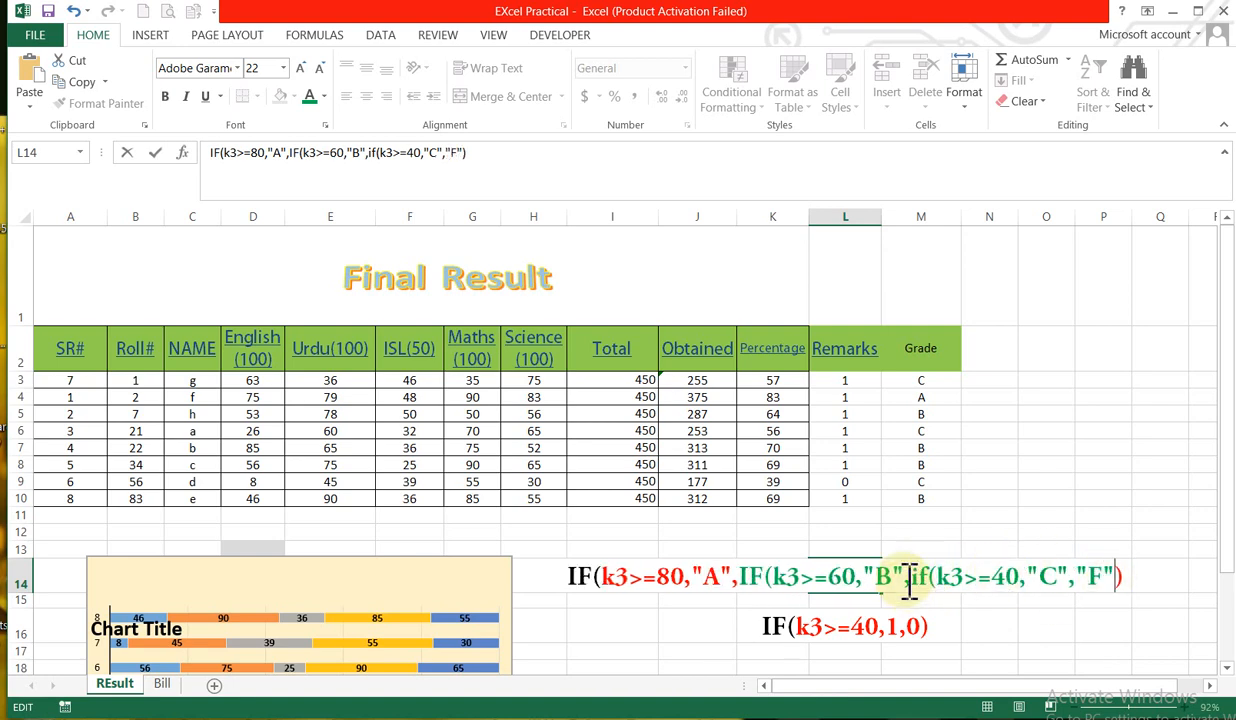
# Step: Colour the third condition if(k3>=40,"C","F" in the L14 example text blue
pyautogui.moveTo(918, 577); pyautogui.dragTo(1110, 572)
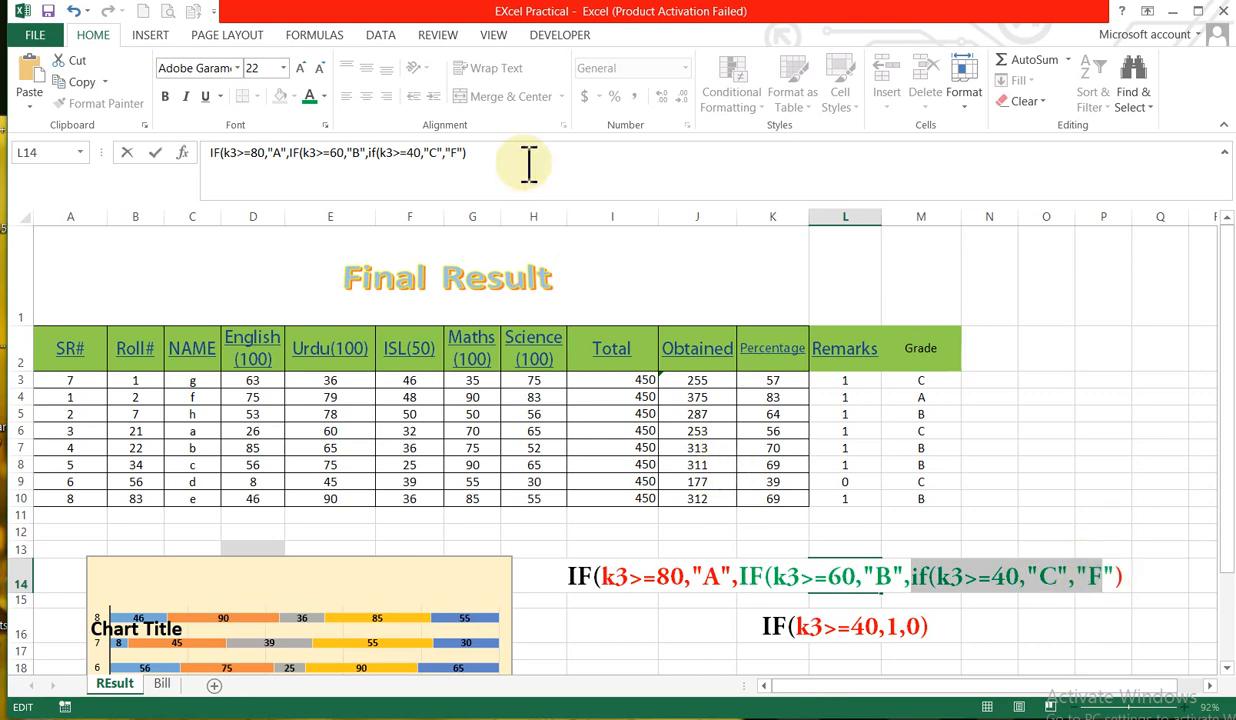
pyautogui.click(324, 97)
pyautogui.click(378, 233)
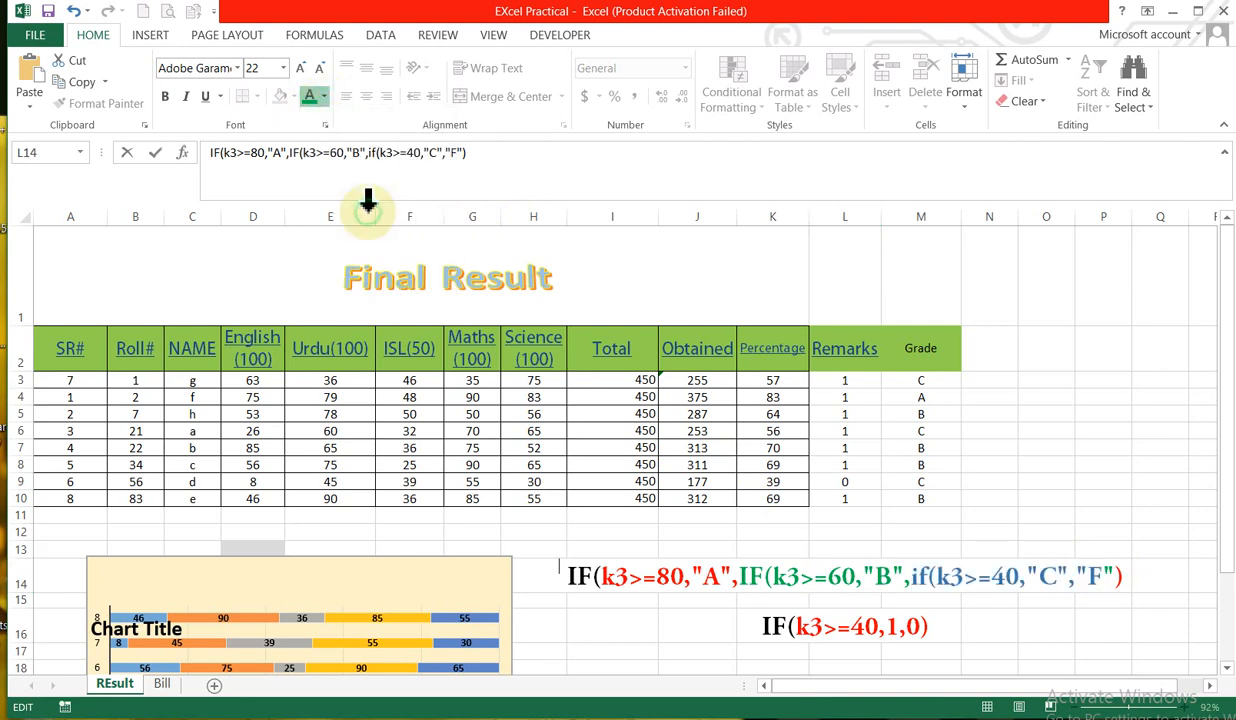
pyautogui.click(876, 574)
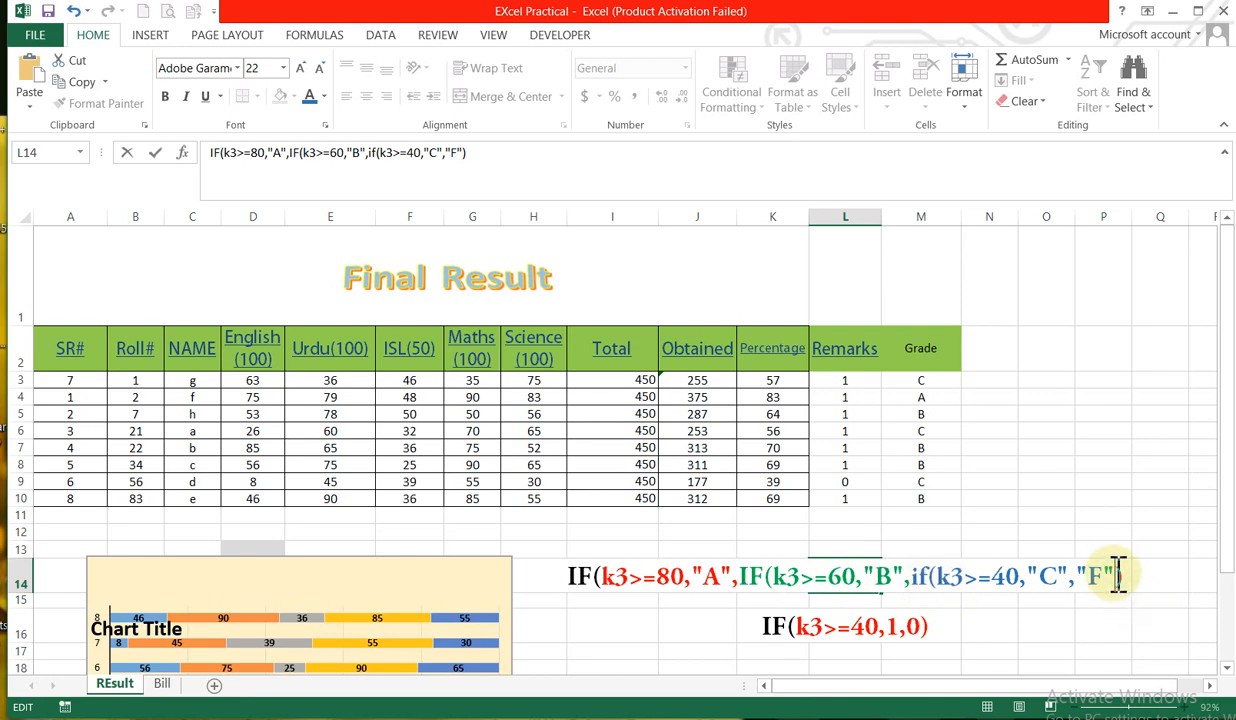
# Step: Complete the L14 example text with three closing parentheses and set the outermost one to the Automatic font colour
pyautogui.write(')')
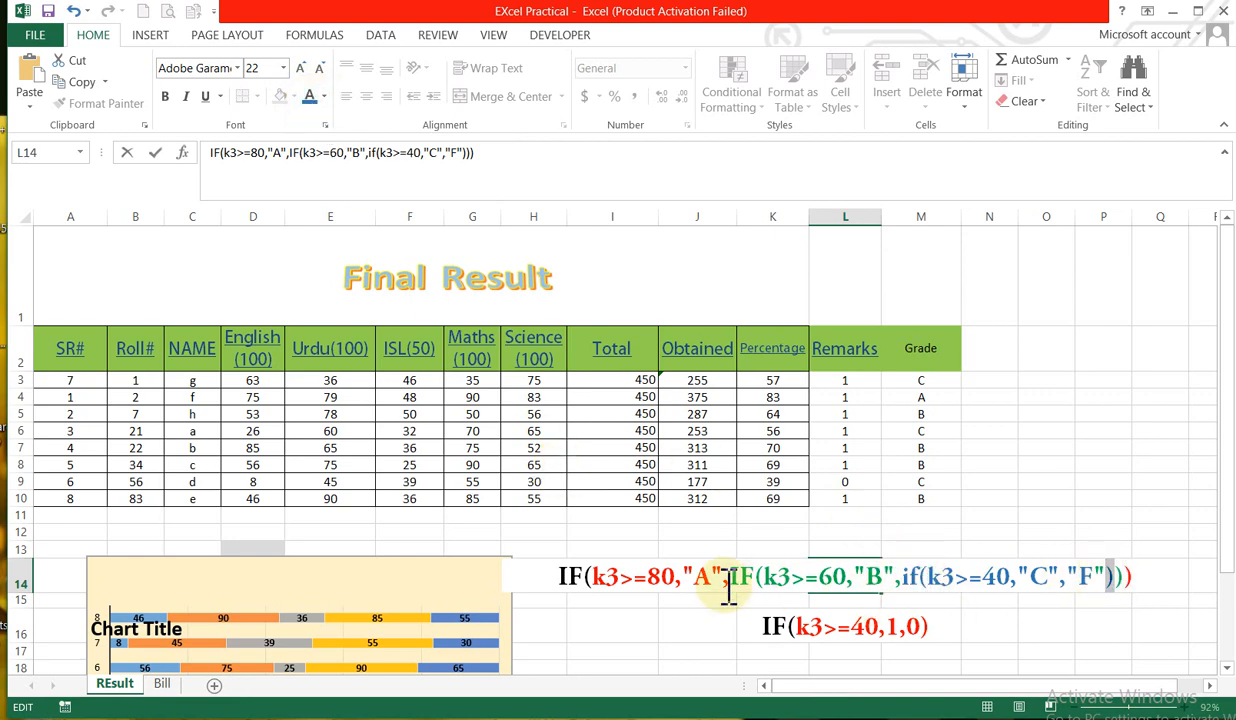
pyautogui.doubleClick(1143, 578)
pyautogui.click(1130, 577)
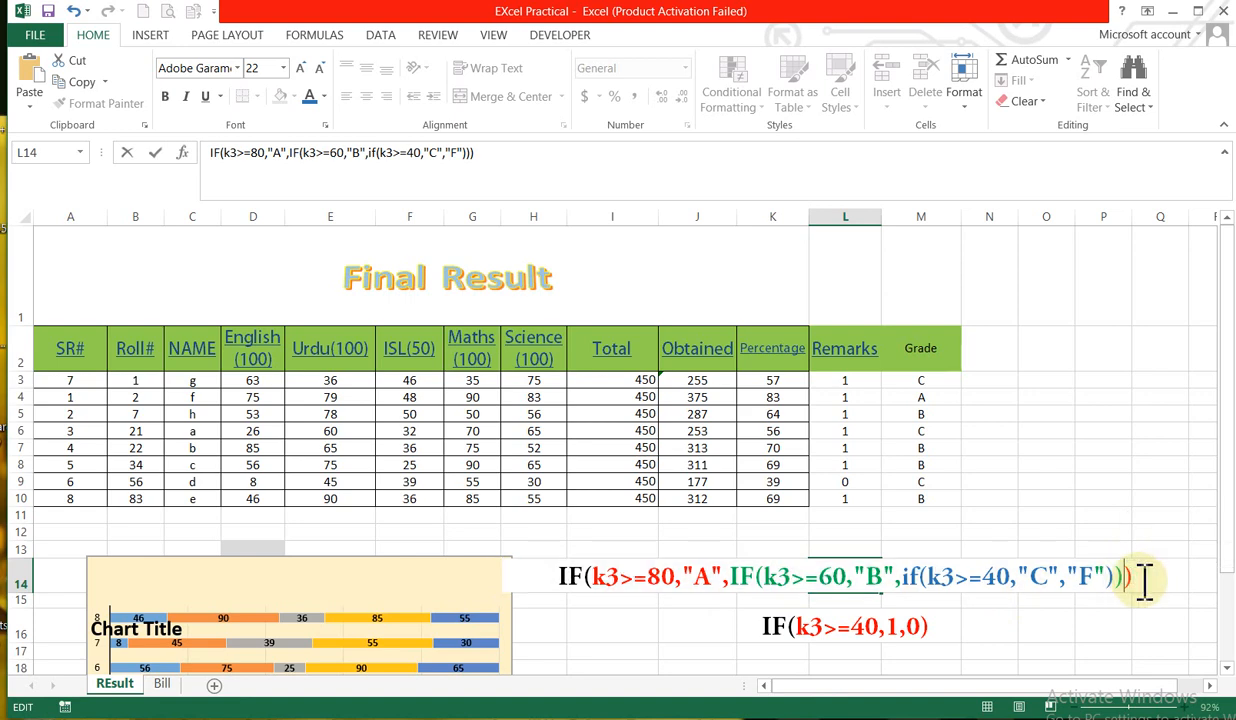
pyautogui.click(323, 97)
pyautogui.click(312, 121)
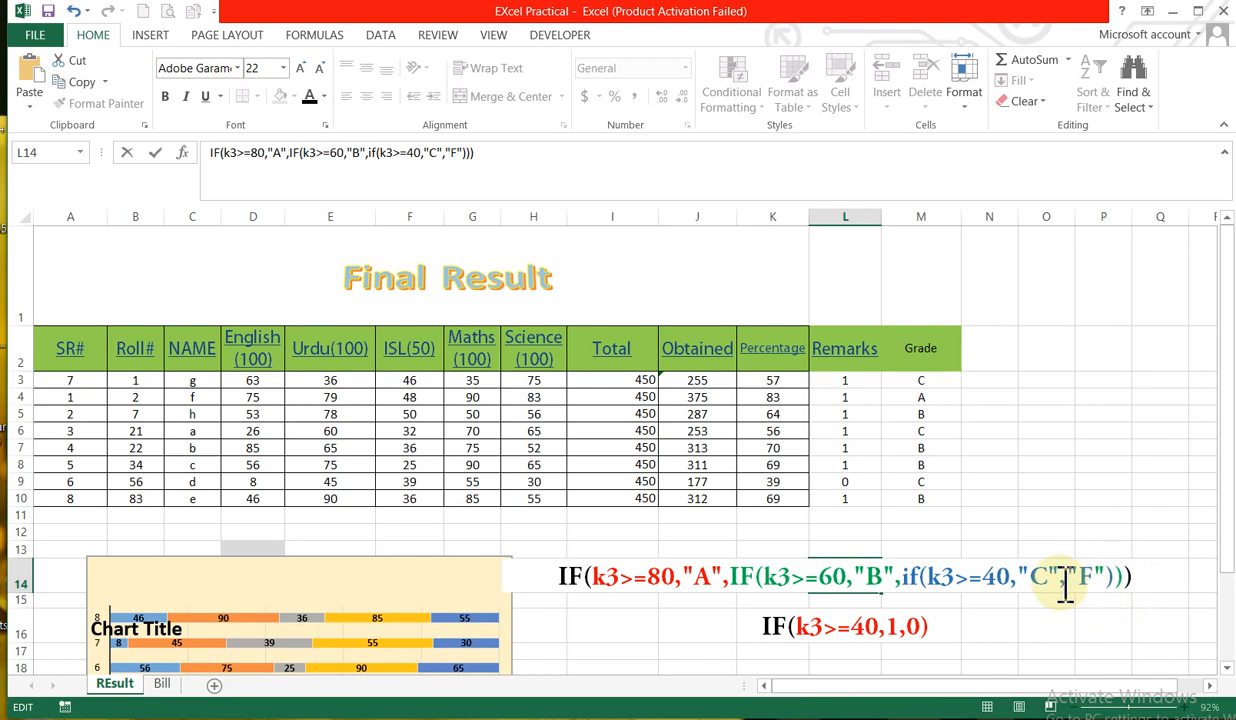
# Step: Highlight the "C" result in the L14 example text and finish editing the cell
pyautogui.moveTo(1057, 571); pyautogui.dragTo(1027, 575)
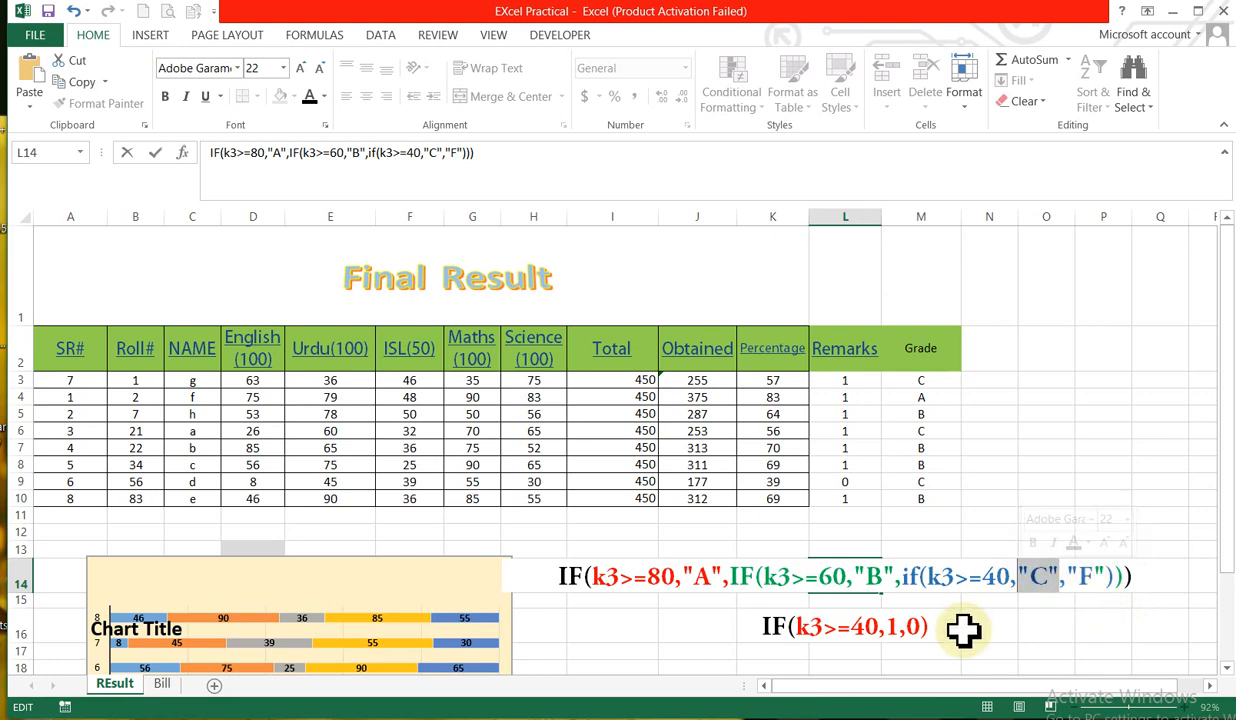
pyautogui.click(897, 626)
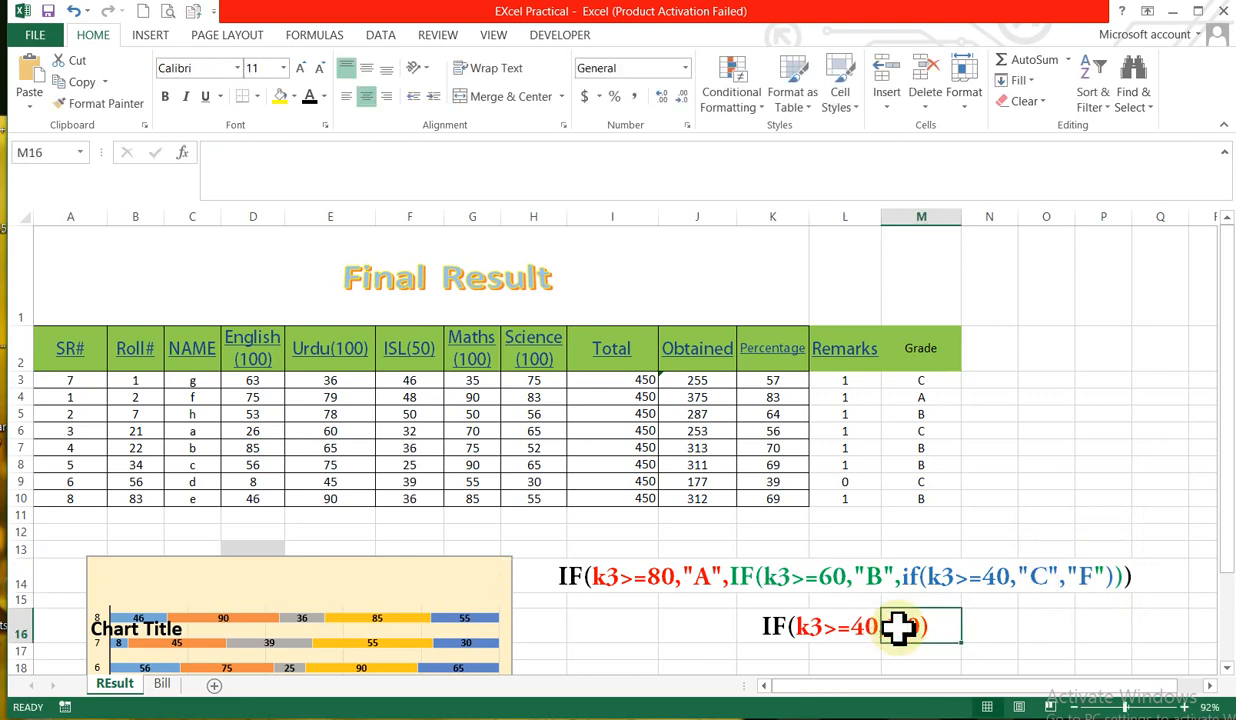
pyautogui.click(750, 578)
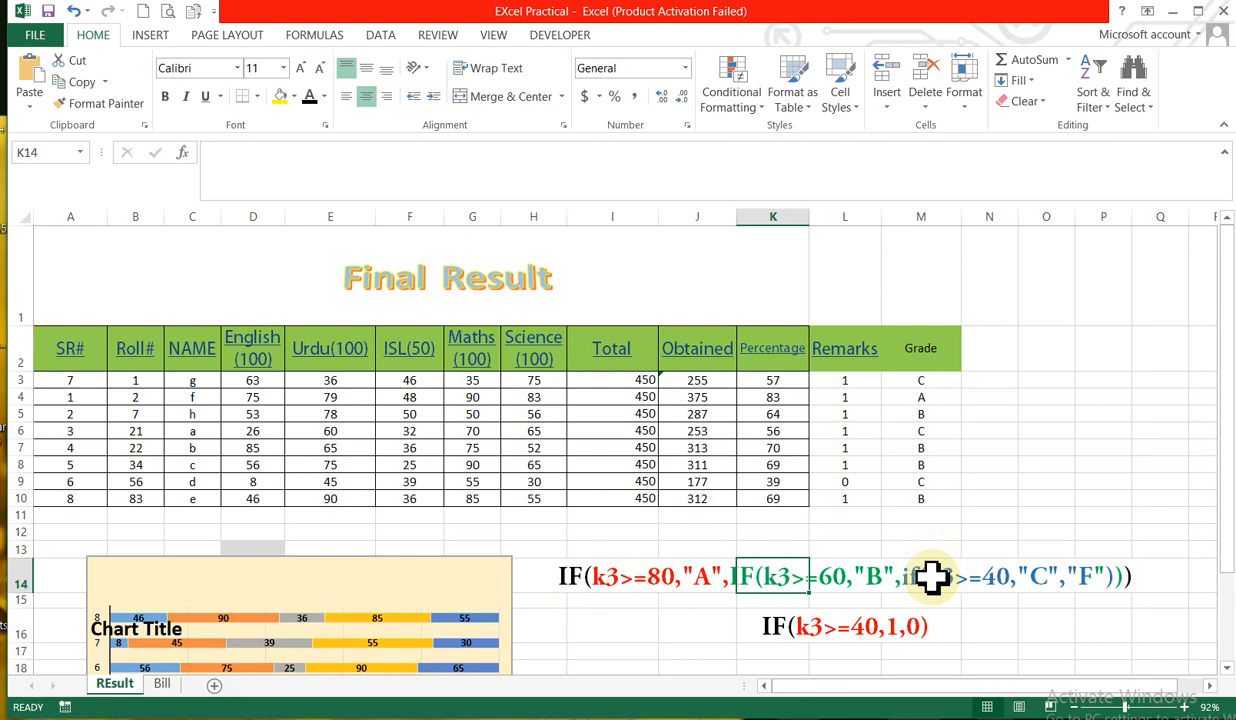
# Step: Copy the entire nested IF formula from the first Grade cell, M3
pyautogui.click(921, 383)
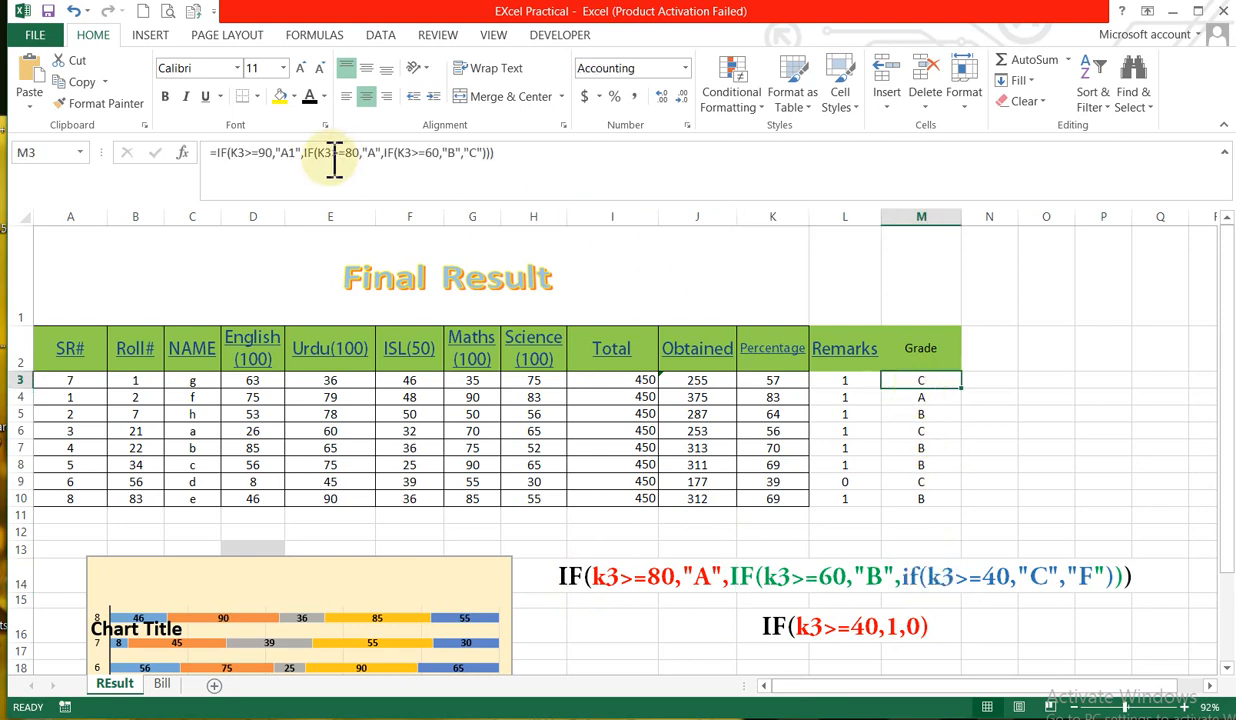
pyautogui.click(505, 157)
pyautogui.moveTo(473, 157); pyautogui.dragTo(207, 157)
pyautogui.hotkey('ctrl', 'c')
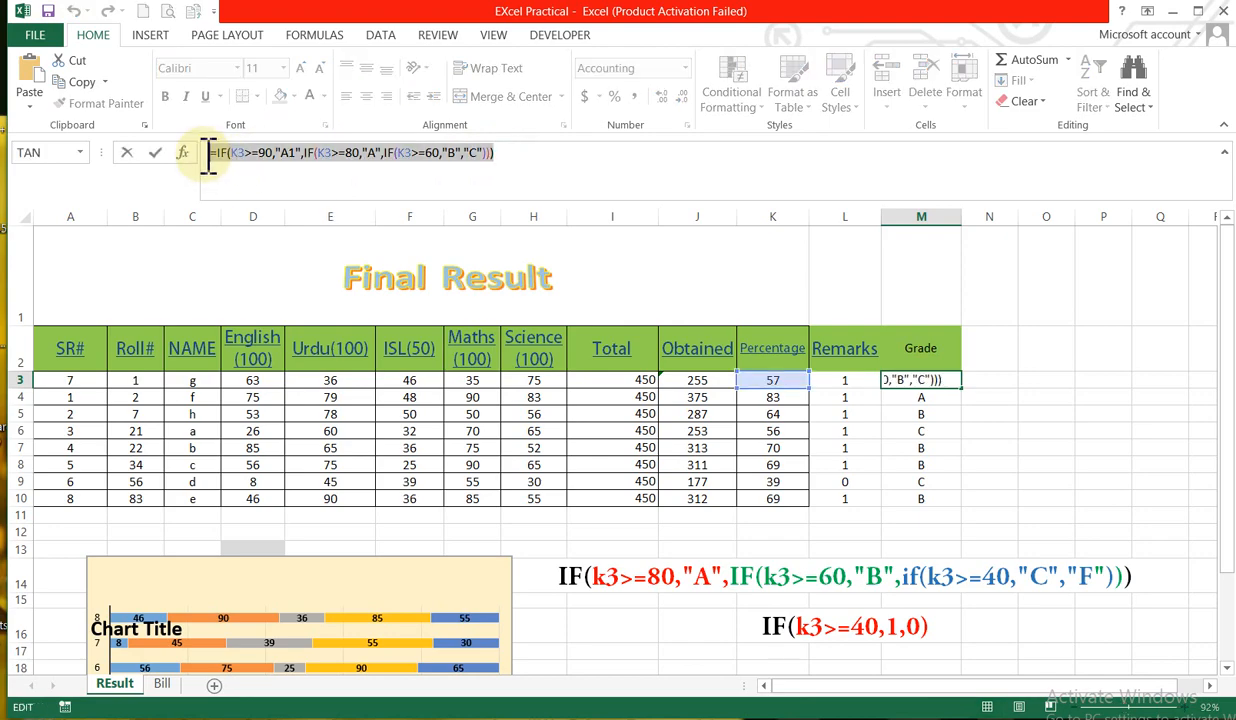
# Step: Delete the existing nested IF formulas from all Grade cells, M3:M10
pyautogui.press('BackSpace')
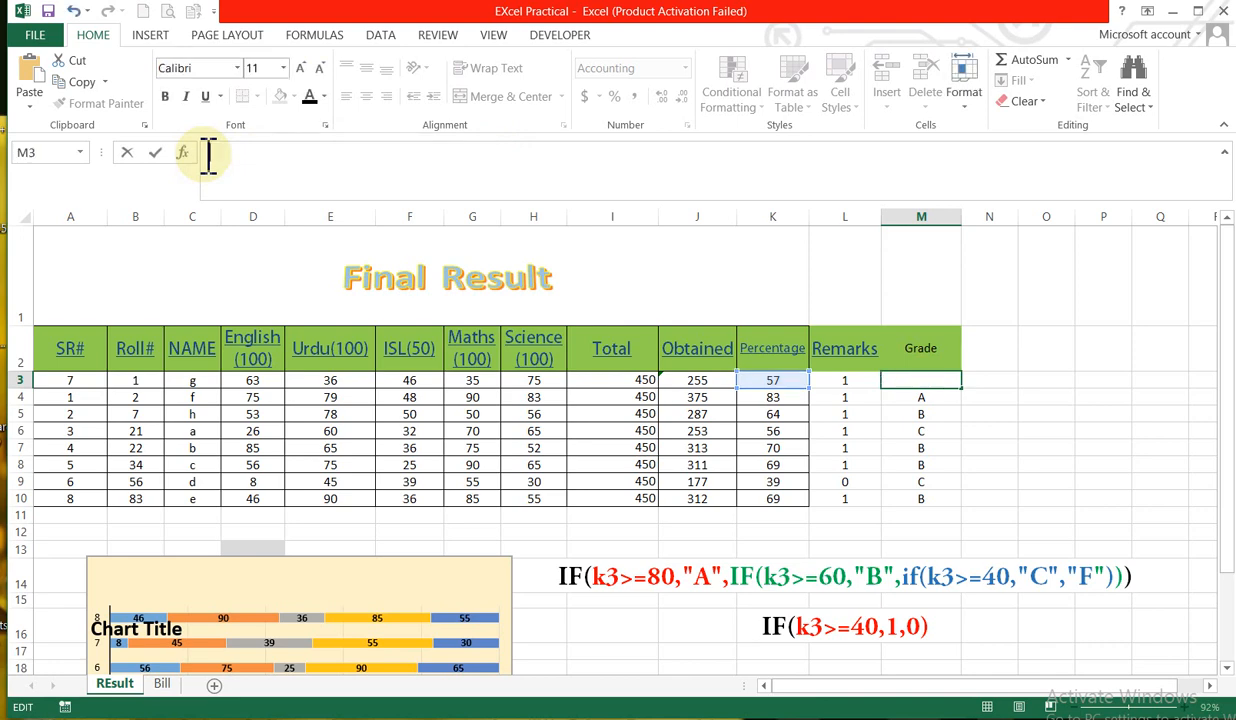
pyautogui.click(1048, 466)
pyautogui.moveTo(898, 390); pyautogui.dragTo(910, 499)
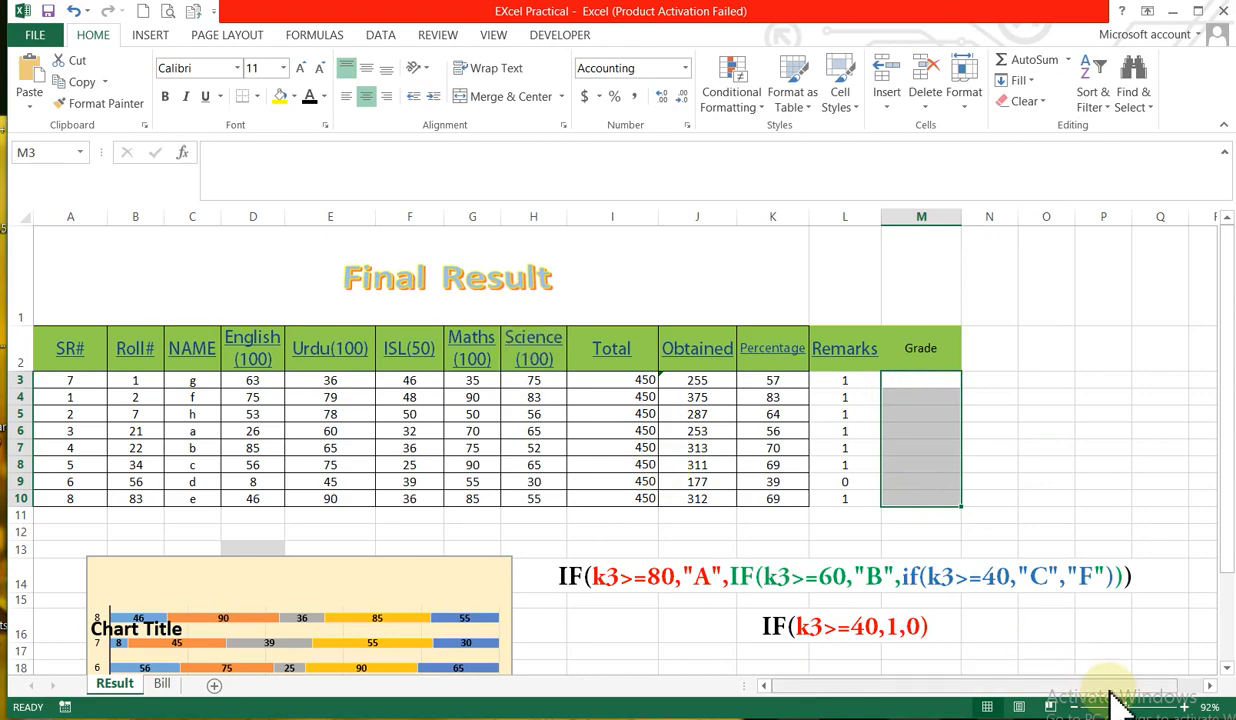
# Step: Paste the copied formula =IF(K3>=90,"A1",IF(K3>=80,"A",IF(K3>=60,"B","C"))) into the first Grade cell, M3
pyautogui.moveTo(1128, 707); pyautogui.dragTo(1148, 710)
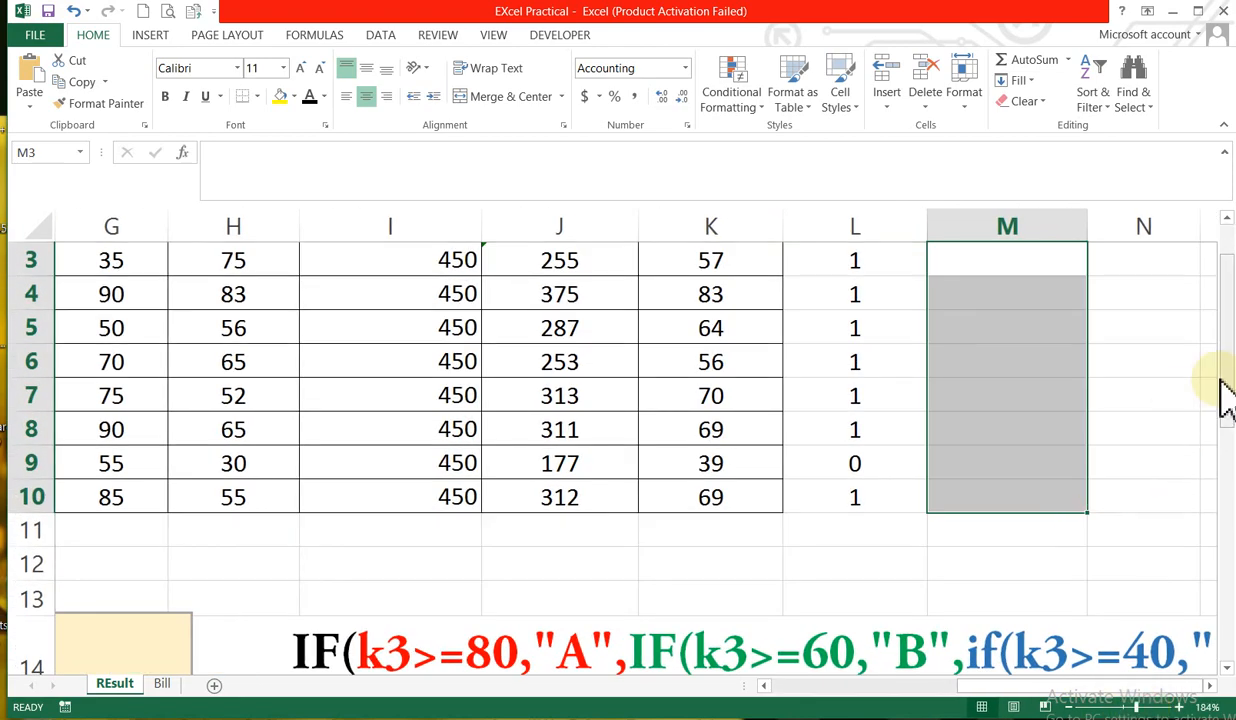
pyautogui.moveTo(1227, 393); pyautogui.dragTo(1228, 326)
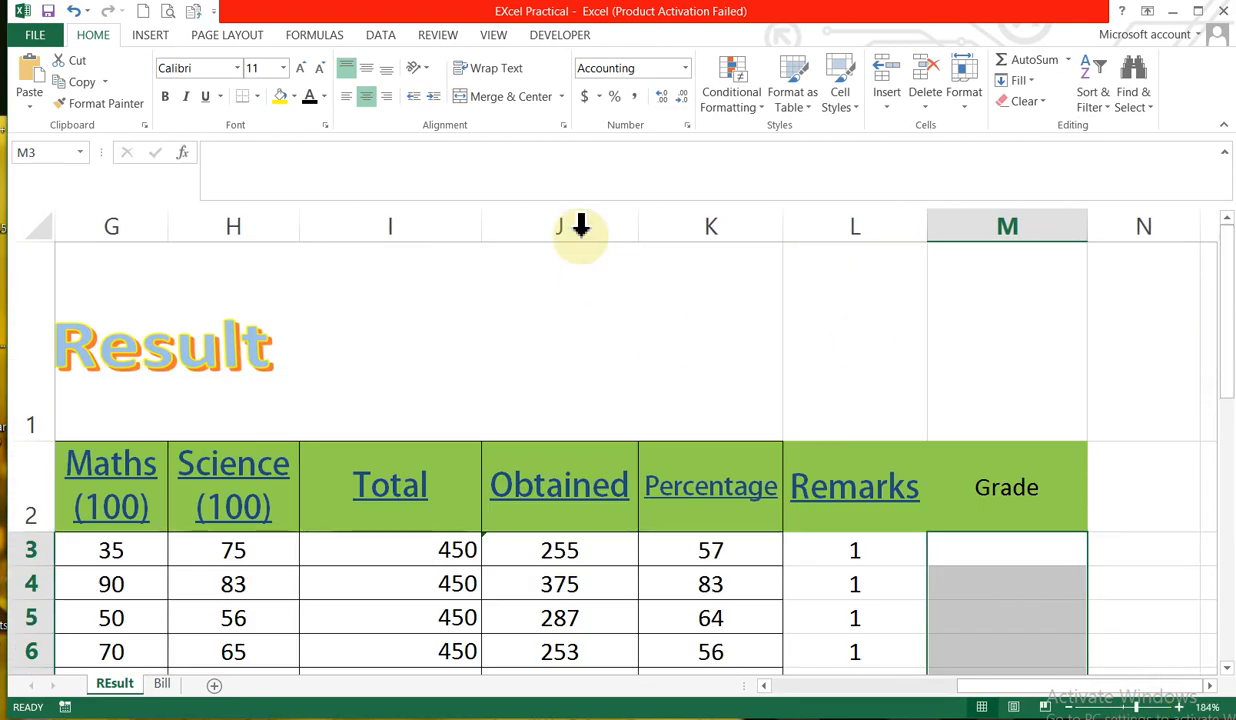
pyautogui.click(960, 548)
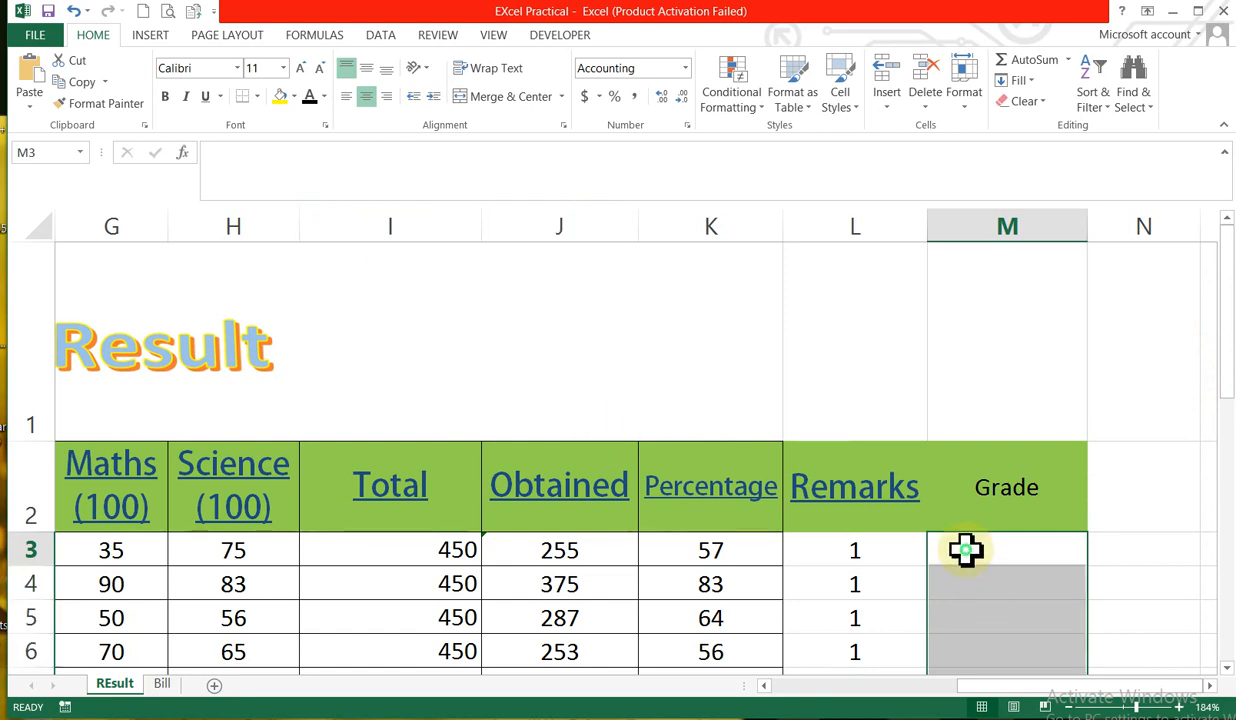
pyautogui.click(262, 160)
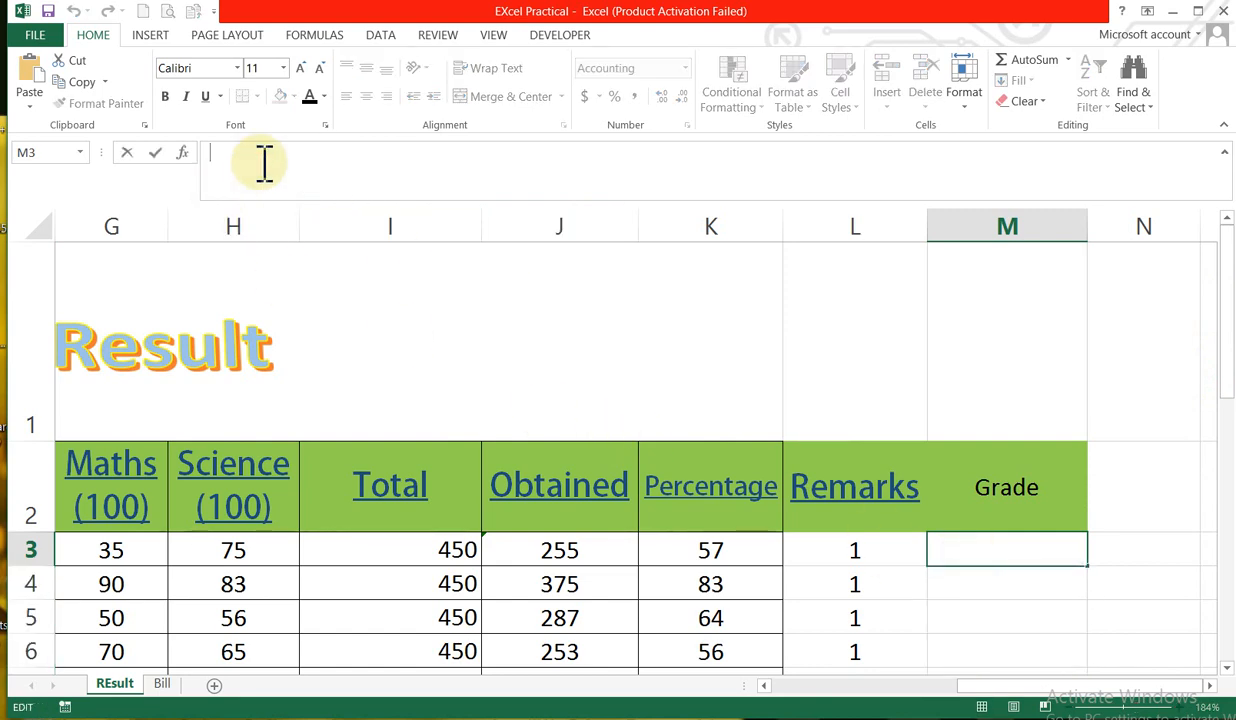
pyautogui.hotkey('ctrl', 'v')
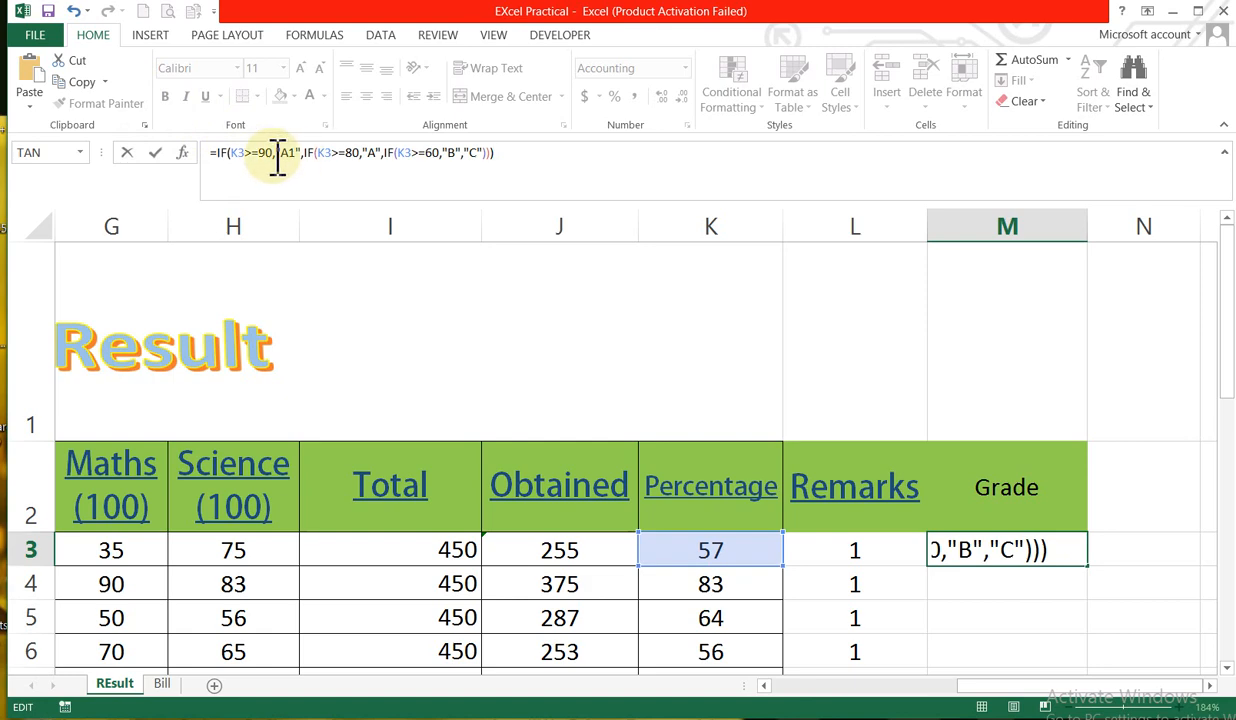
# Step: Go through the nested conditions of the M3 formula one by one and commit the entry
pyautogui.click(361, 155)
pyautogui.write(',')
pyautogui.click(378, 155)
pyautogui.write('"')
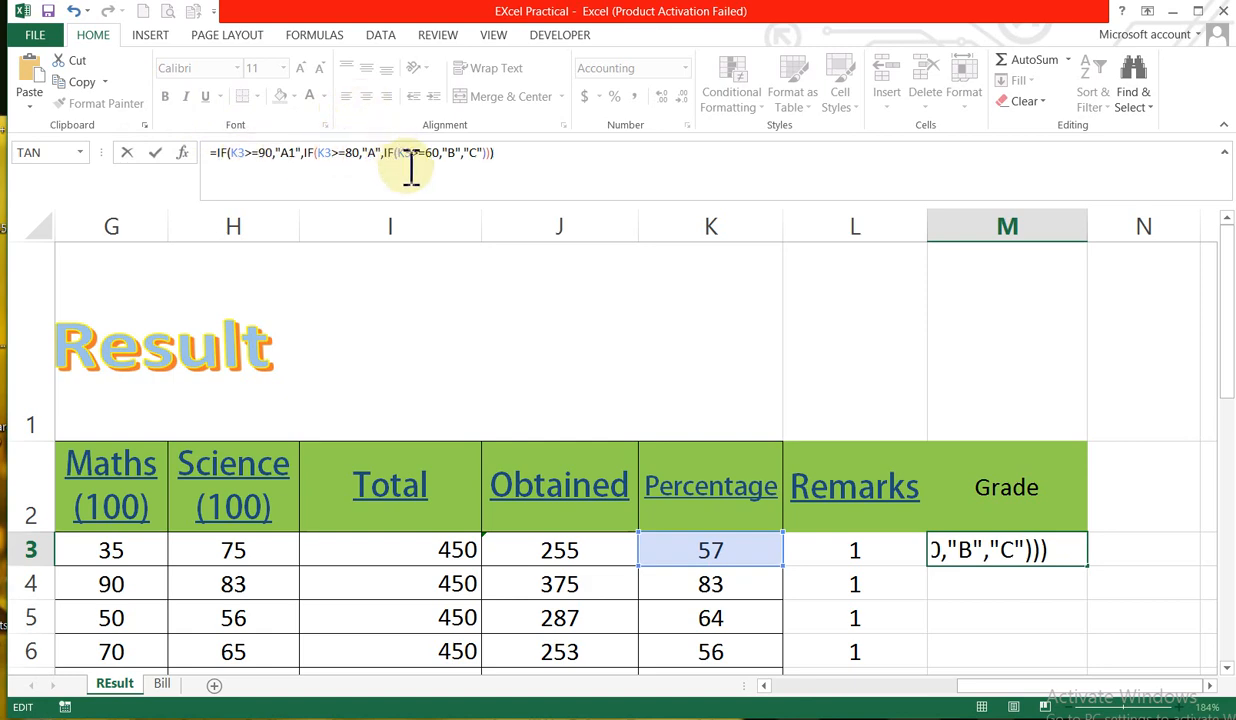
pyautogui.click(441, 155)
pyautogui.write(',')
pyautogui.click(221, 153)
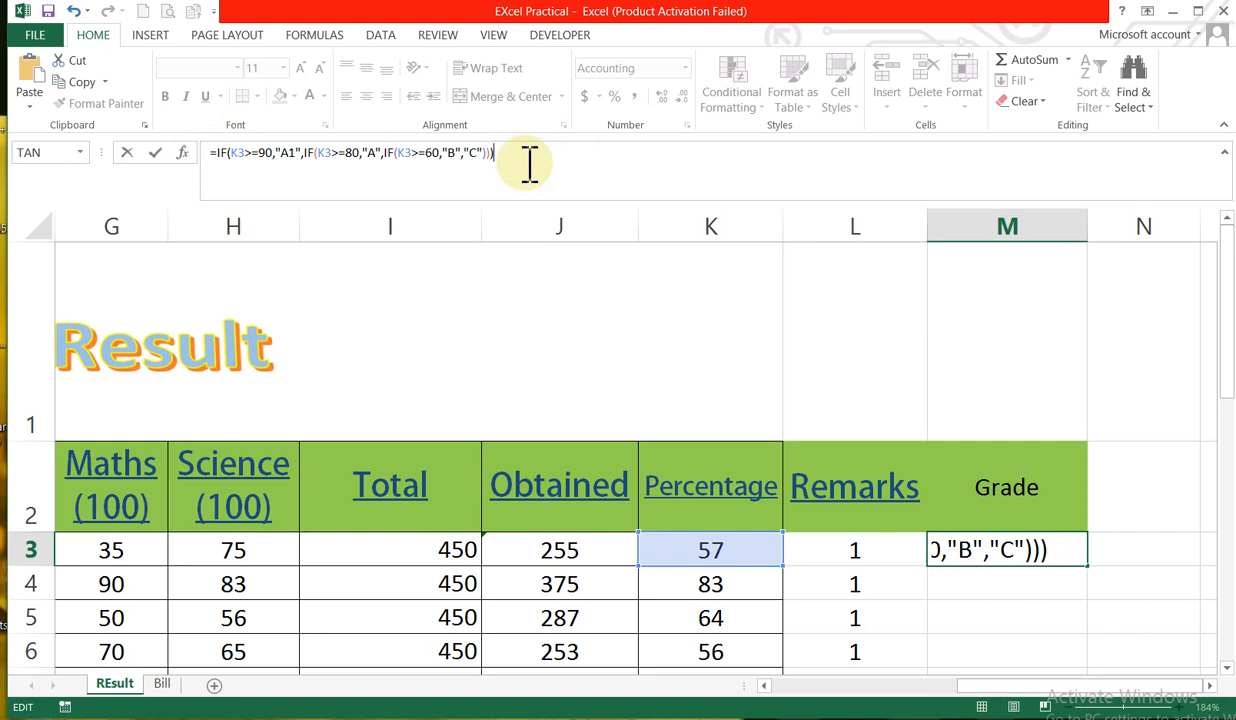
pyautogui.press('Return')
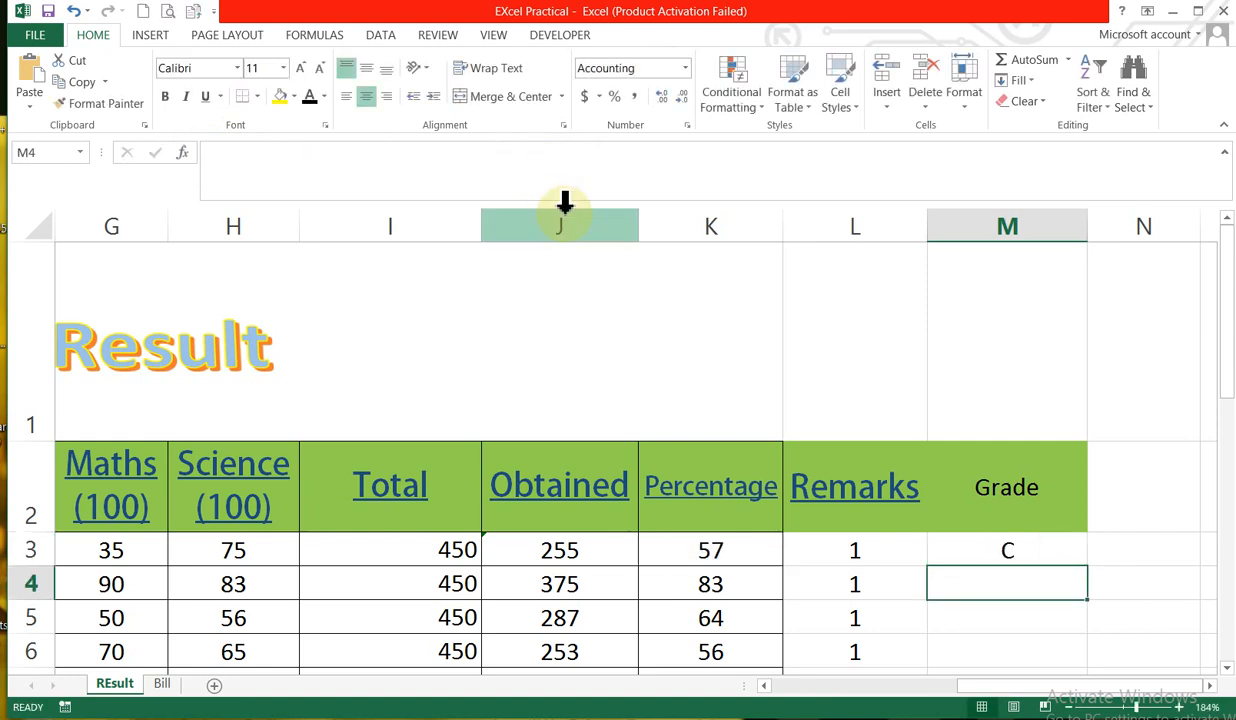
# Step: Fill the grade formula from M3 down to M5 and inspect the percentages in K4 and K5
pyautogui.click(1015, 544)
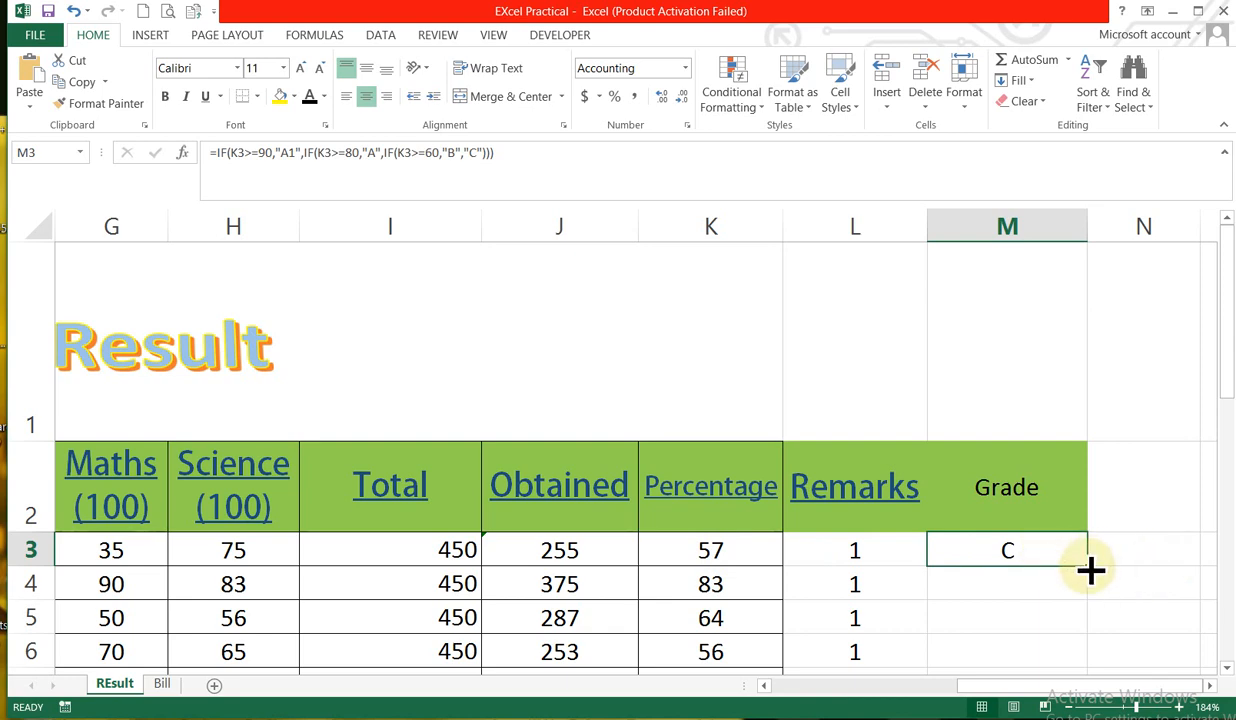
pyautogui.moveTo(1089, 566); pyautogui.dragTo(1094, 636)
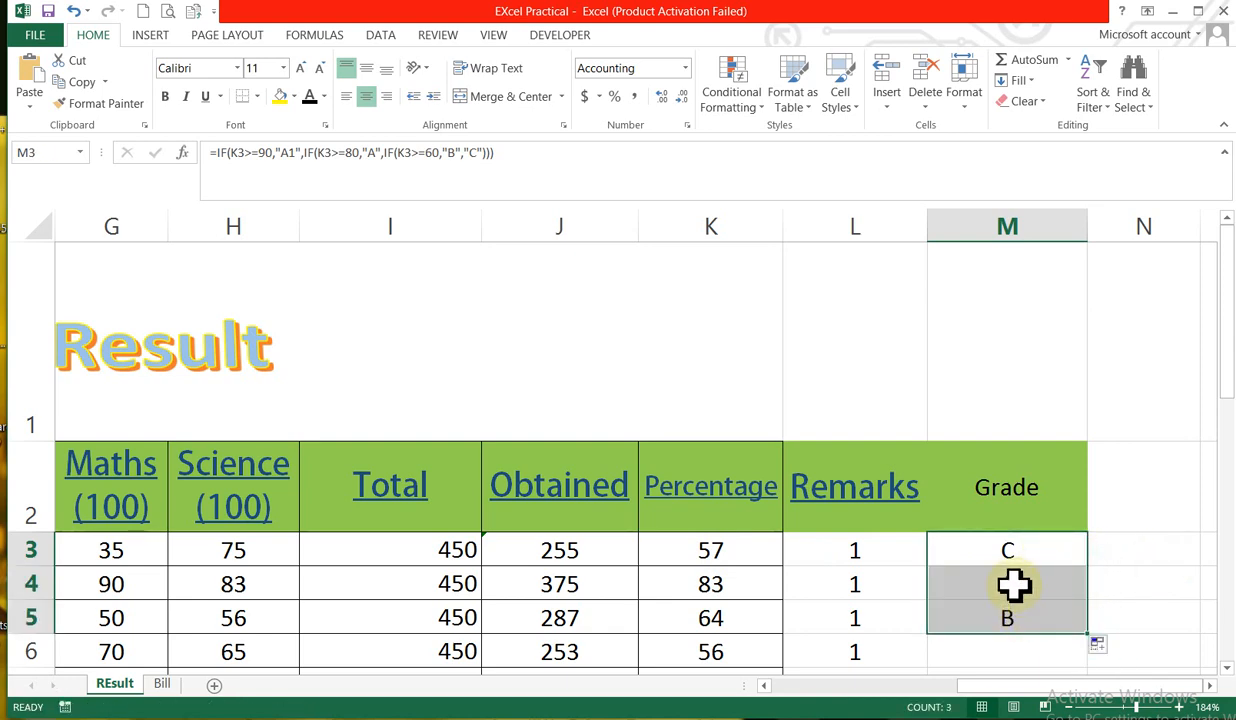
pyautogui.click(740, 583)
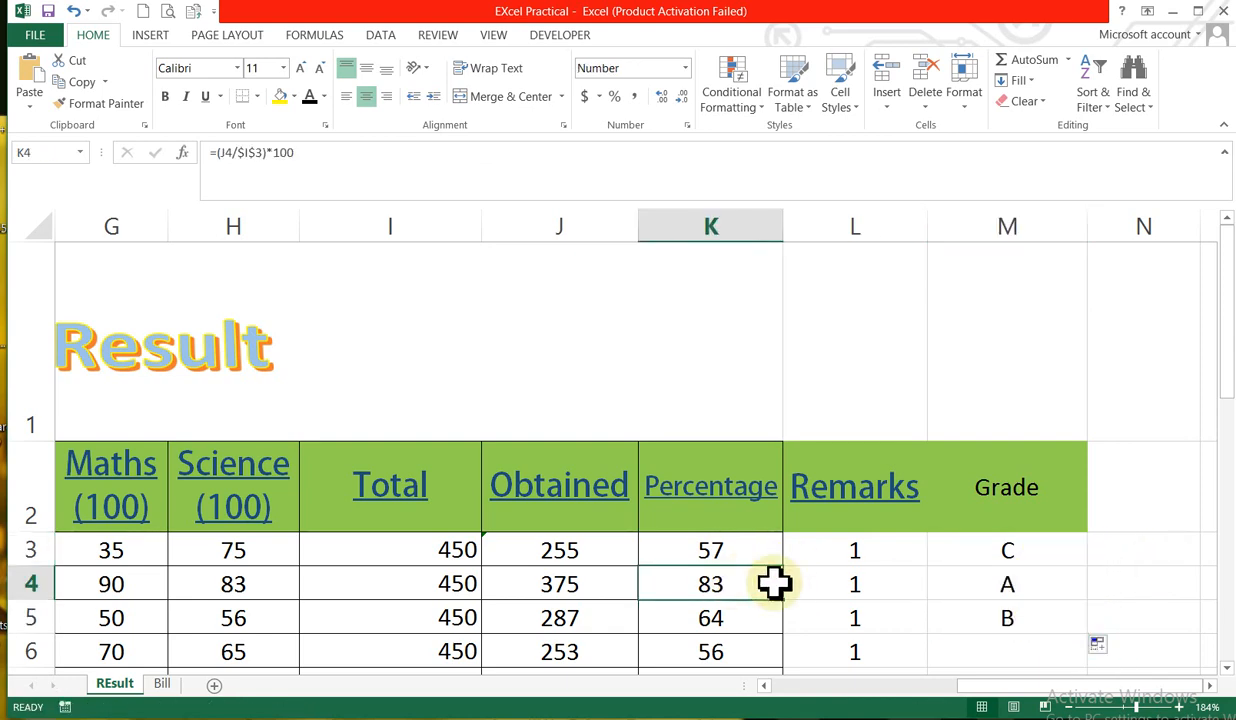
pyautogui.click(717, 628)
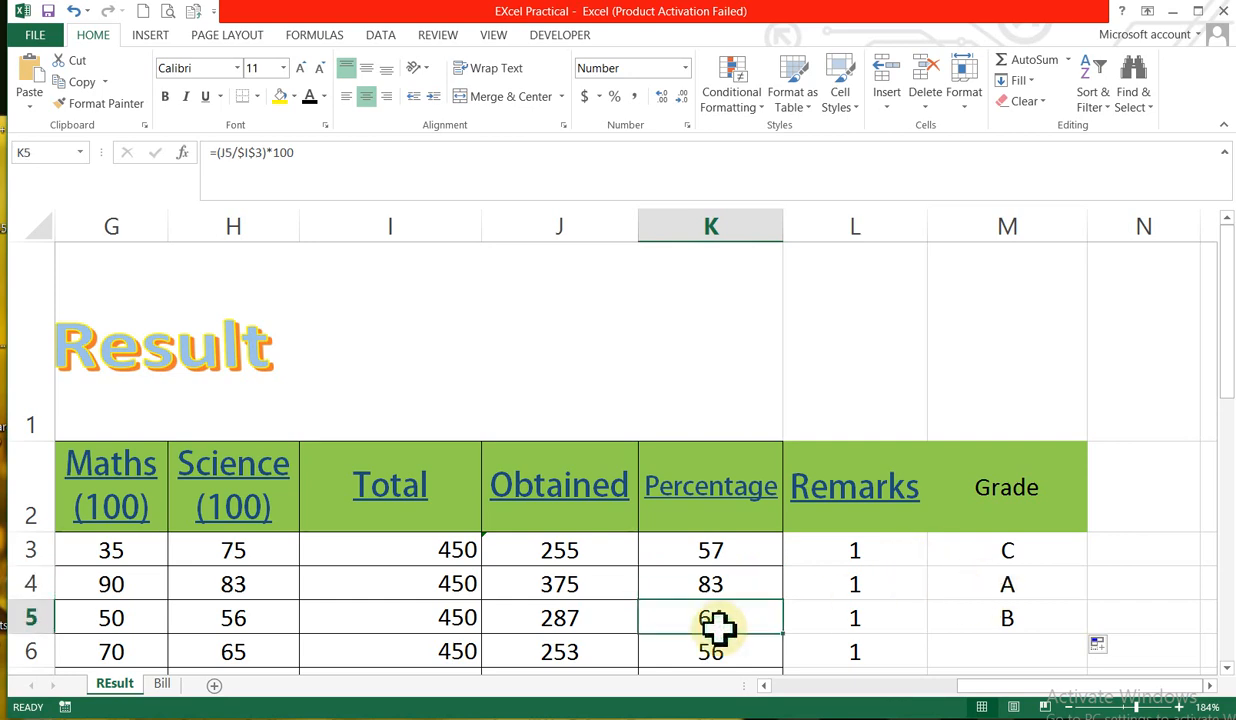
# Step: Fill the grade formula from M5 down through M10, the last student row
pyautogui.click(1060, 617)
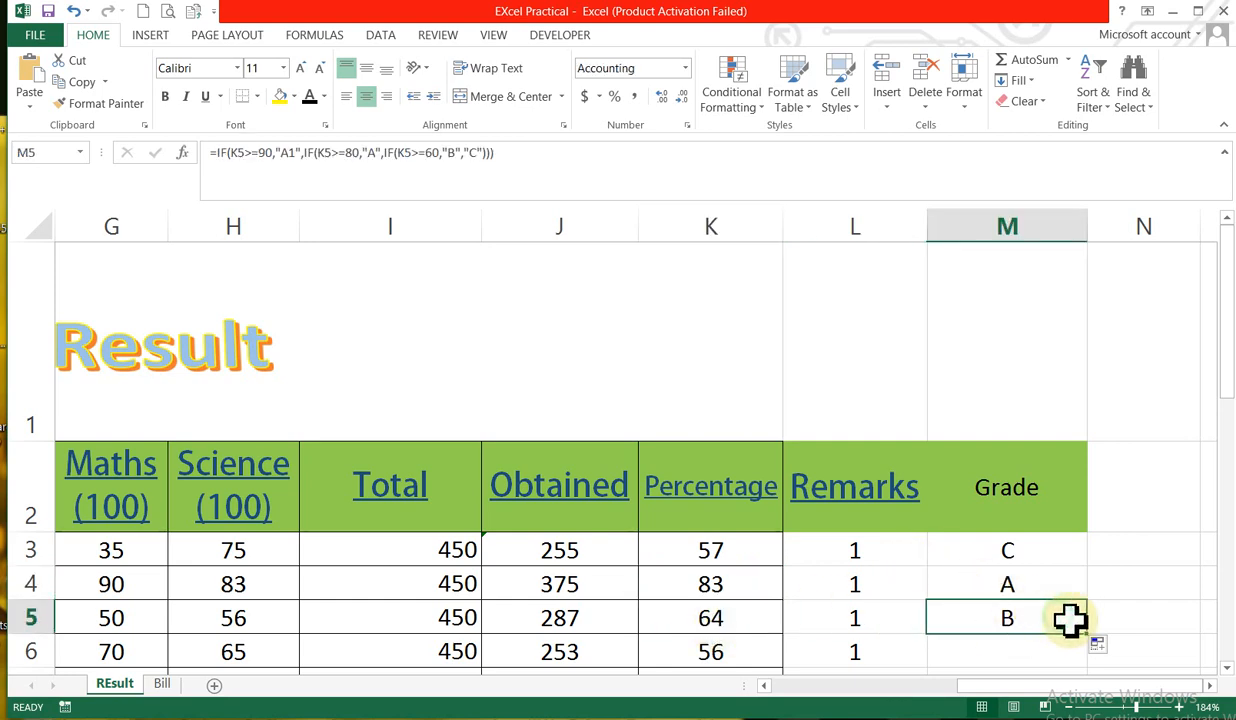
pyautogui.moveTo(1229, 362); pyautogui.dragTo(1229, 405)
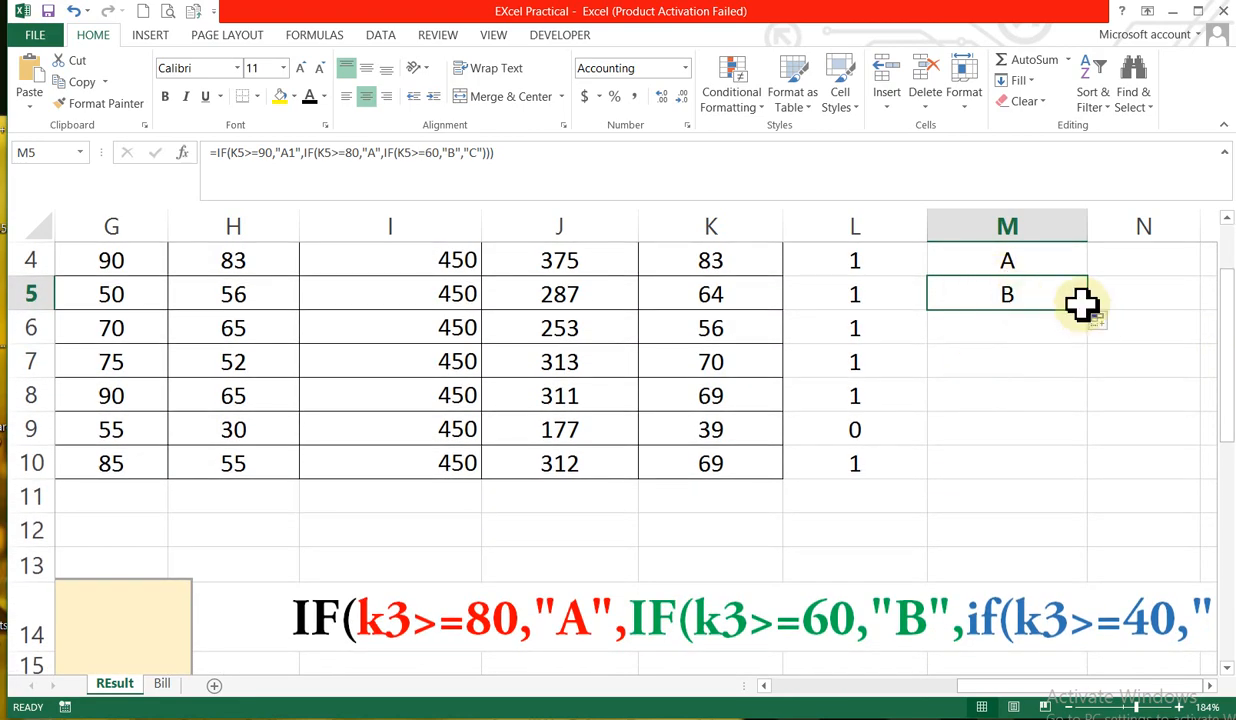
pyautogui.moveTo(1090, 312); pyautogui.dragTo(1095, 469)
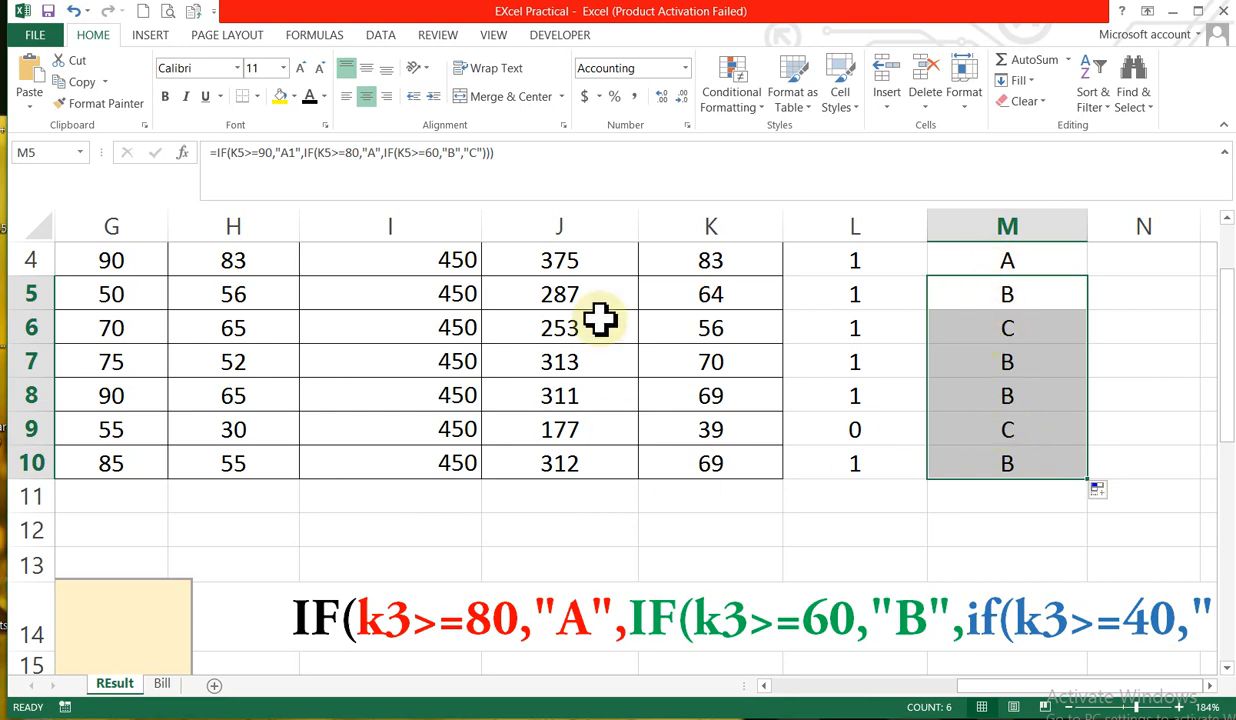
pyautogui.click(523, 152)
pyautogui.keyDown('shift'); pyautogui.click(252, 152); pyautogui.keyUp('shift')
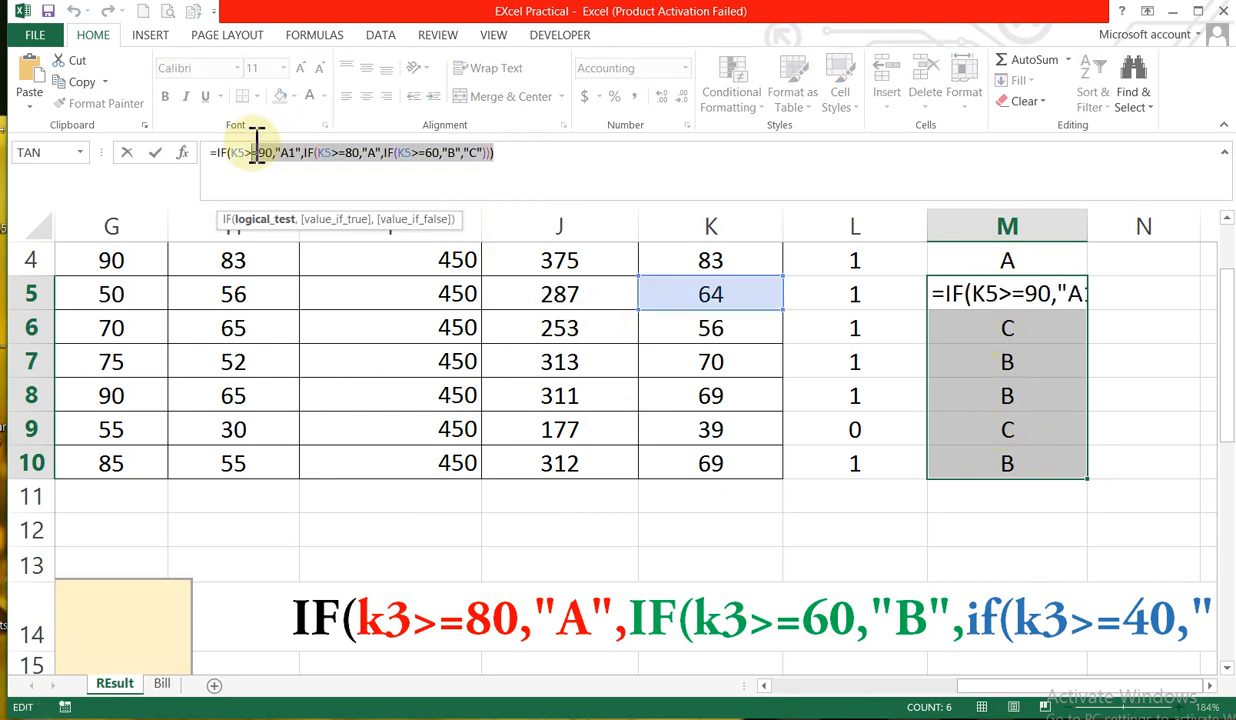
pyautogui.moveTo(1228, 360)
pyautogui.mouseDown()
pyautogui.moveTo(1226, 300)
pyautogui.moveTo(1226, 350)
pyautogui.mouseUp()
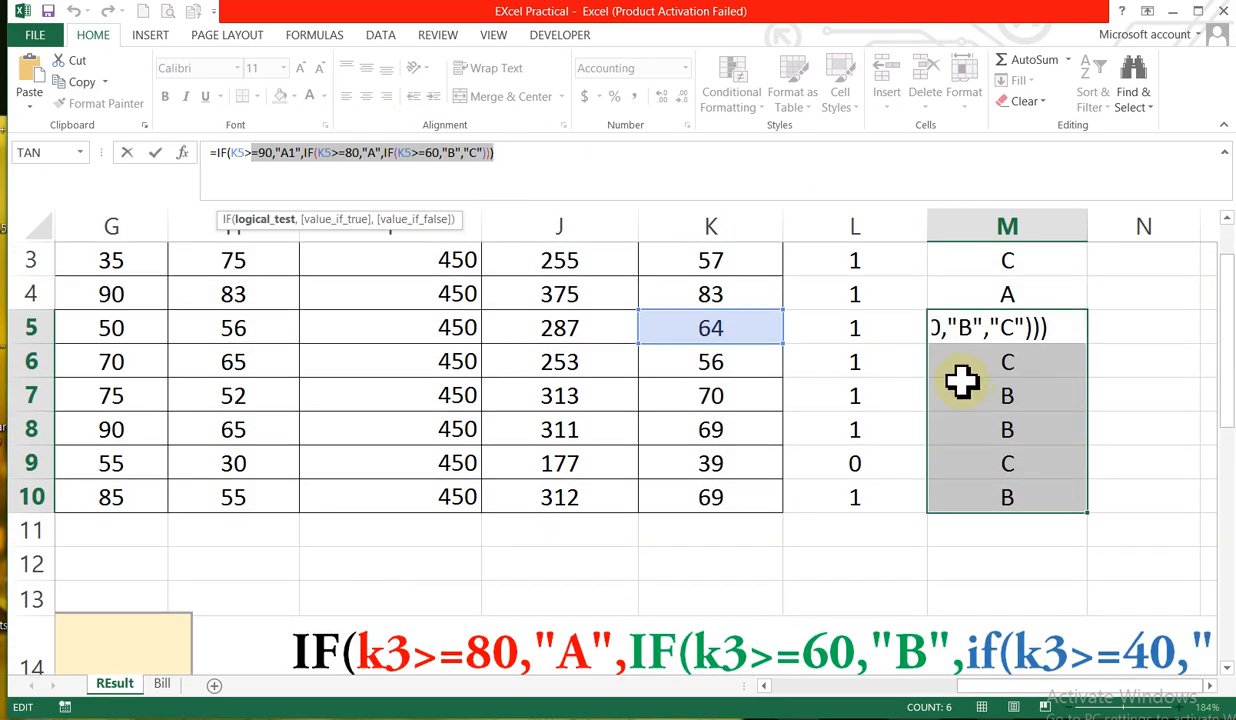
pyautogui.click(1008, 259)
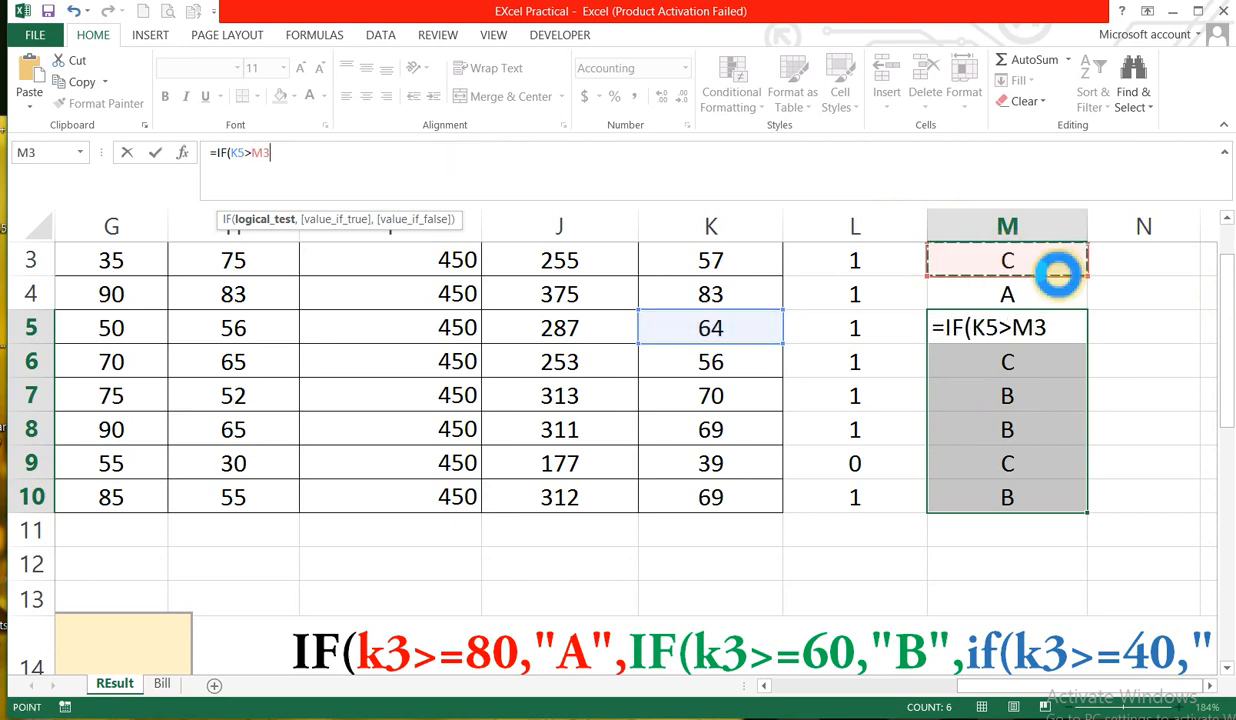
pyautogui.hotkey('ctrl', 'z')
pyautogui.hotkey('ctrl', 'Return')
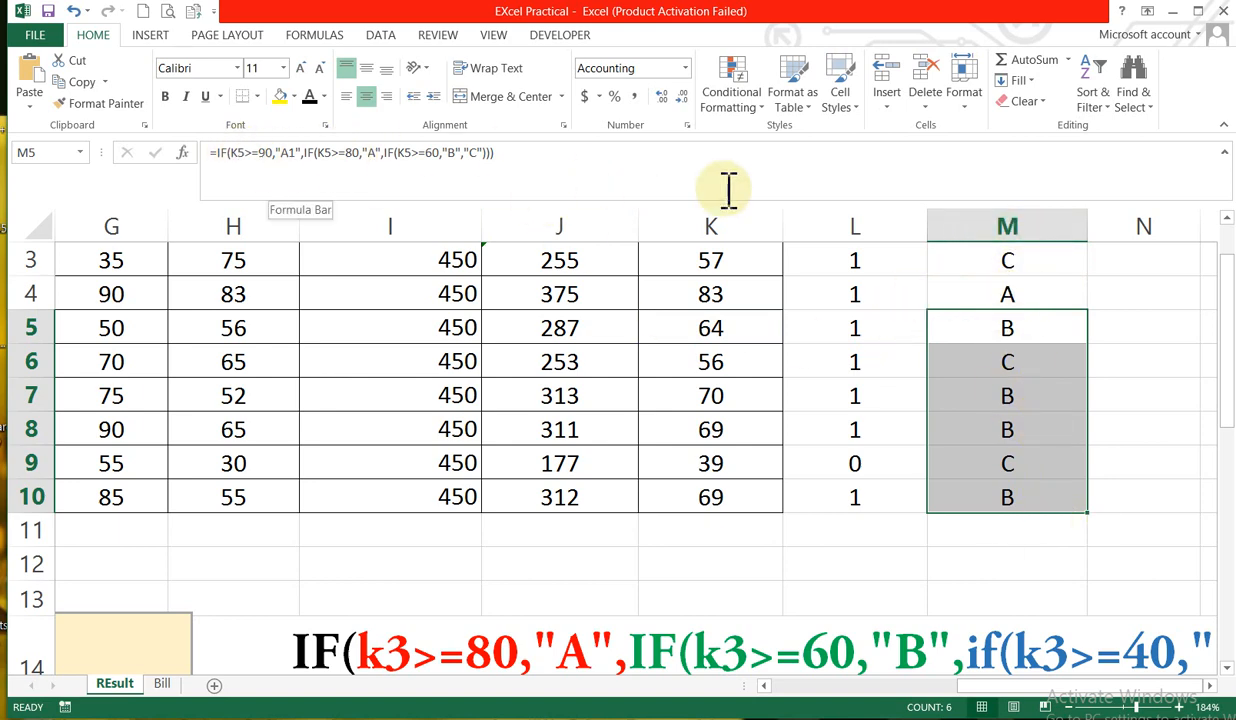
# Step: Compare the row 6 percentage with its grade and look over the example IF formulas below the table
pyautogui.click(735, 352)
pyautogui.click(942, 352)
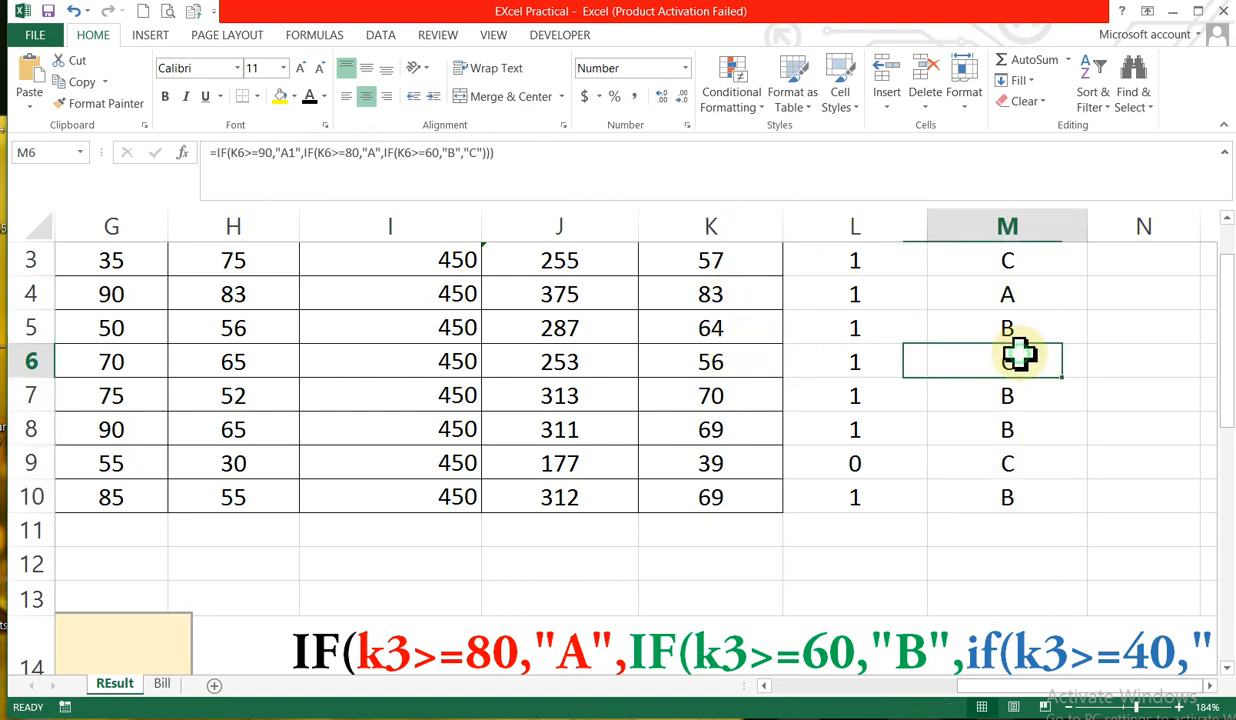
pyautogui.click(706, 362)
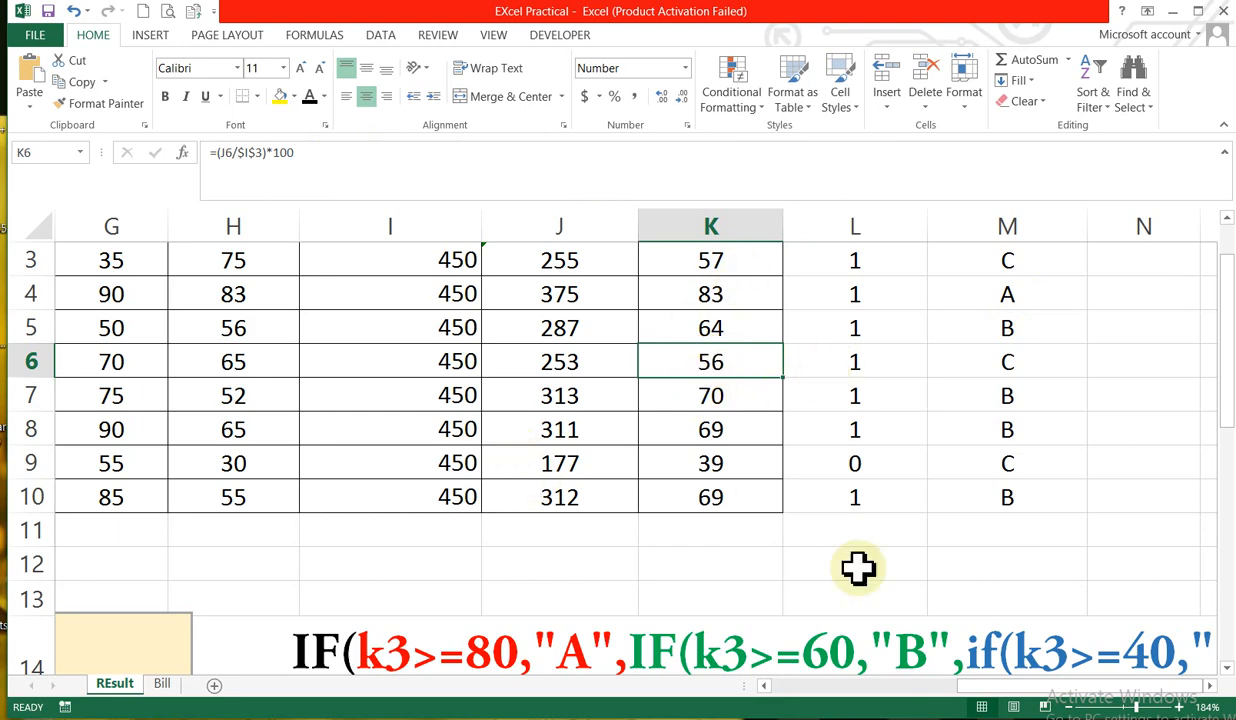
pyautogui.moveTo(1010, 688); pyautogui.dragTo(985, 703)
pyautogui.moveTo(1228, 392)
pyautogui.mouseDown()
pyautogui.moveTo(1229, 420)
pyautogui.moveTo(1229, 390)
pyautogui.mouseUp()
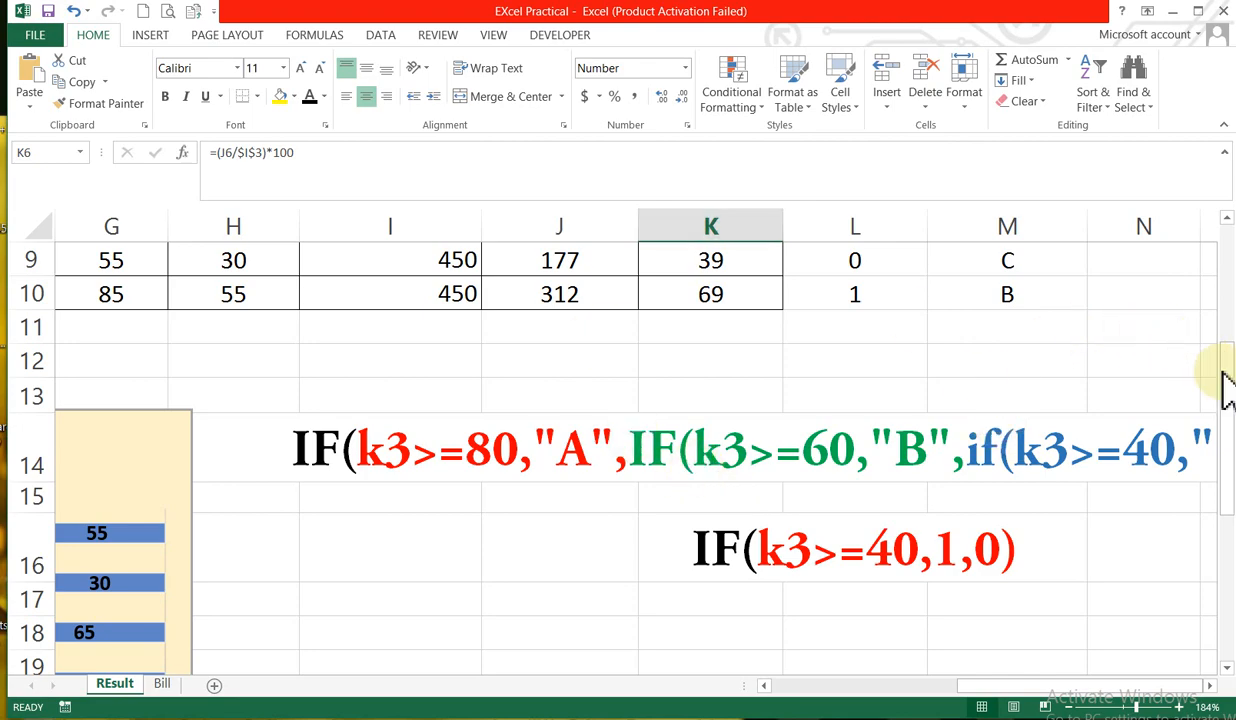
pyautogui.click(1222, 268)
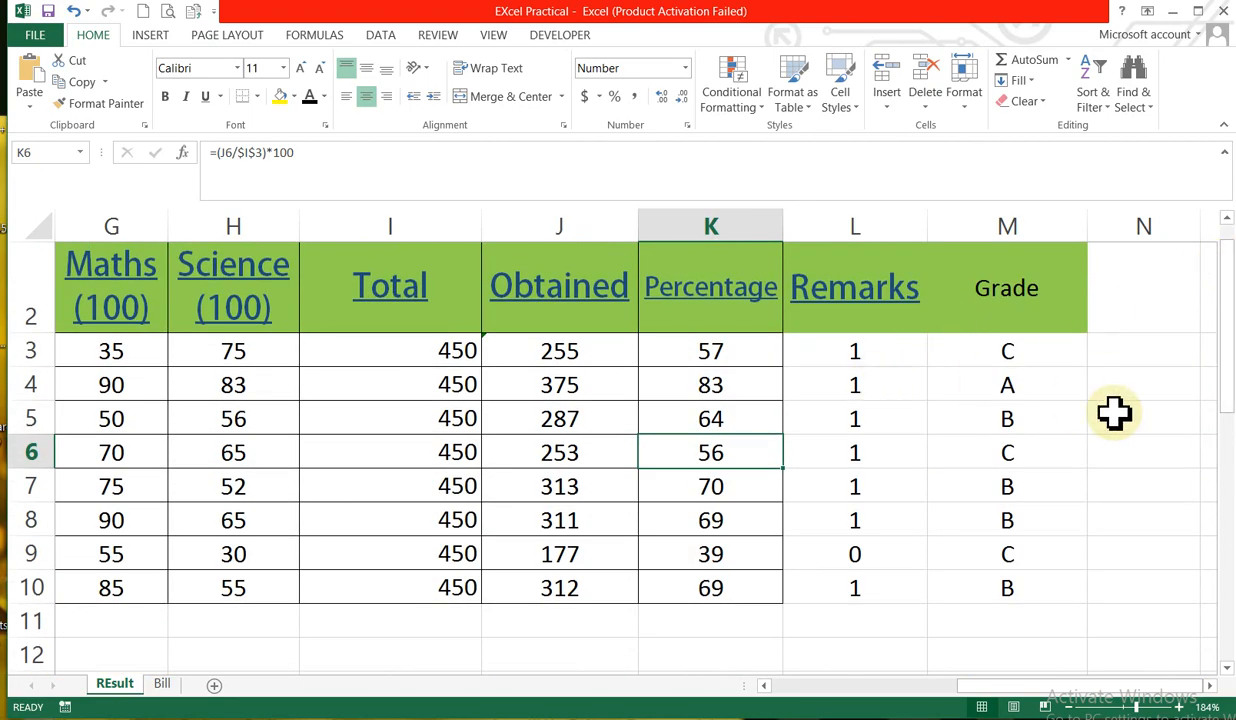
# Step: Highlight the entire nested IF formula of Grade cell M5 and compare it with the colour-coded example text
pyautogui.click(973, 414)
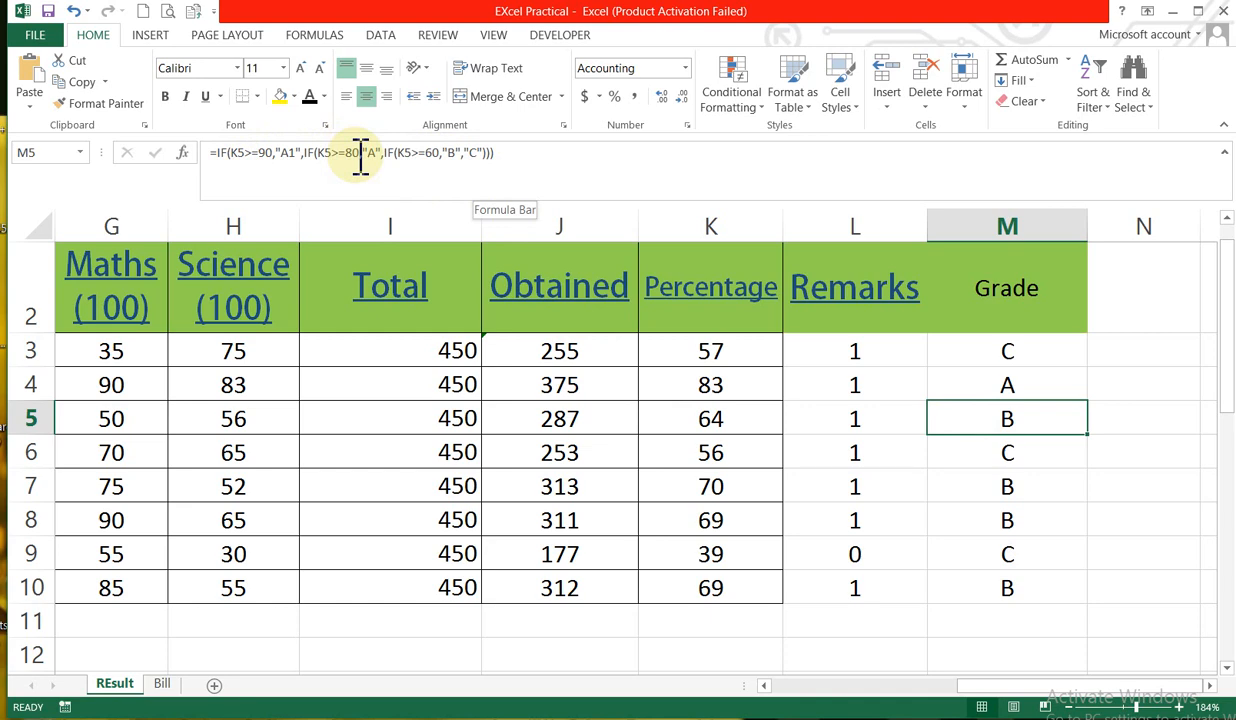
pyautogui.click(215, 153)
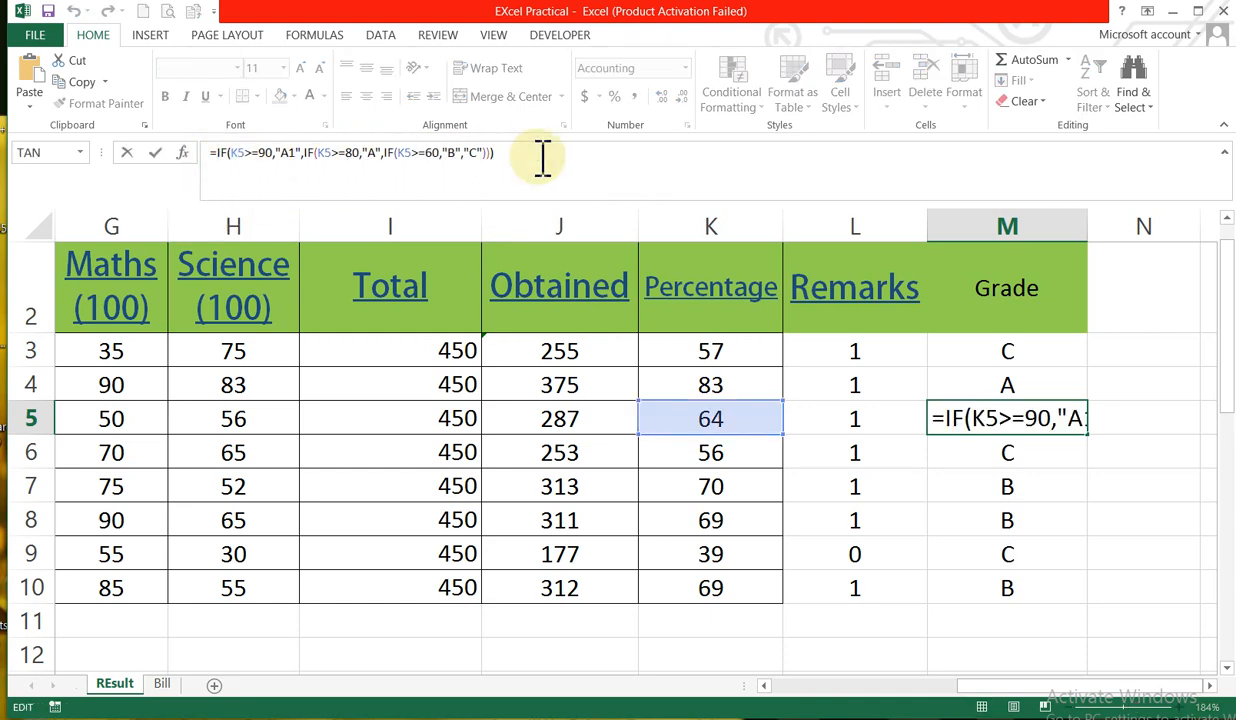
pyautogui.moveTo(540, 158); pyautogui.dragTo(205, 157)
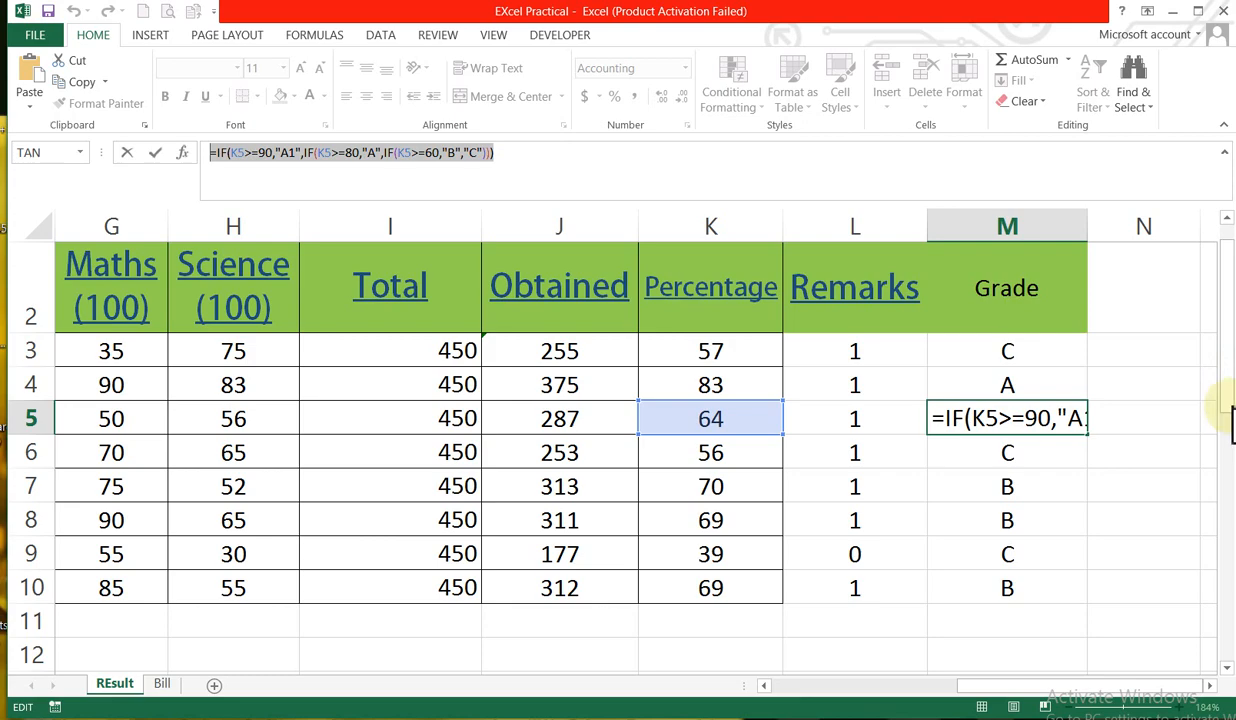
pyautogui.moveTo(1230, 410); pyautogui.dragTo(1230, 482)
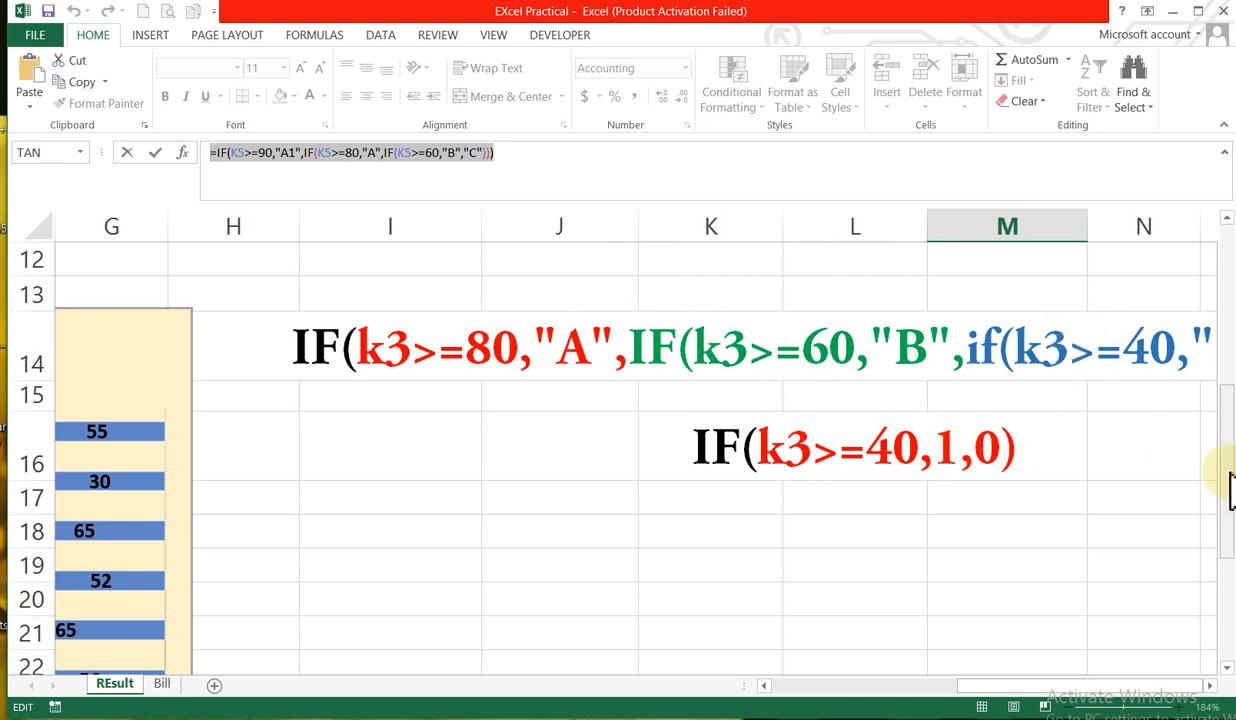
pyautogui.moveTo(1228, 410); pyautogui.dragTo(1226, 300)
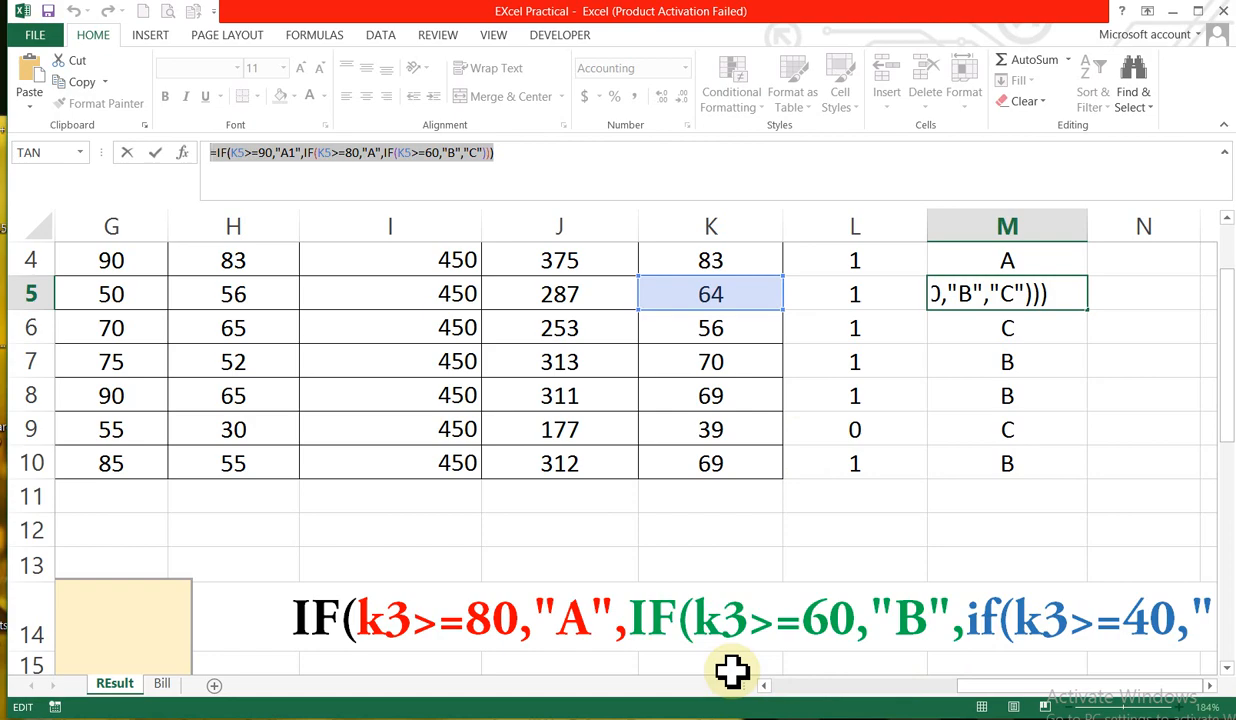
pyautogui.moveTo(980, 685); pyautogui.dragTo(877, 698)
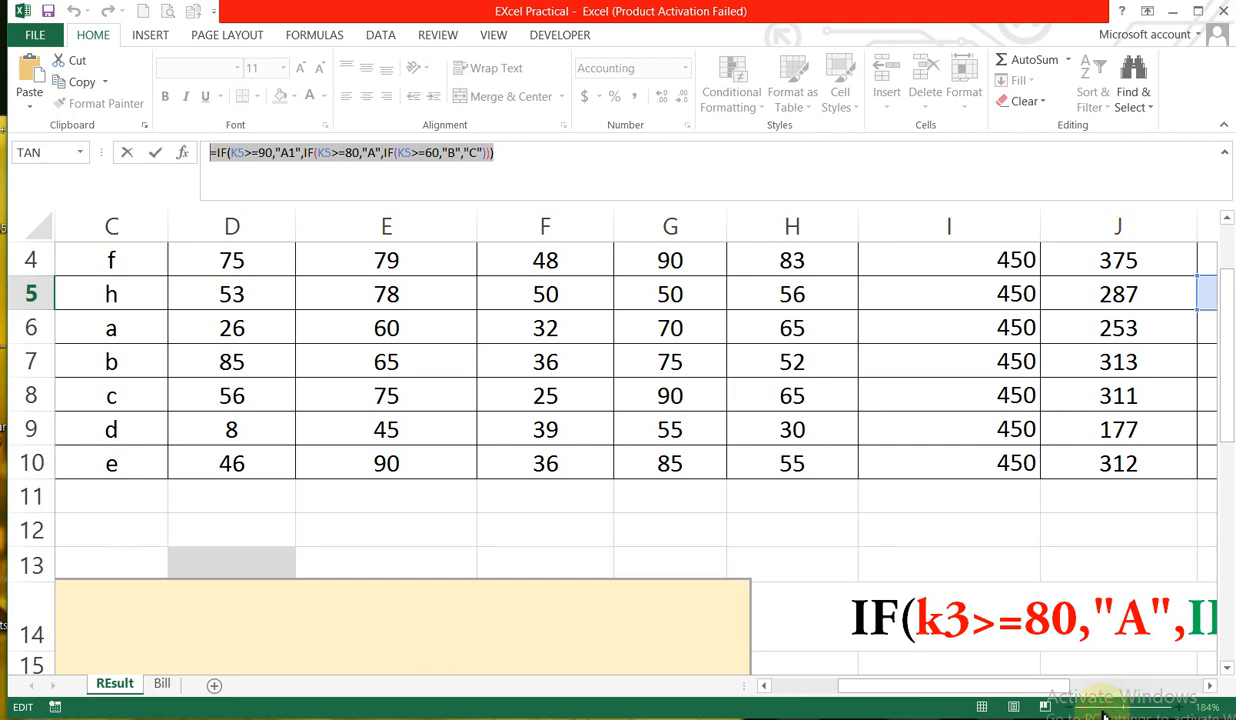
pyautogui.moveTo(1228, 300)
pyautogui.mouseDown()
pyautogui.moveTo(1227, 262)
pyautogui.moveTo(1227, 285)
pyautogui.mouseUp()
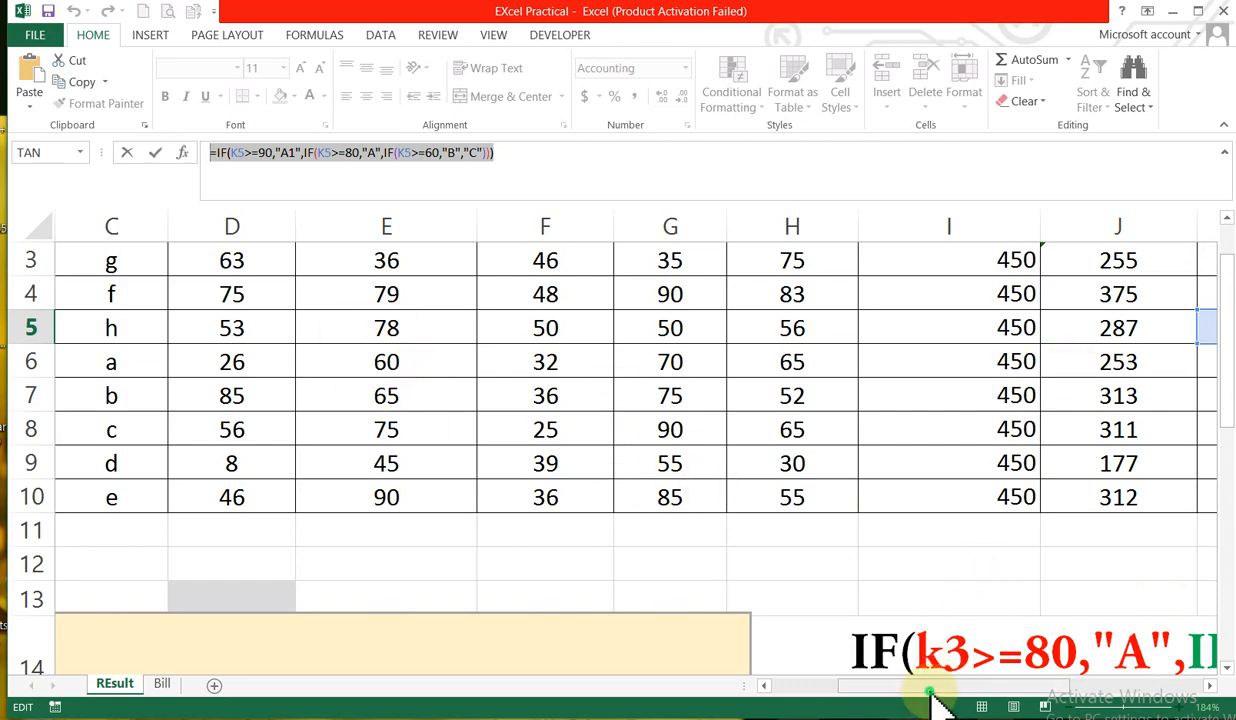
pyautogui.moveTo(930, 686); pyautogui.dragTo(735, 684)
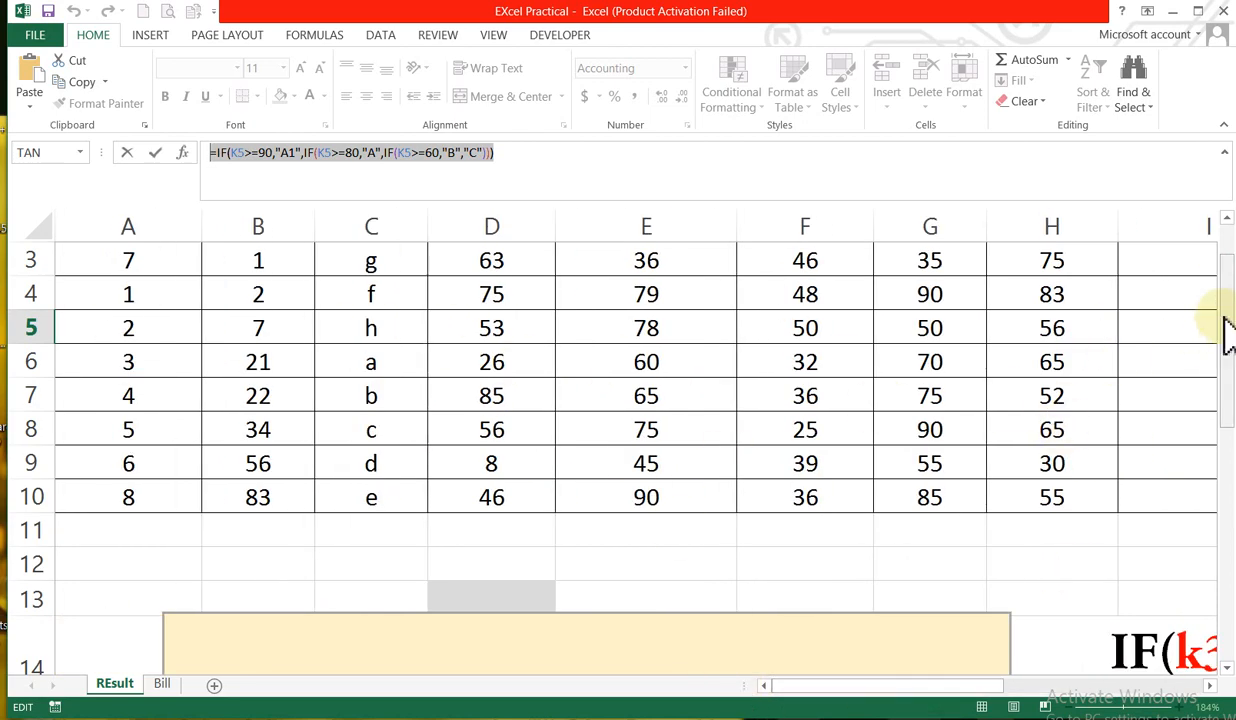
pyautogui.moveTo(1225, 331); pyautogui.dragTo(1225, 262)
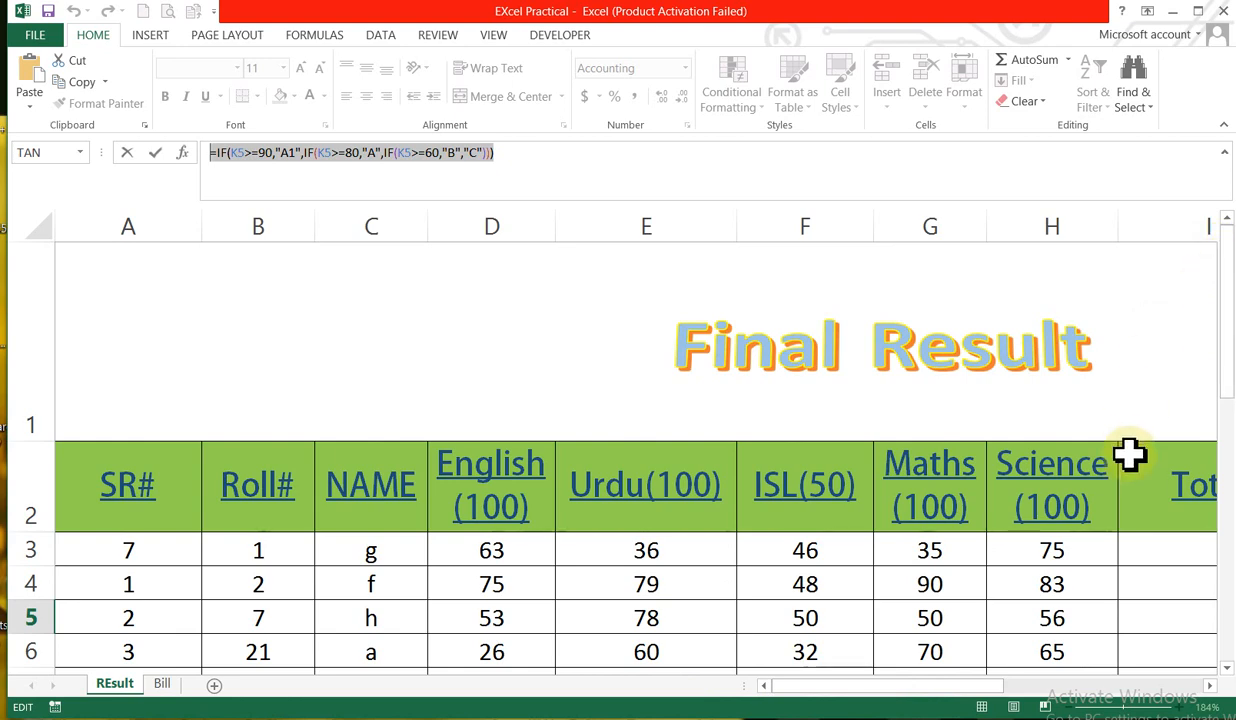
pyautogui.write('=')
pyautogui.click(1152, 619)
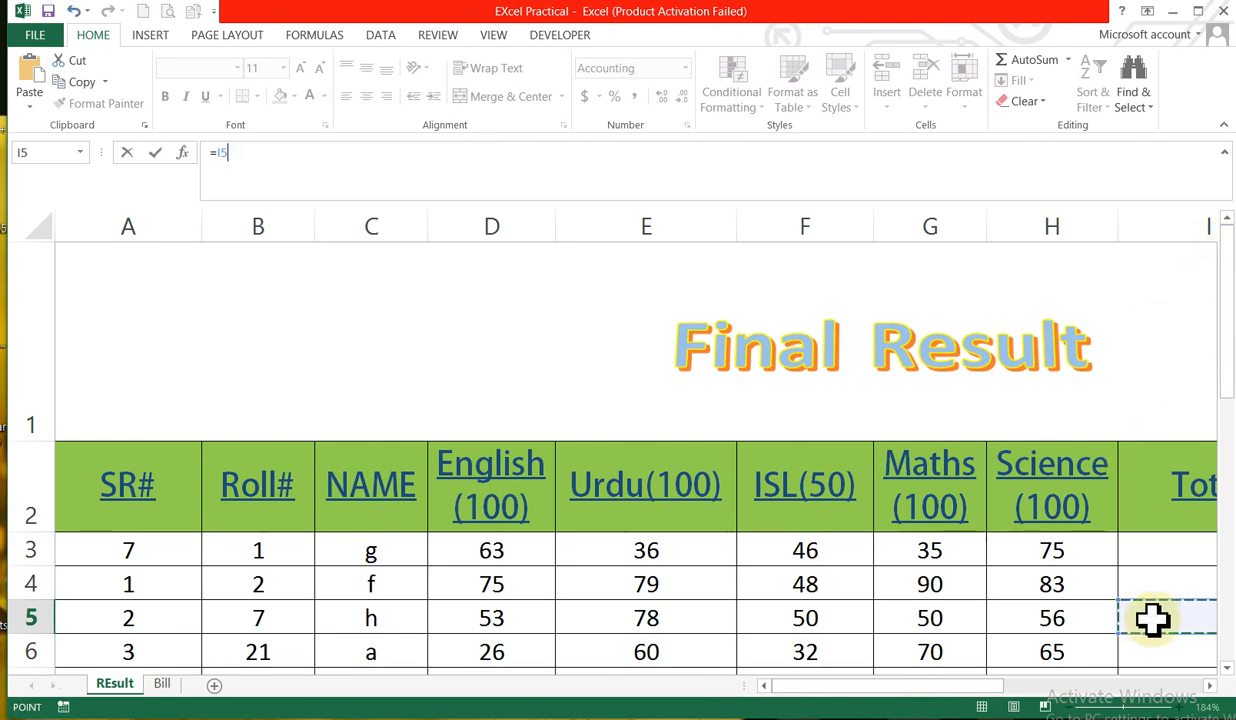
pyautogui.hotkey('ctrl', 'z')
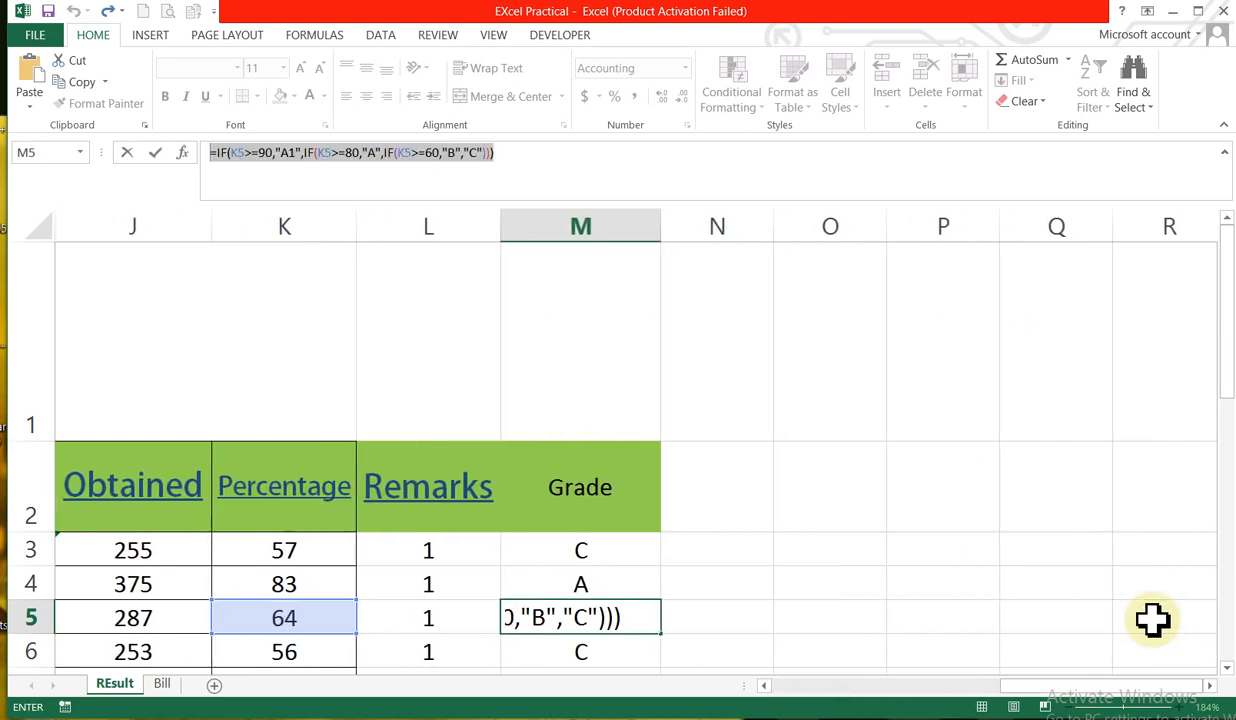
# Step: Save the workbook and set the sheet zoom to 85% to fit the whole result table
pyautogui.hotkey('ctrl', 's')
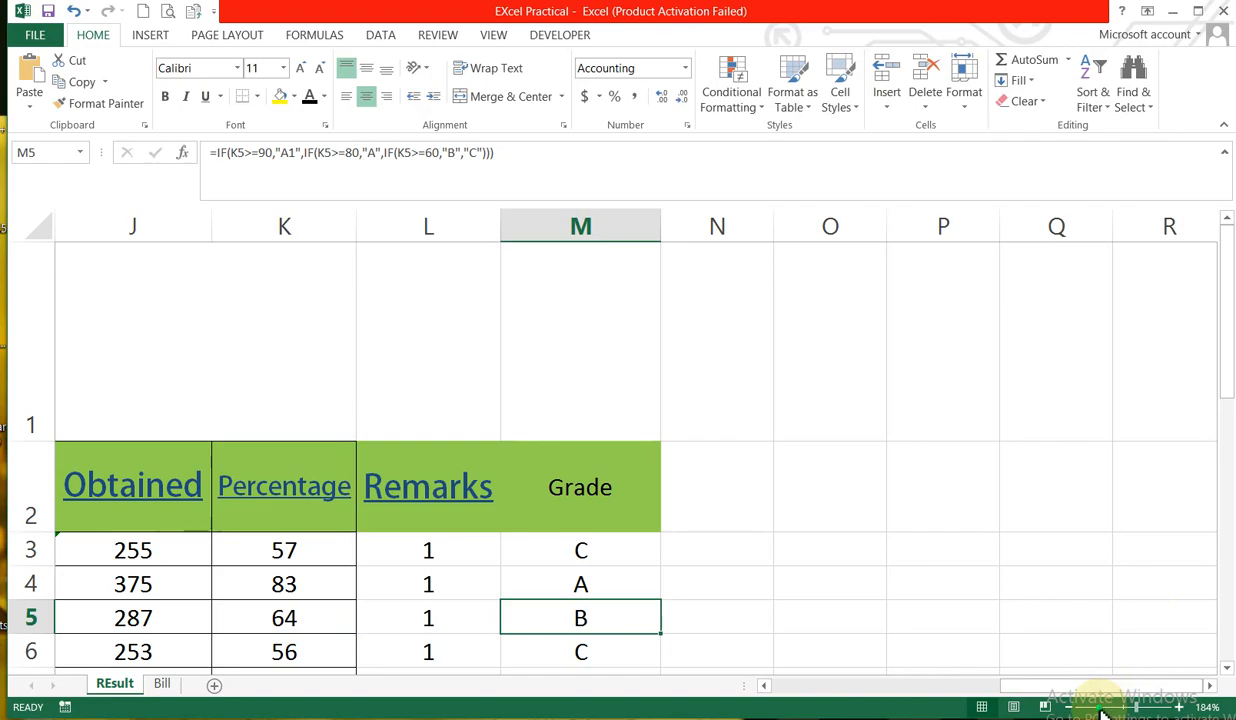
pyautogui.click(1100, 708)
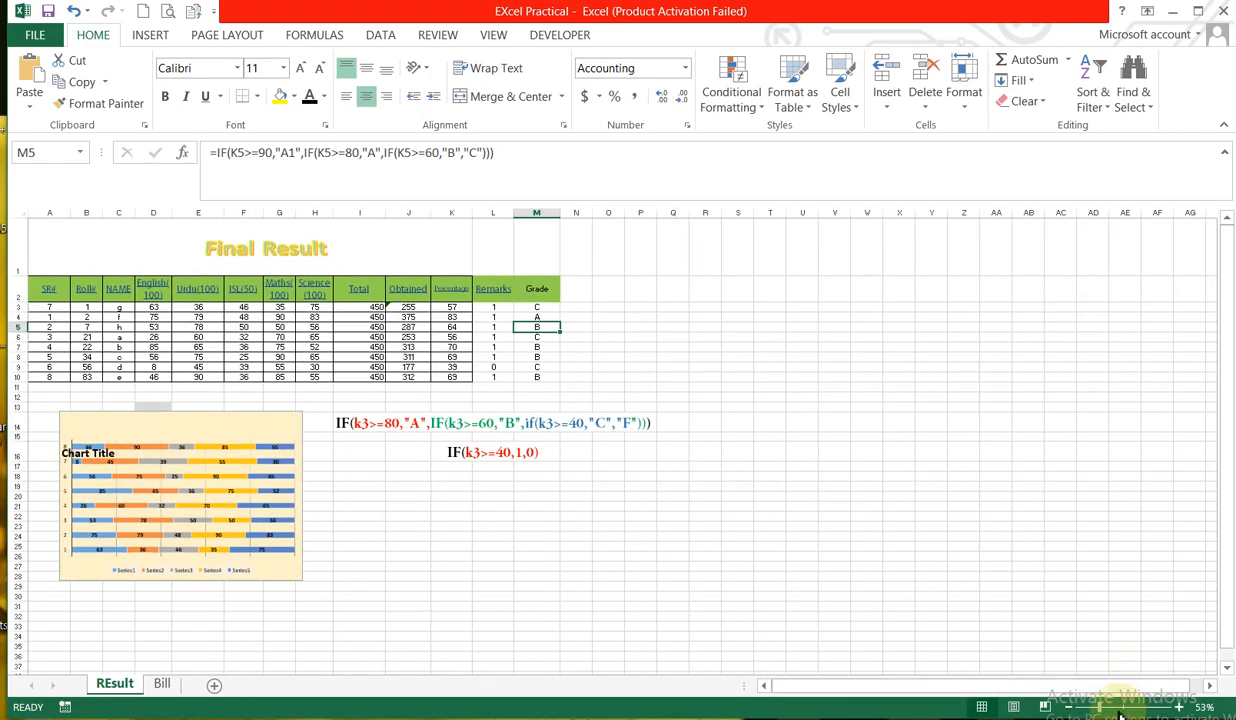
pyautogui.click(1117, 708)
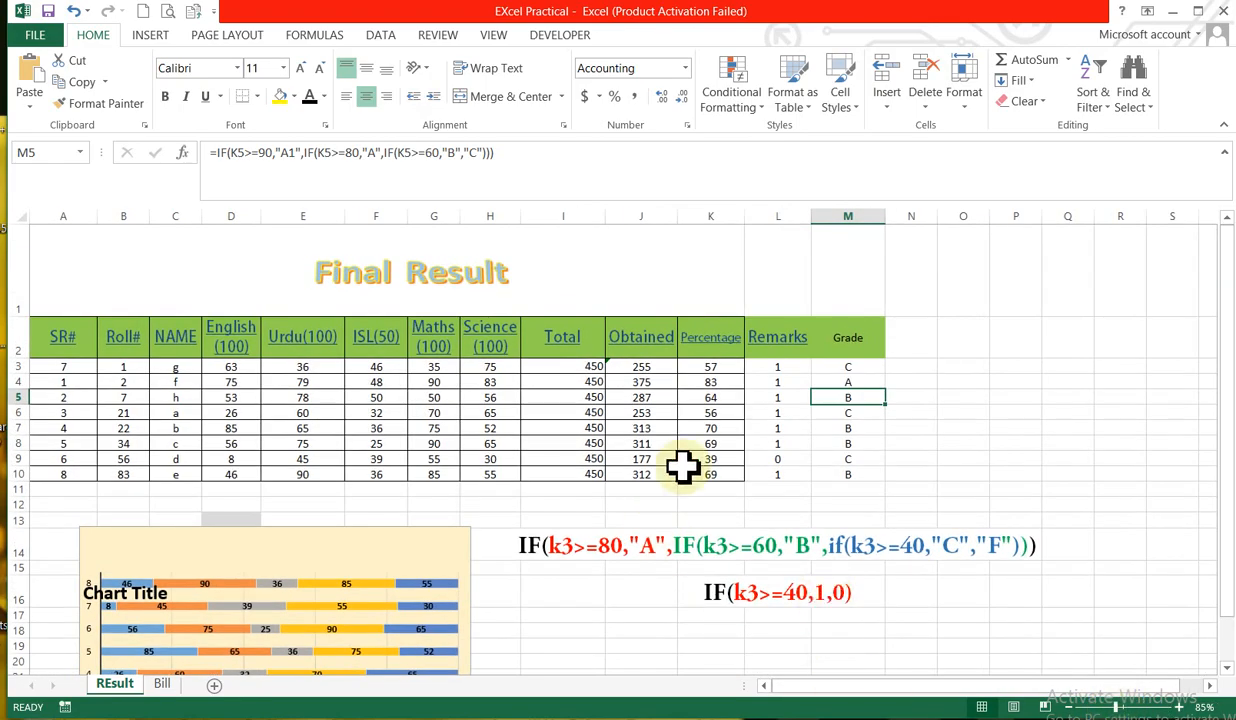
# Step: Review the Percentage, Remarks and Grade formulas in rows 3, 5 and 6 against the example IF formulas
pyautogui.click(692, 398)
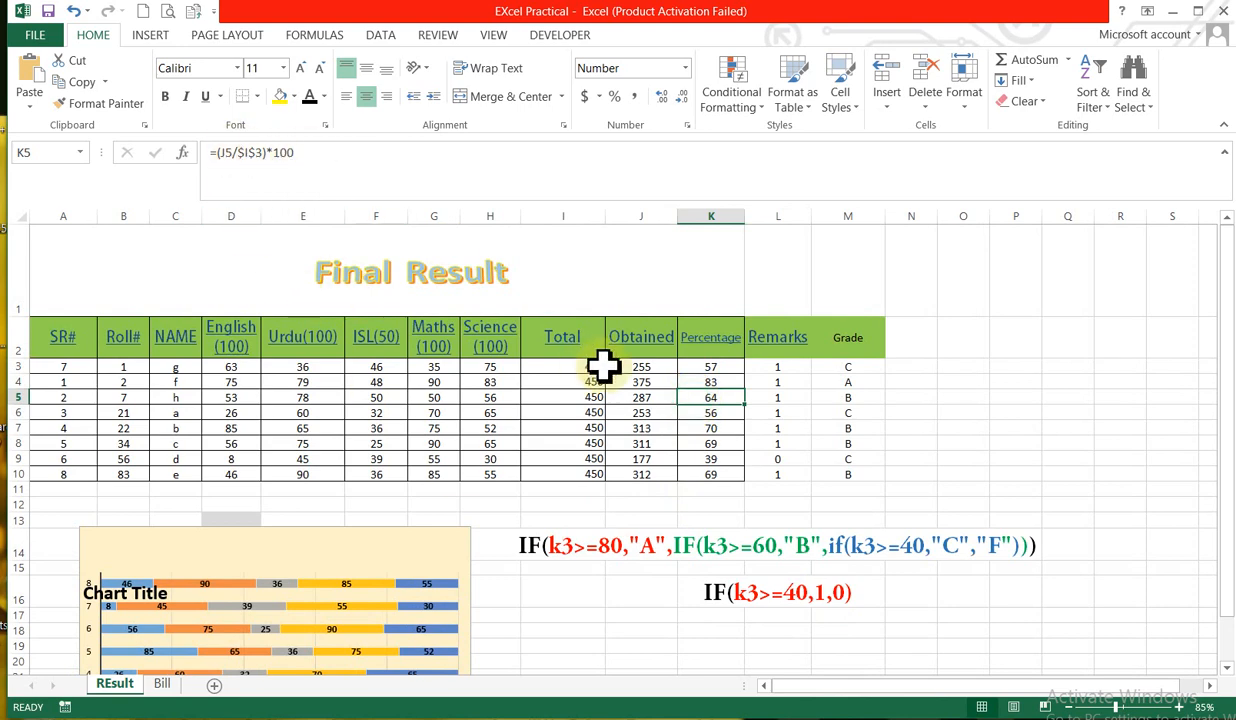
pyautogui.click(767, 399)
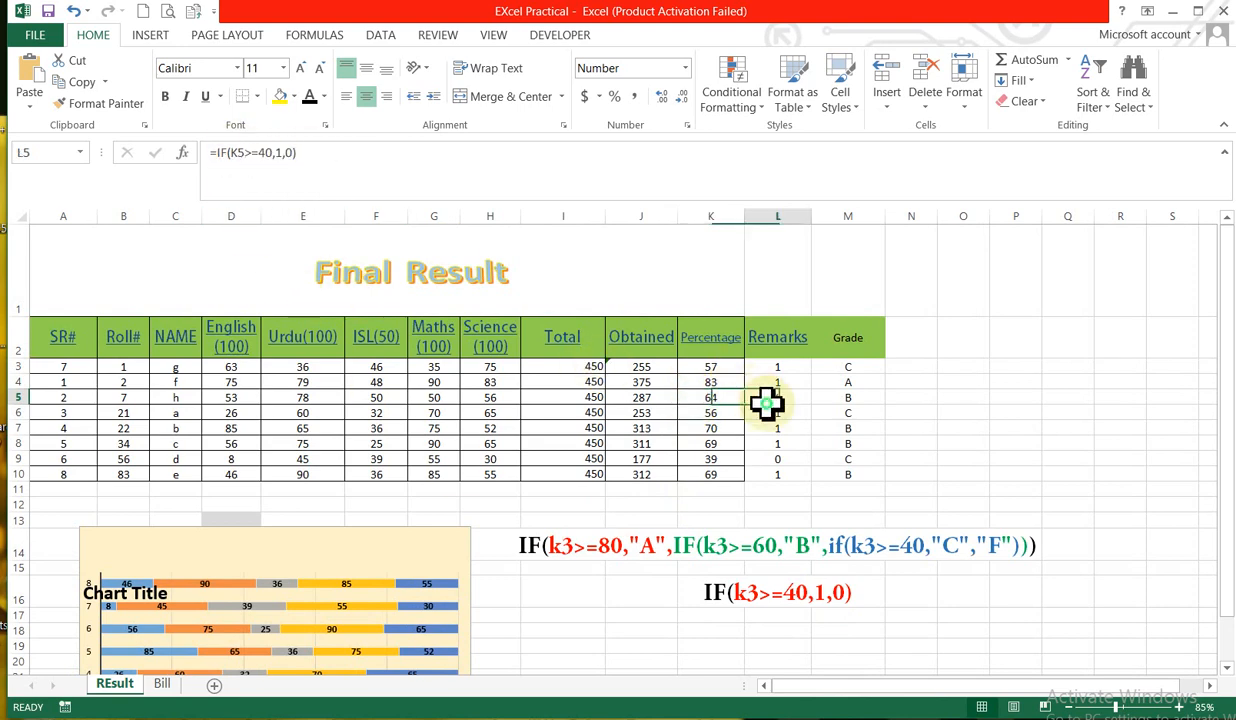
pyautogui.click(839, 396)
pyautogui.click(787, 369)
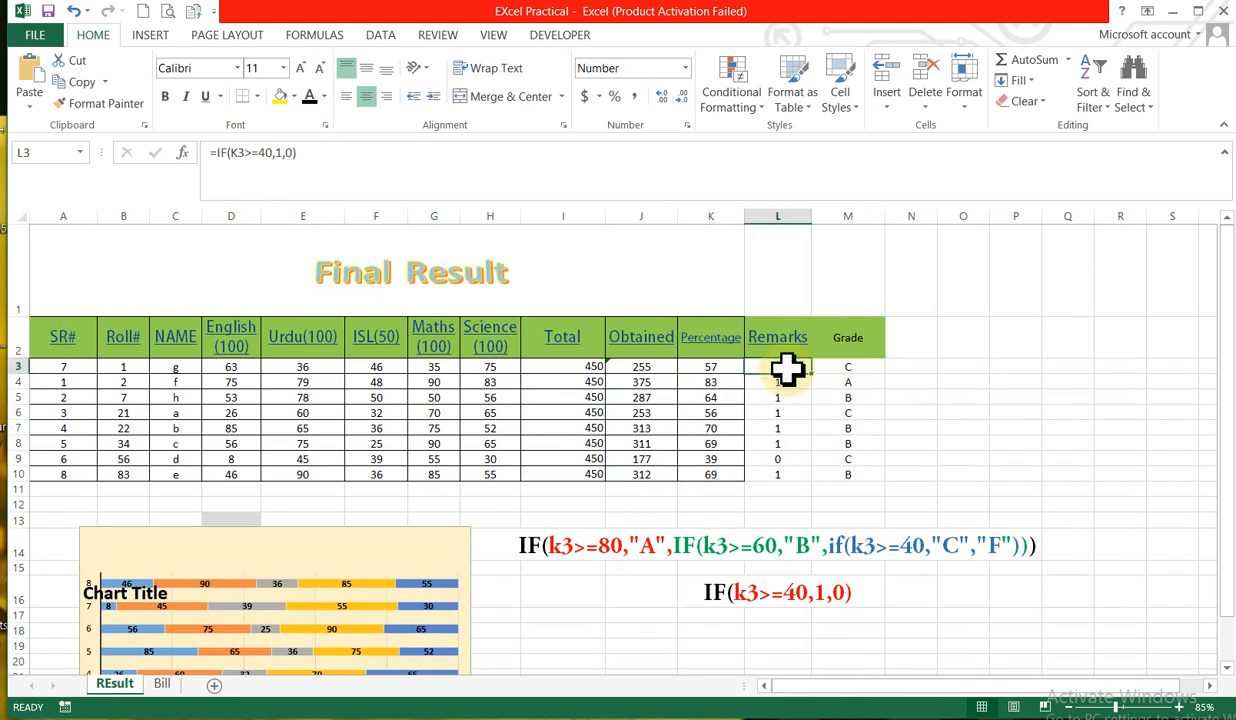
pyautogui.click(863, 371)
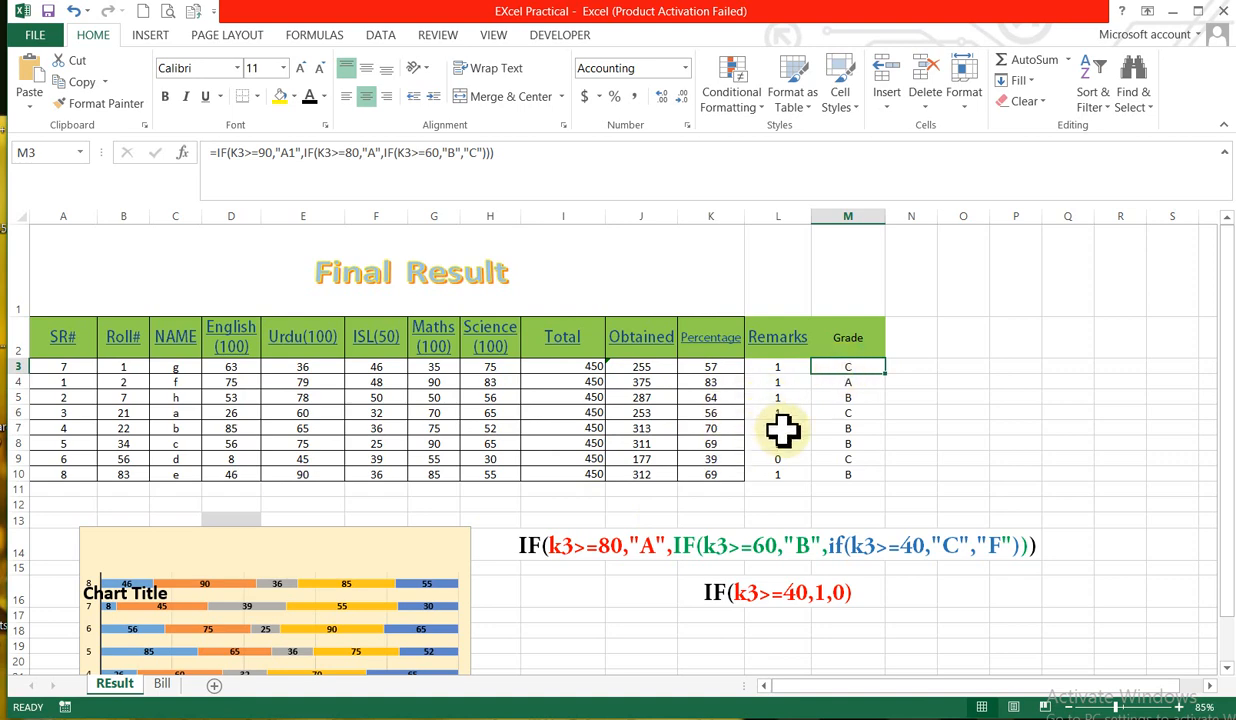
pyautogui.click(863, 410)
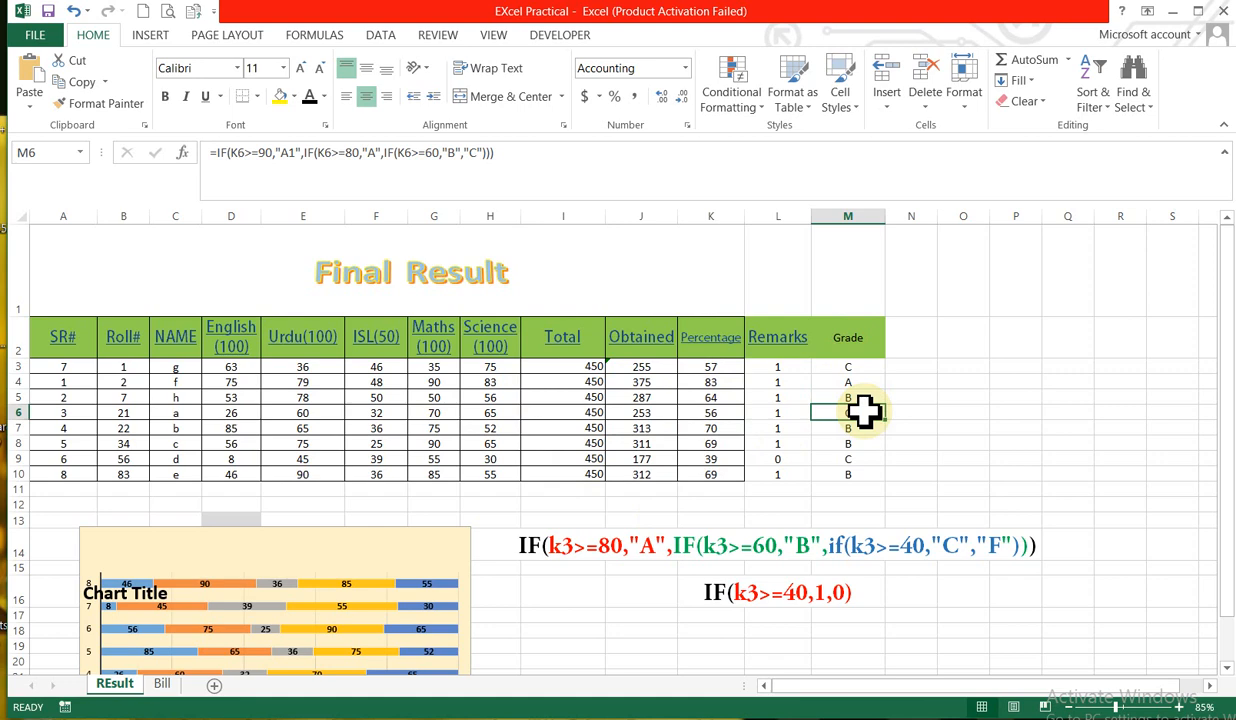
pyautogui.click(776, 398)
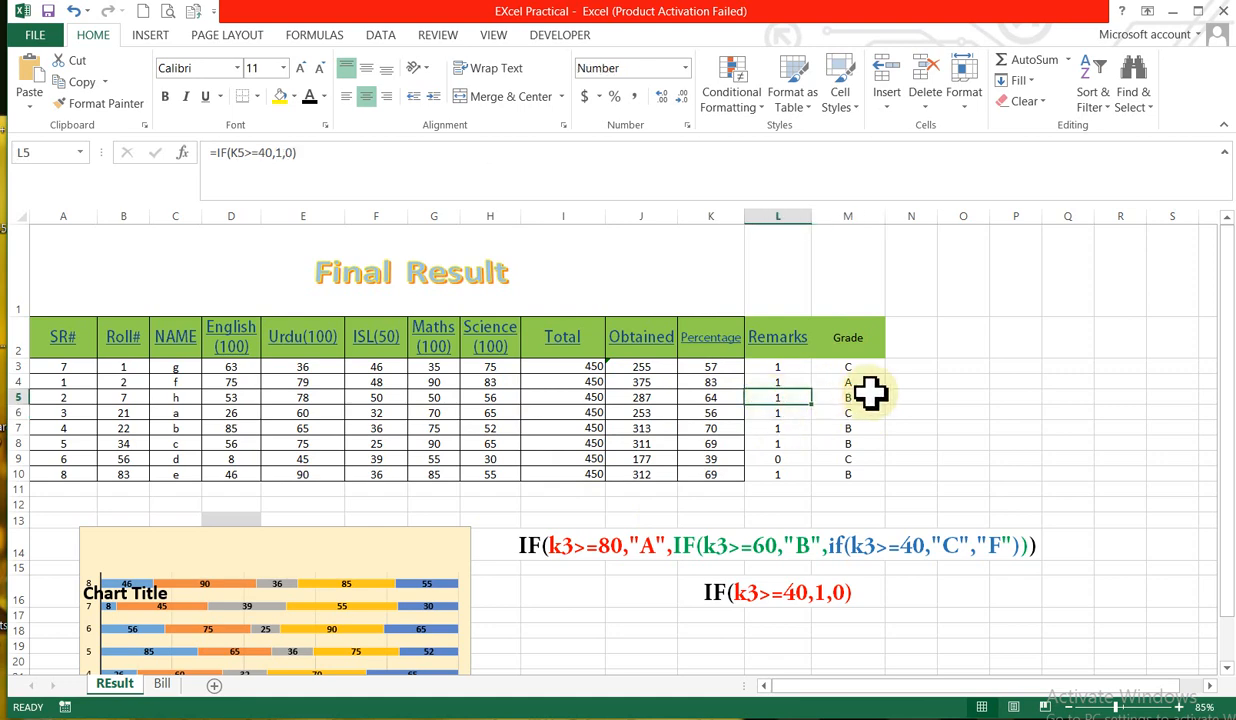
pyautogui.click(864, 337)
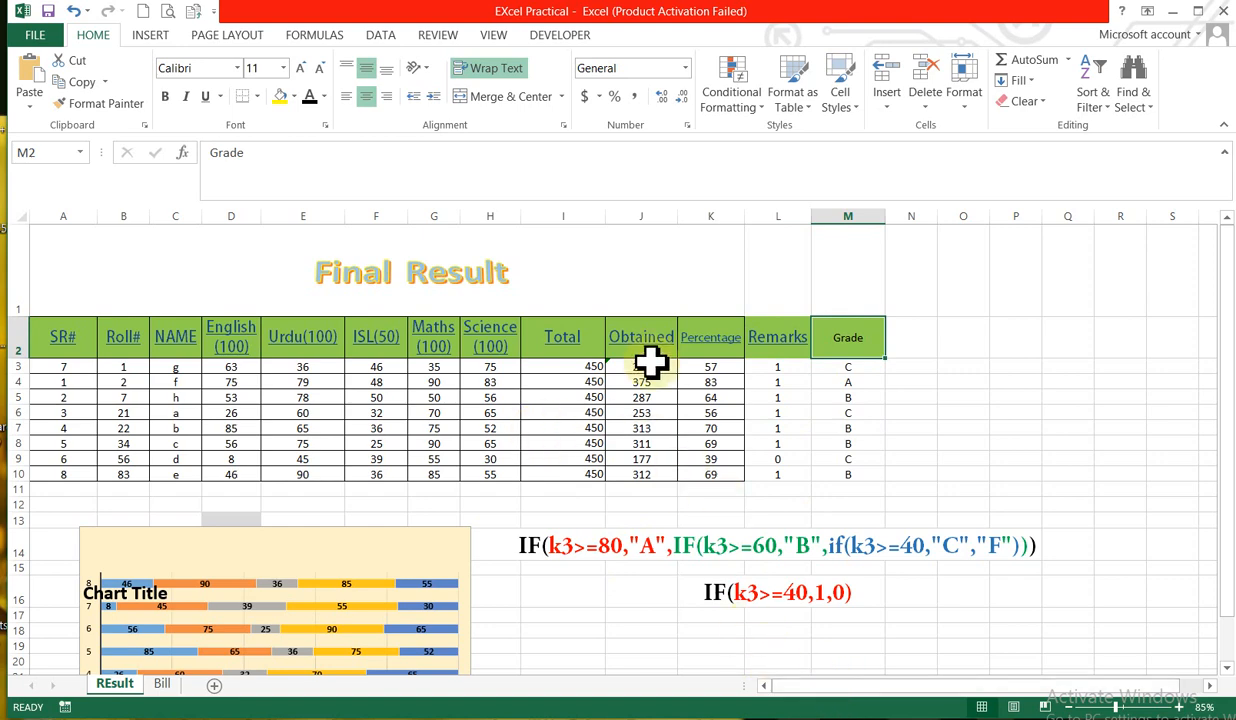
# Step: Remove duplicate values from Grade cells M3:M10, continuing with the current selection only and checking the Grade column
pyautogui.click(382, 40)
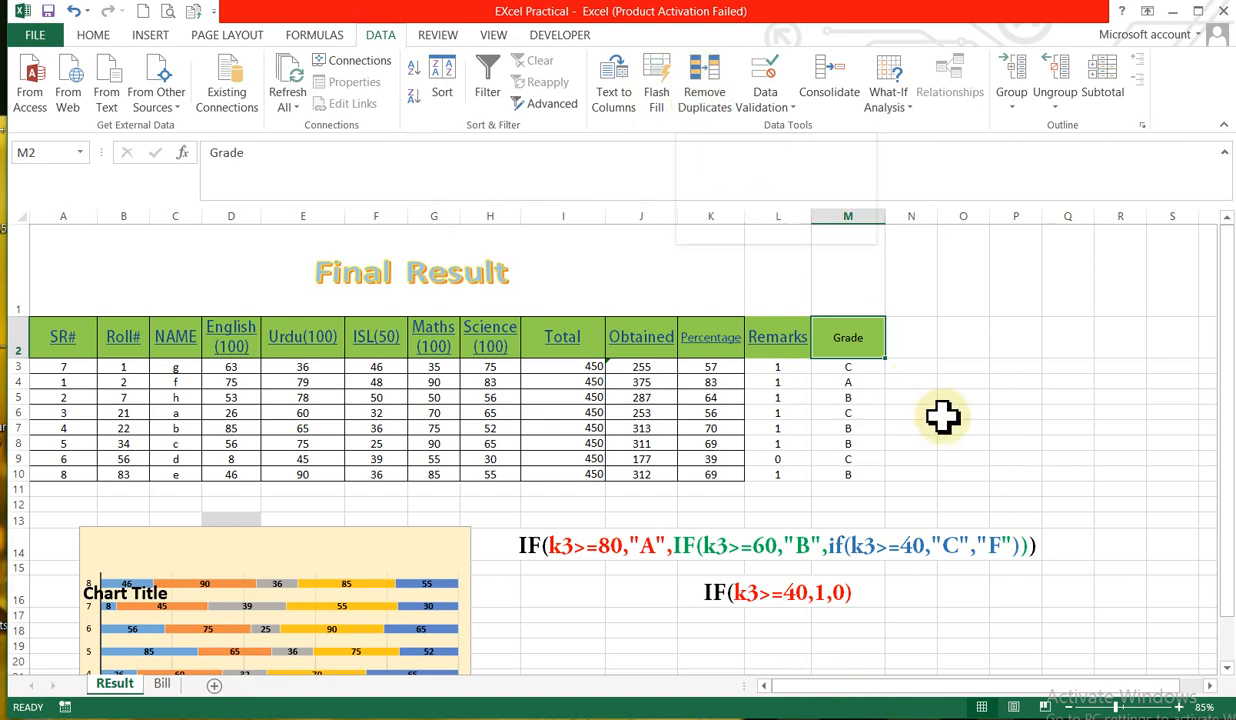
pyautogui.click(845, 368)
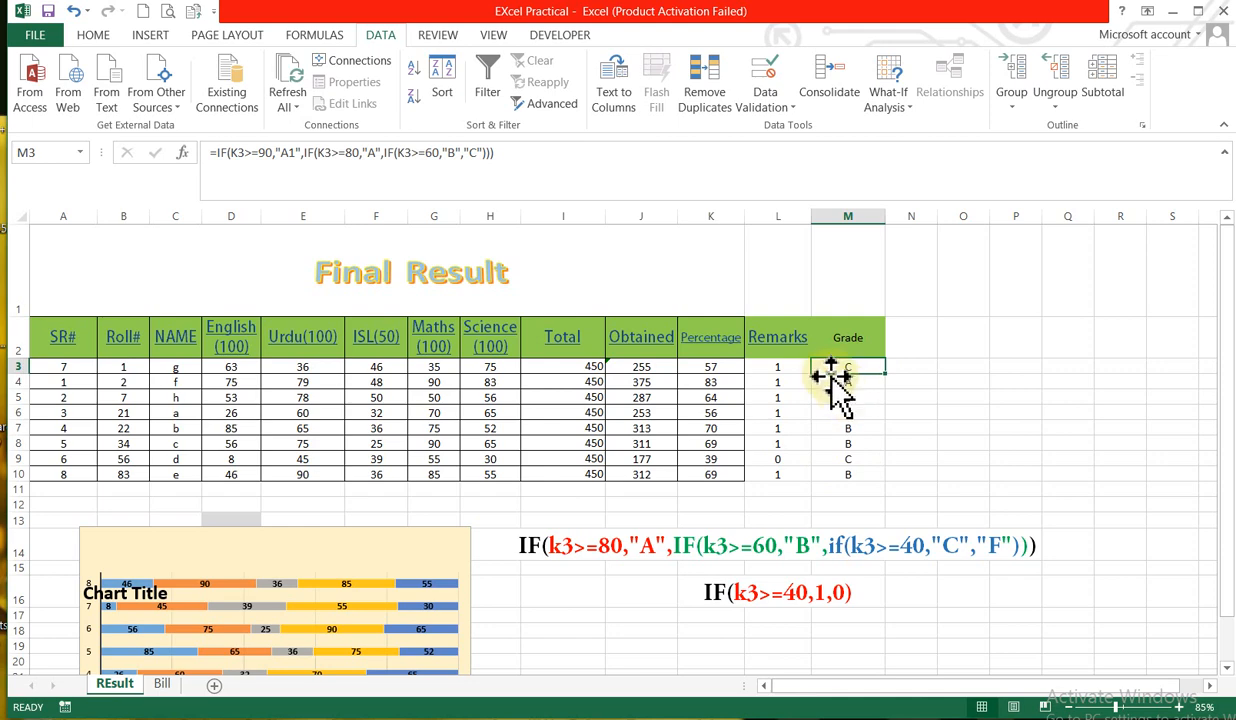
pyautogui.moveTo(845, 420); pyautogui.dragTo(848, 436)
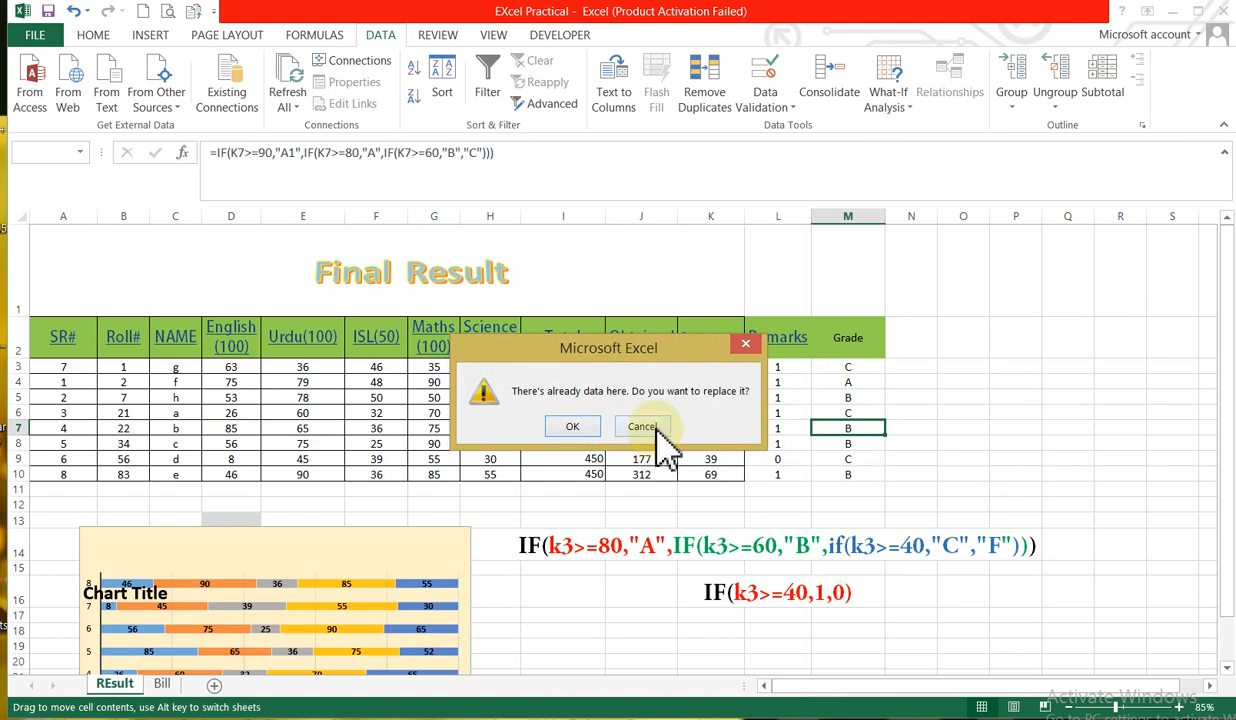
pyautogui.click(645, 428)
pyautogui.moveTo(817, 366); pyautogui.dragTo(838, 476)
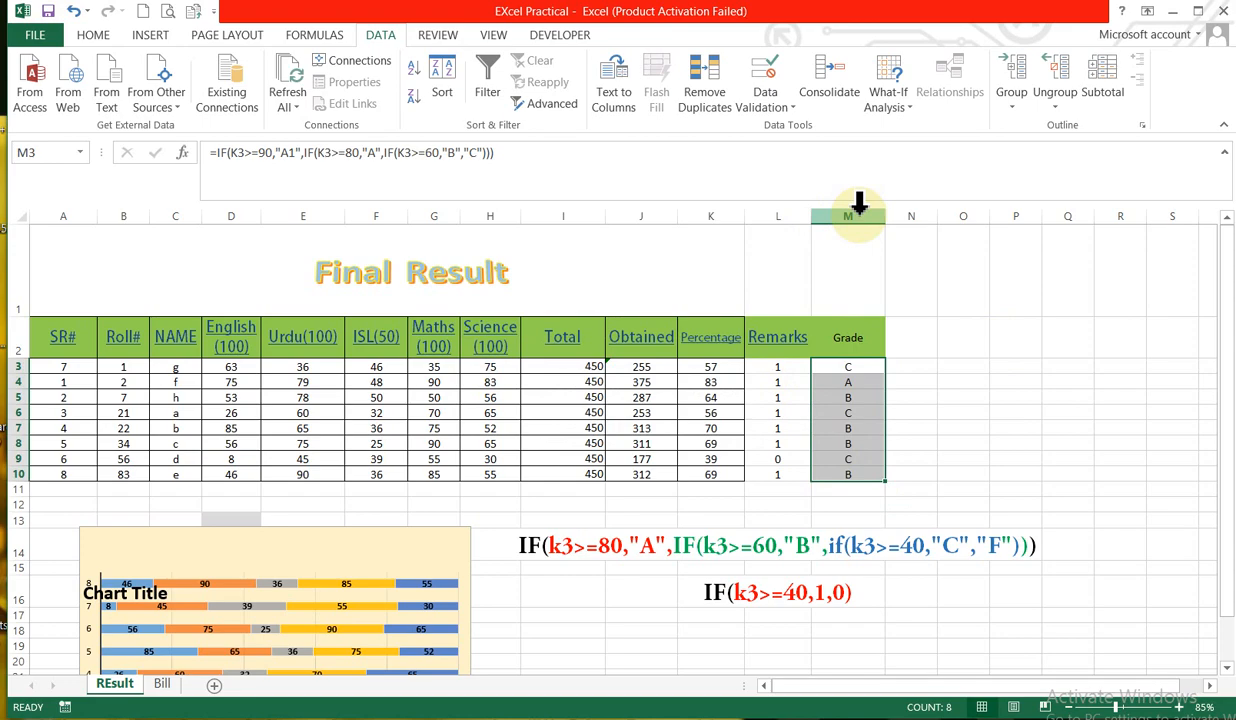
pyautogui.click(712, 98)
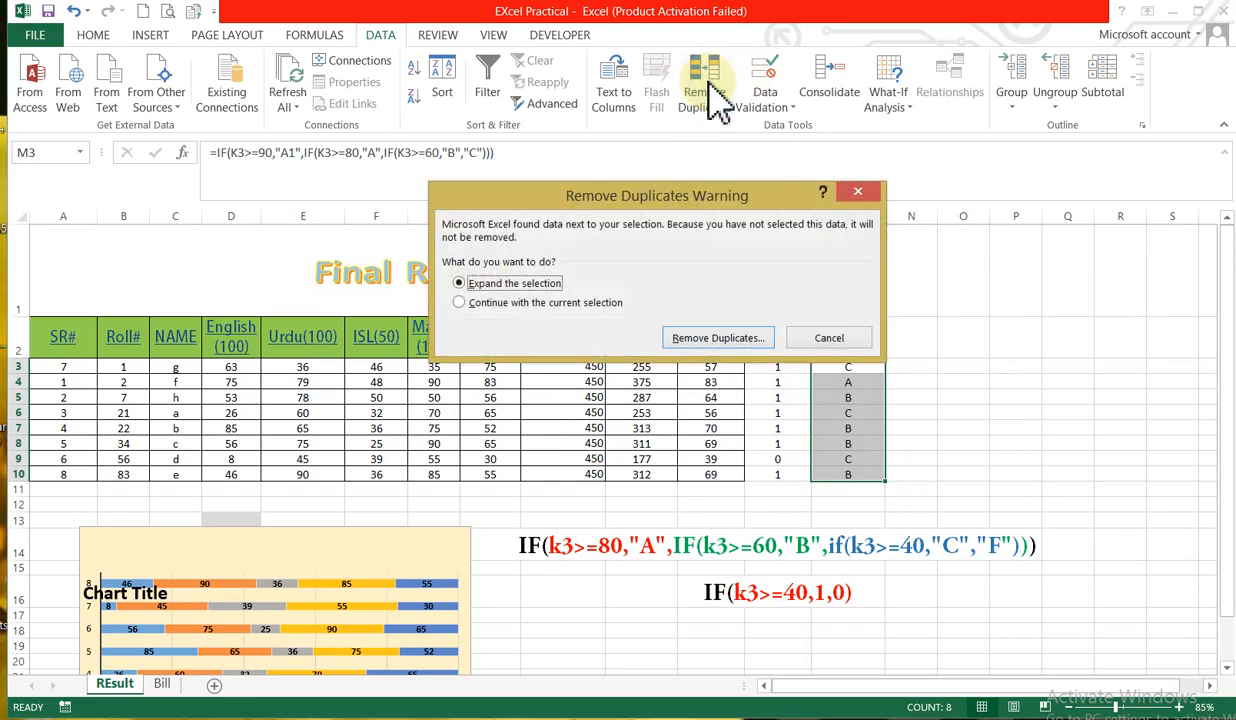
pyautogui.click(477, 303)
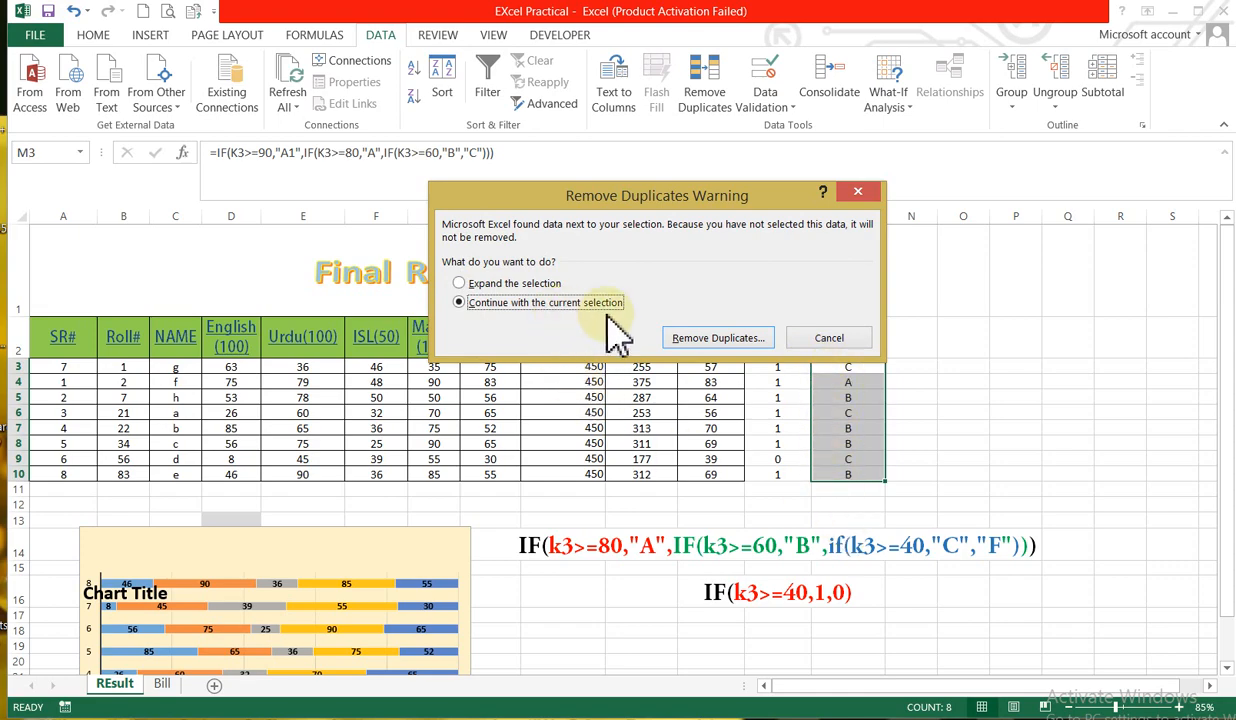
pyautogui.click(710, 338)
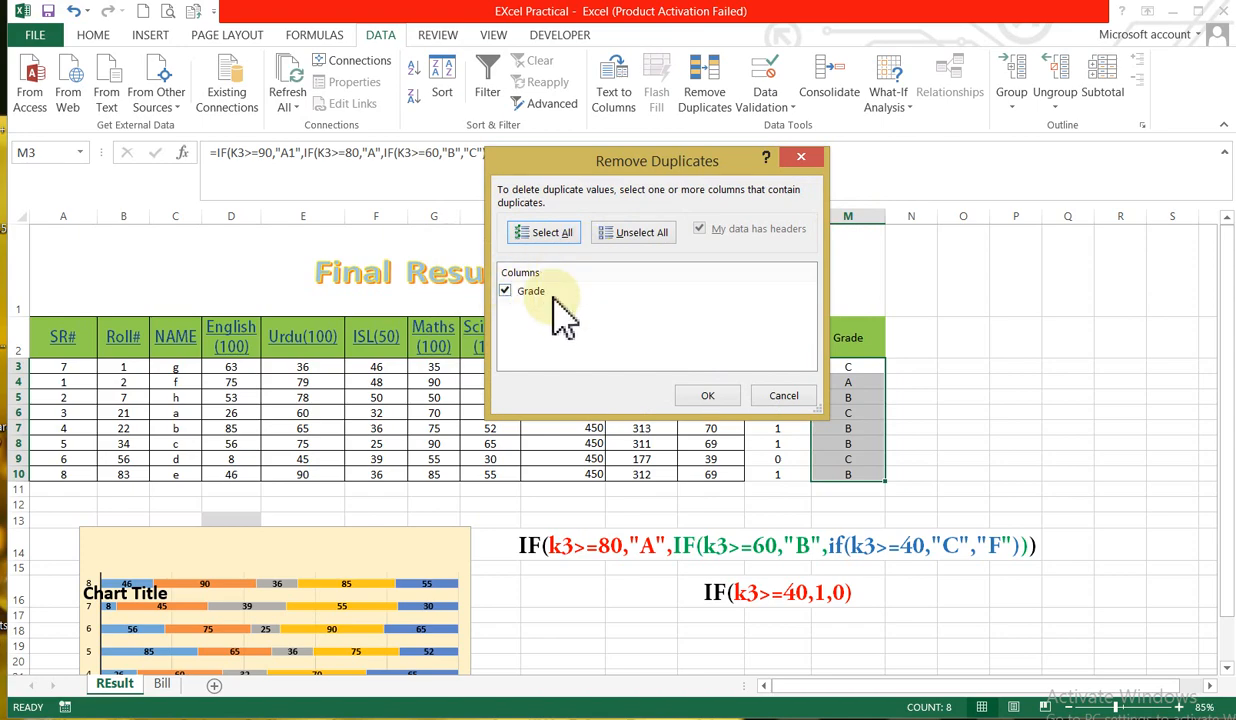
pyautogui.click(718, 396)
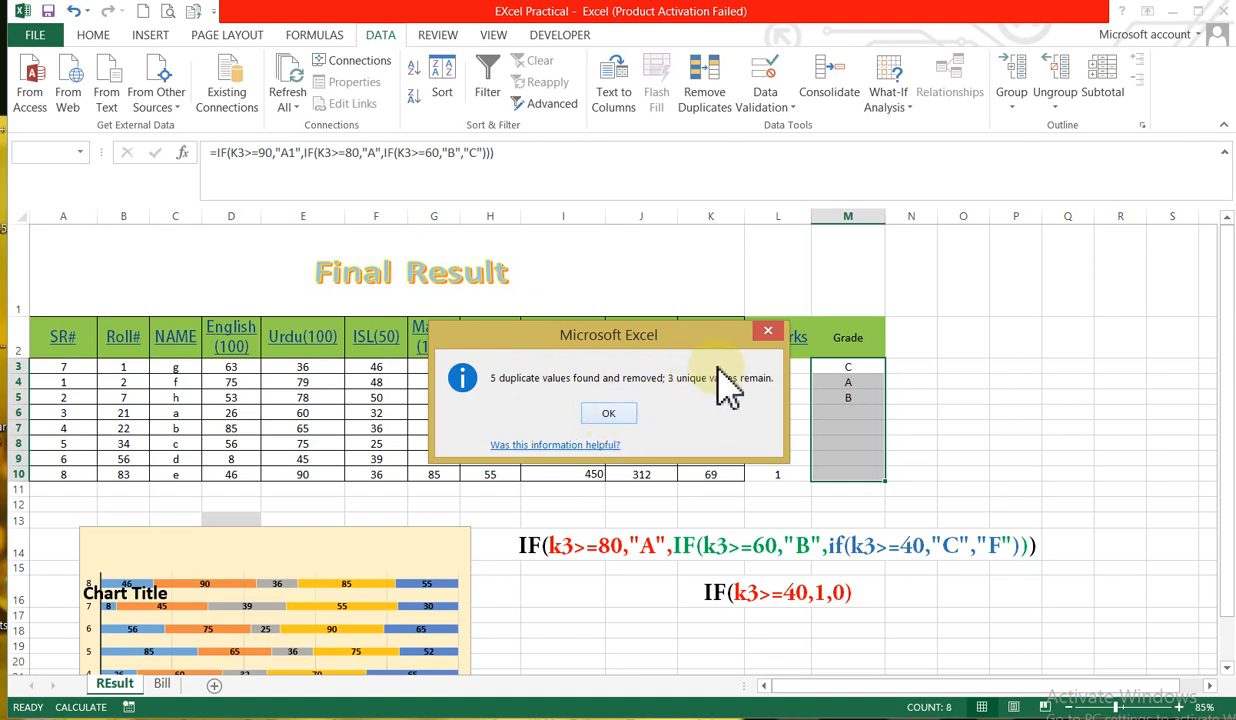
pyautogui.click(624, 410)
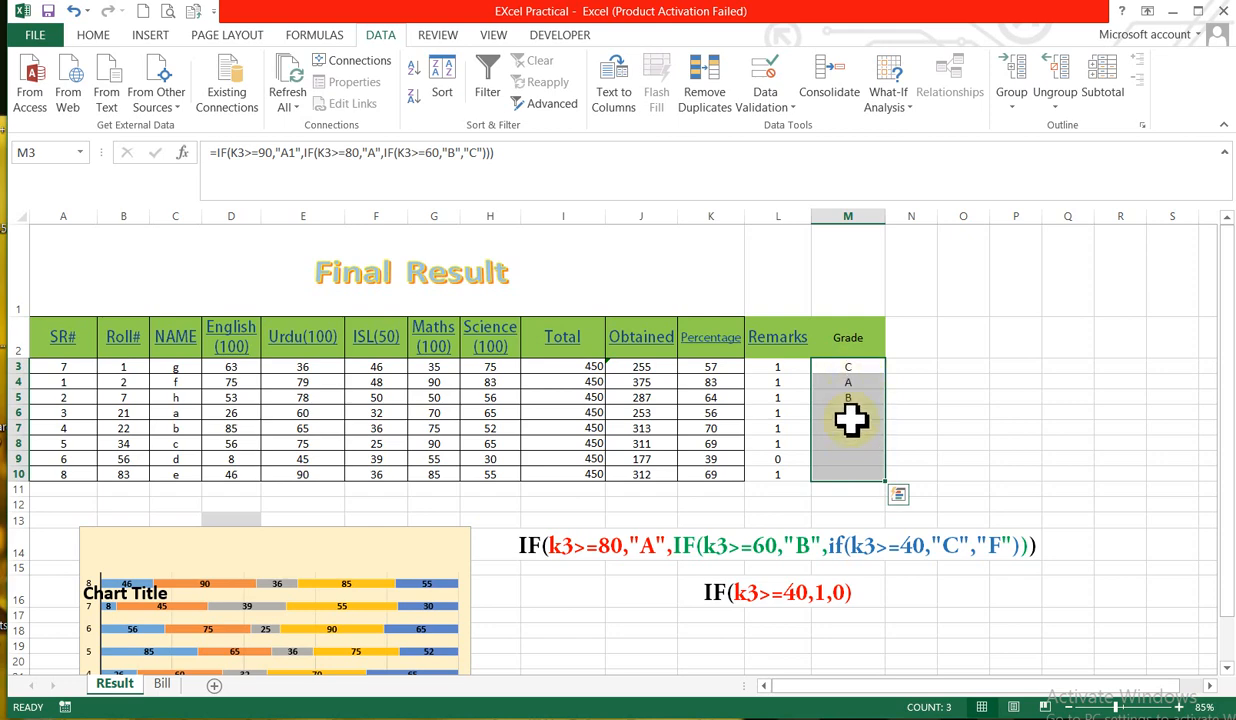
# Step: Refill the Grade column by copying the nested IF formula from M3 down through M10
pyautogui.click(852, 413)
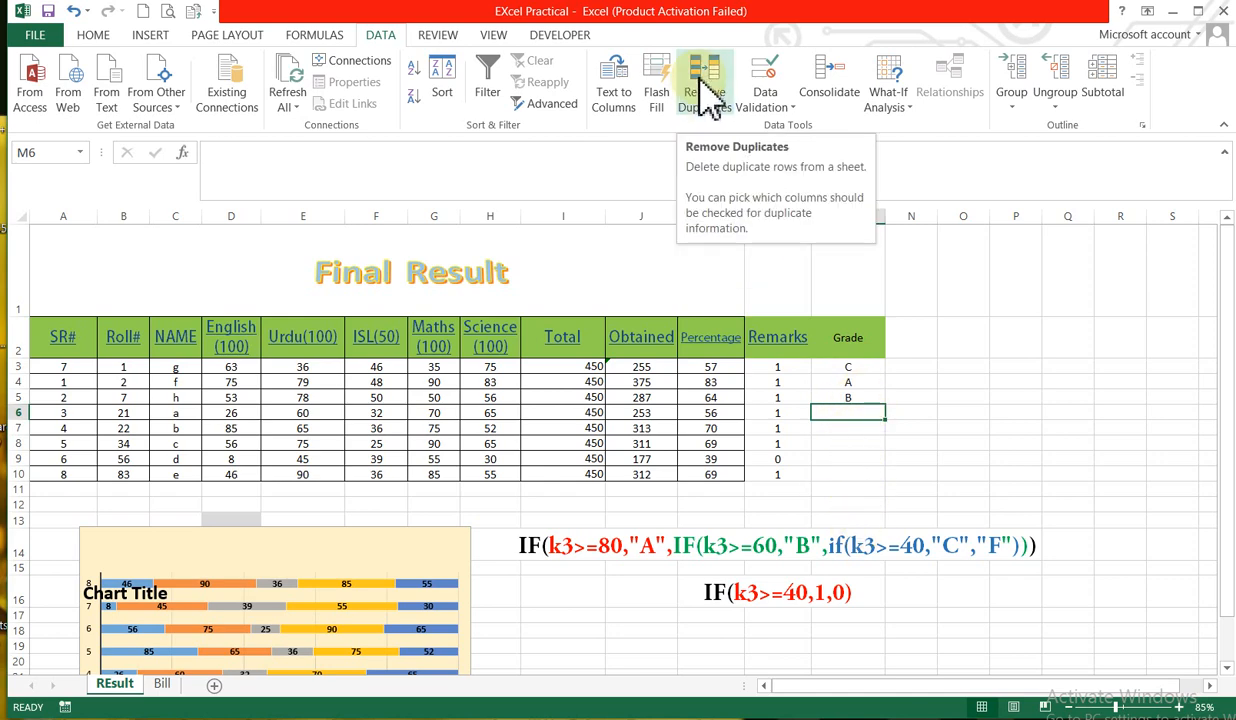
pyautogui.click(862, 367)
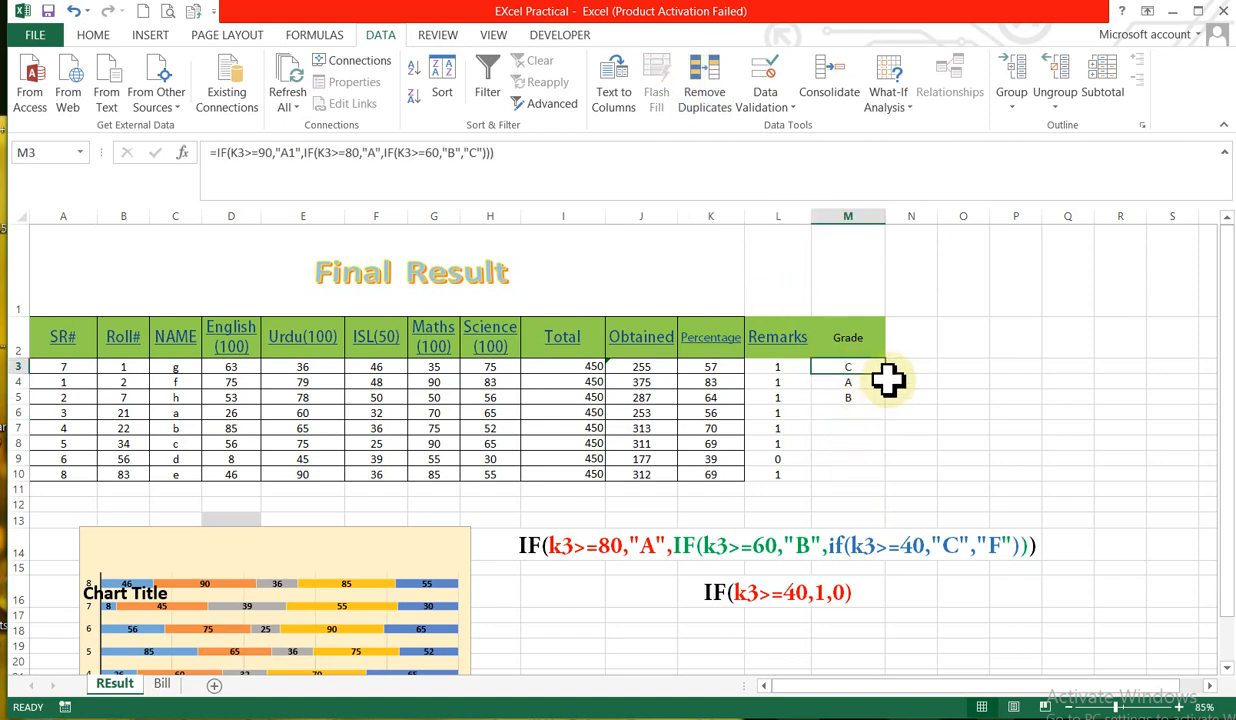
pyautogui.moveTo(887, 375); pyautogui.dragTo(880, 478)
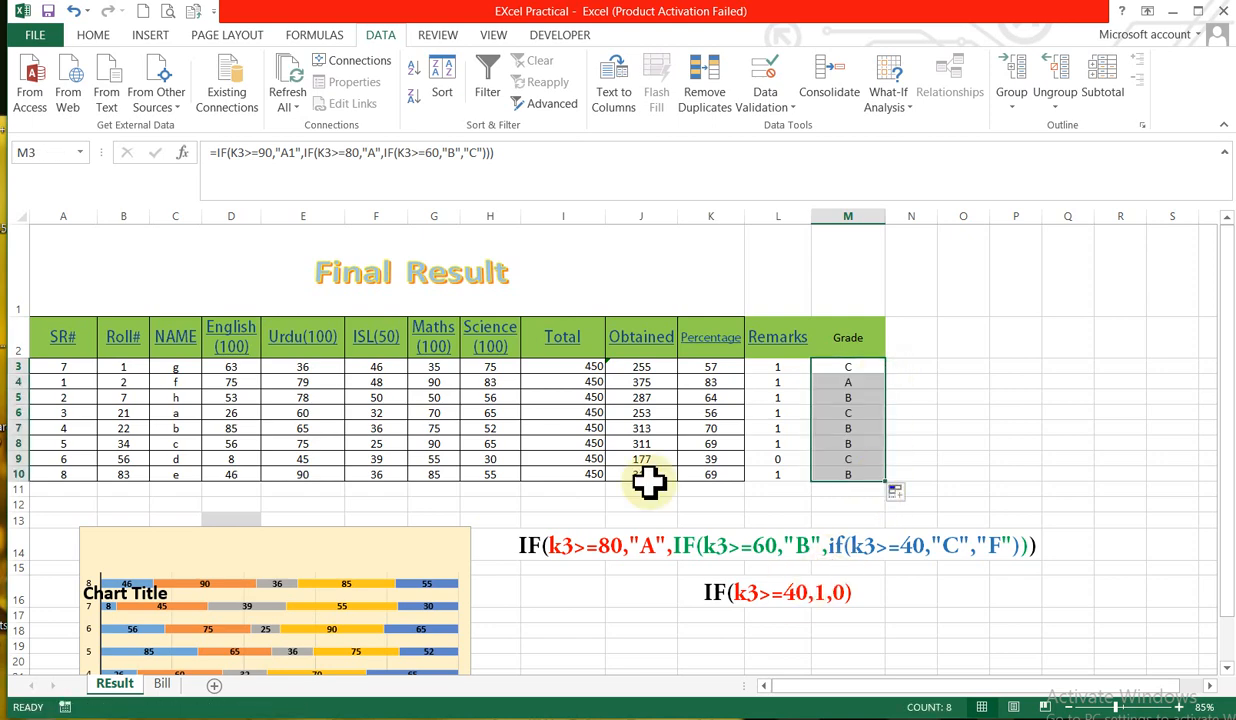
pyautogui.click(790, 70)
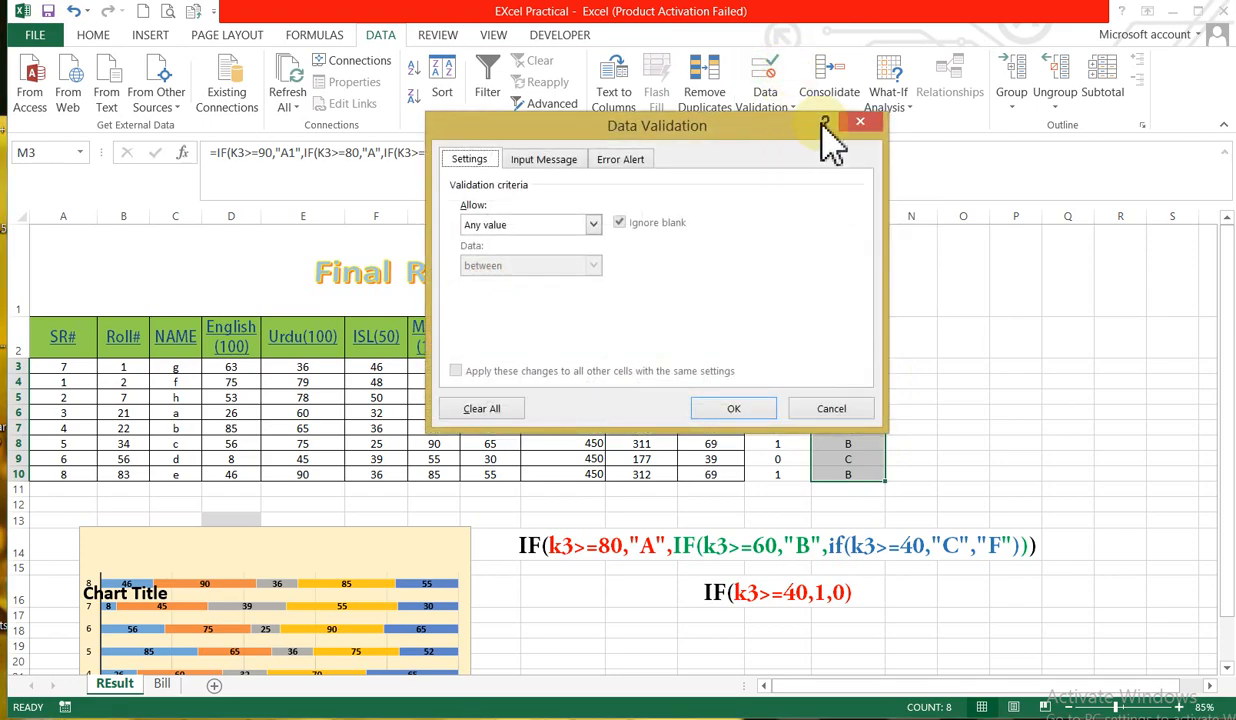
pyautogui.click(863, 121)
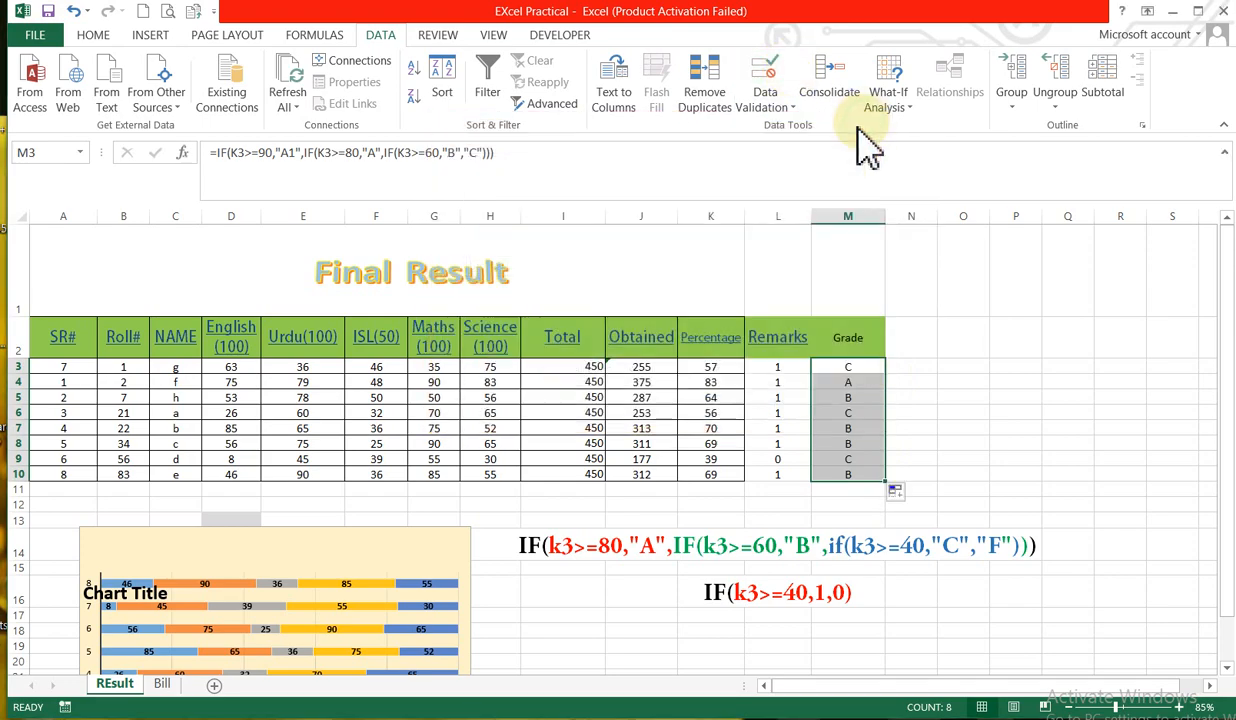
pyautogui.click(692, 413)
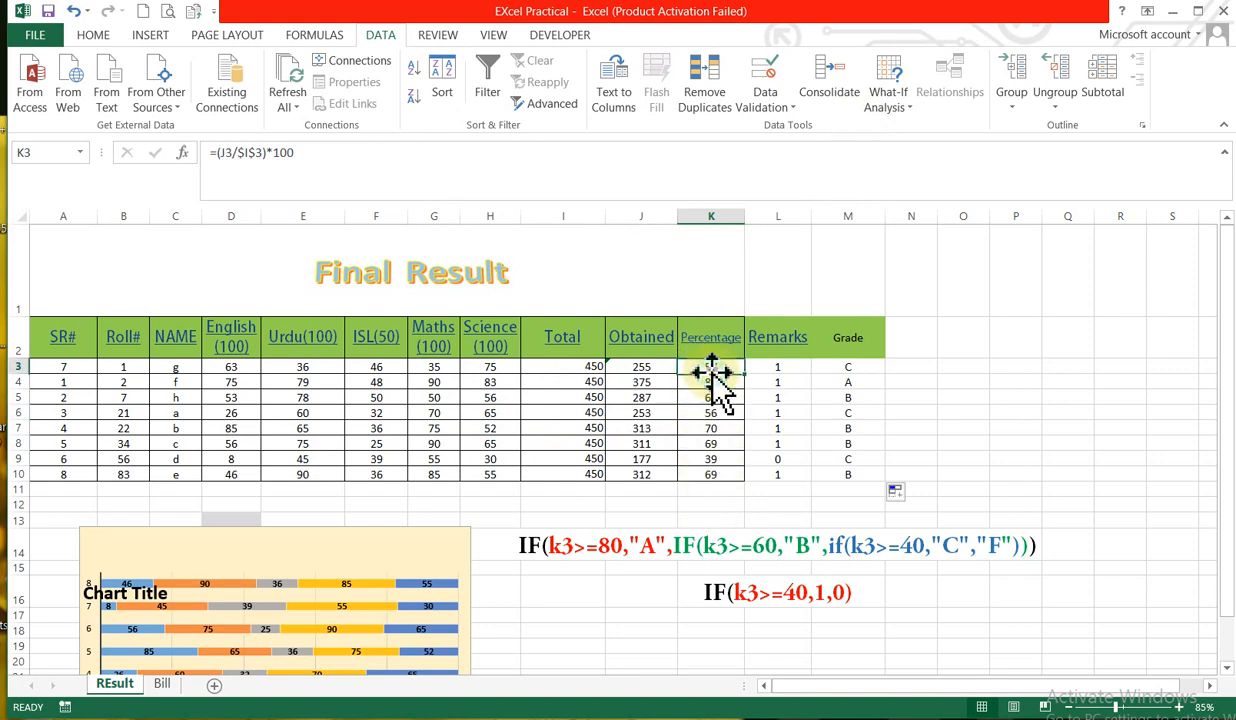
pyautogui.click(673, 544)
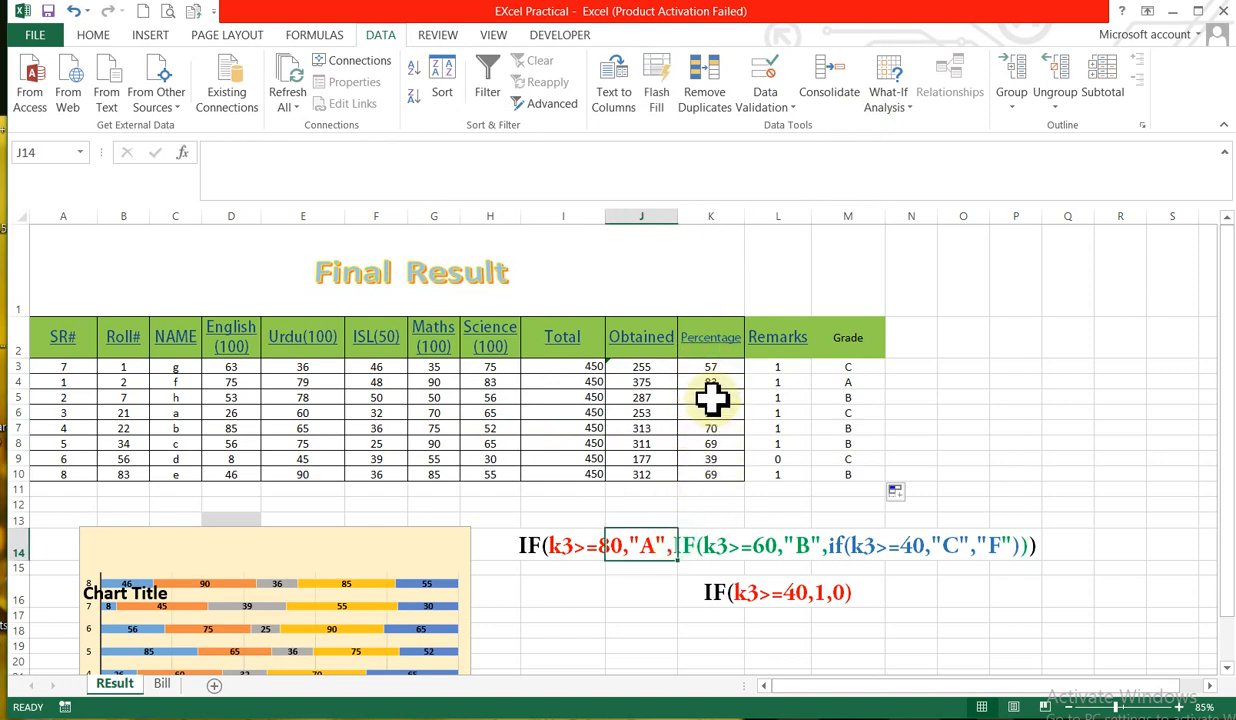
# Step: Apply data validation to Obtained cells J3:J10, allowing whole numbers between a minimum of 0 and a chosen maximum
pyautogui.moveTo(625, 362); pyautogui.dragTo(648, 475)
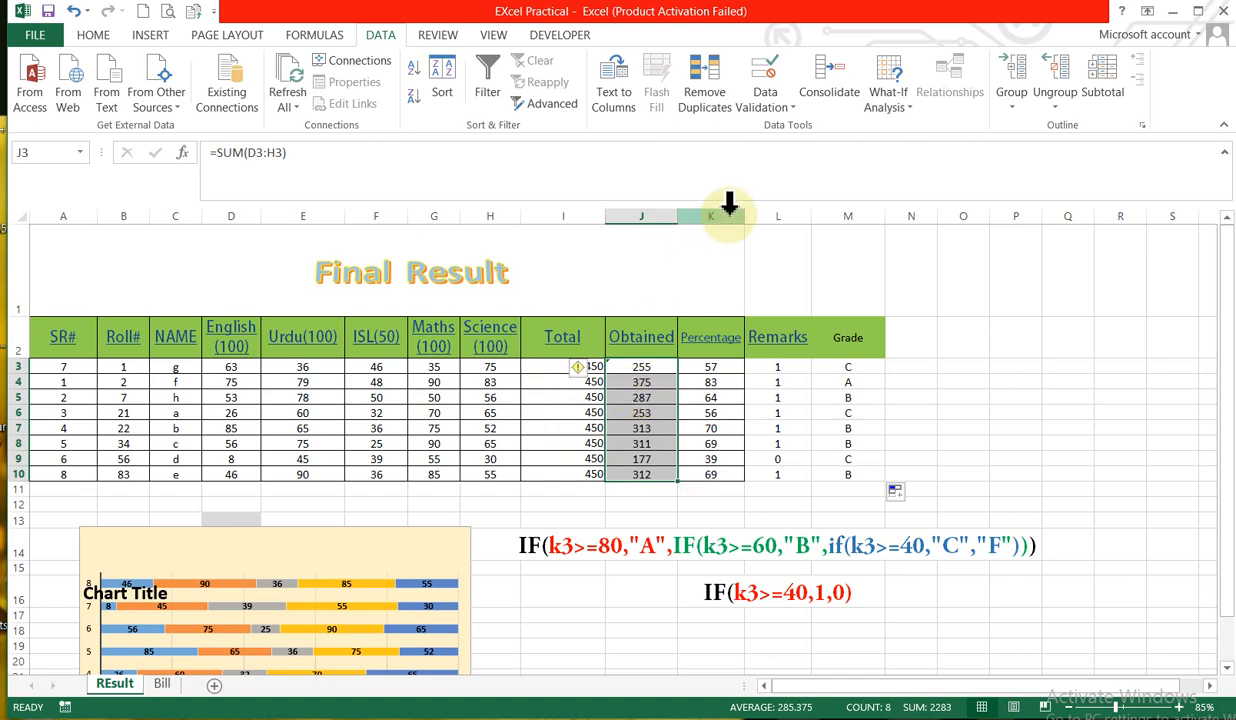
pyautogui.click(782, 110)
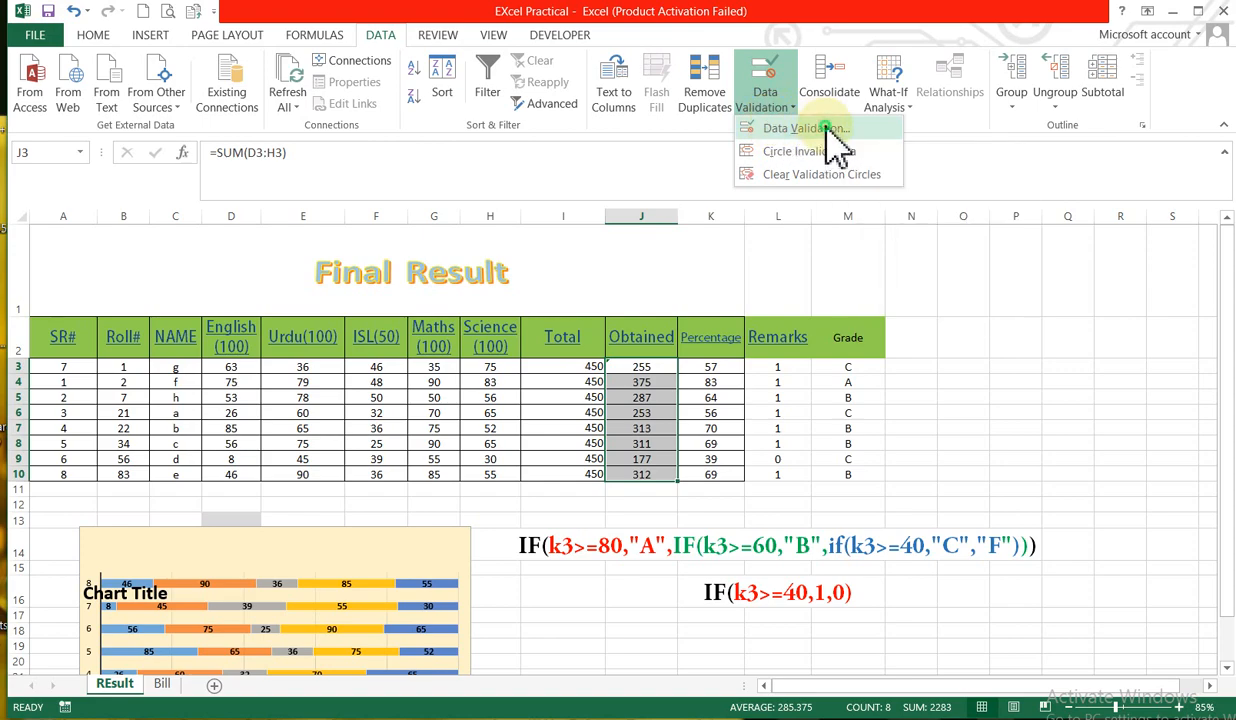
pyautogui.click(822, 128)
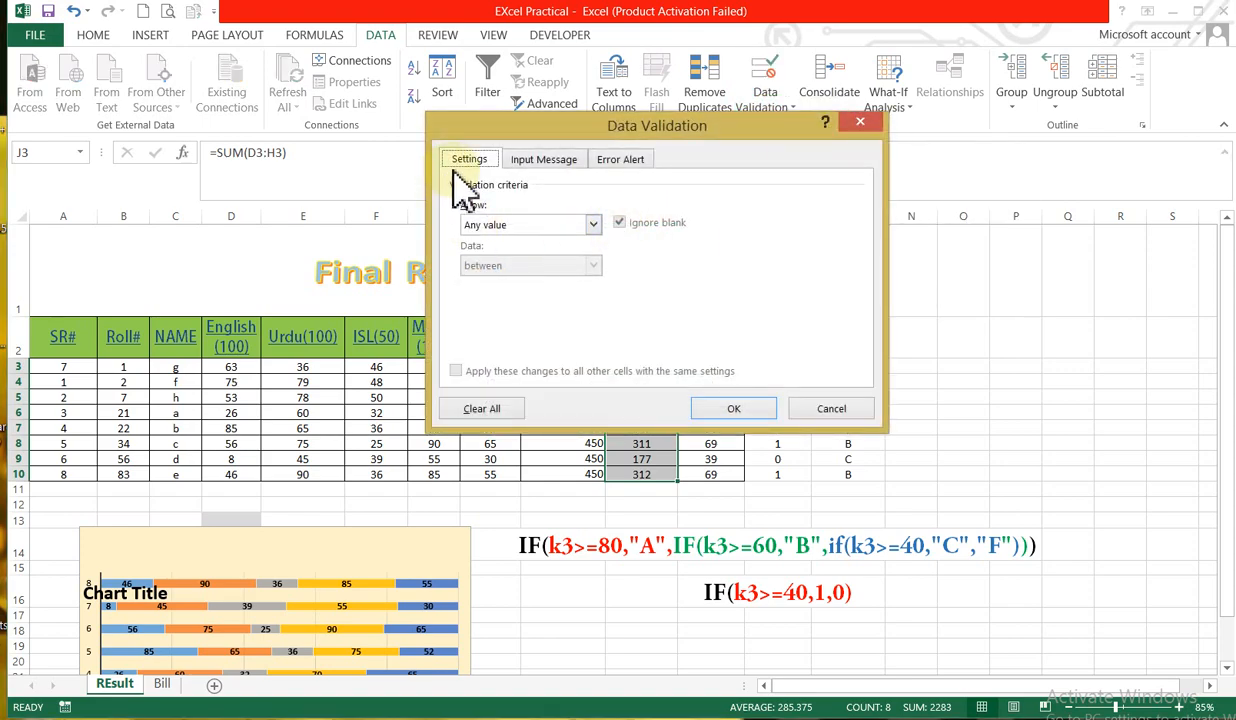
pyautogui.click(594, 224)
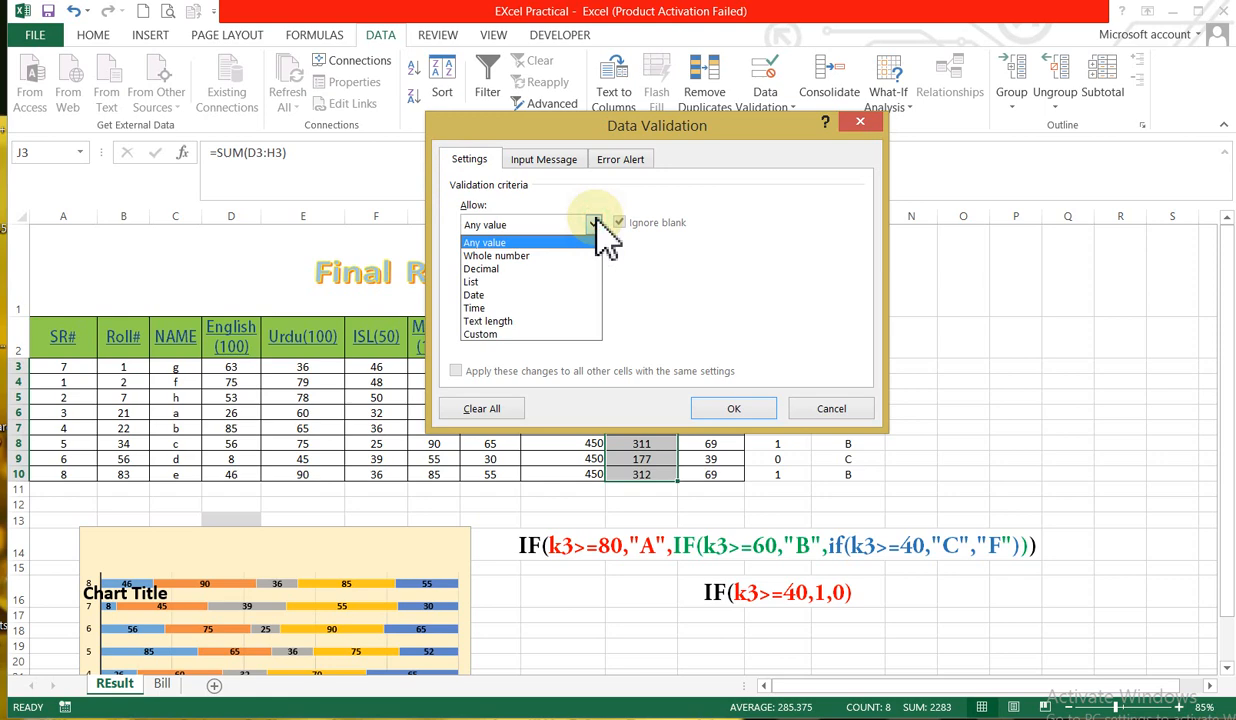
pyautogui.click(512, 260)
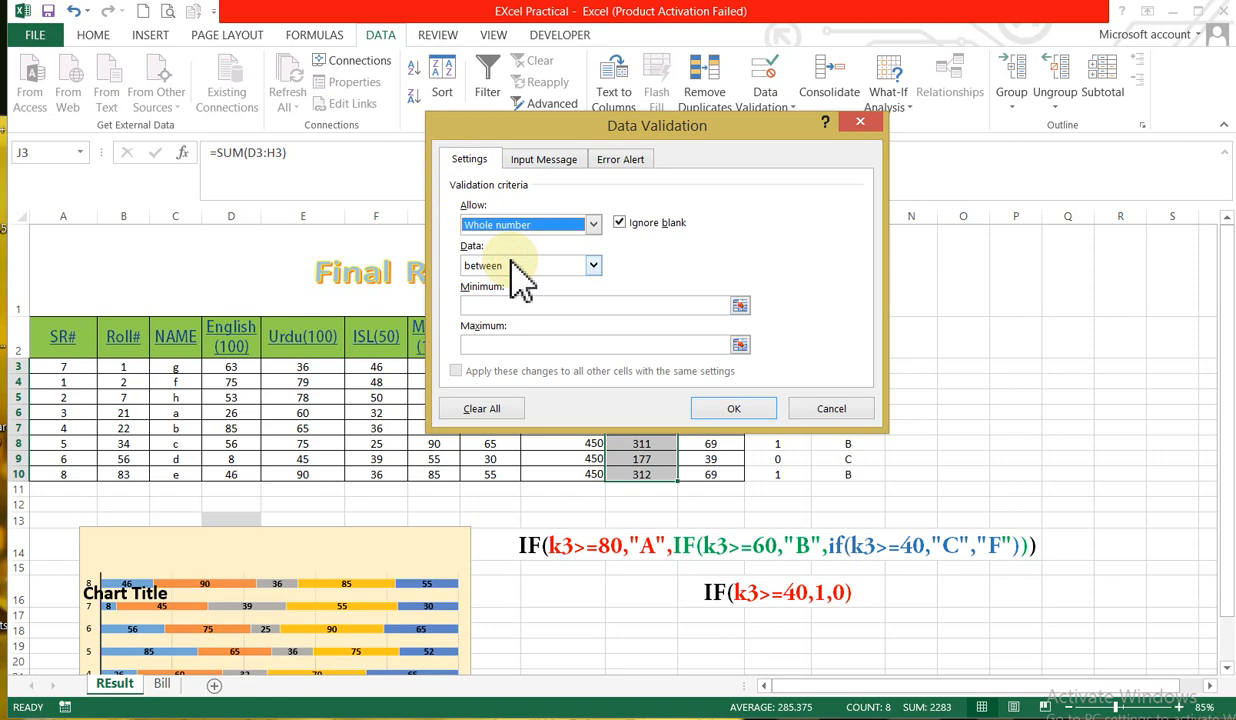
pyautogui.click(594, 265)
pyautogui.click(595, 265)
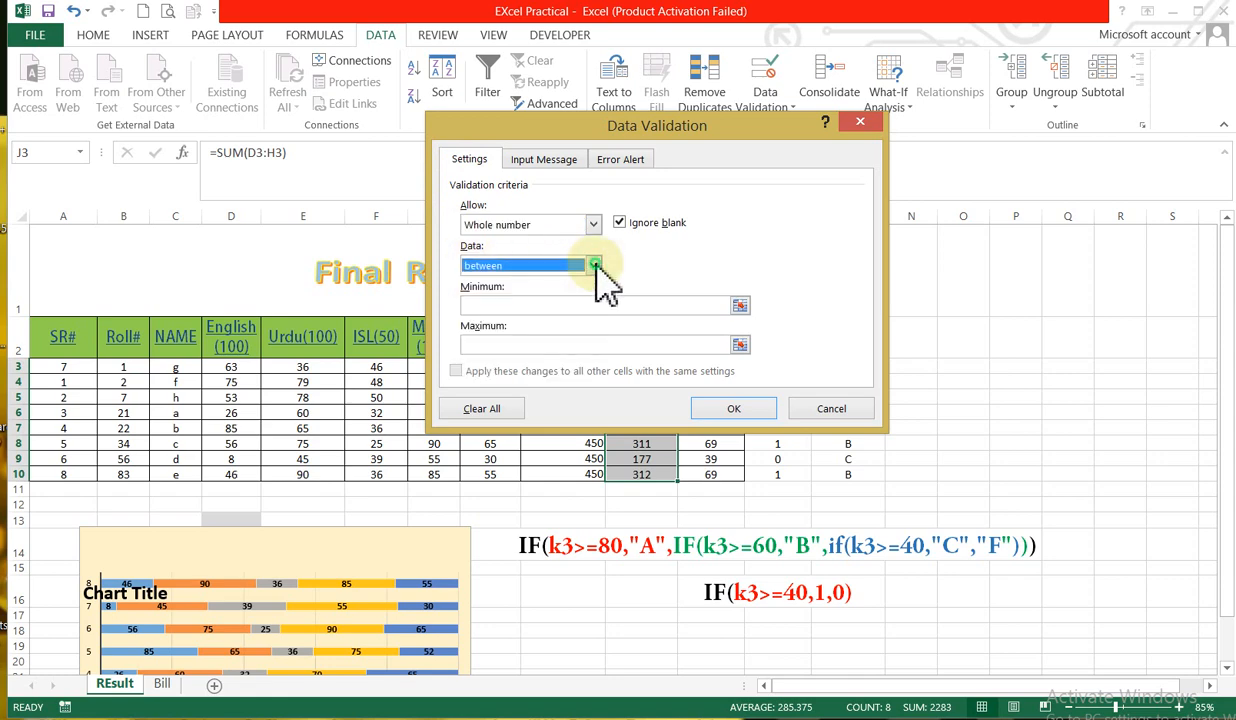
pyautogui.click(534, 305)
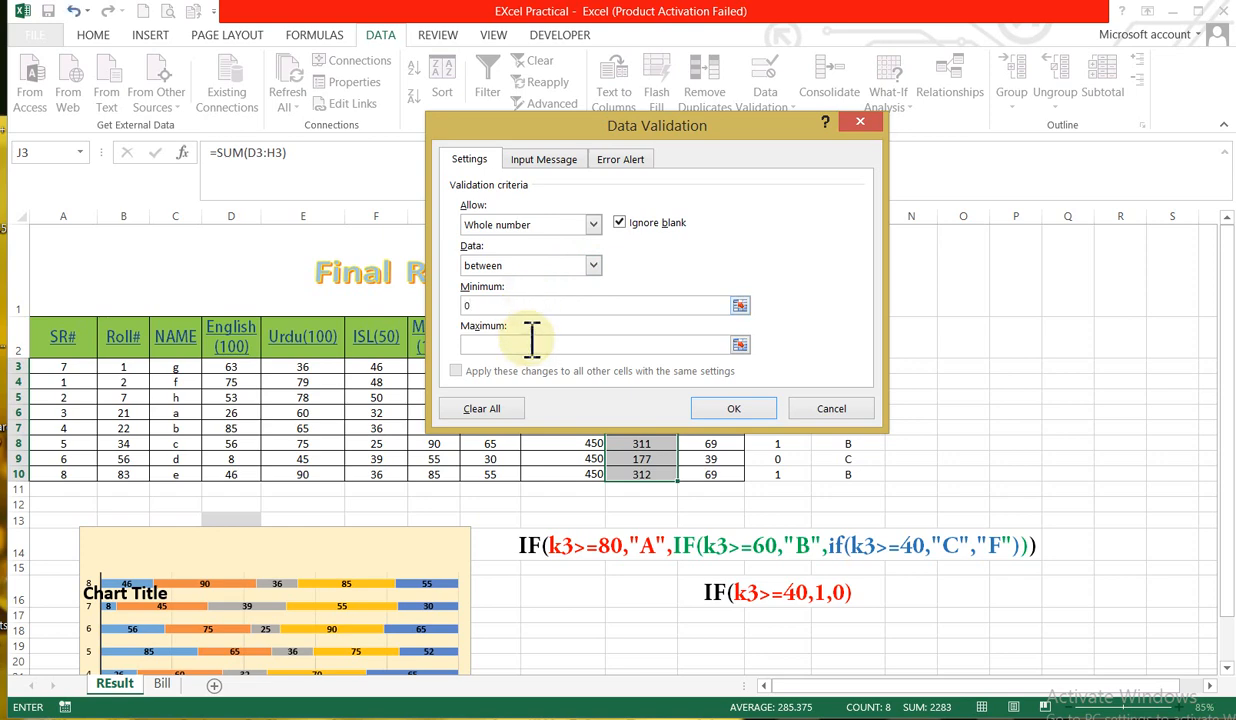
pyautogui.click(531, 343)
pyautogui.click(734, 409)
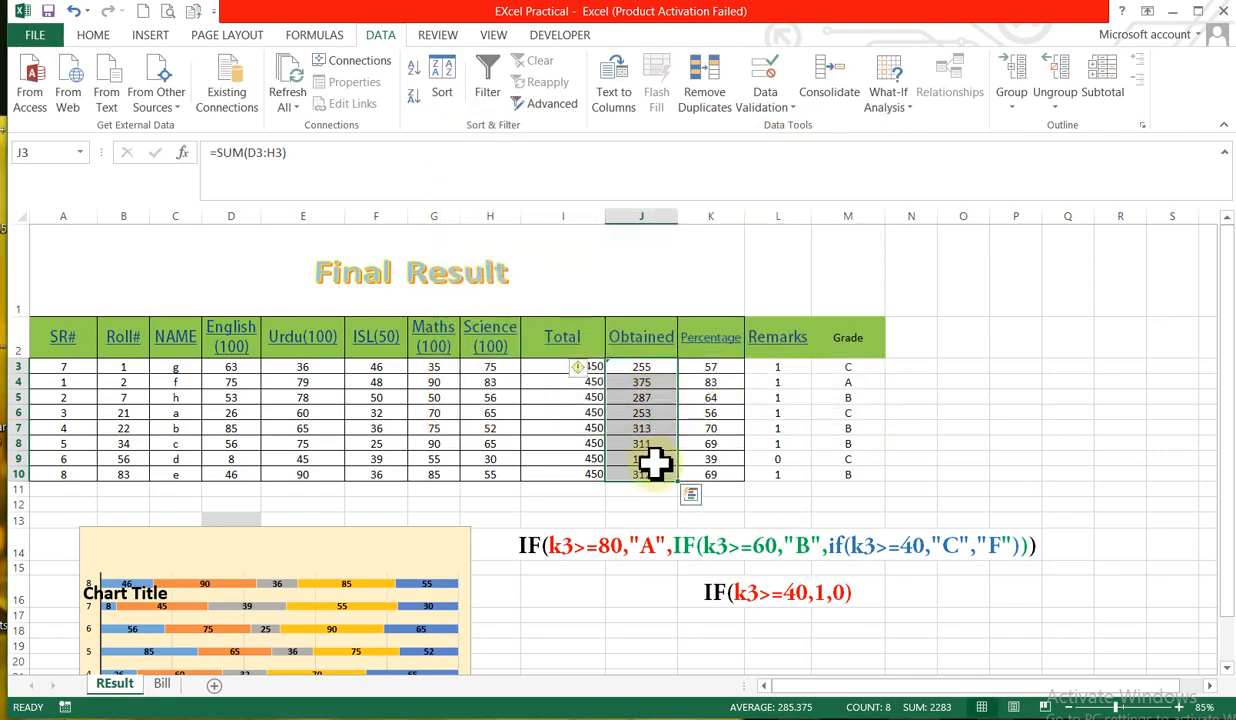
# Step: Circle invalid data in the Obtained column and test the validation rule by trying to enter 456 in cell J8
pyautogui.click(792, 108)
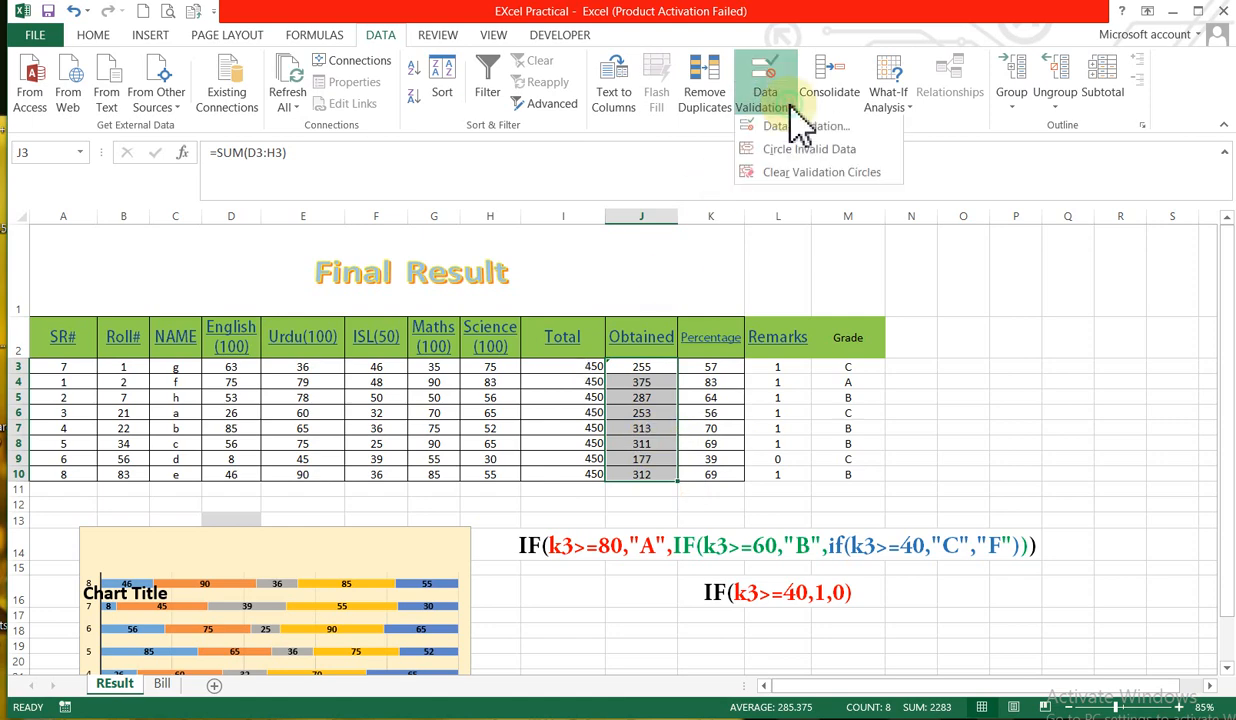
pyautogui.click(816, 154)
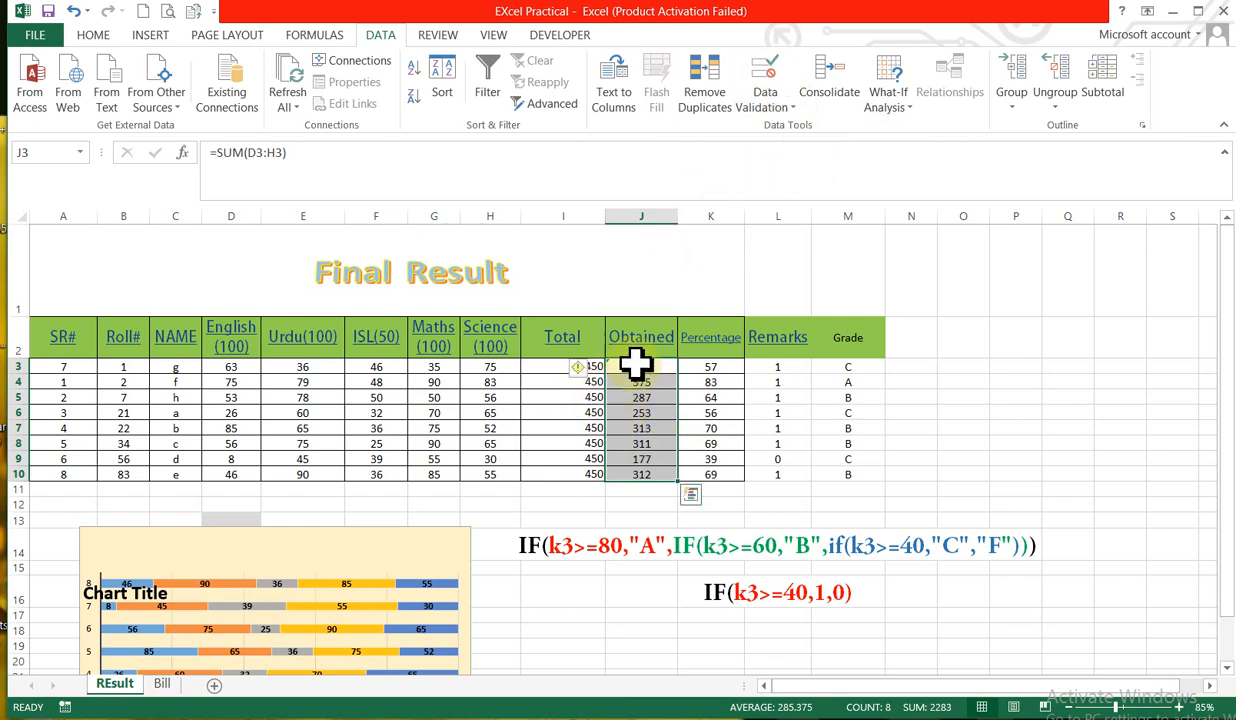
pyautogui.click(650, 443)
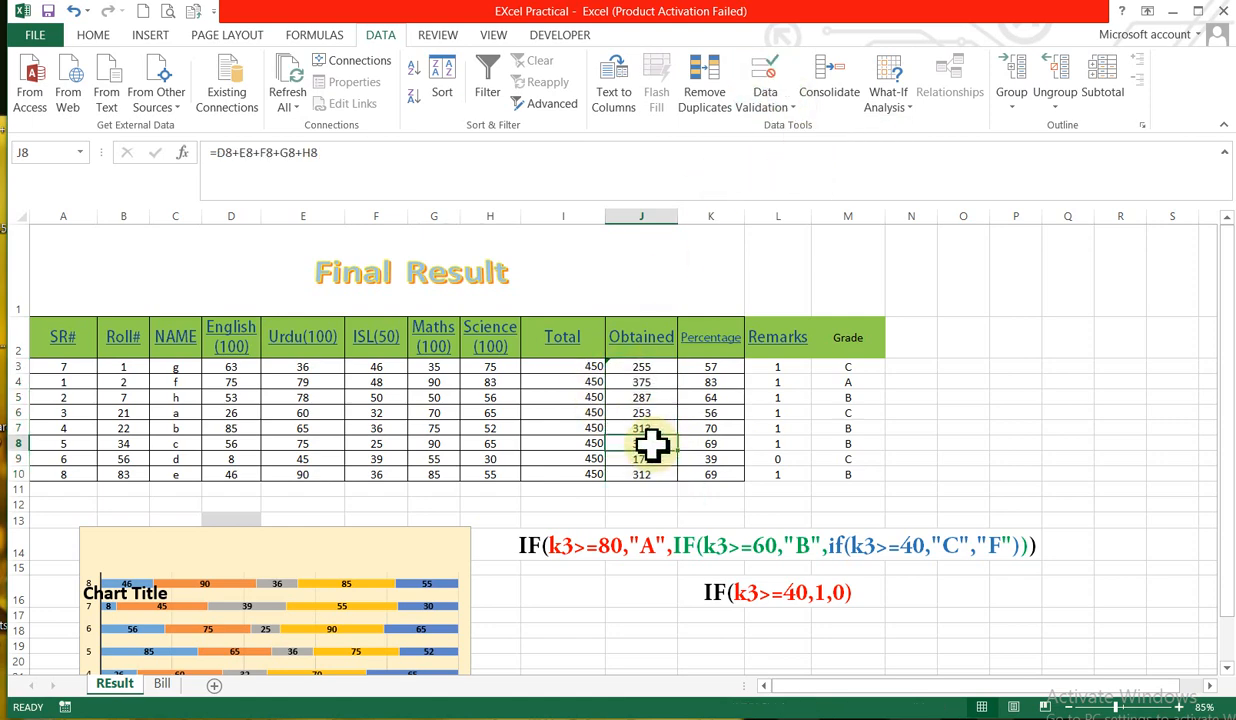
pyautogui.write('456')
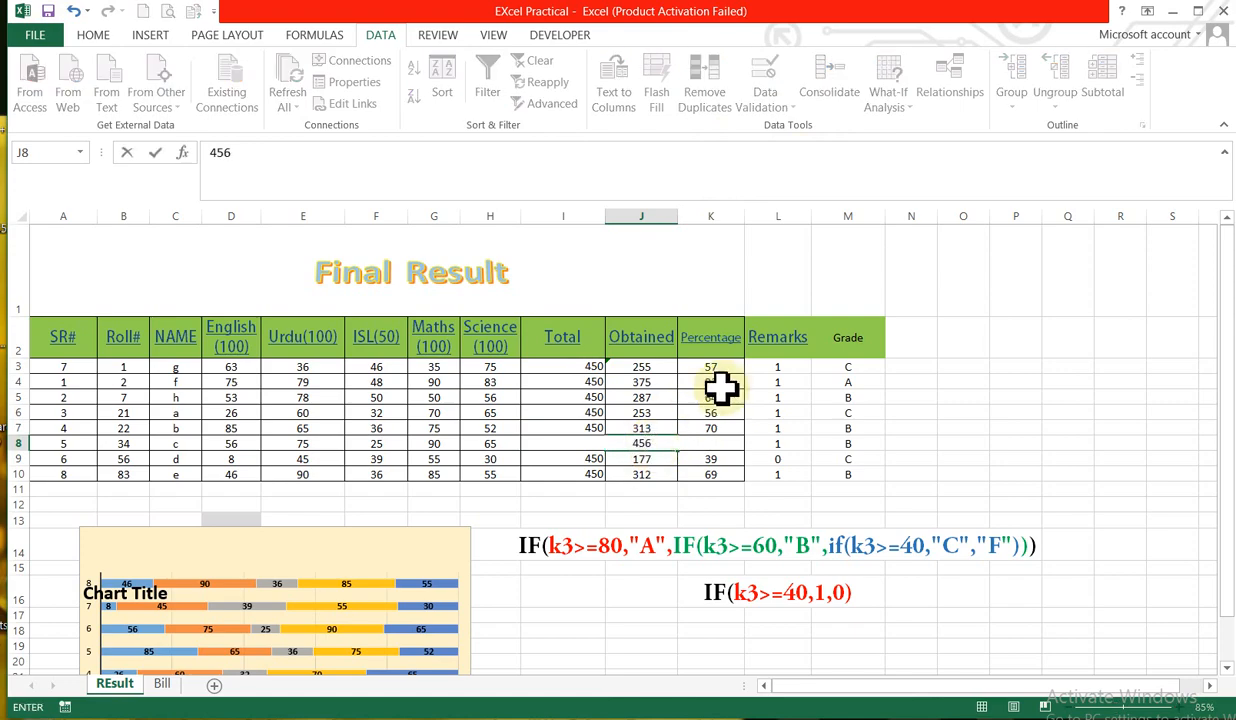
pyautogui.press('Return')
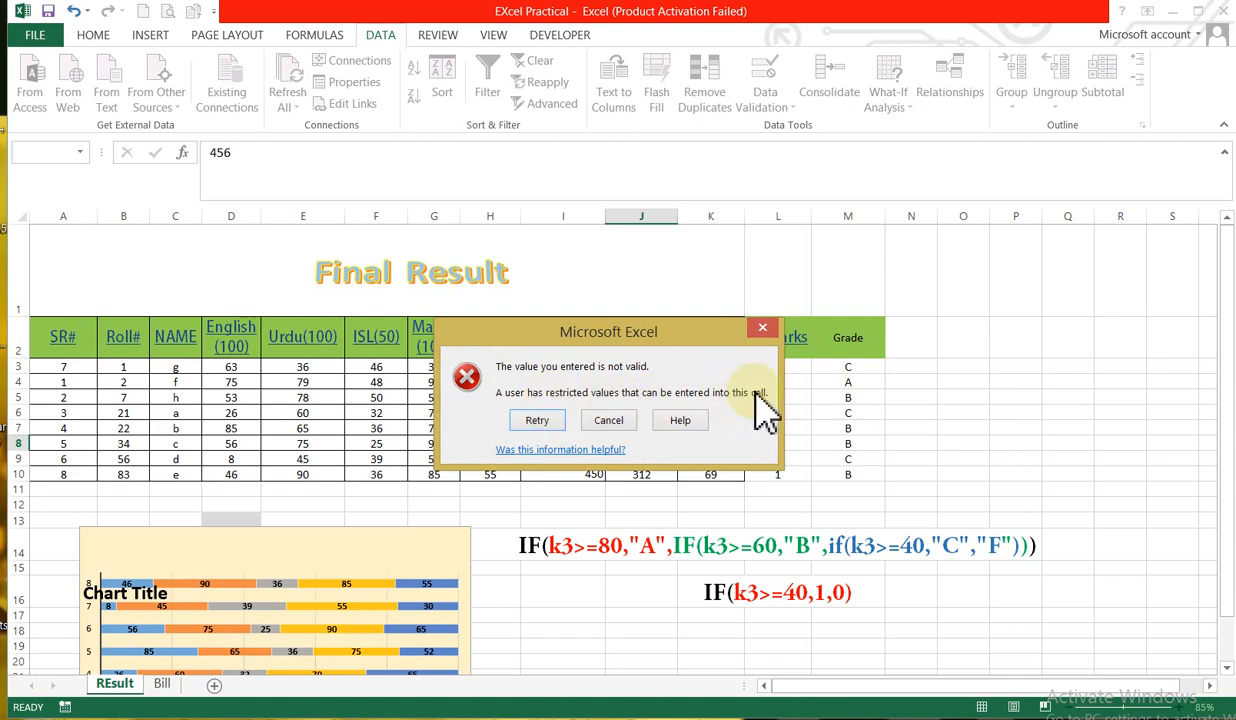
pyautogui.click(539, 423)
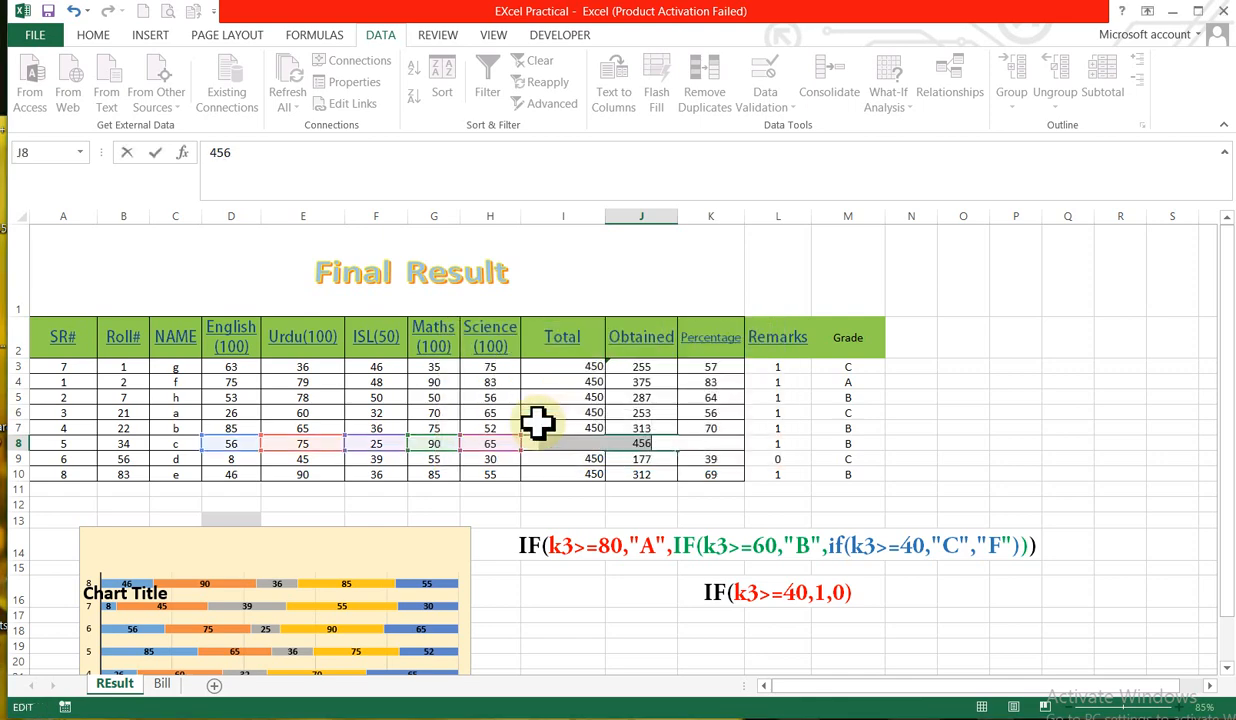
pyautogui.press('Return')
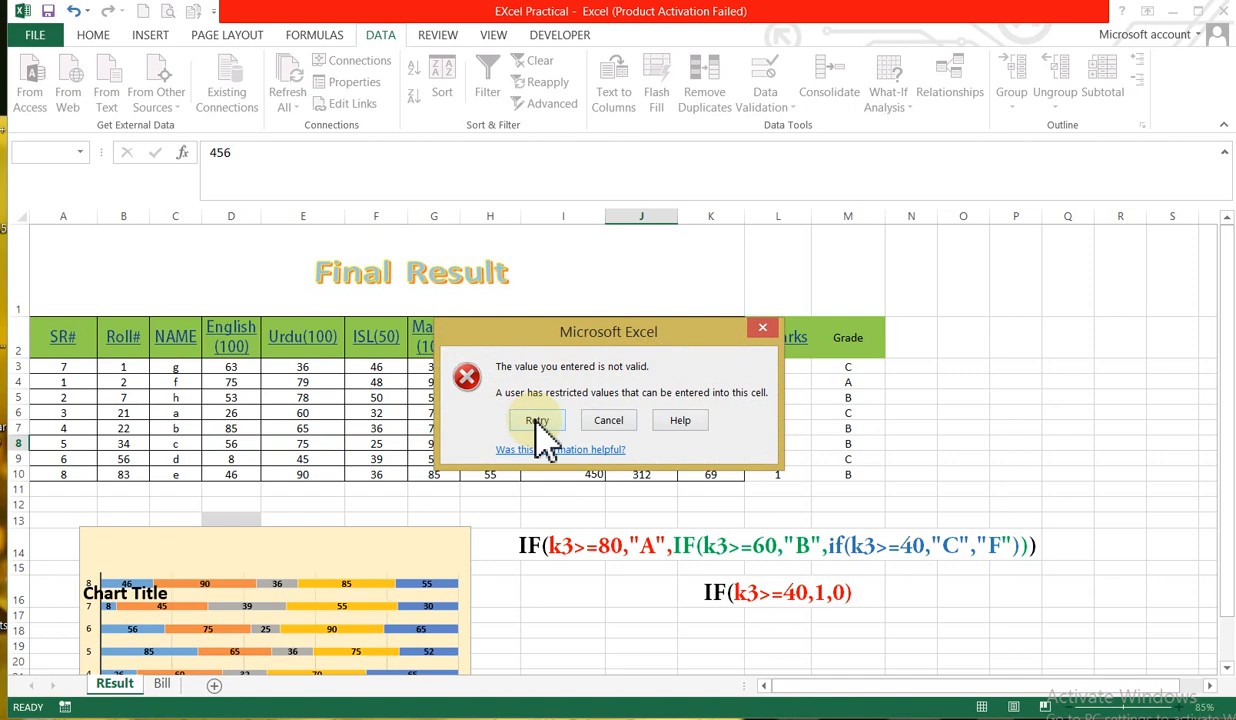
pyautogui.click(612, 428)
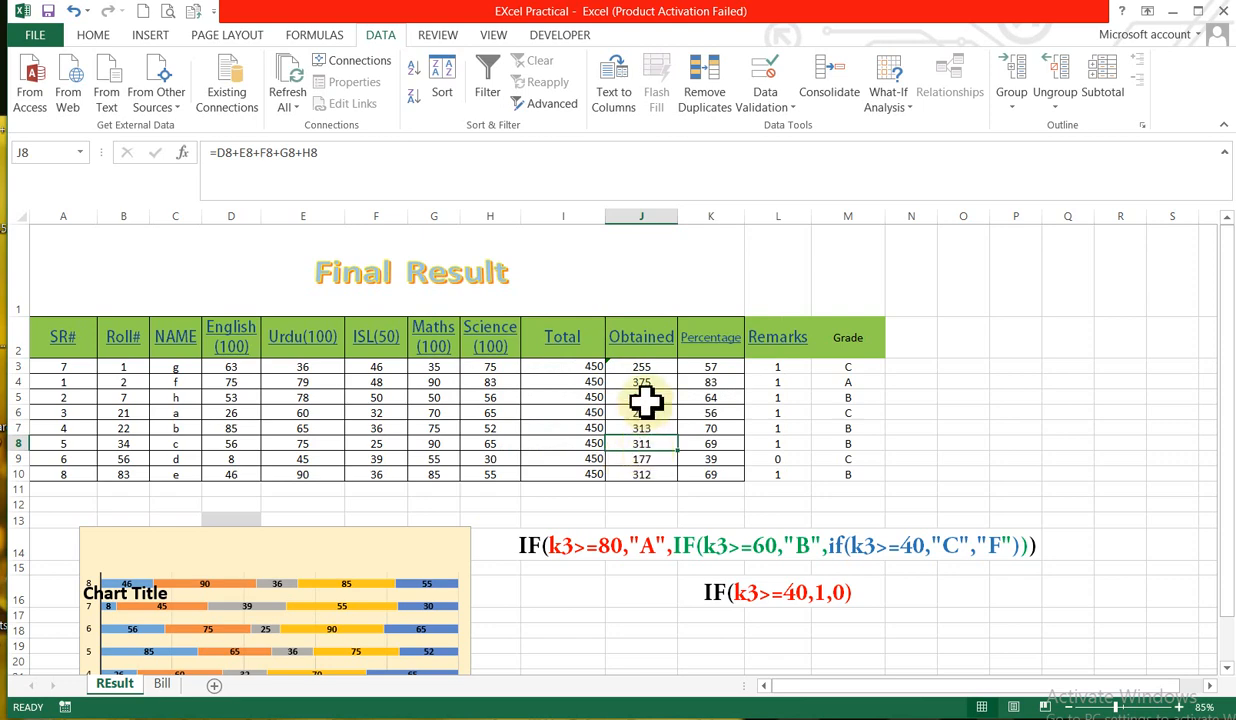
pyautogui.moveTo(630, 366); pyautogui.dragTo(648, 477)
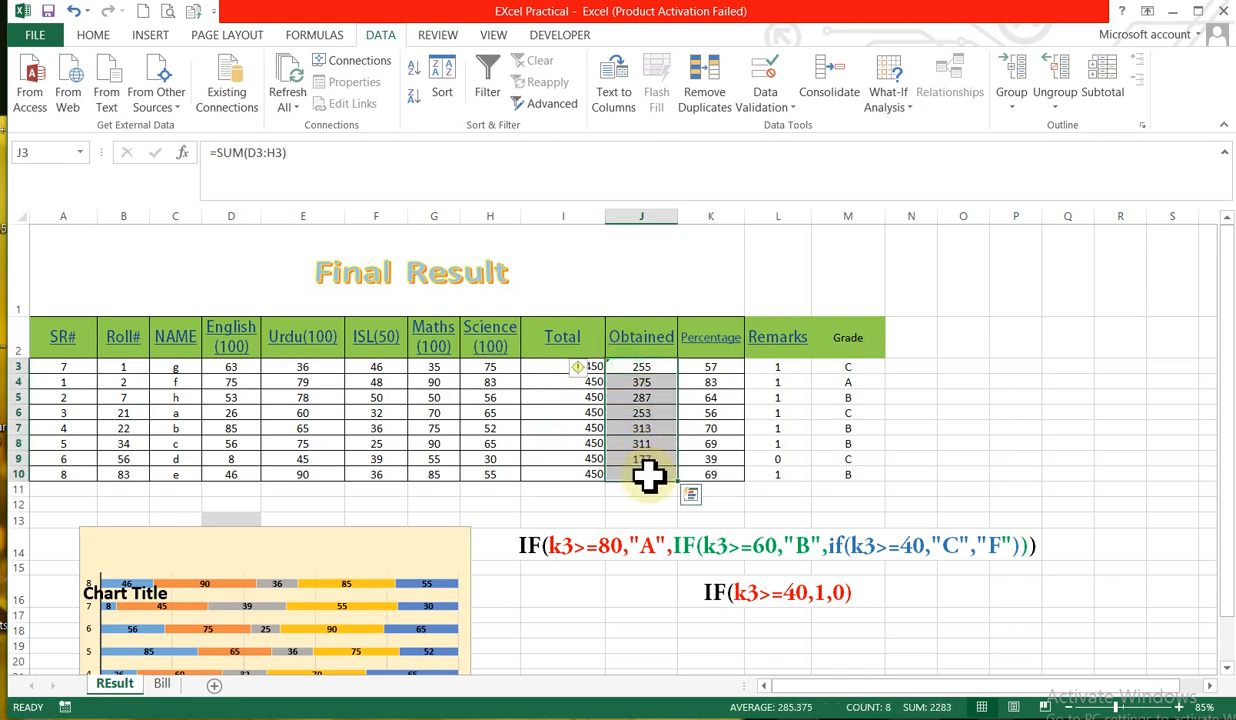
pyautogui.click(788, 118)
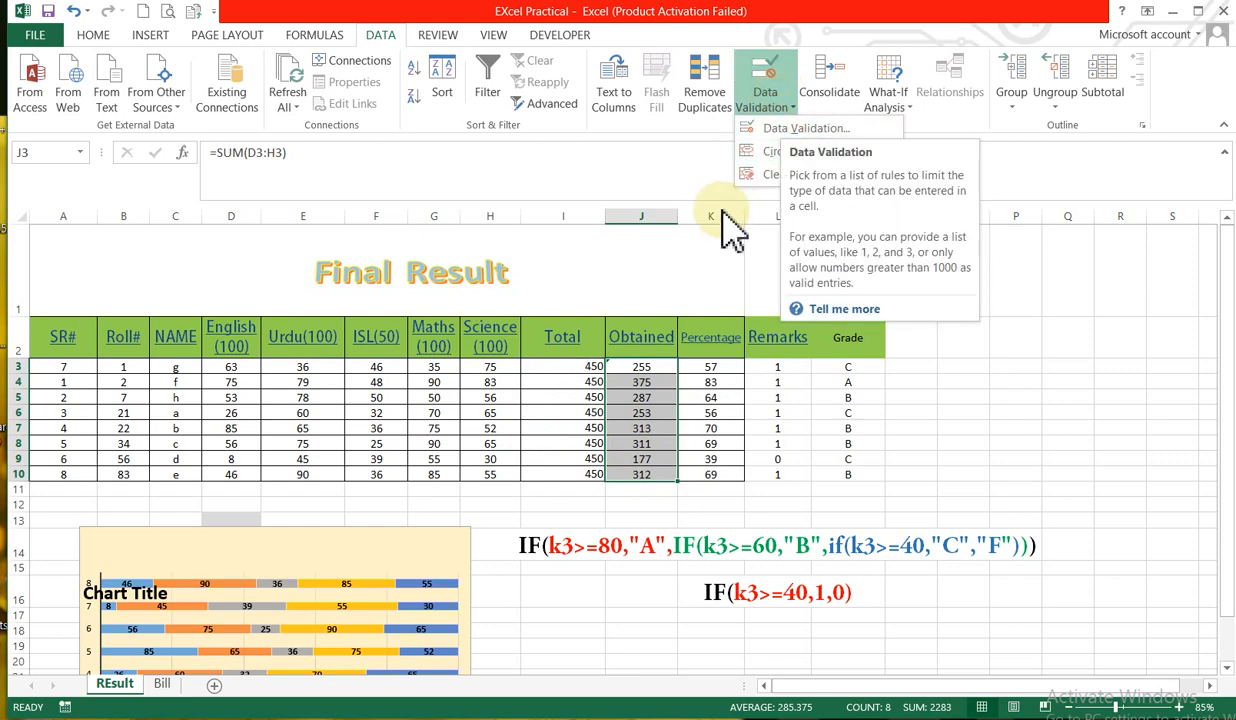
pyautogui.click(640, 440)
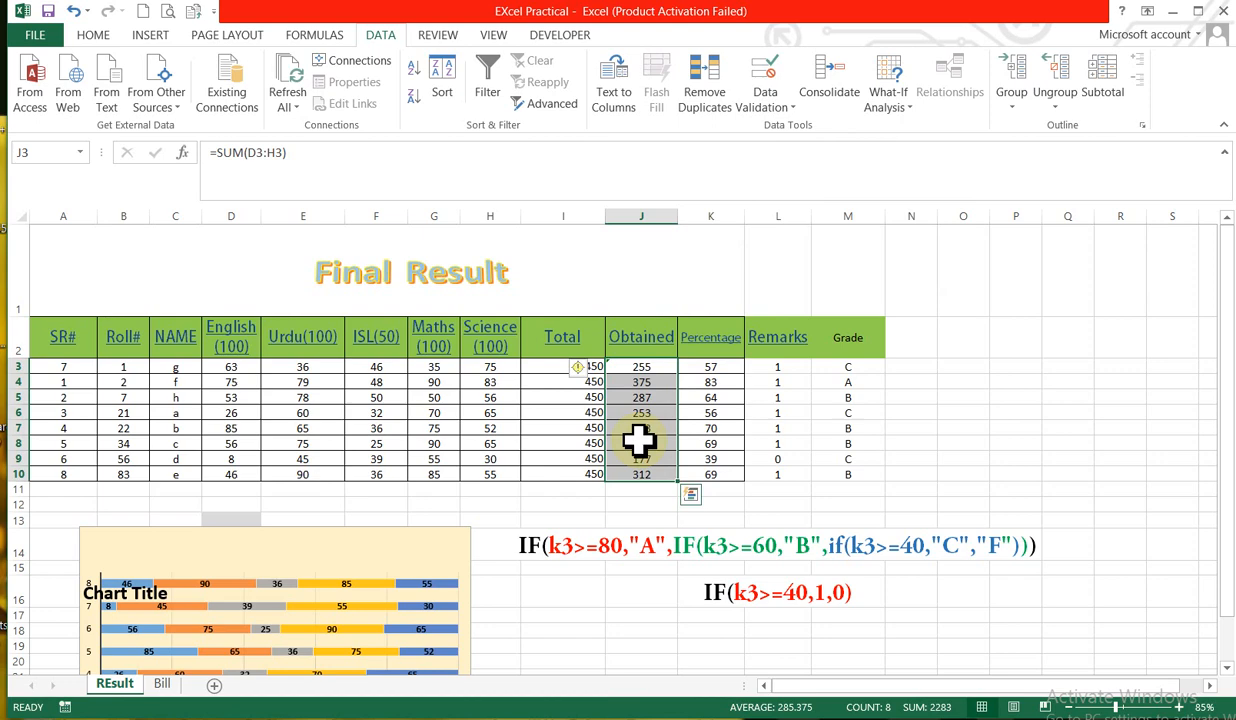
pyautogui.click(788, 108)
pyautogui.click(800, 128)
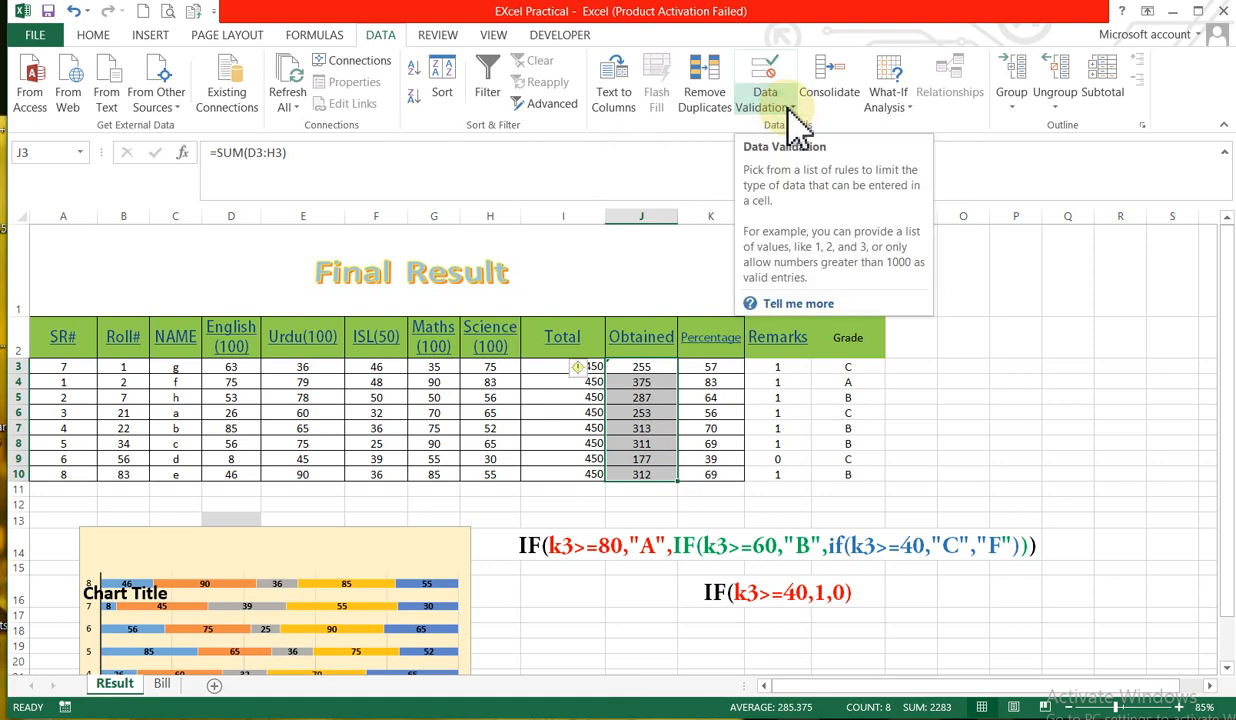
pyautogui.click(911, 106)
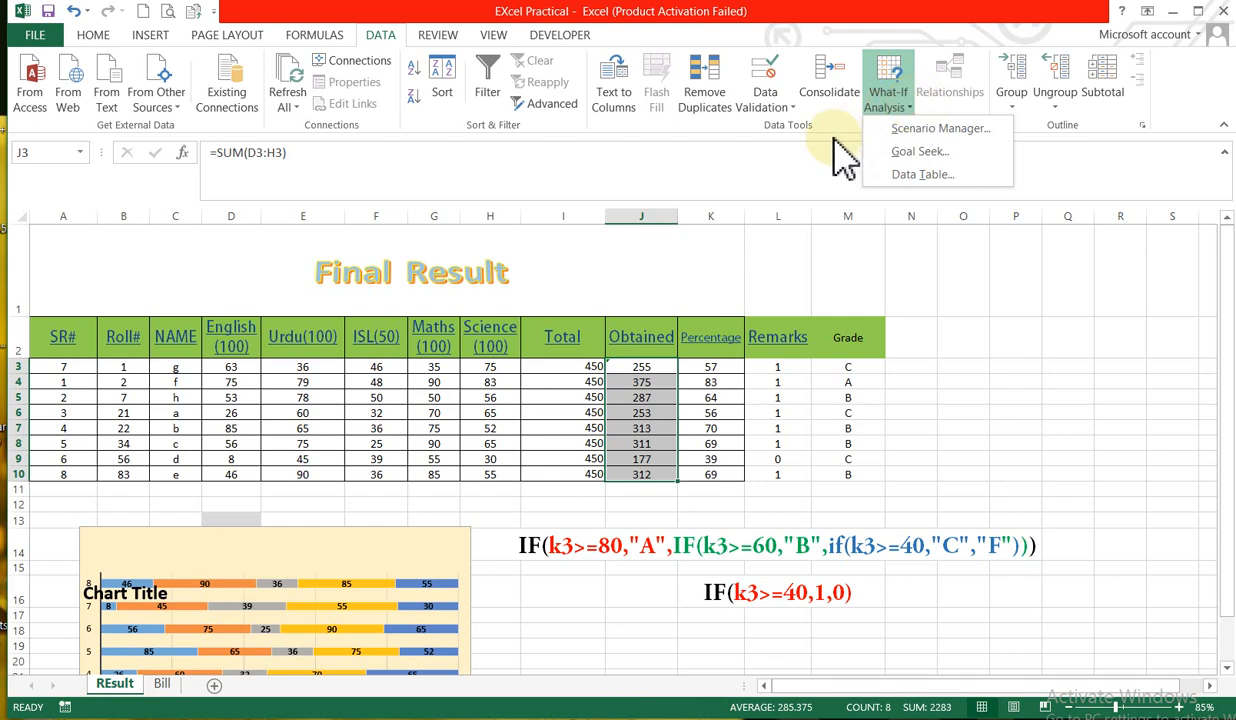
pyautogui.click(796, 183)
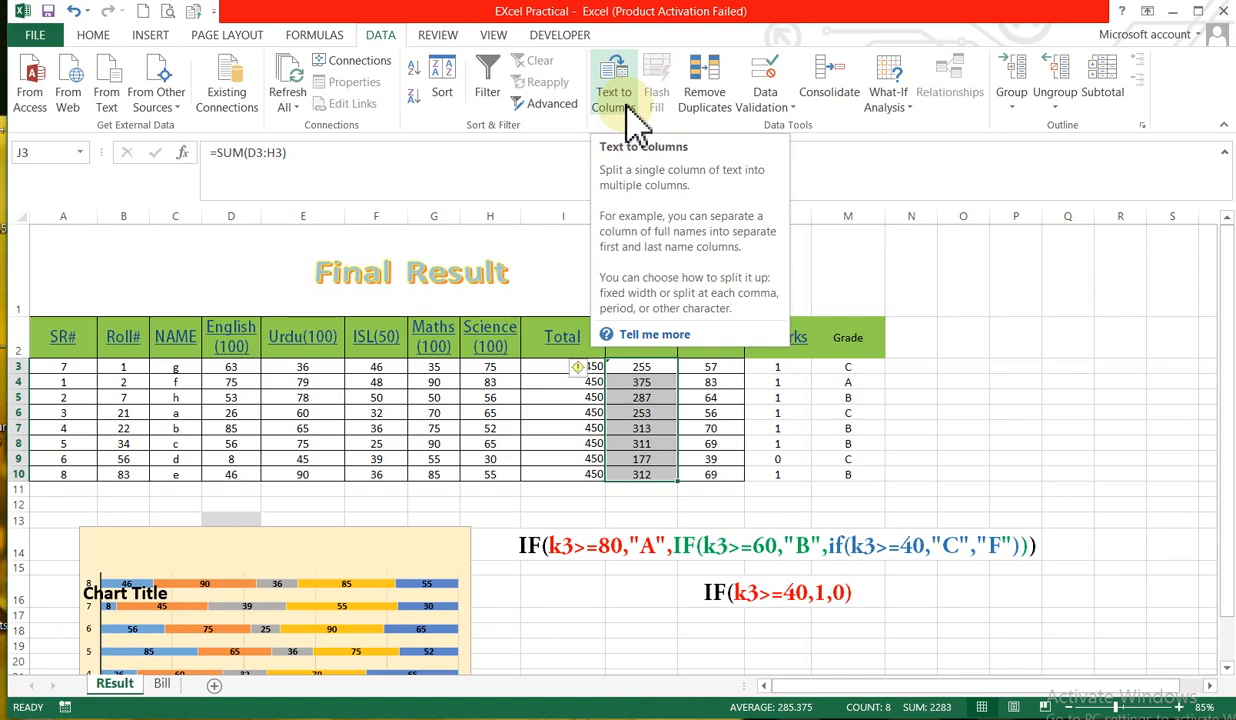
# Step: Wrap the text of the nested IF example formula in cell L14
pyautogui.click(617, 541)
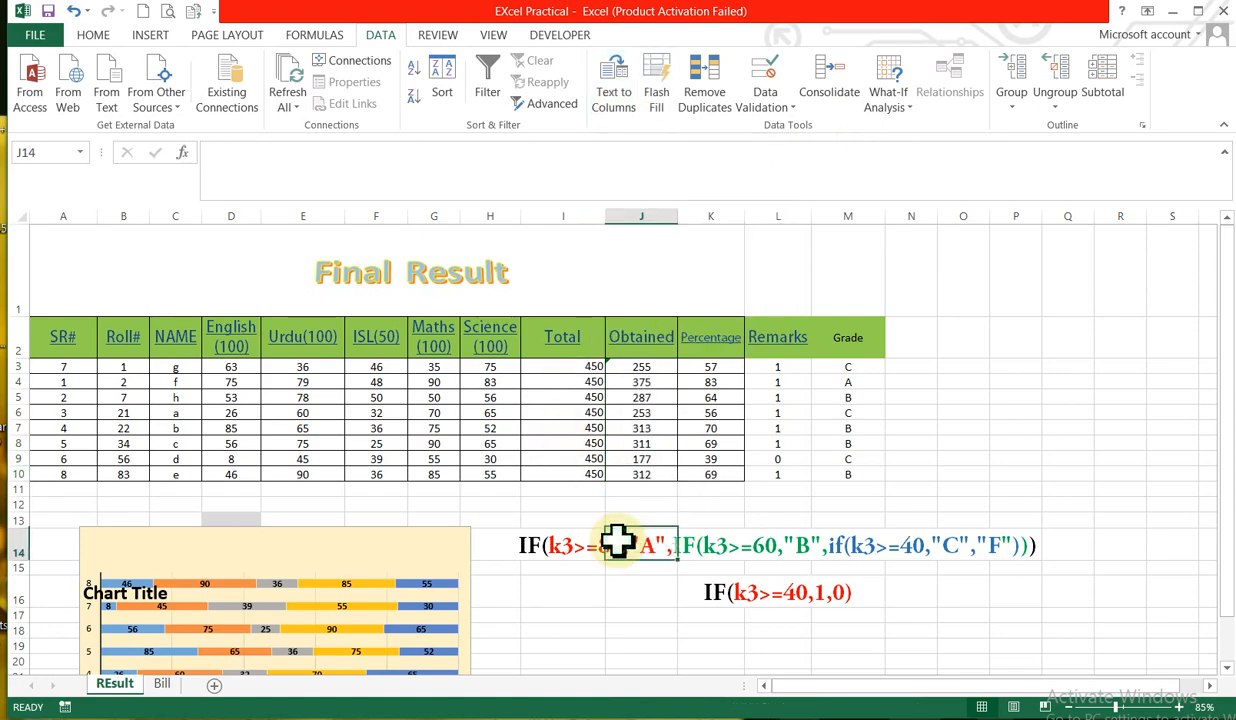
pyautogui.click(712, 543)
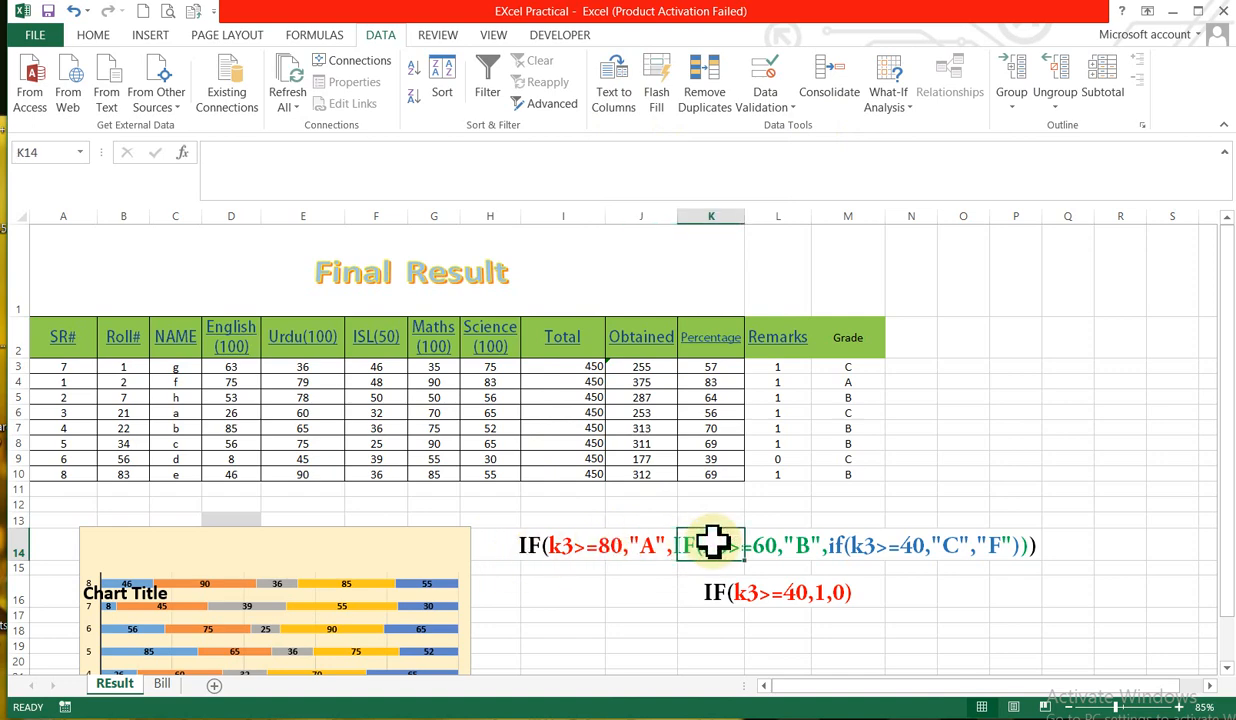
pyautogui.click(778, 544)
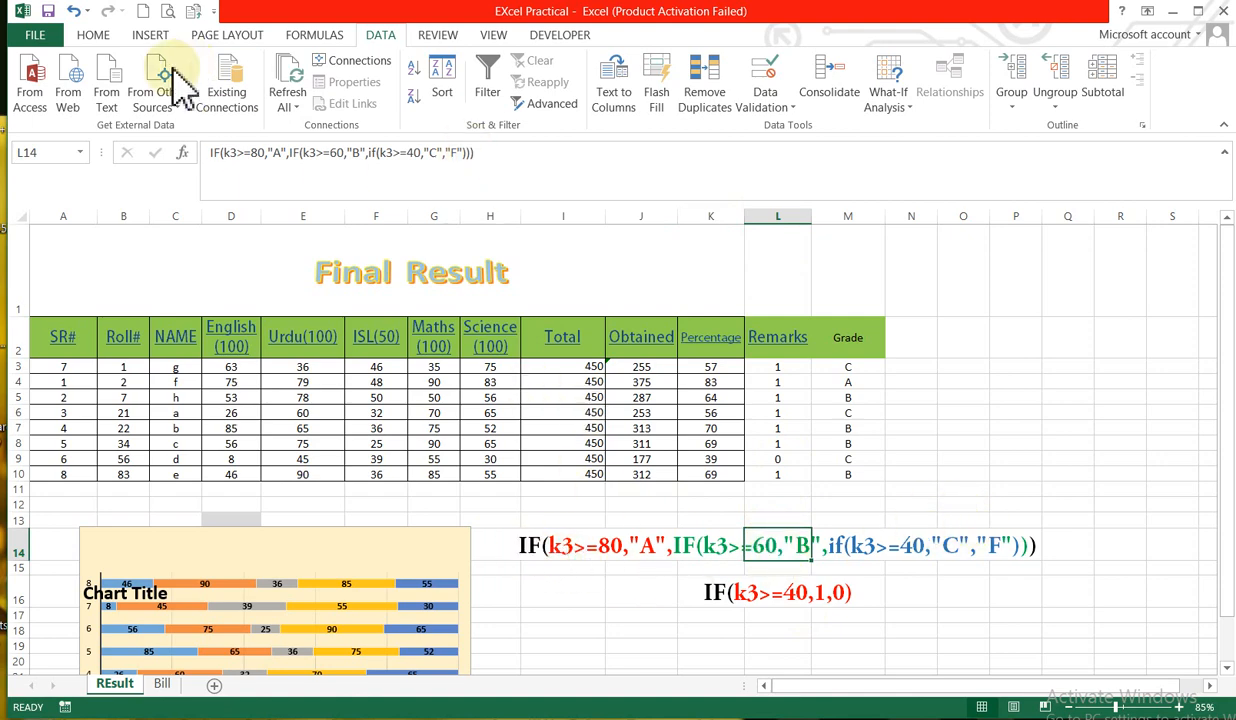
pyautogui.click(155, 34)
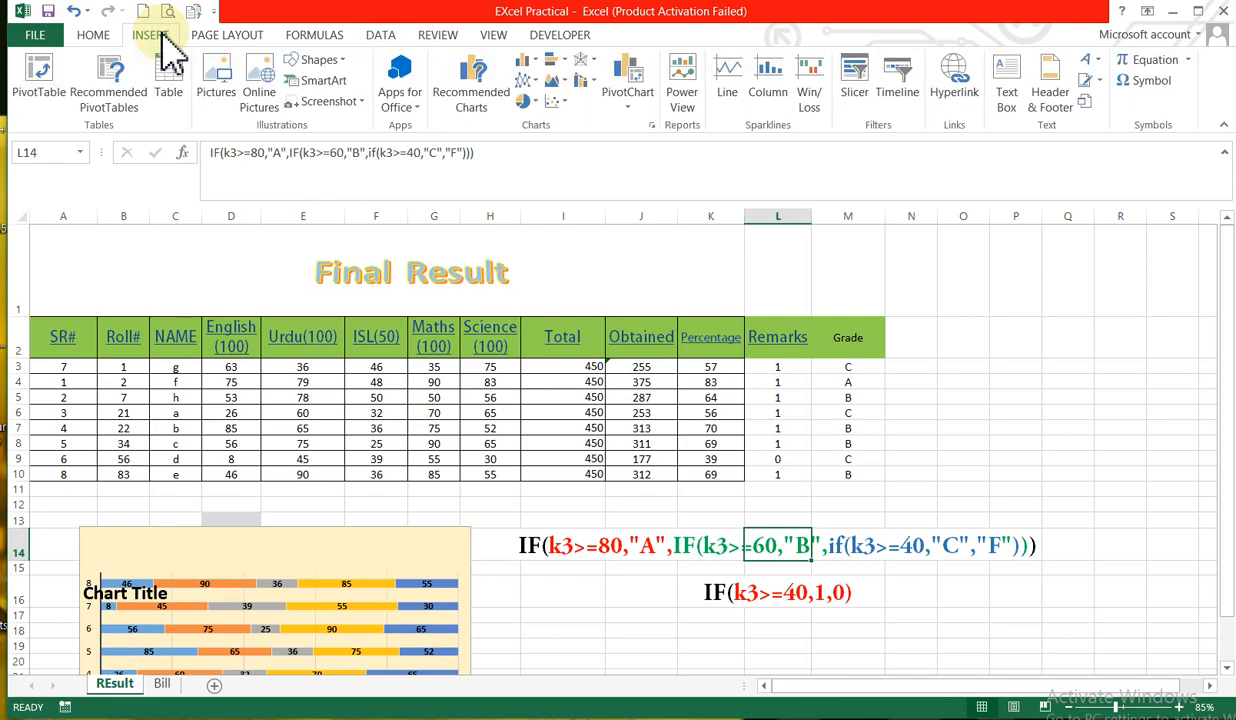
pyautogui.click(95, 36)
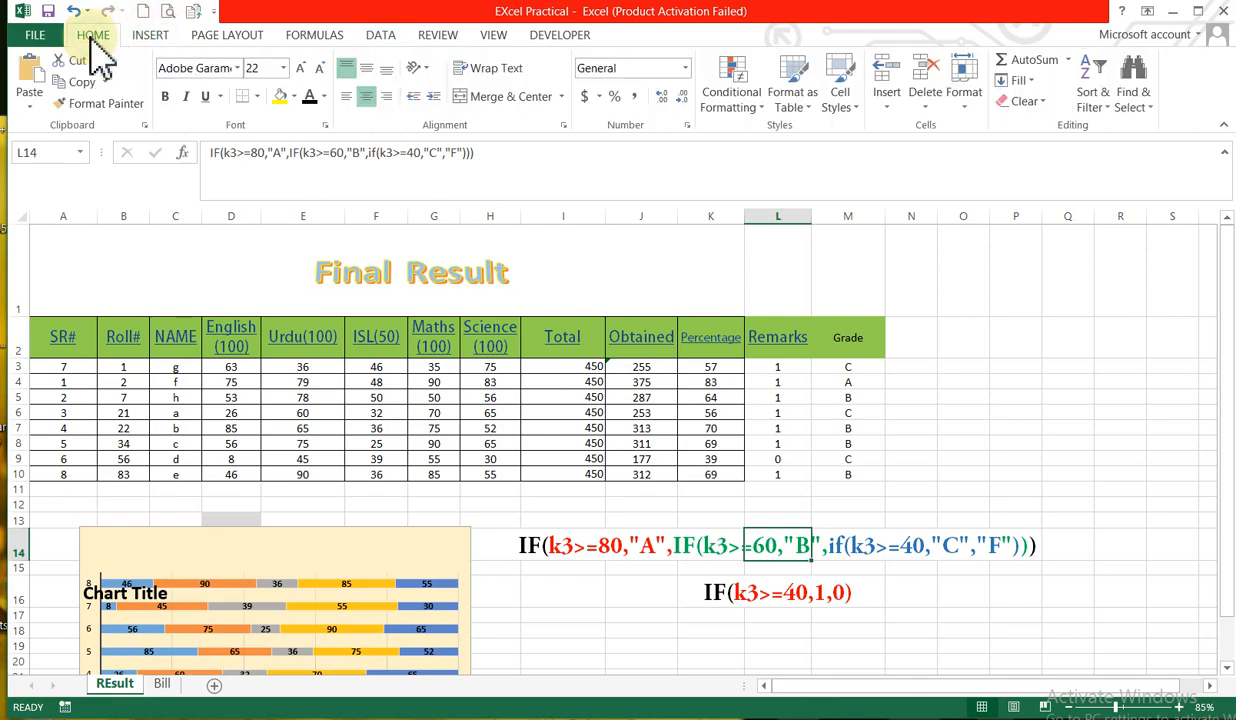
pyautogui.click(500, 70)
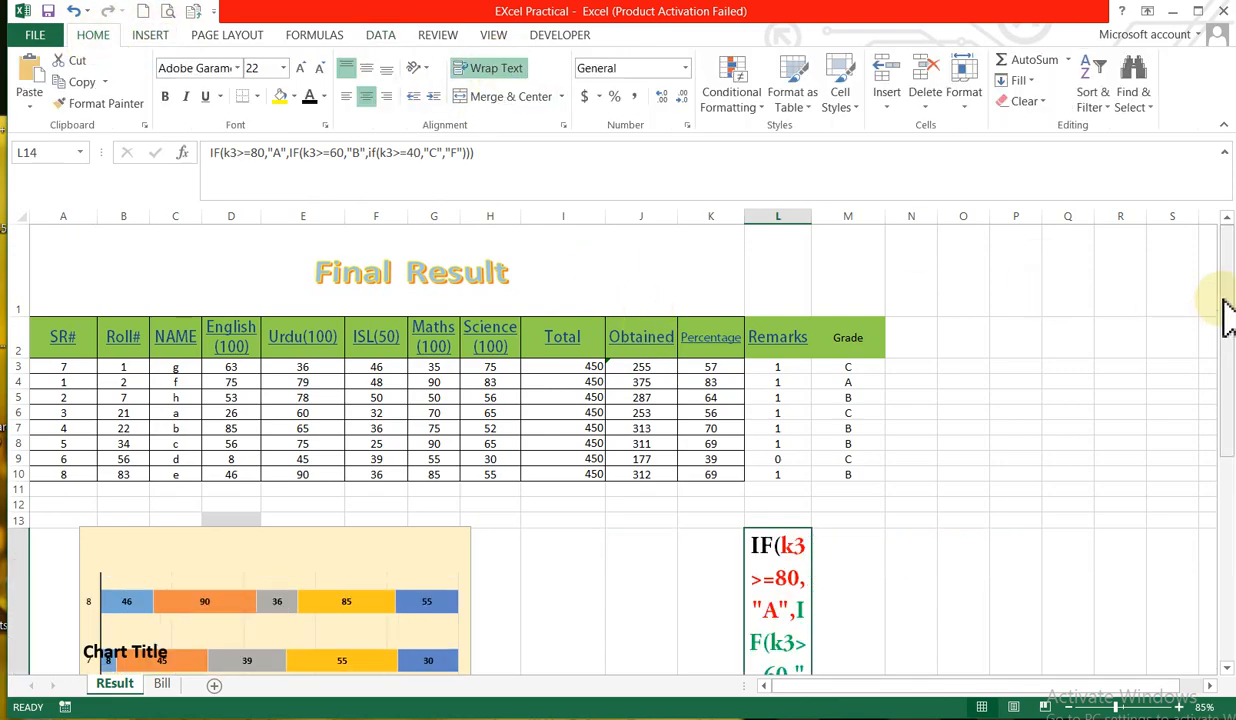
pyautogui.moveTo(1226, 315); pyautogui.dragTo(1226, 440)
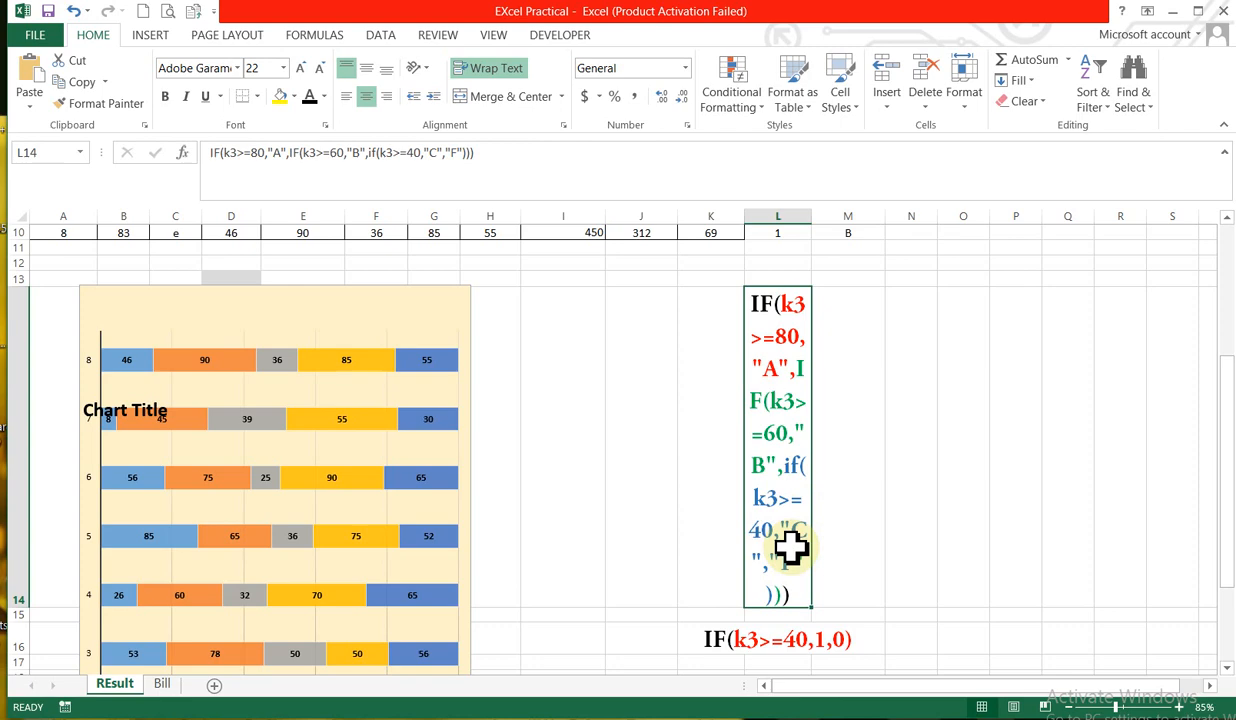
# Step: Split the nested IF example text in L14 into separate columns with Text to Columns, using only the comma as delimiter and General format
pyautogui.click(385, 40)
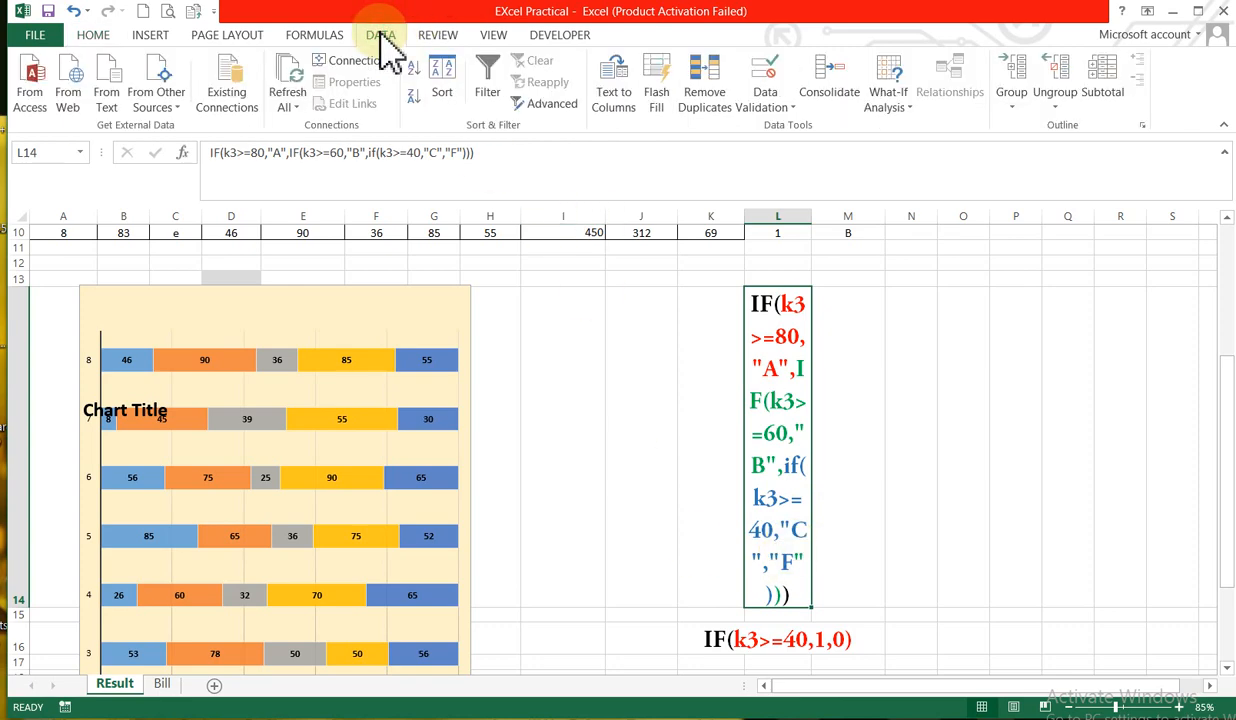
pyautogui.click(628, 128)
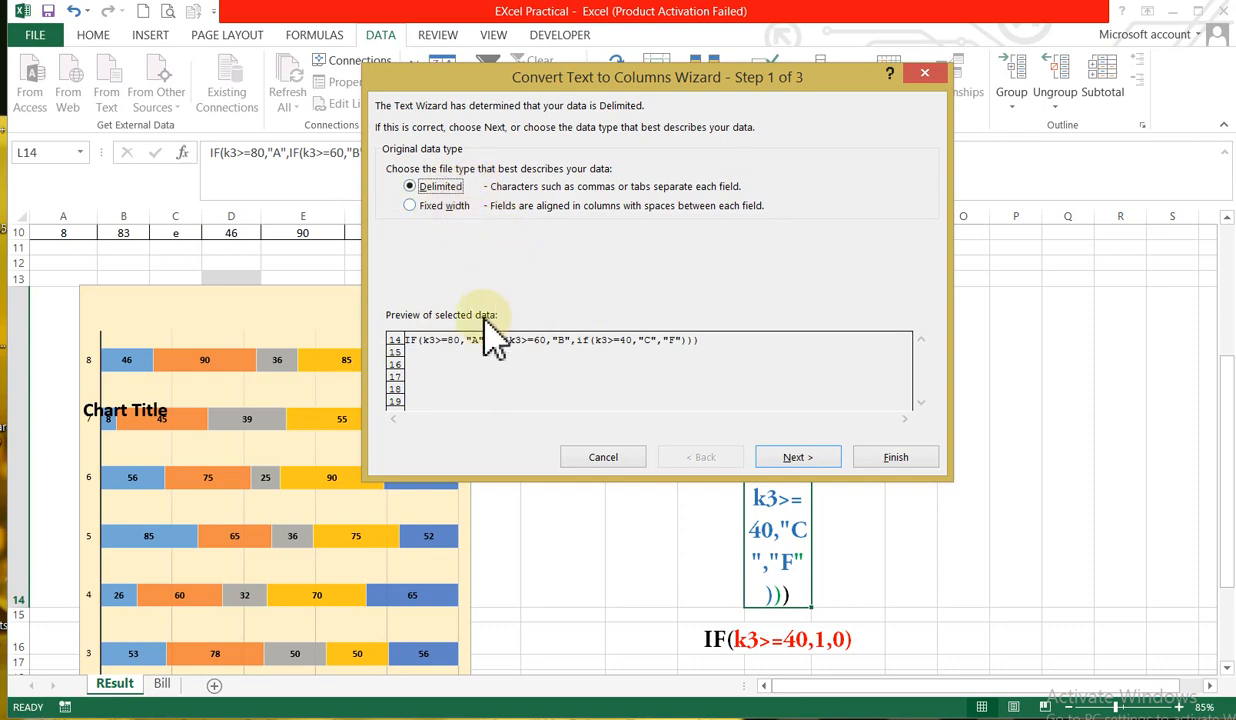
pyautogui.click(792, 462)
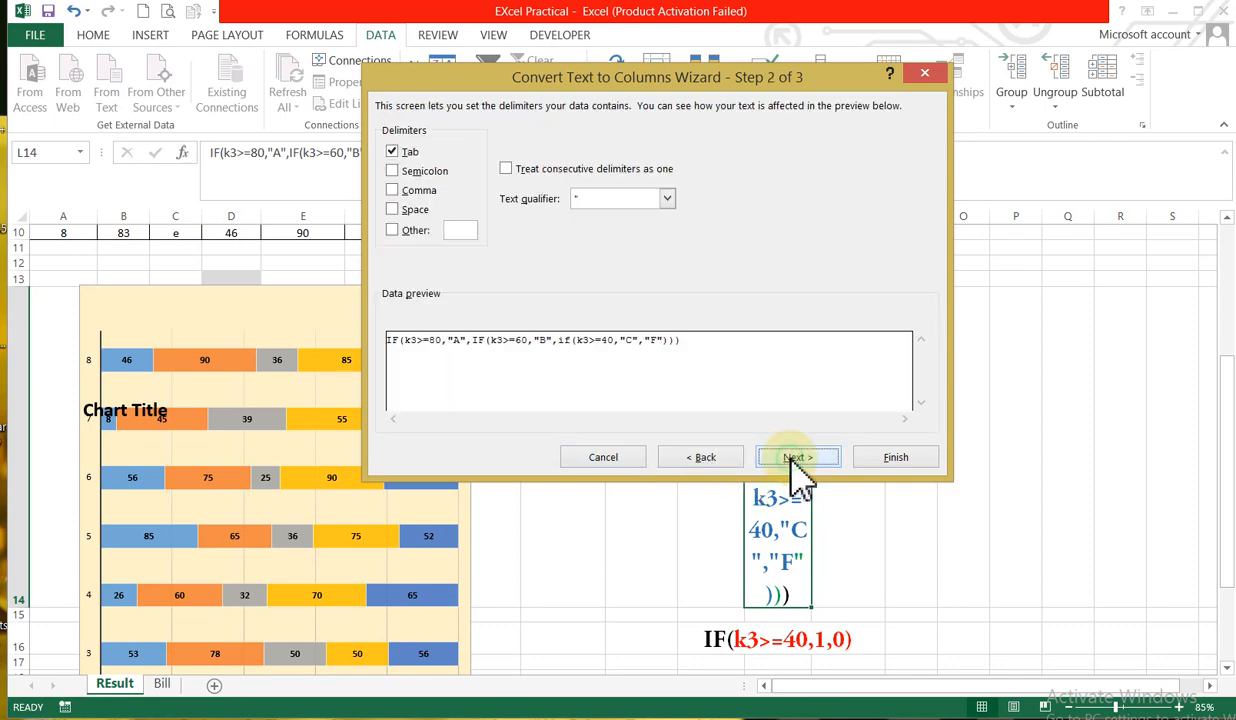
pyautogui.click(392, 190)
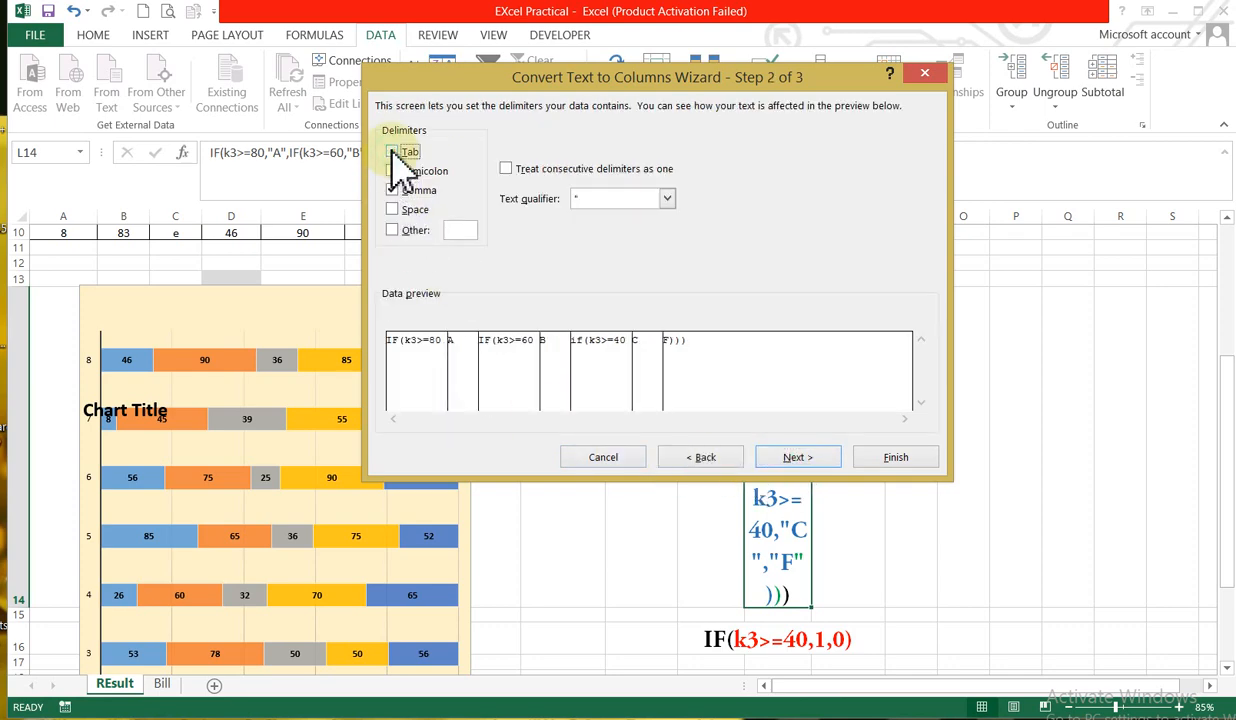
pyautogui.click(392, 151)
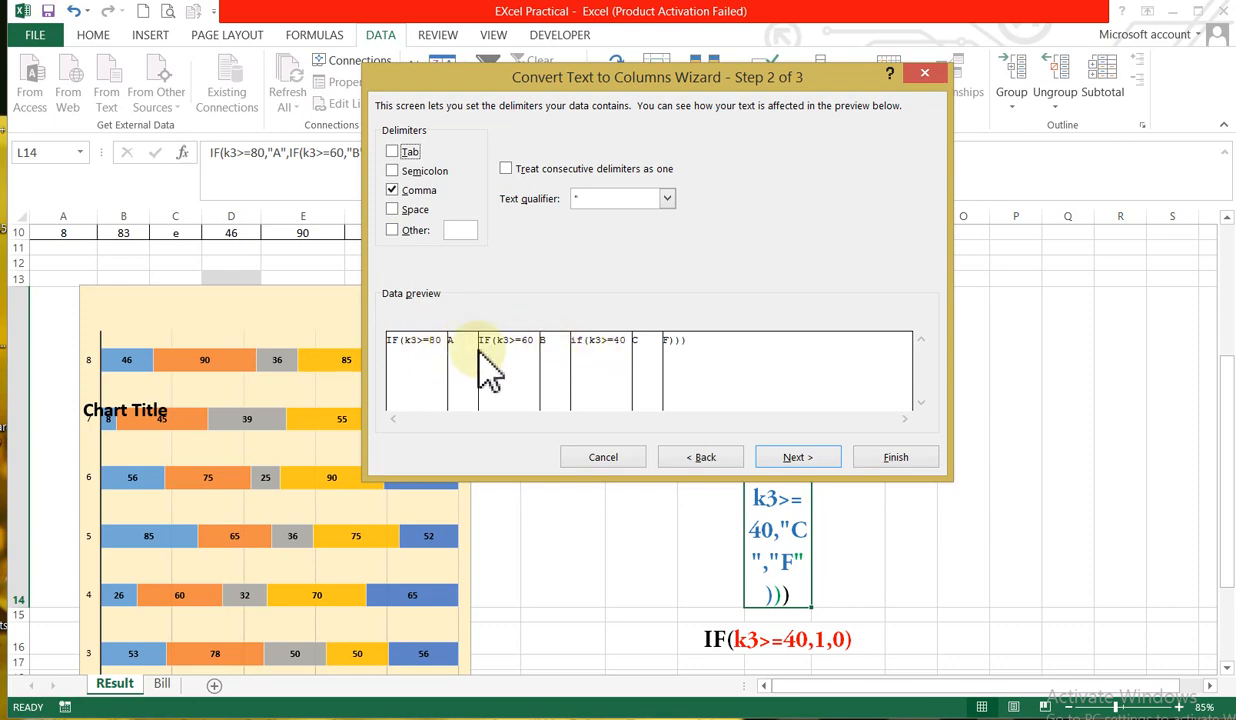
pyautogui.click(797, 458)
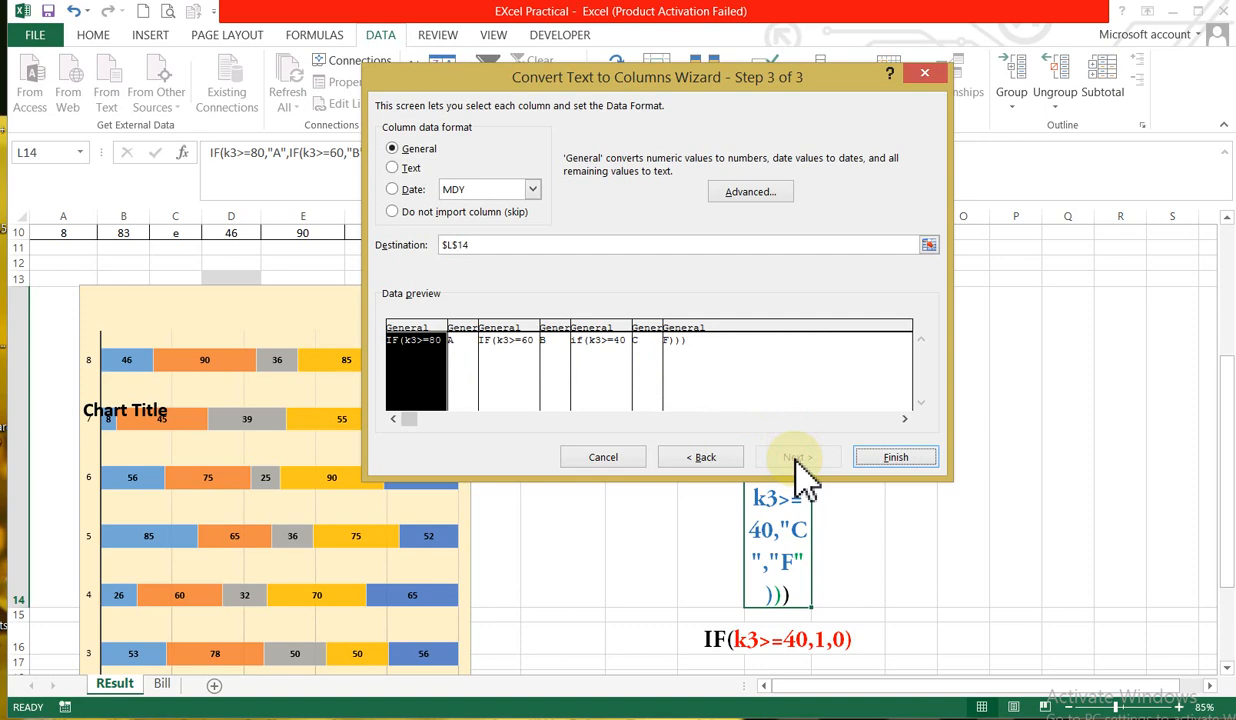
pyautogui.click(903, 460)
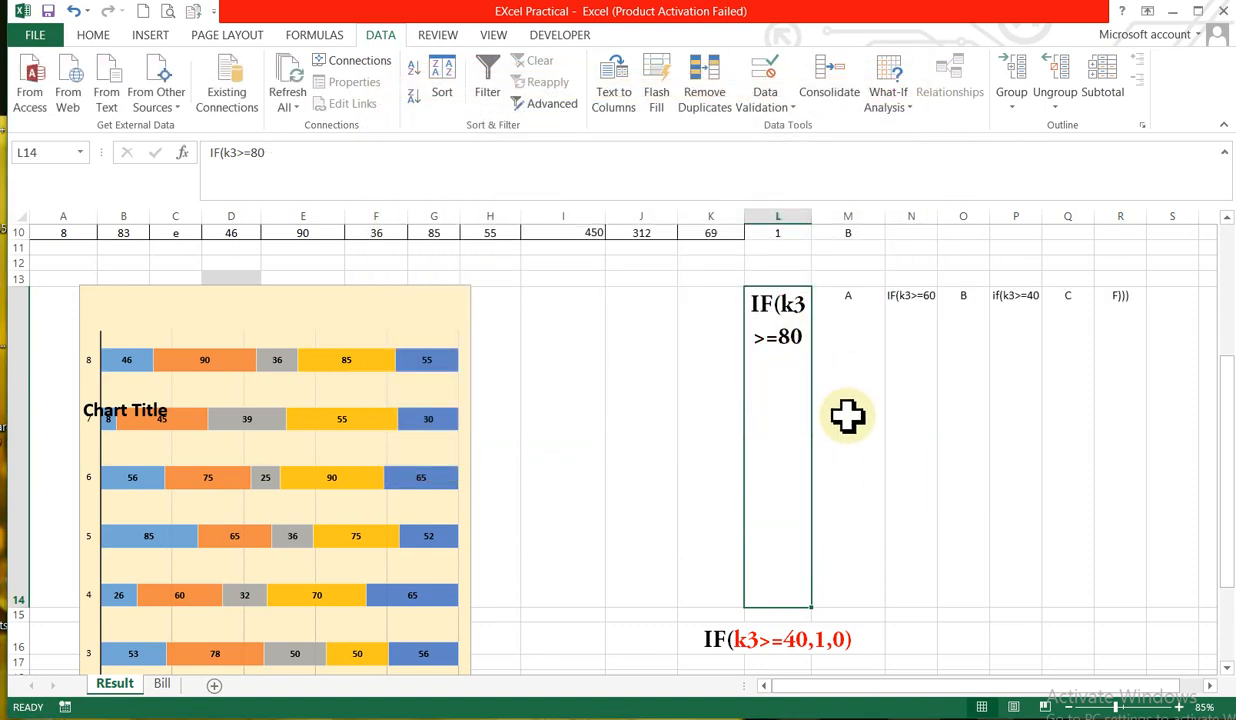
pyautogui.moveTo(960, 440); pyautogui.dragTo(1015, 640)
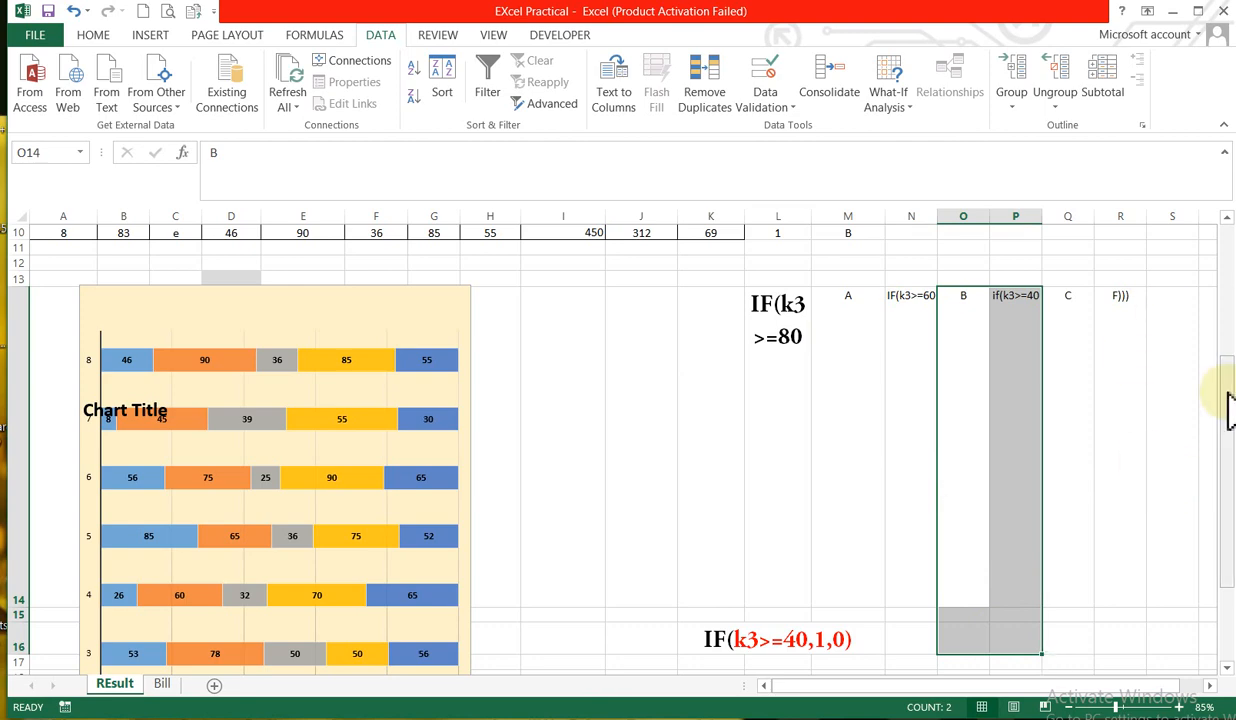
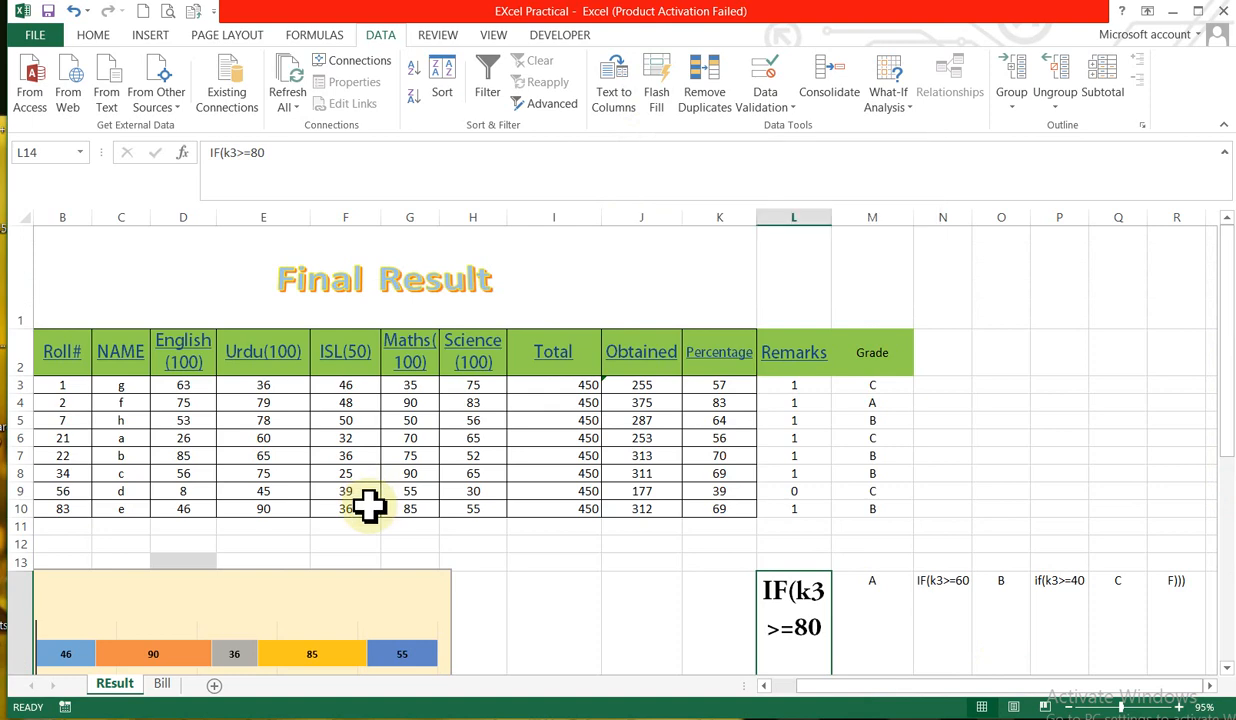
# Step: Try Flash Fill from cell I10 in the Total column
pyautogui.click(370, 505)
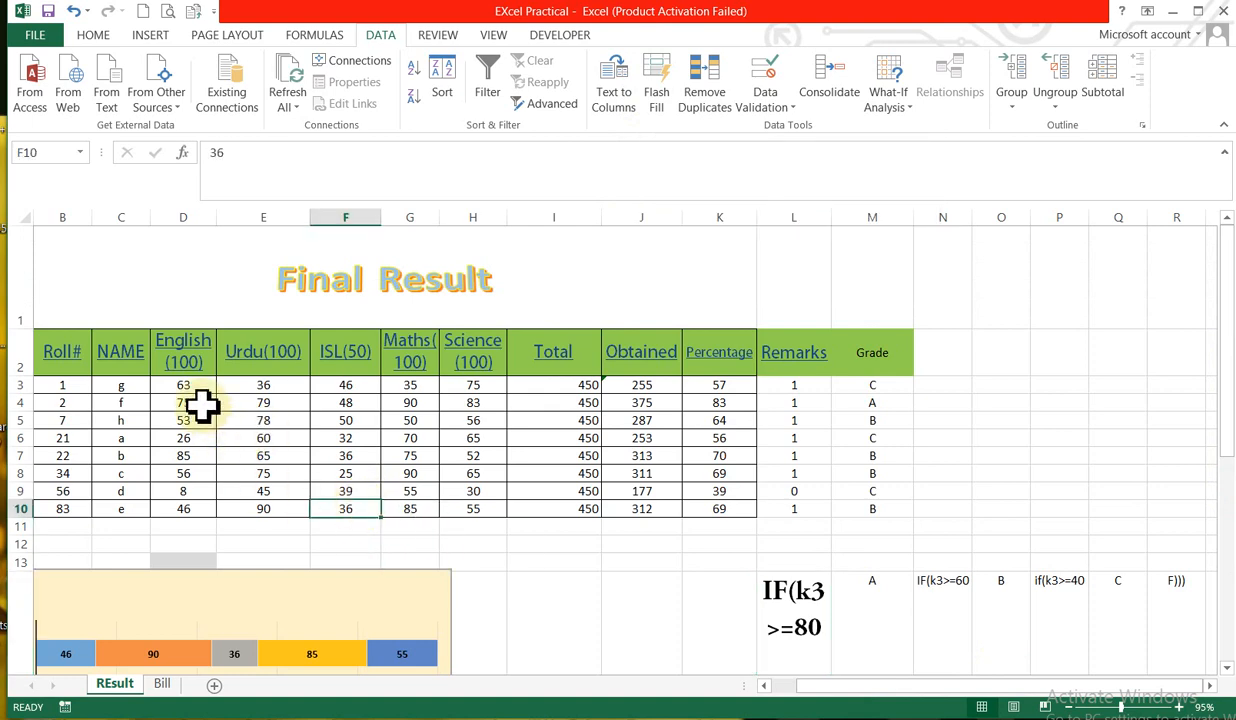
pyautogui.moveTo(182, 384); pyautogui.dragTo(480, 512)
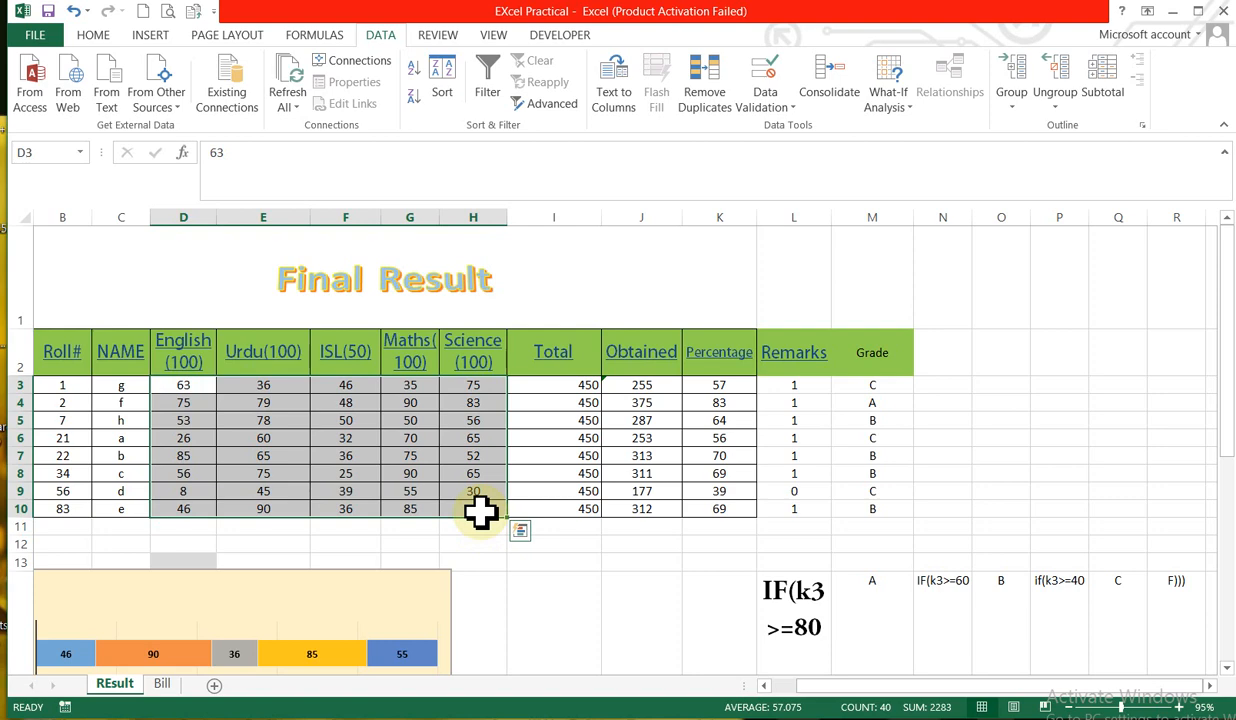
pyautogui.click(535, 509)
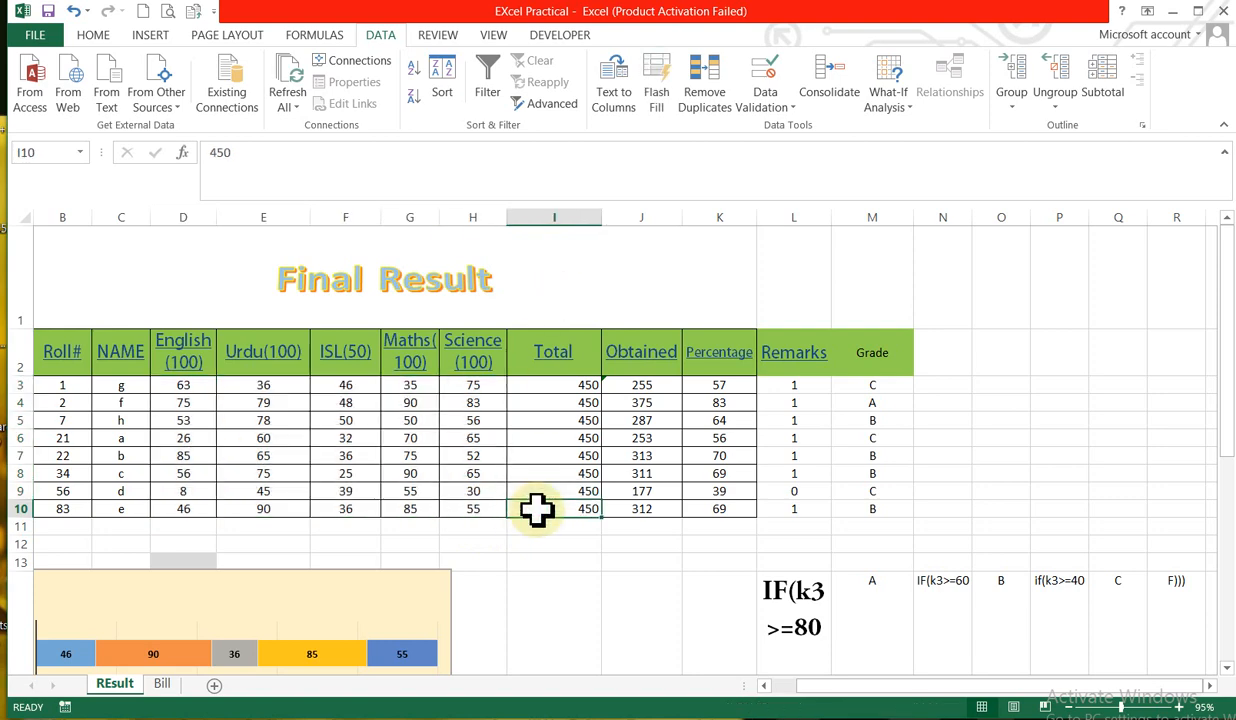
pyautogui.click(658, 90)
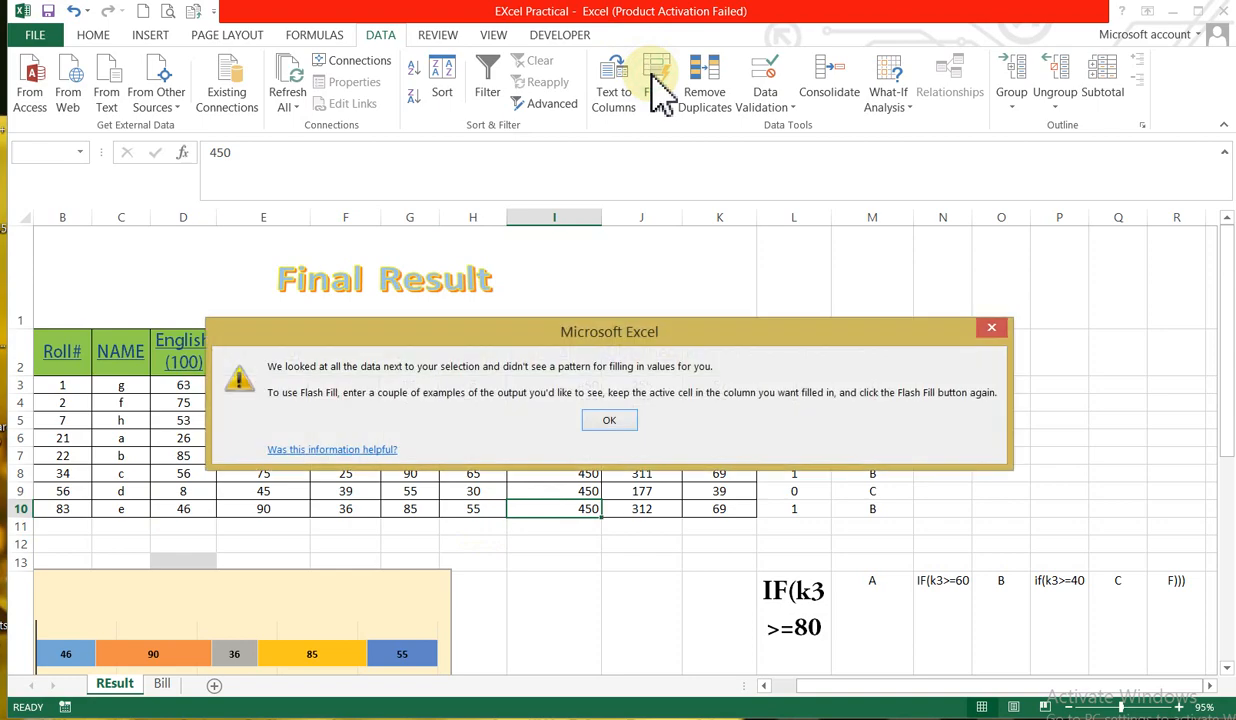
pyautogui.click(610, 420)
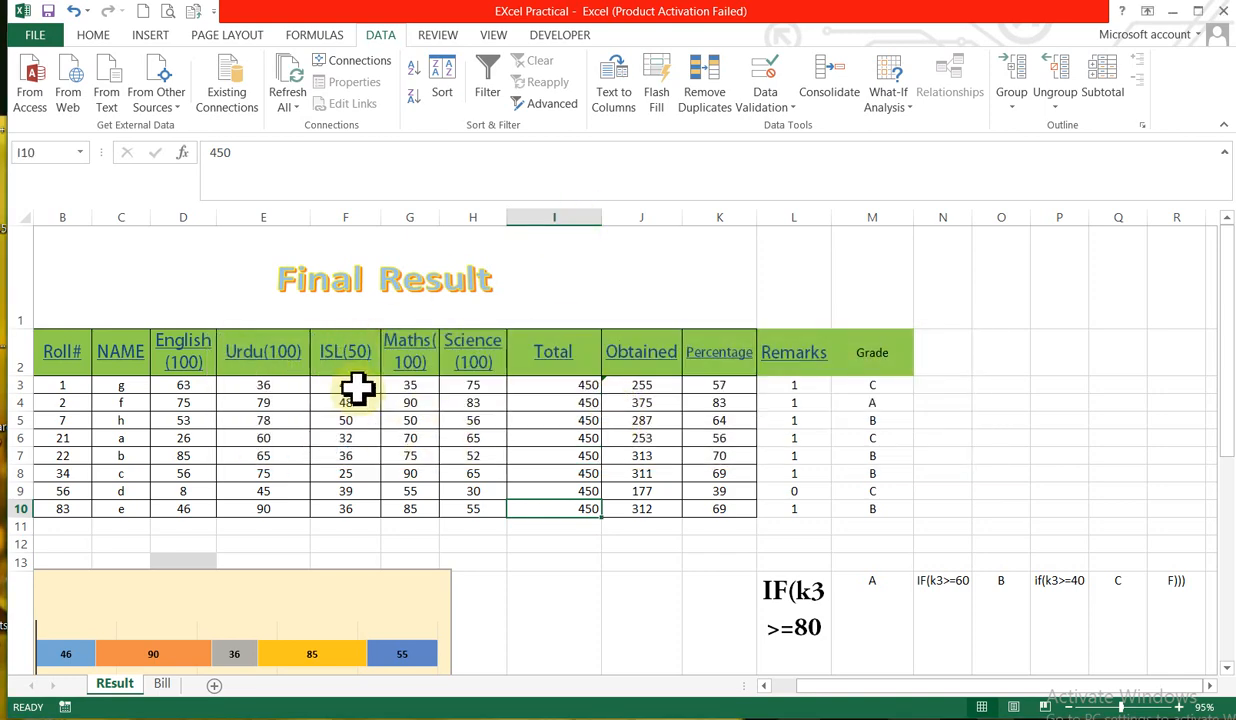
# Step: Try Flash Fill on the ISL marks F3:F10 and on the Total values I3:I10
pyautogui.moveTo(337, 389); pyautogui.dragTo(345, 518)
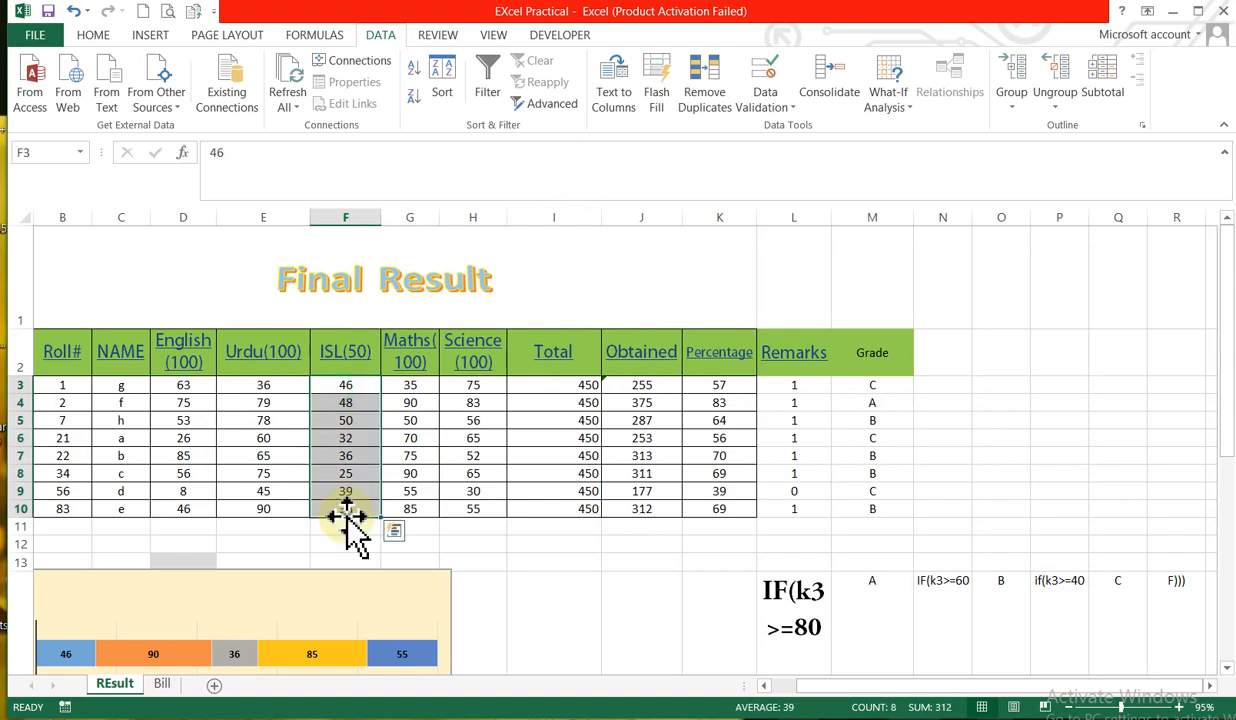
pyautogui.click(662, 70)
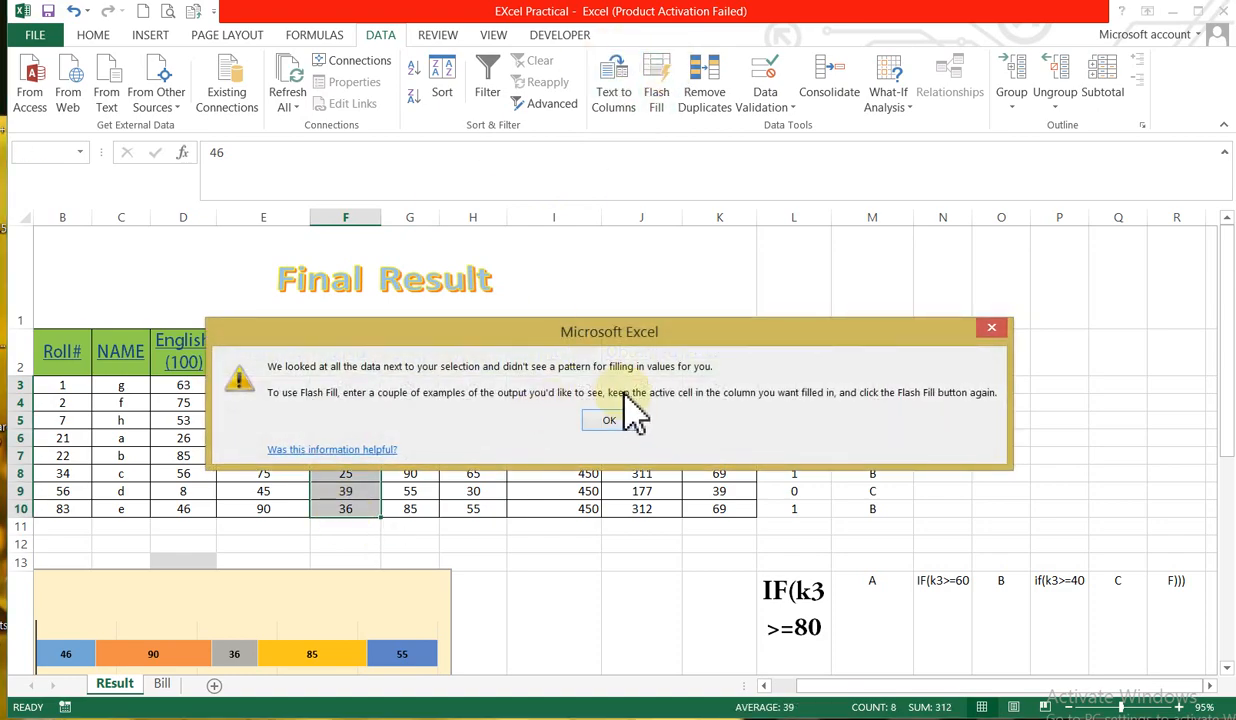
pyautogui.click(615, 419)
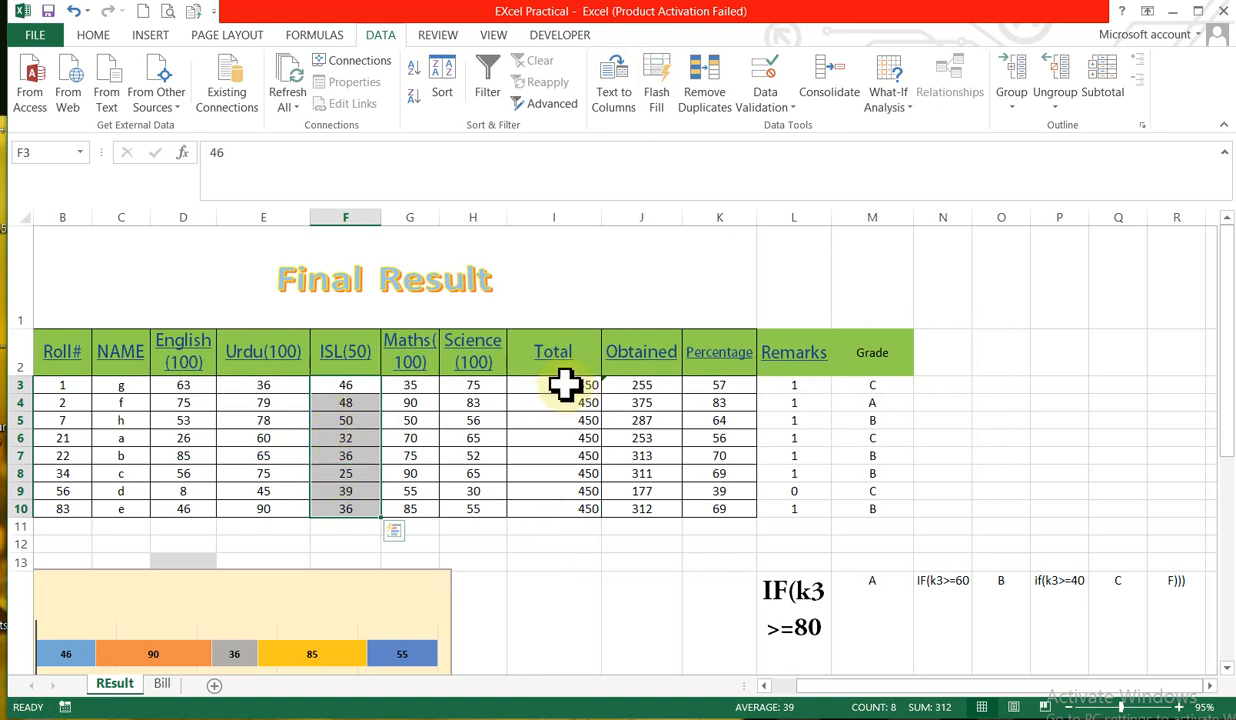
pyautogui.moveTo(565, 384); pyautogui.dragTo(593, 508)
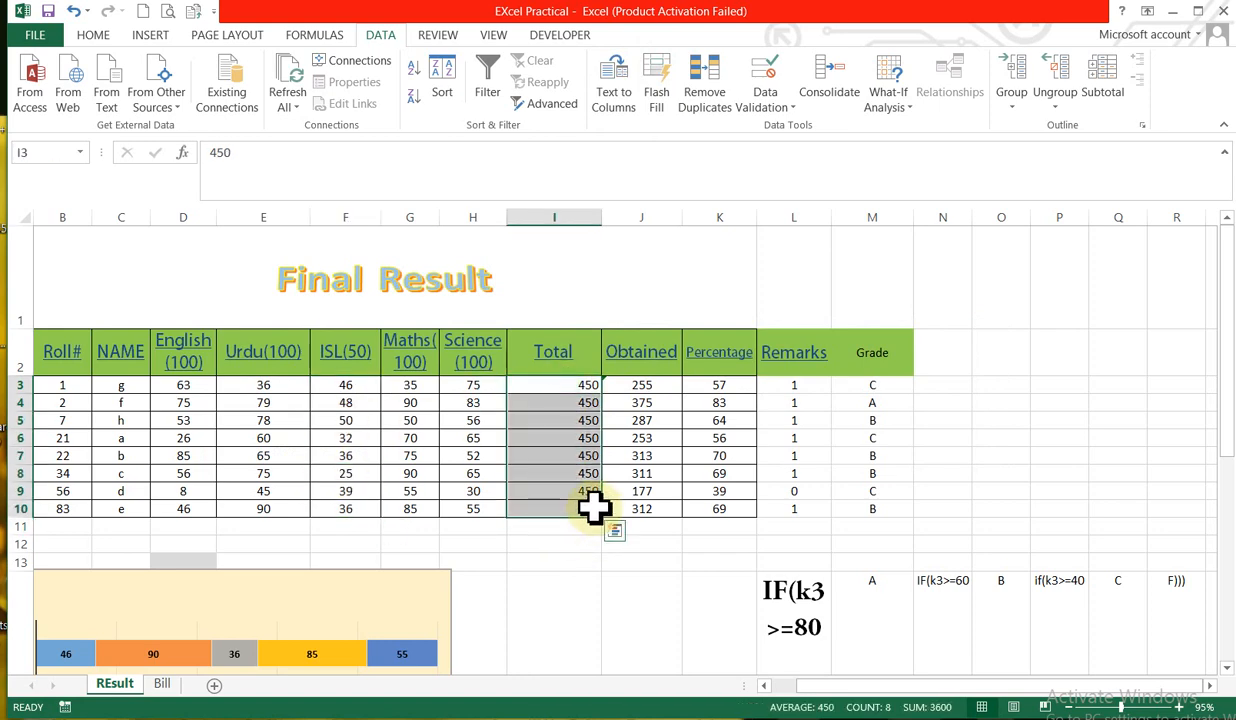
pyautogui.click(668, 78)
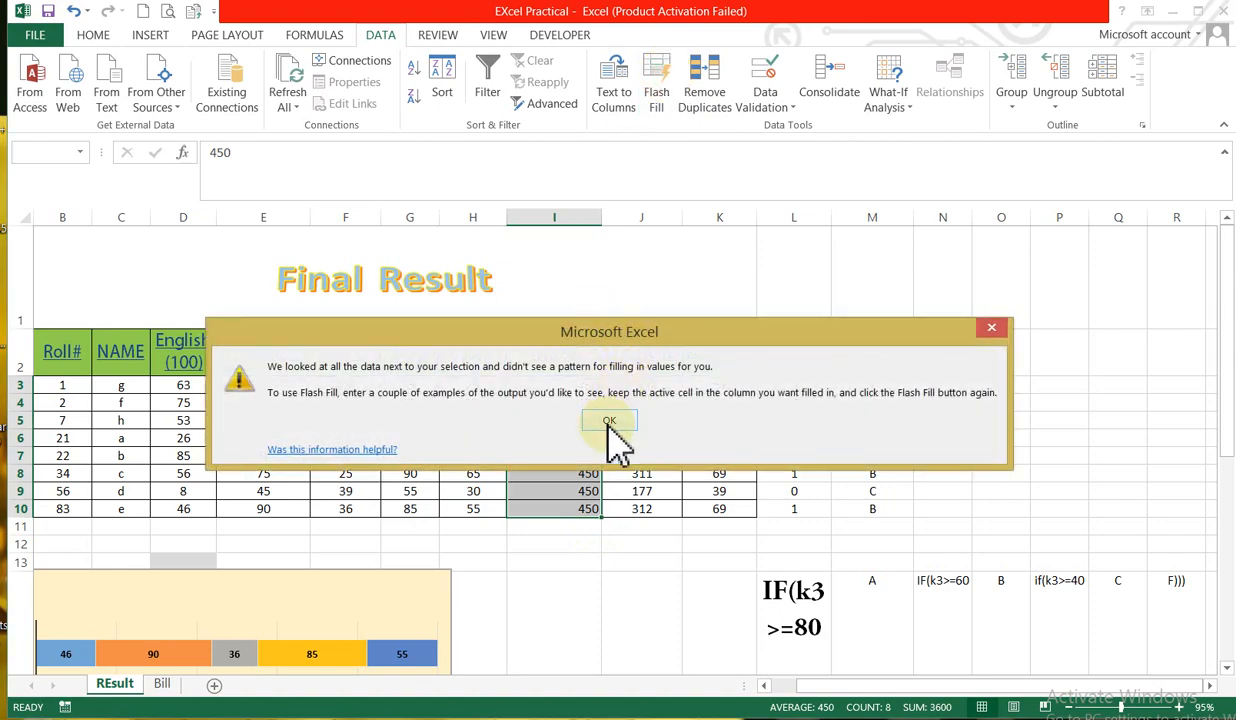
pyautogui.click(609, 425)
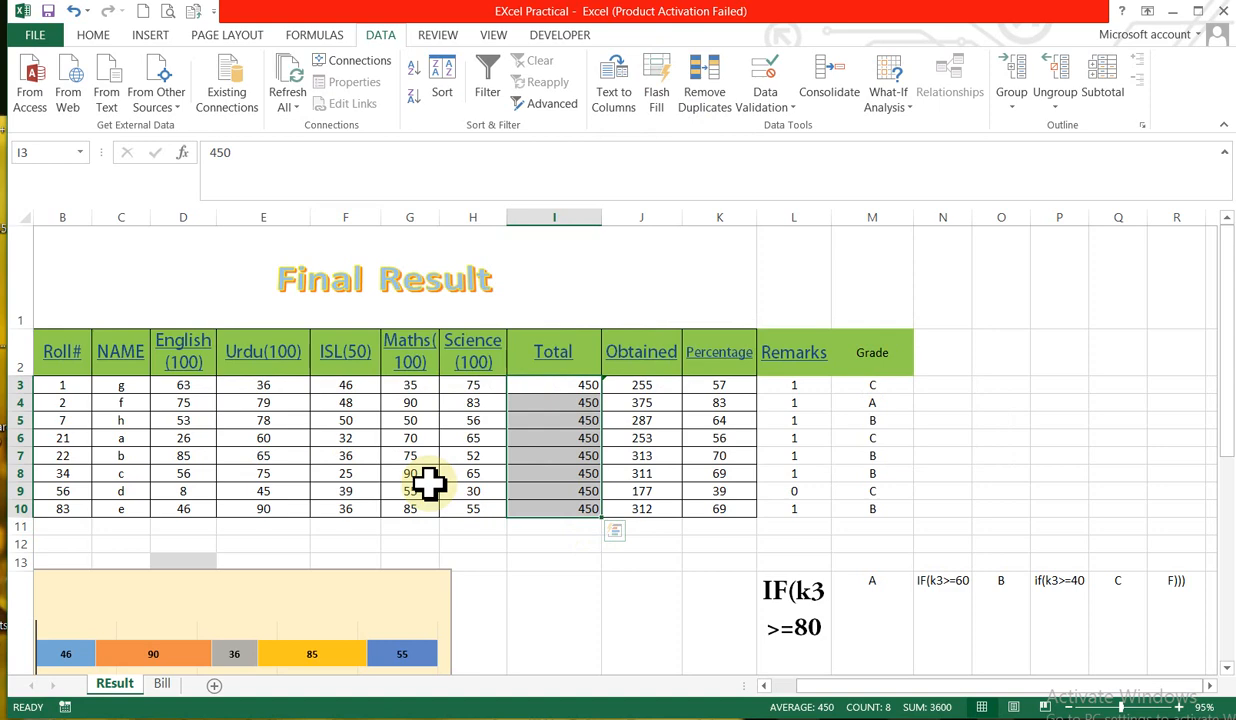
# Step: Try Flash Fill from the single cells F5 in the ISL column and E5 in the Urdu column
pyautogui.click(342, 420)
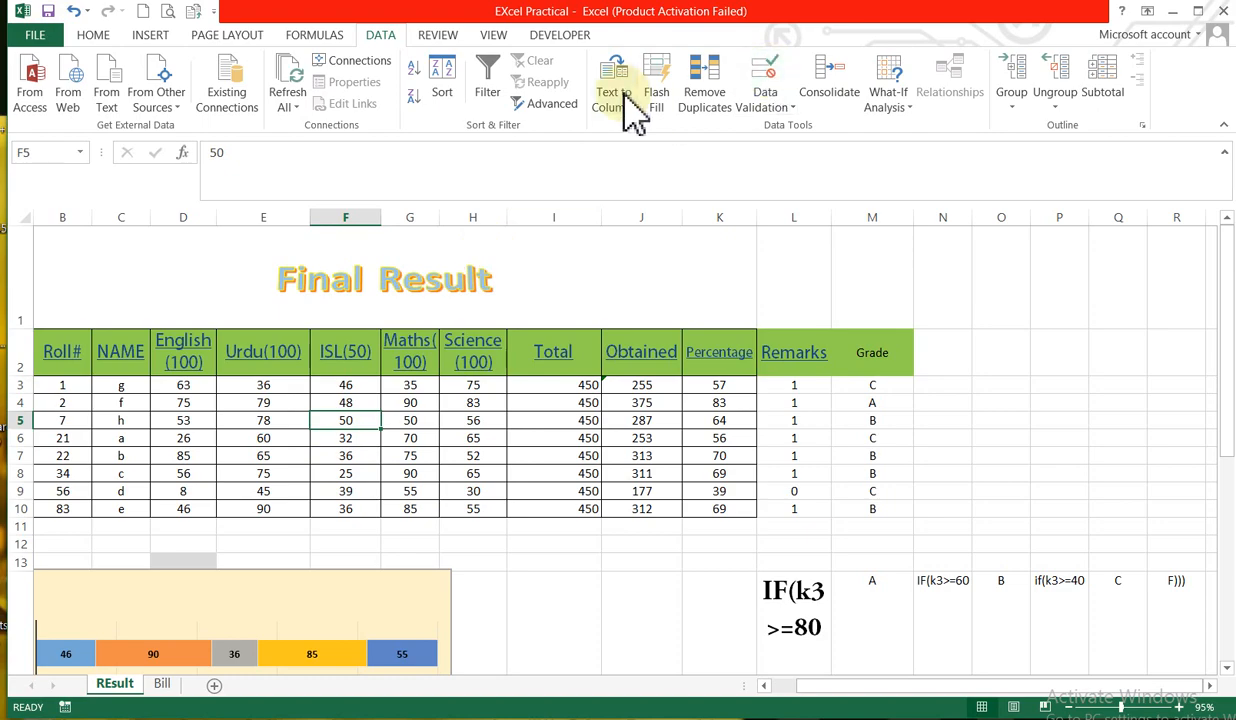
pyautogui.click(662, 78)
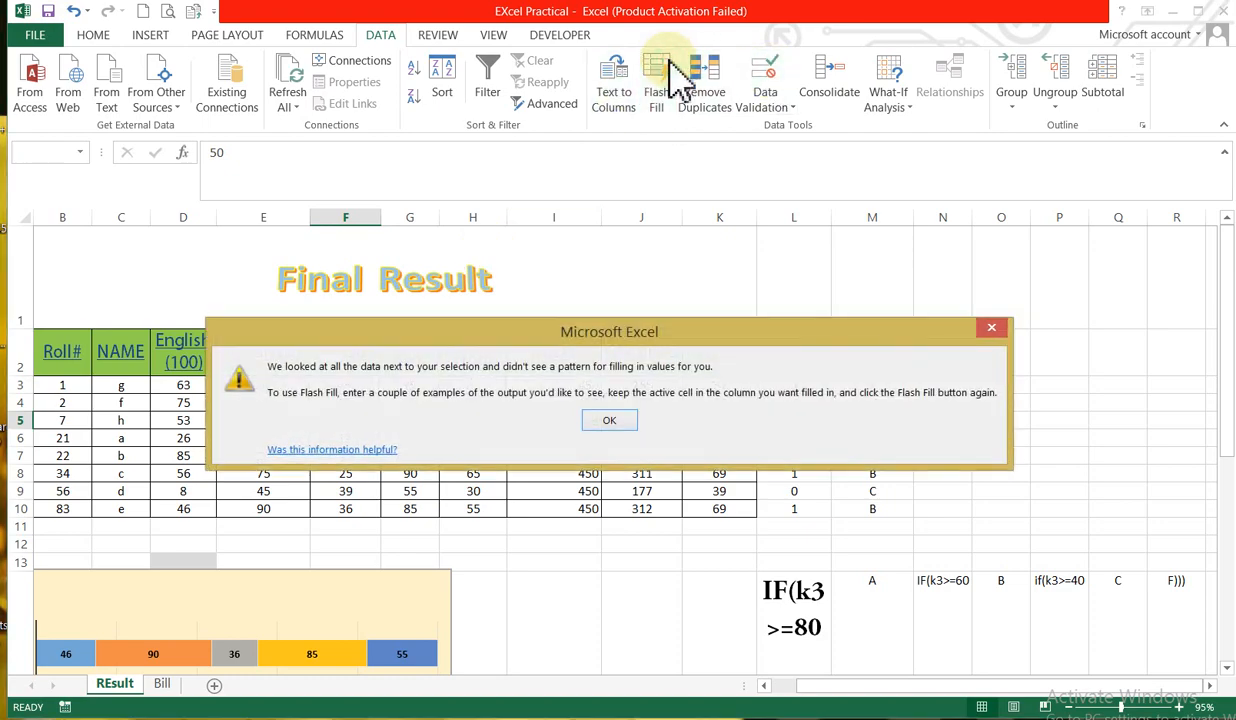
pyautogui.click(610, 421)
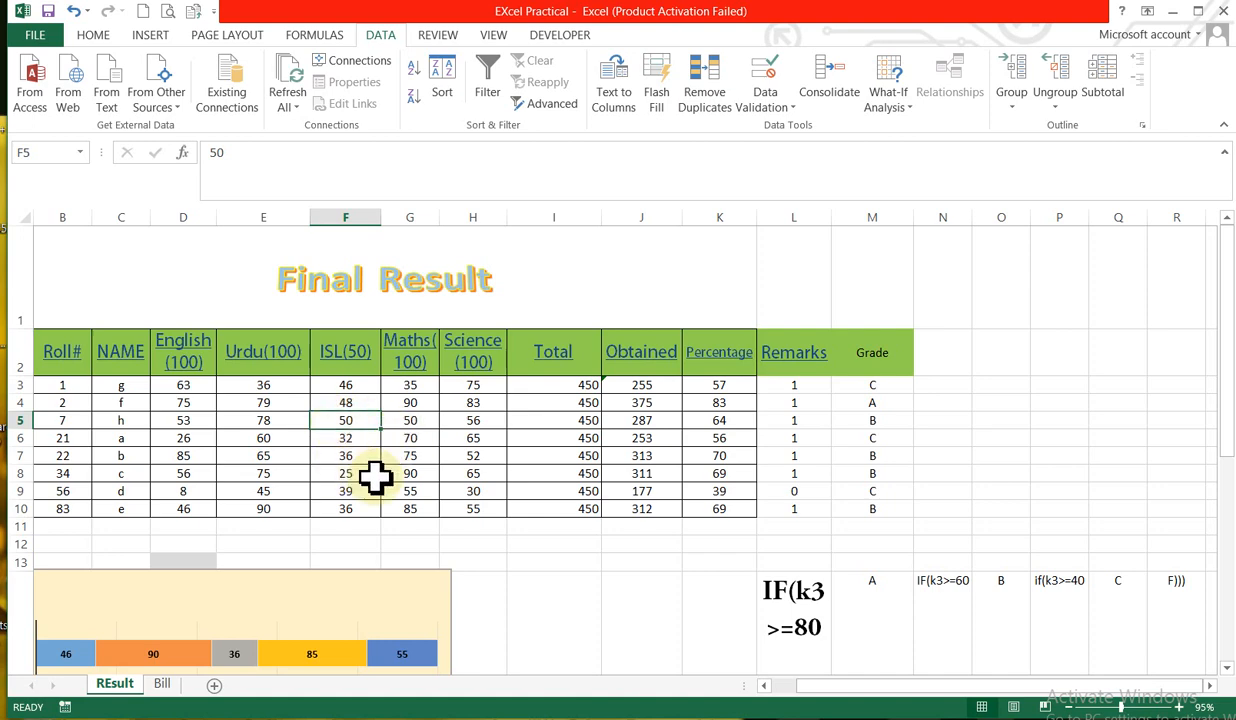
pyautogui.click(256, 419)
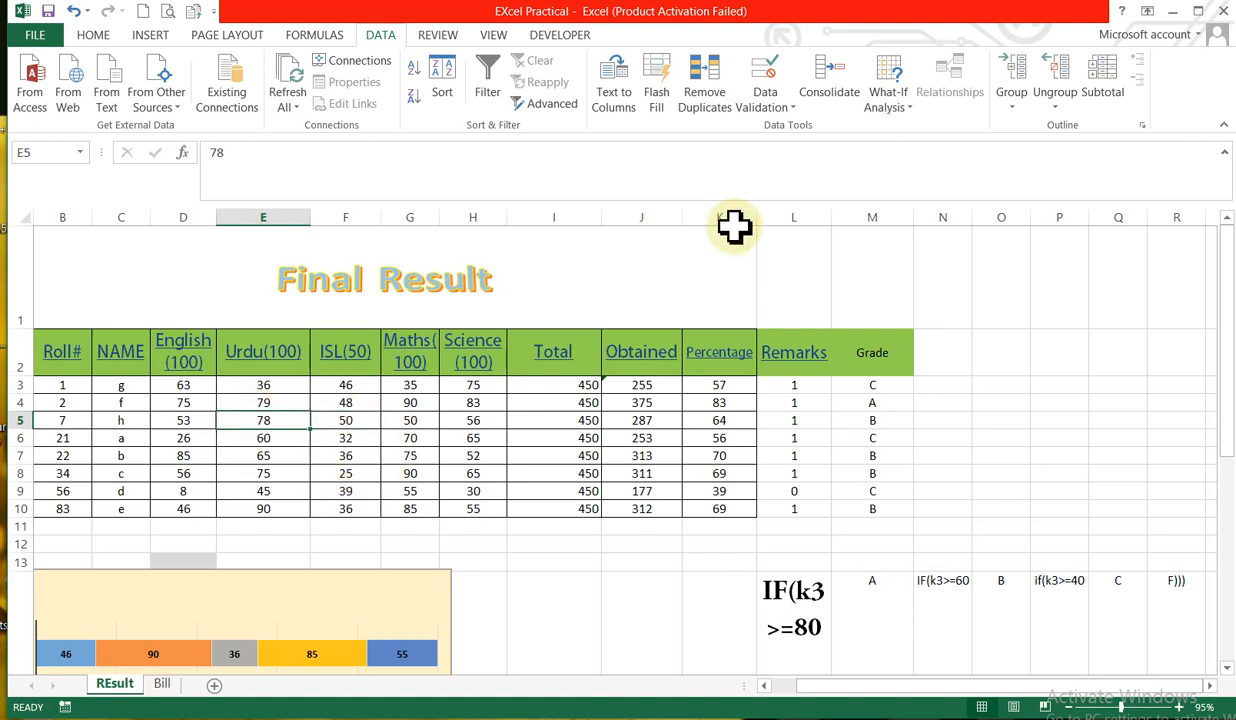
pyautogui.click(656, 92)
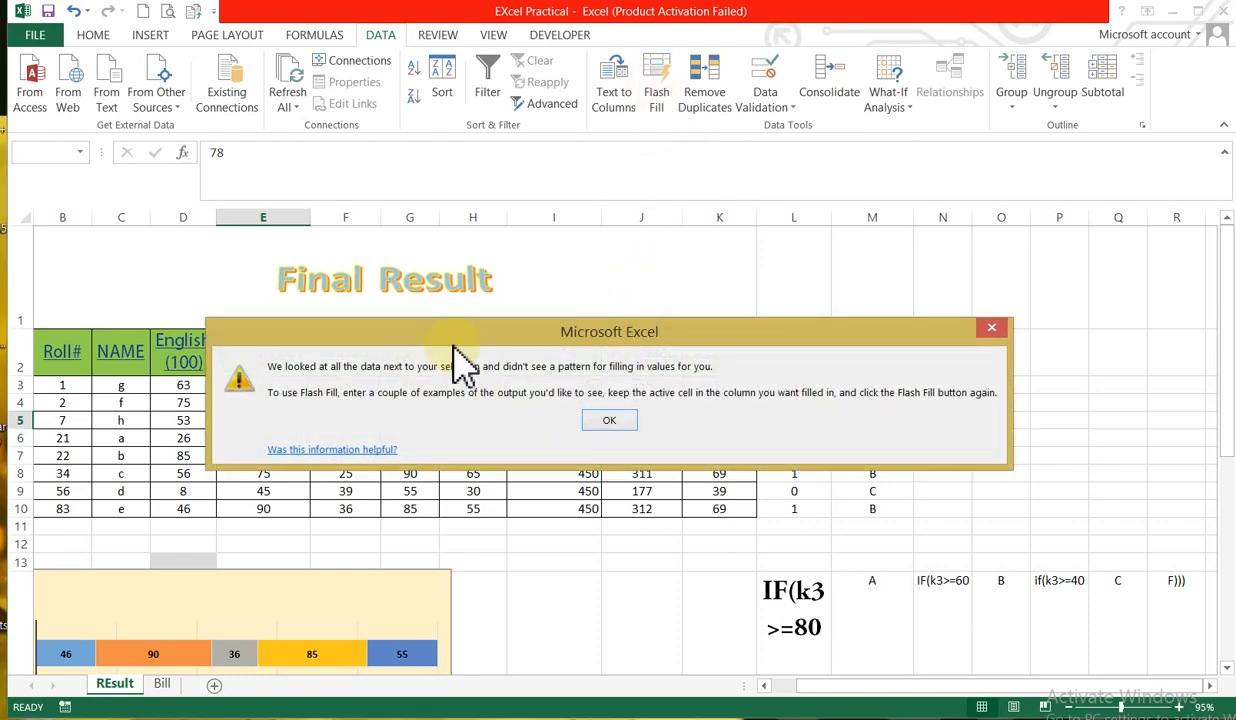
pyautogui.click(610, 424)
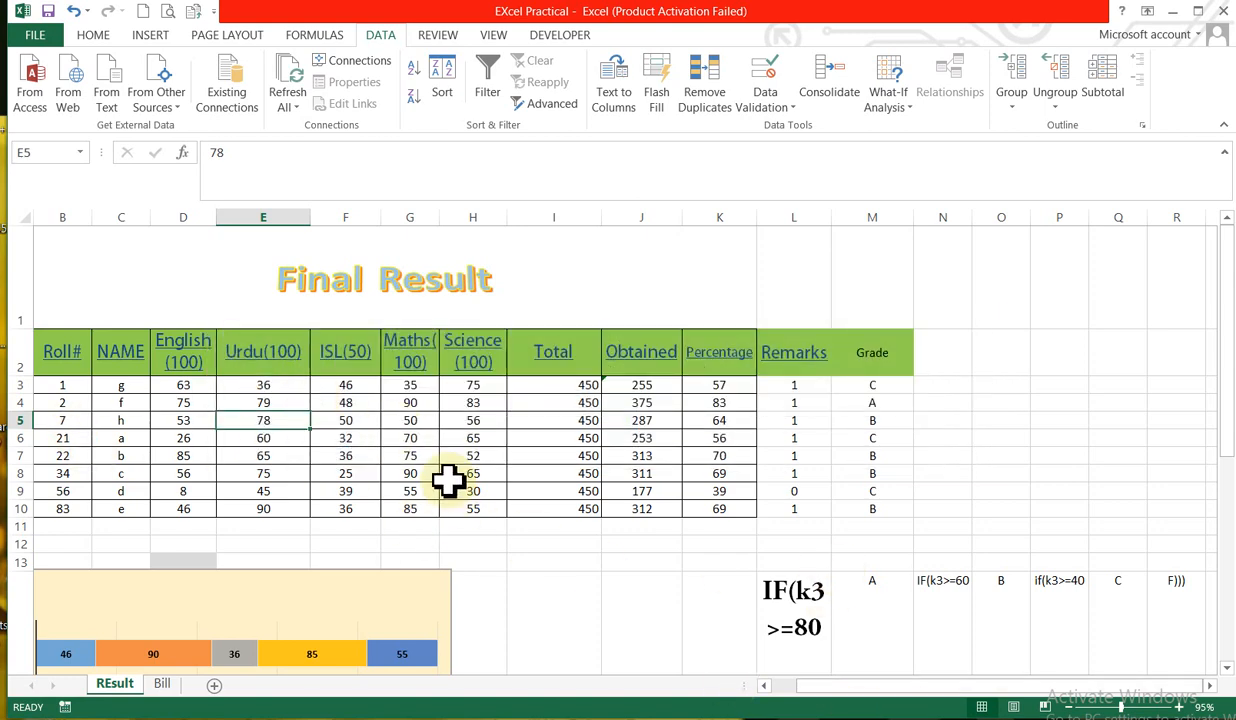
# Step: Try Flash Fill from the first Total cell, I3
pyautogui.click(567, 472)
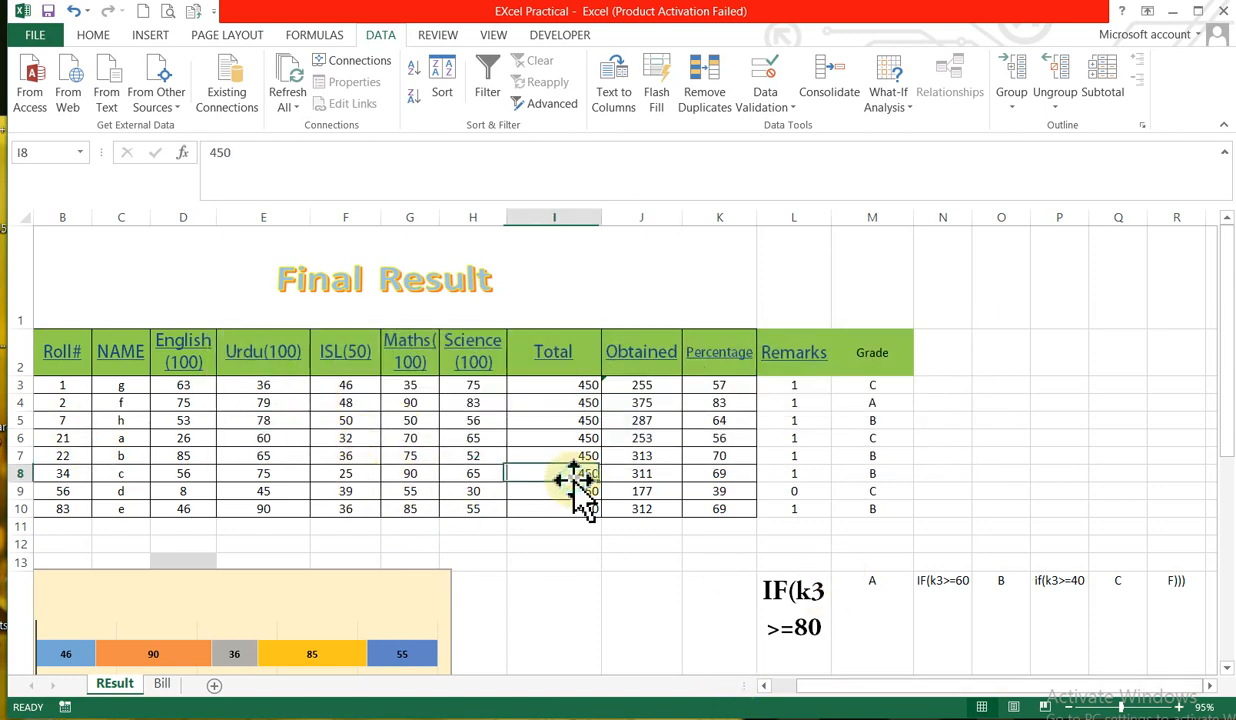
pyautogui.click(571, 388)
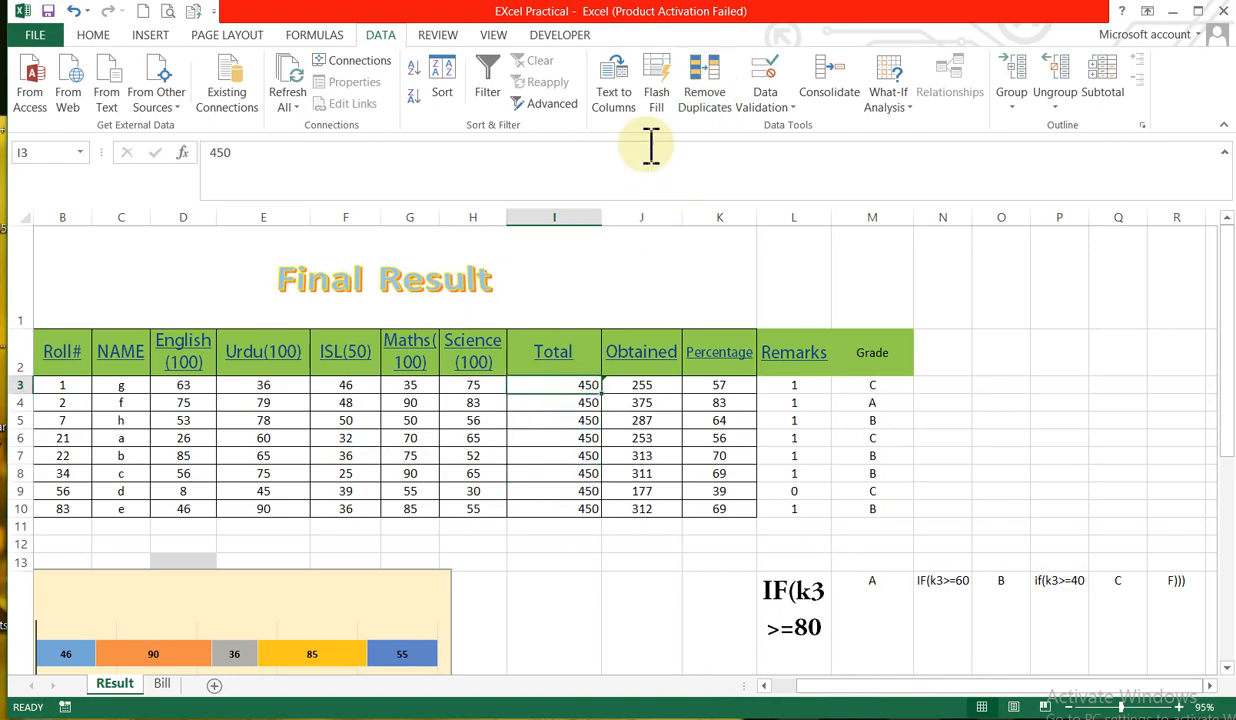
pyautogui.click(661, 75)
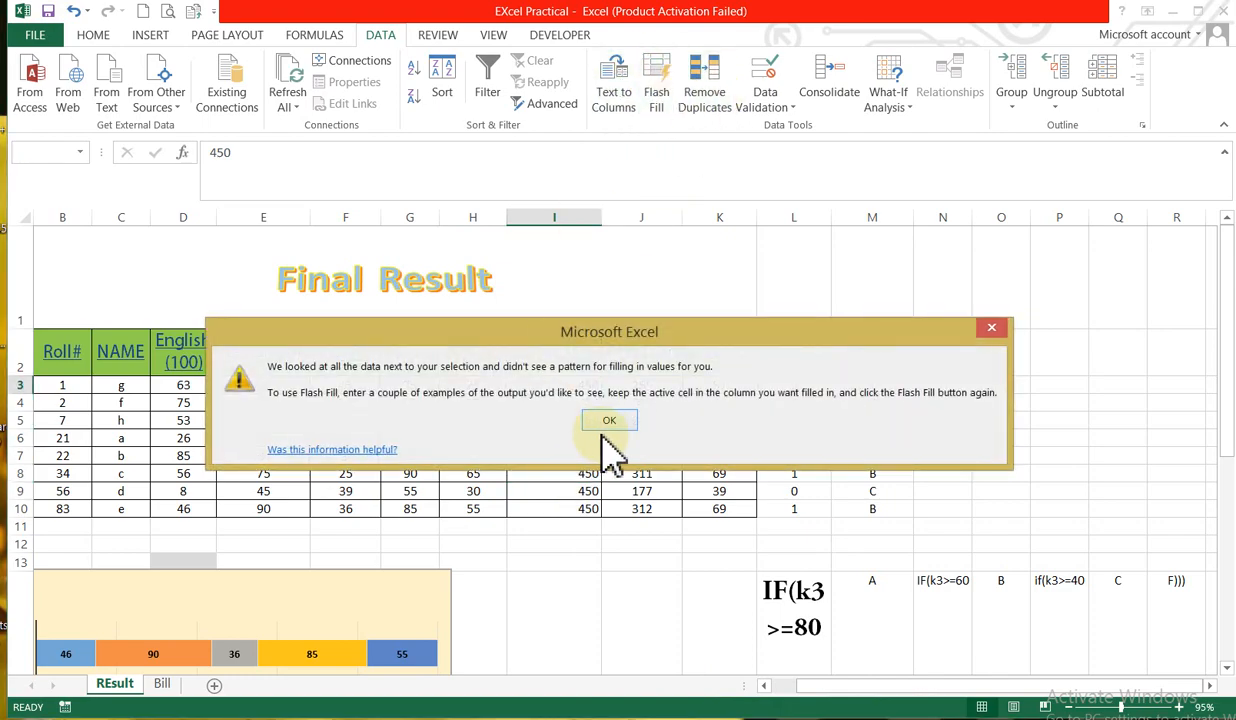
pyautogui.click(621, 421)
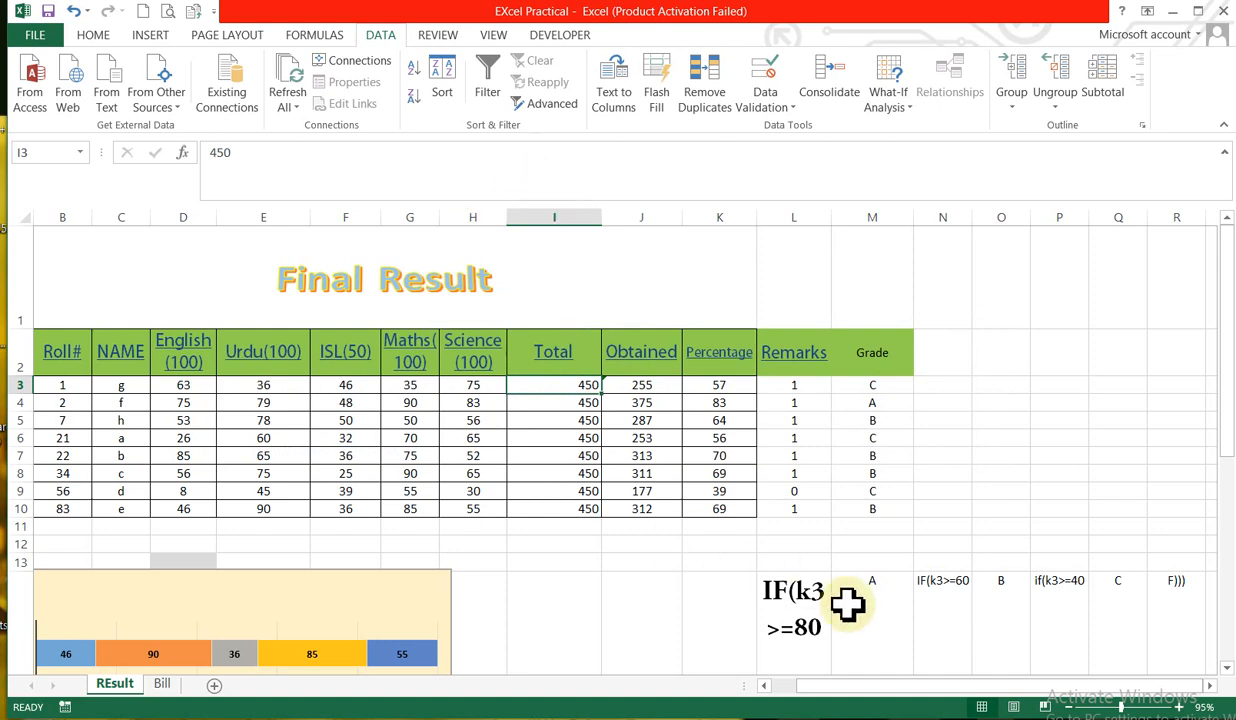
# Step: Group the Total column by columns from cell I4, then select the first Grade cell, M3
pyautogui.moveTo(880, 700); pyautogui.dragTo(712, 703)
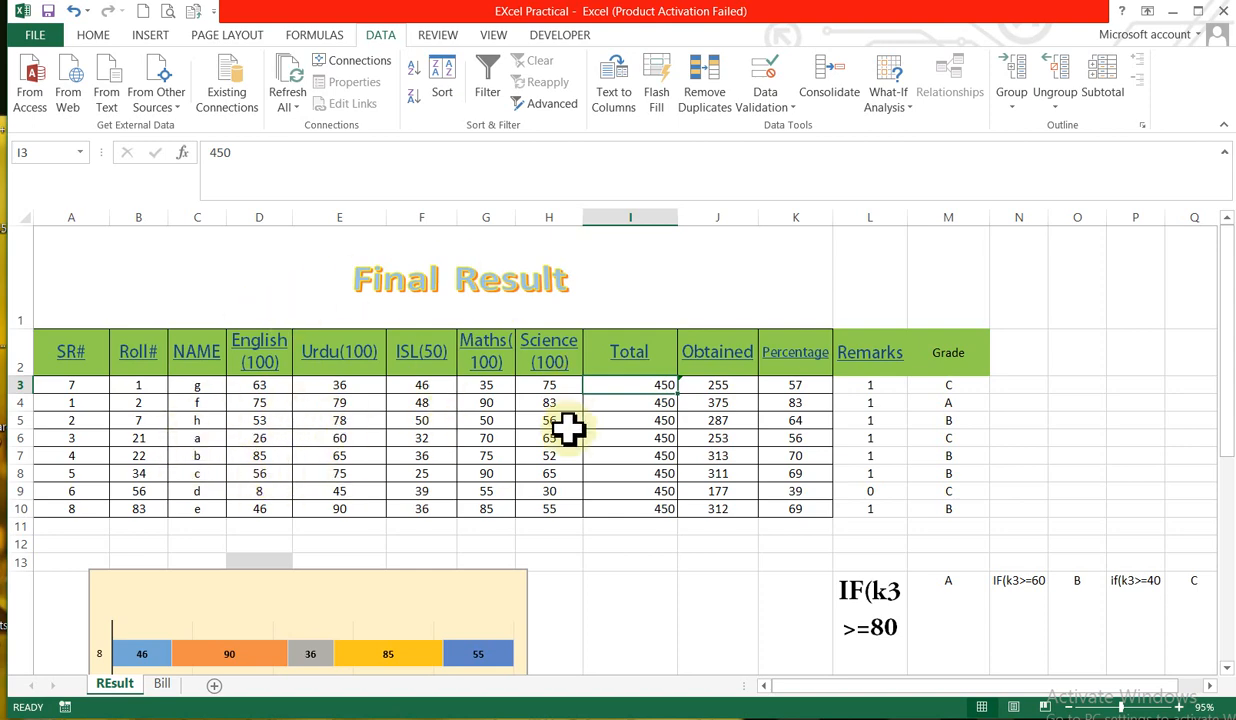
pyautogui.click(612, 400)
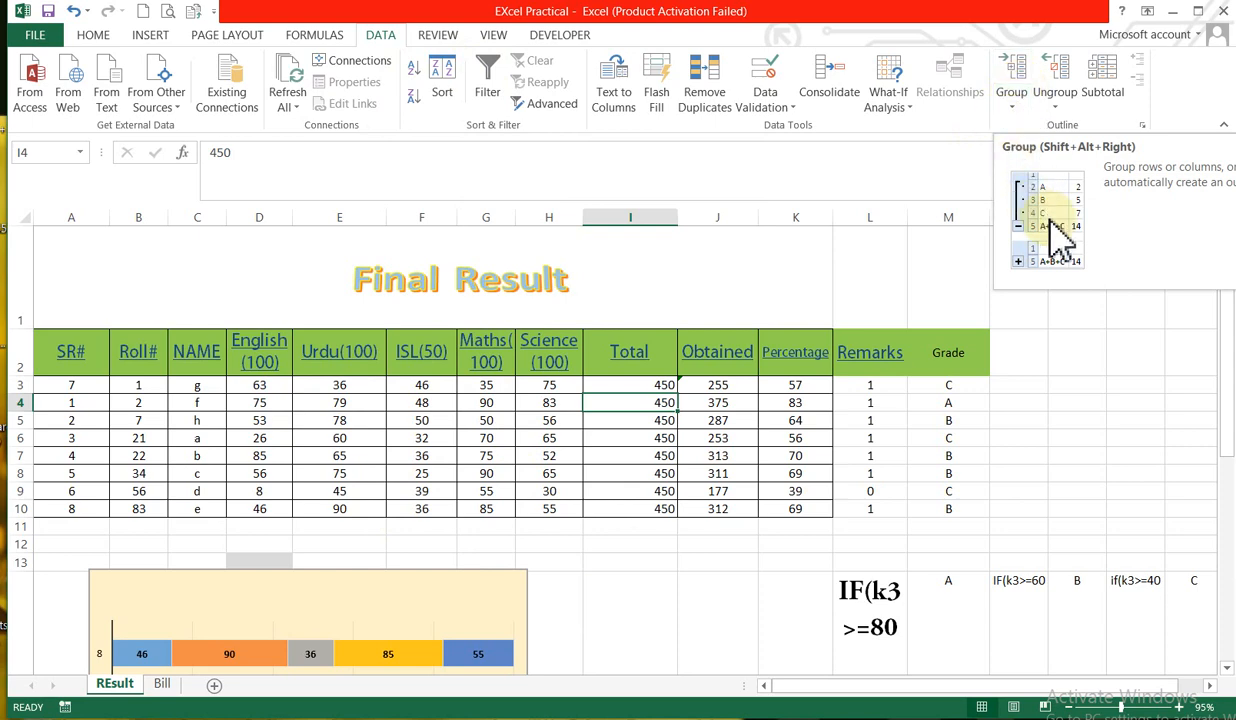
pyautogui.click(1027, 82)
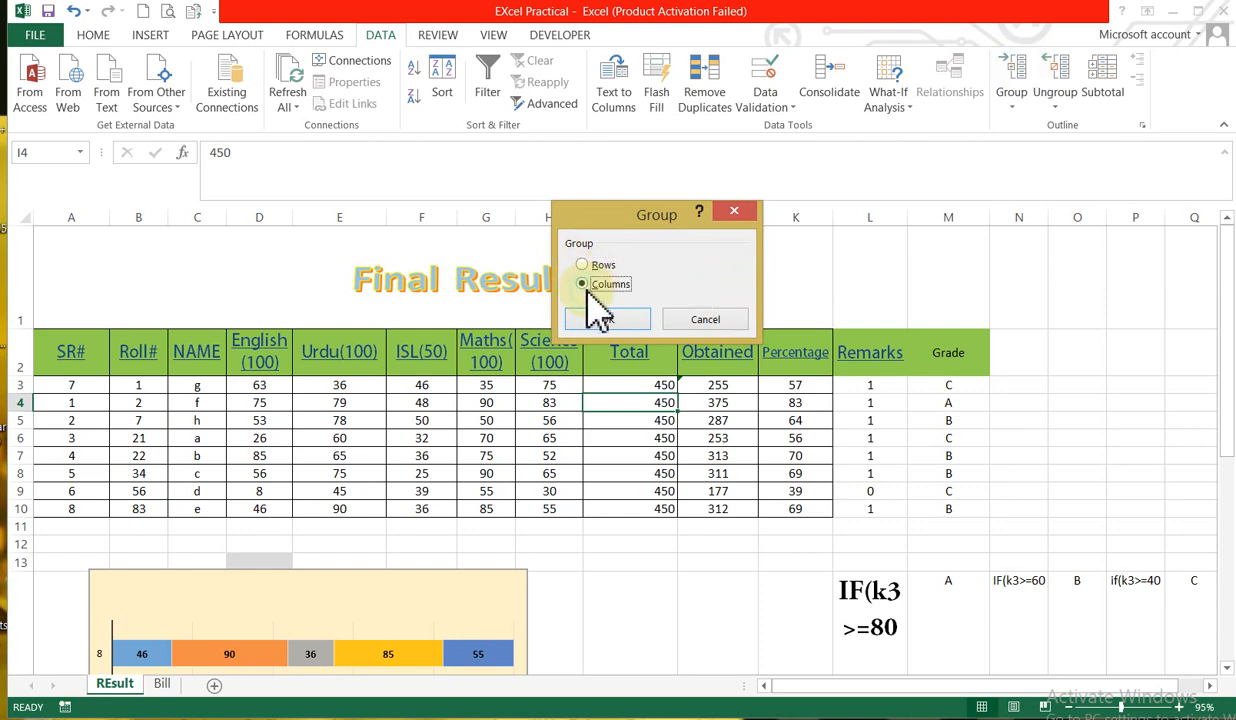
pyautogui.click(618, 320)
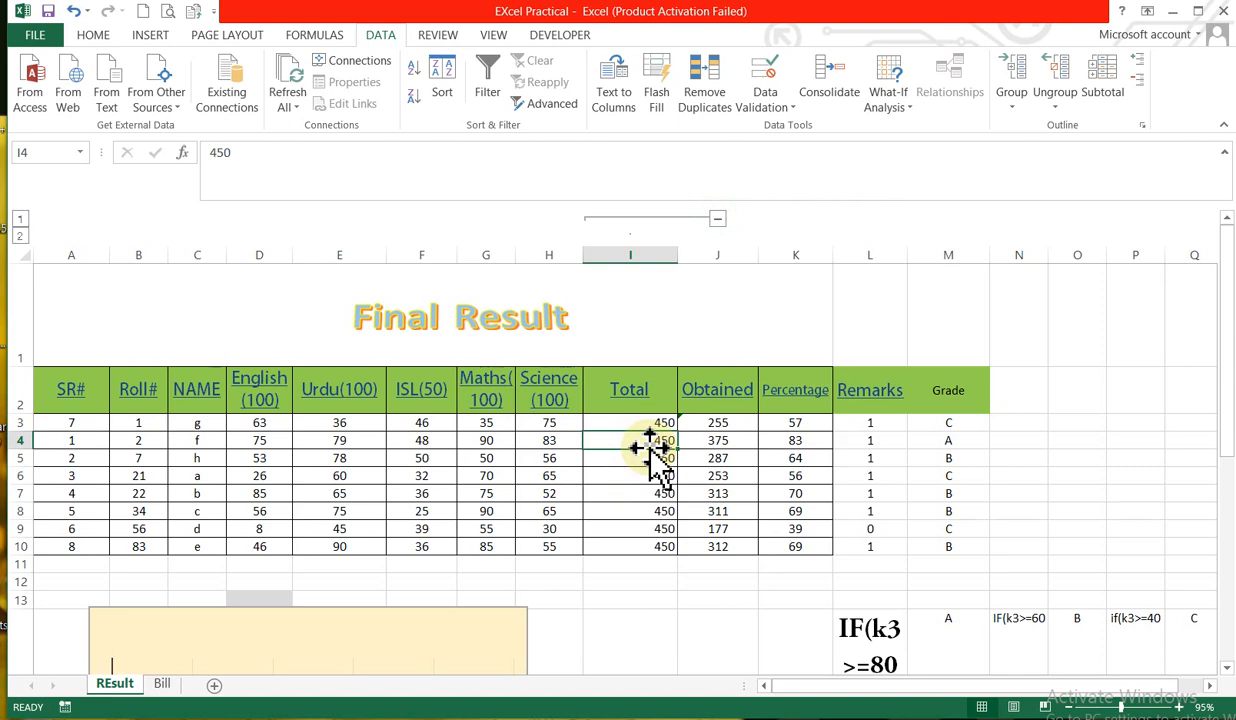
pyautogui.click(946, 436)
pyautogui.click(946, 423)
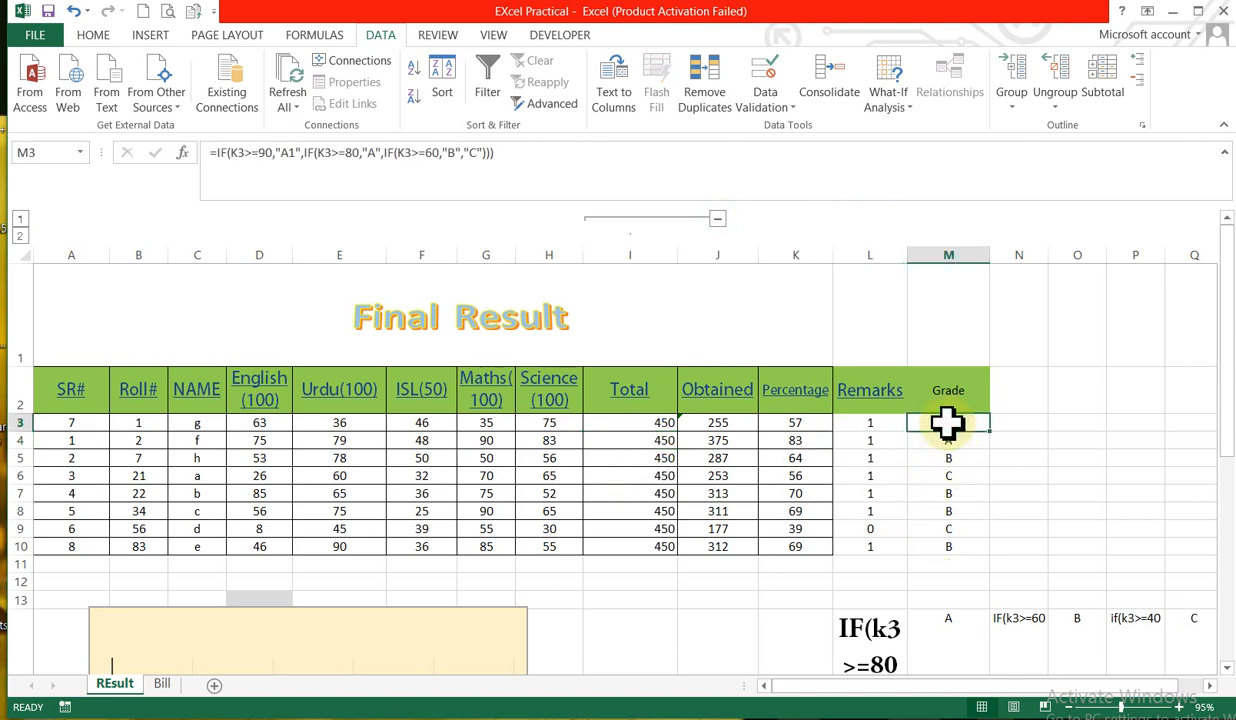
# Step: Group the Grade column by columns from cell M3, then collapse and expand that group
pyautogui.click(1018, 86)
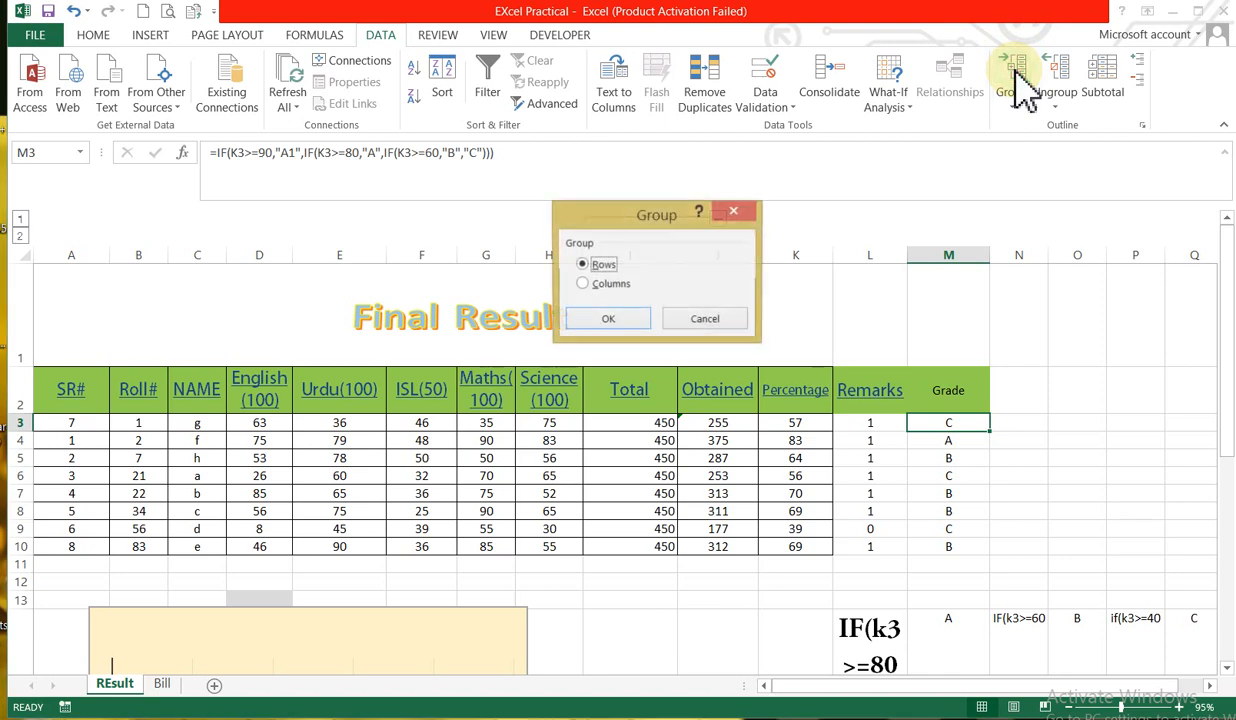
pyautogui.click(610, 320)
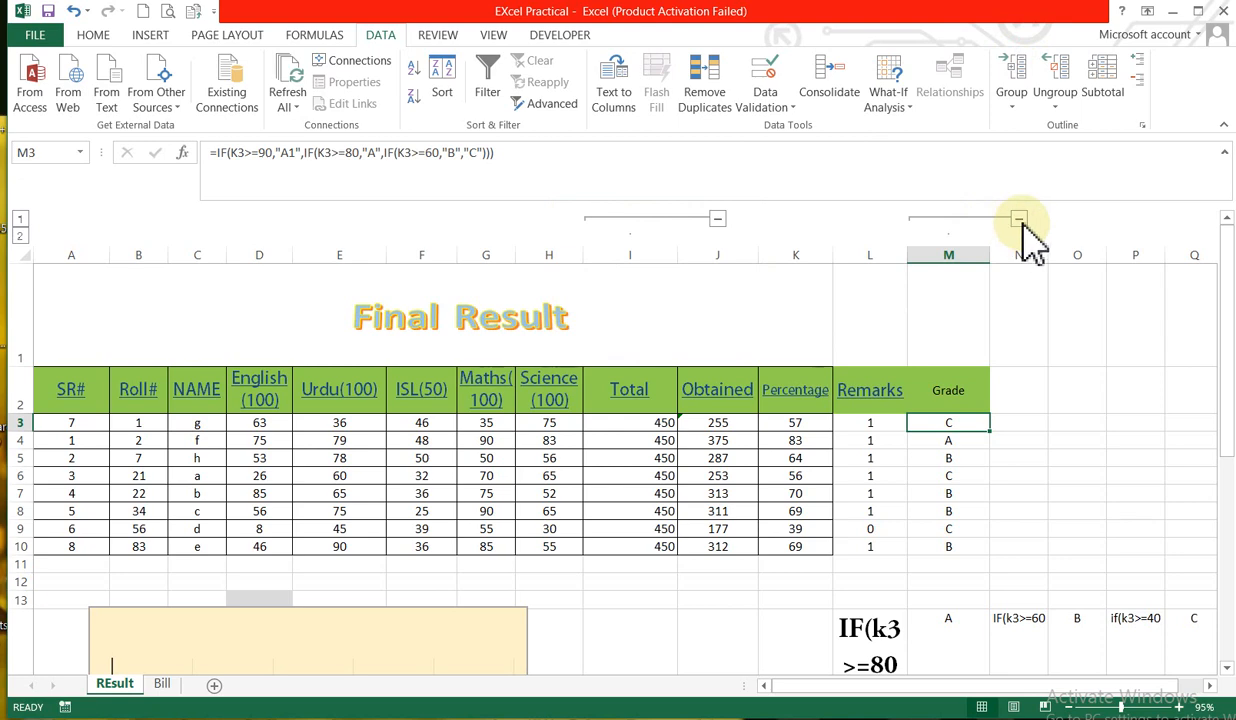
pyautogui.click(1018, 218)
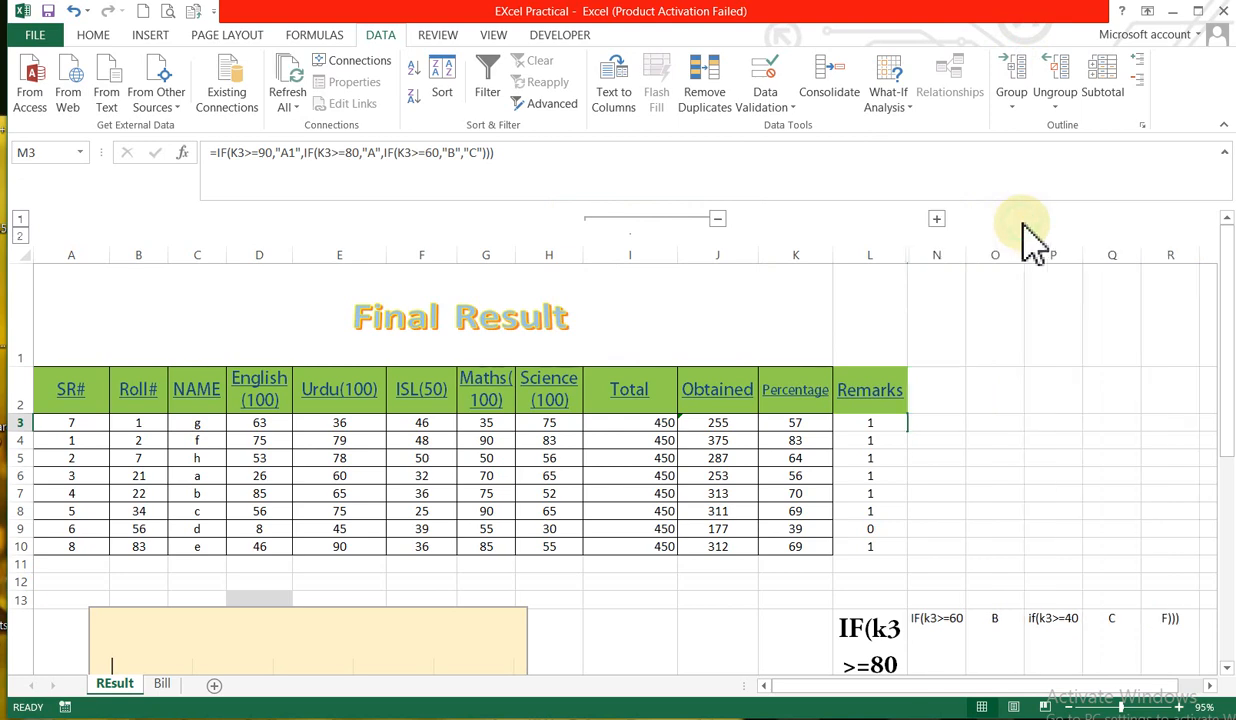
pyautogui.click(938, 221)
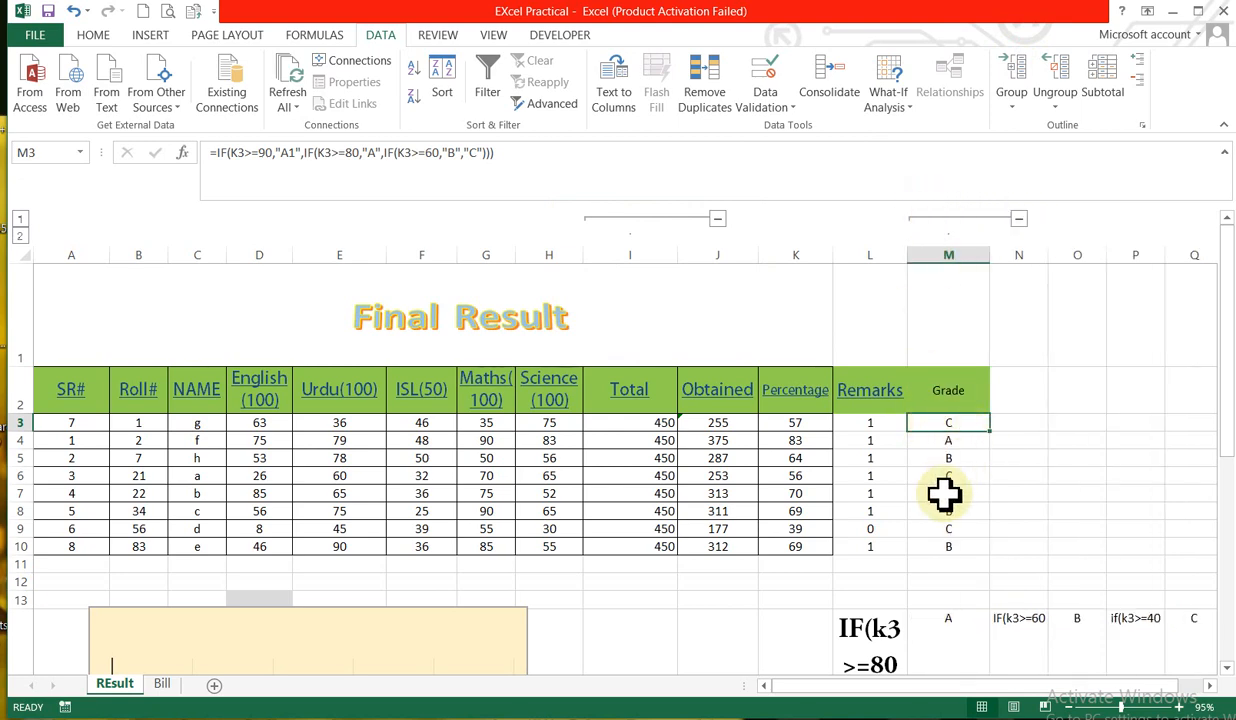
pyautogui.click(944, 493)
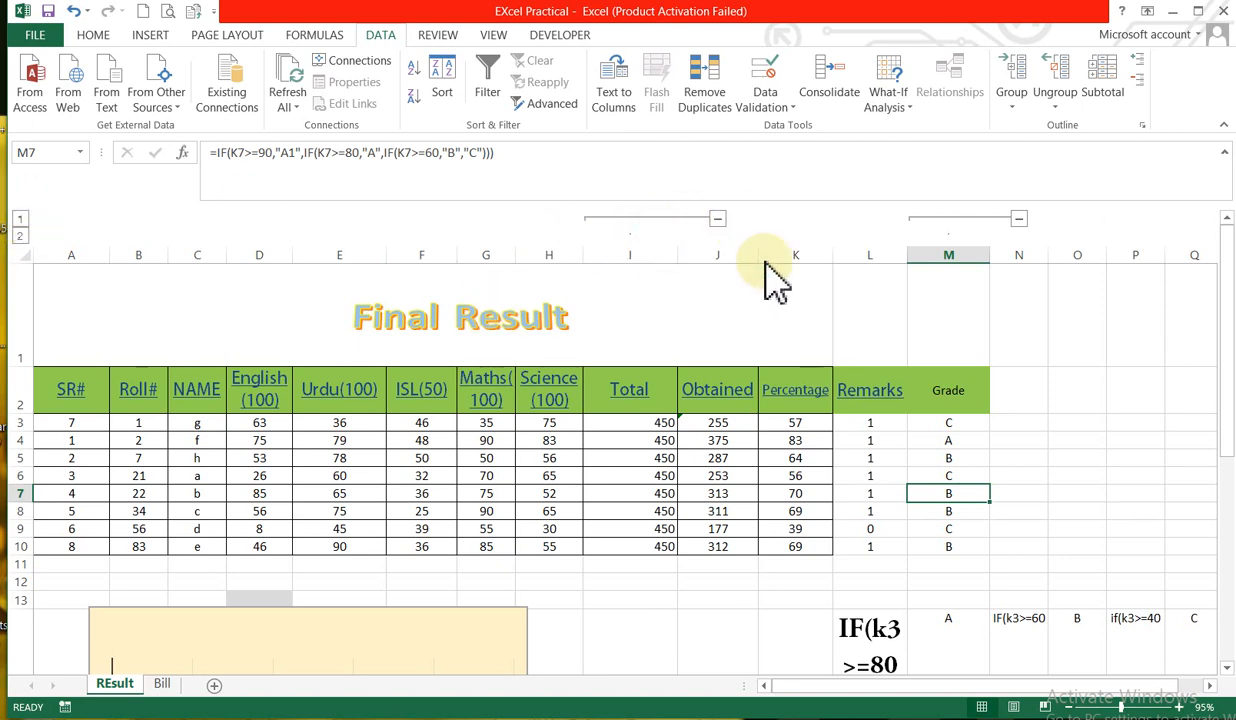
# Step: Group rows 3 to 10 from the grades M3:M10 and collapse the Grade column group
pyautogui.moveTo(943, 422); pyautogui.dragTo(950, 543)
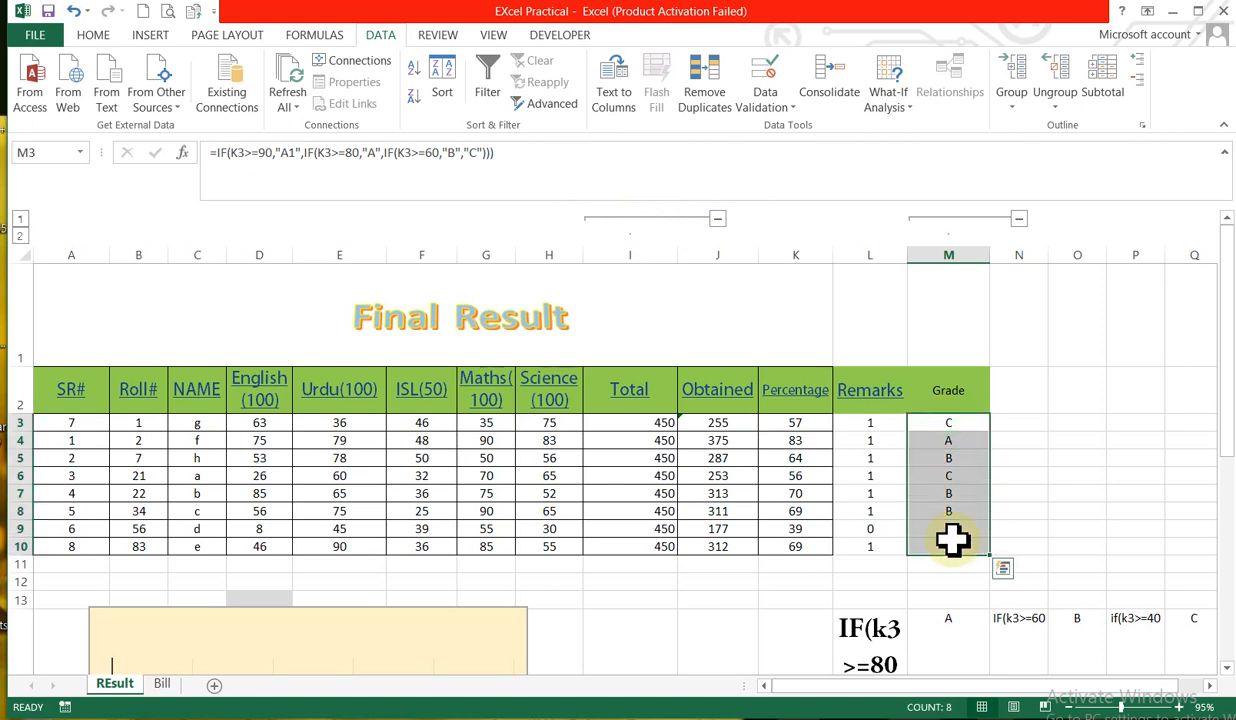
pyautogui.click(1020, 80)
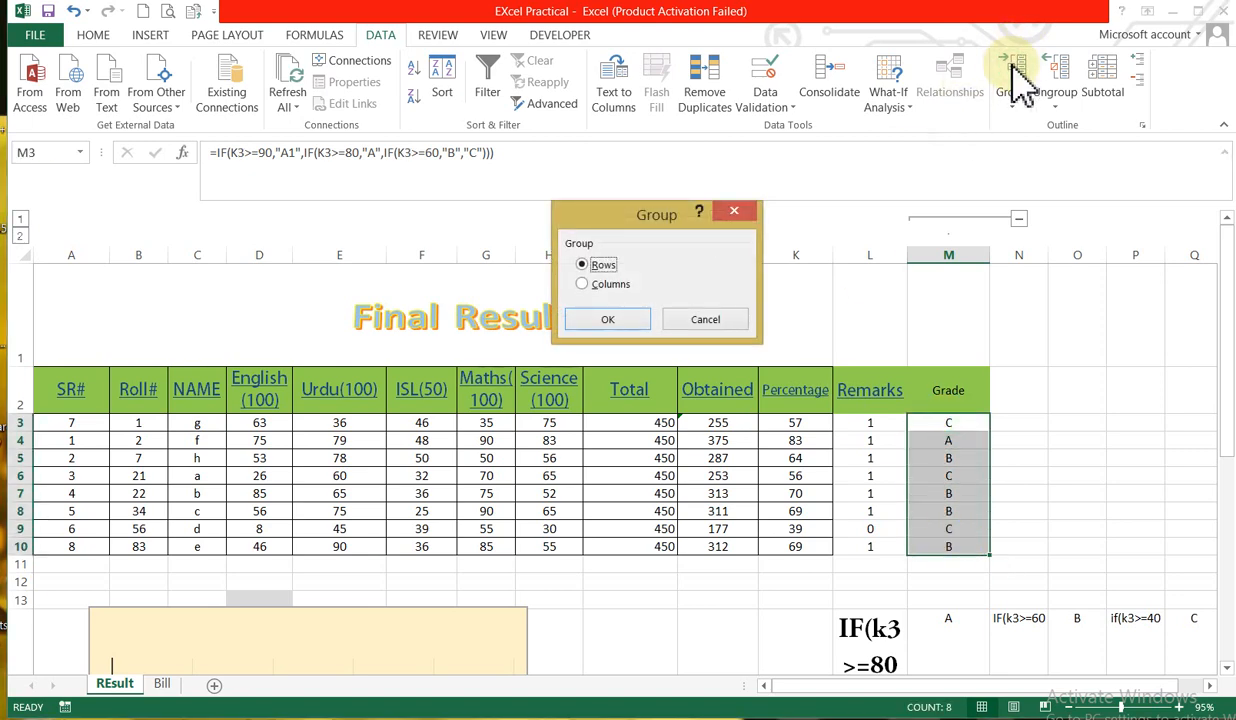
pyautogui.click(608, 320)
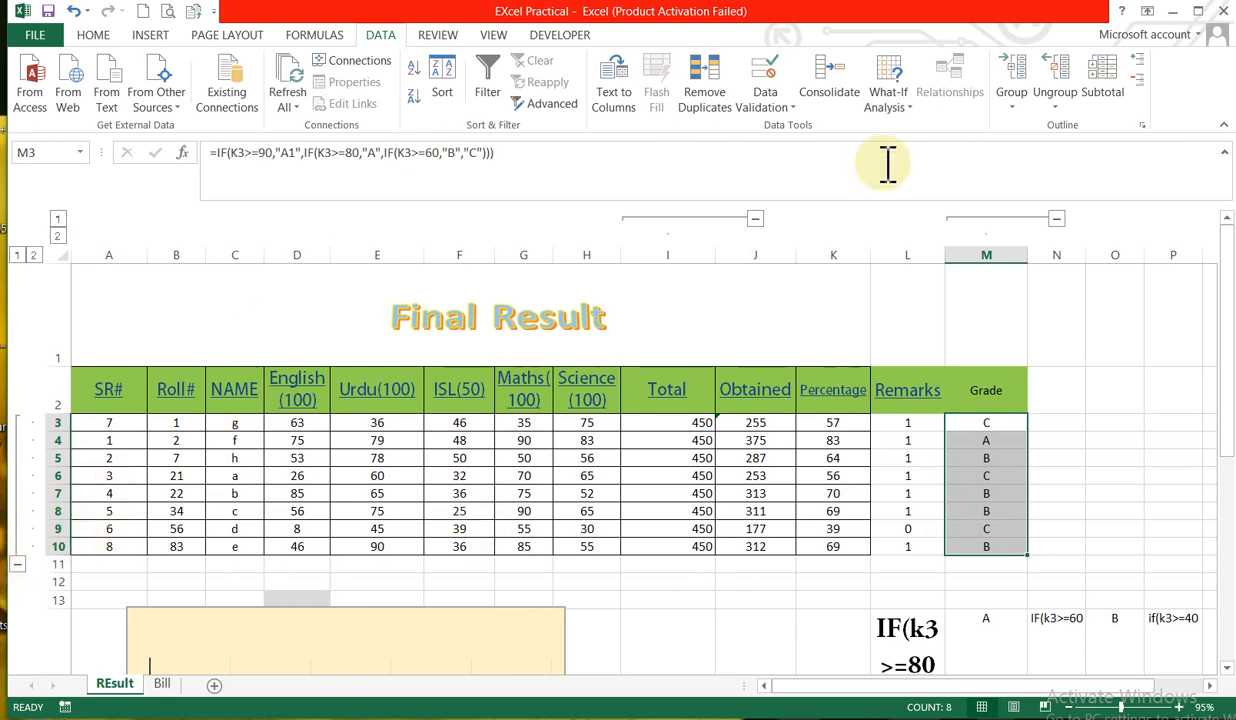
pyautogui.click(1061, 219)
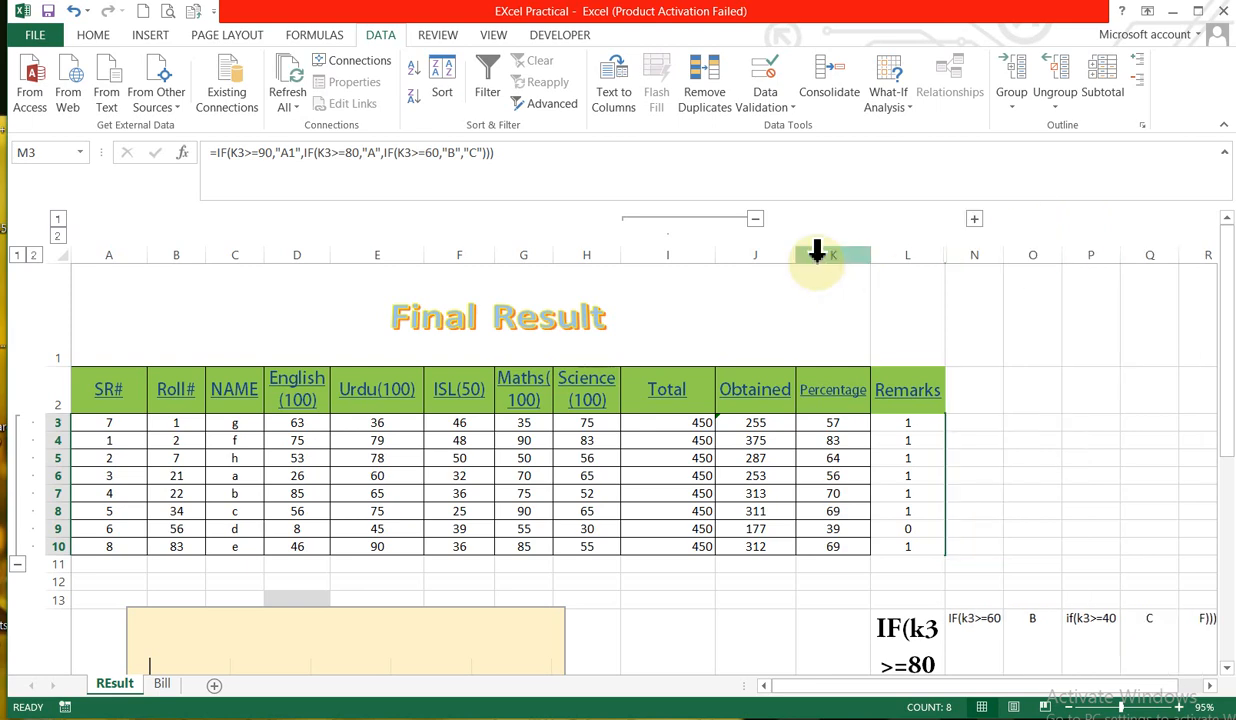
# Step: Undo the row and column groupings on the result sheet
pyautogui.hotkey('ctrl', 'z')
pyautogui.hotkey('ctrl', 'z')
pyautogui.hotkey('ctrl', 'z')
pyautogui.hotkey('ctrl', 'z')
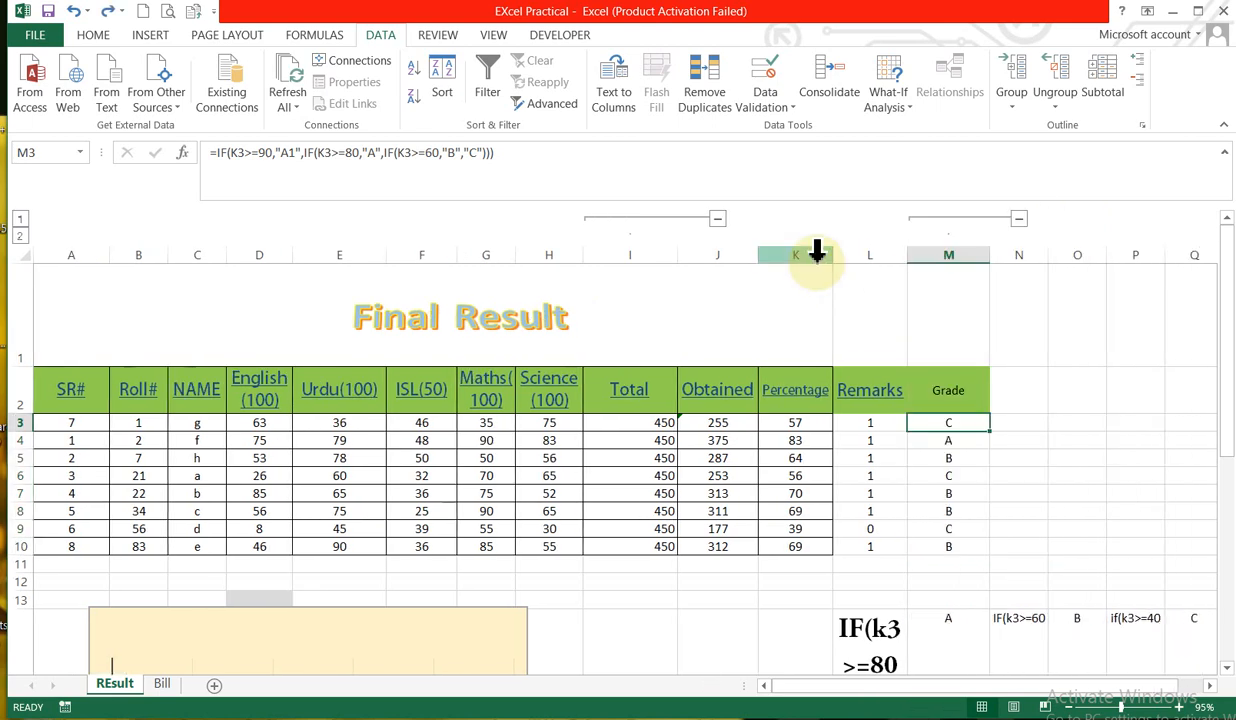
pyautogui.hotkey('ctrl', 'z')
pyautogui.hotkey('ctrl', 'z')
pyautogui.hotkey('ctrl', 'z')
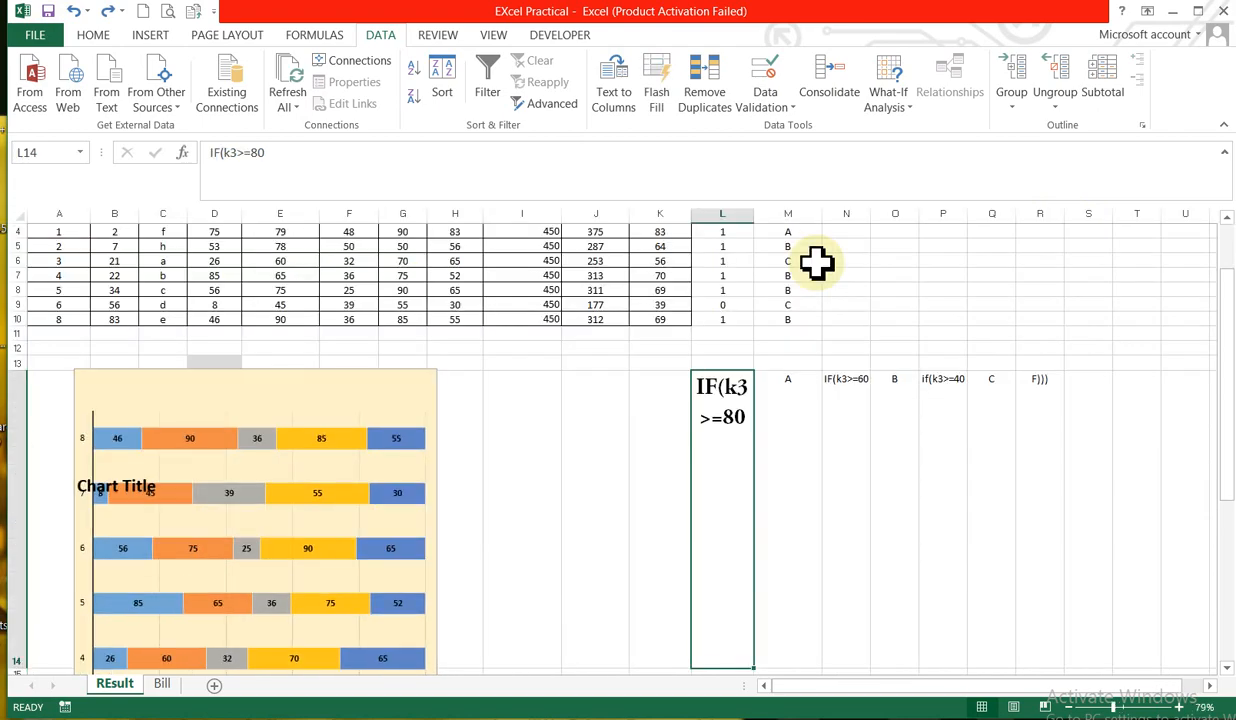
# Step: Apply Auto Outline to the Final Result table
pyautogui.moveTo(1113, 707)
pyautogui.mouseDown()
pyautogui.moveTo(1132, 707)
pyautogui.moveTo(1110, 707)
pyautogui.mouseUp()
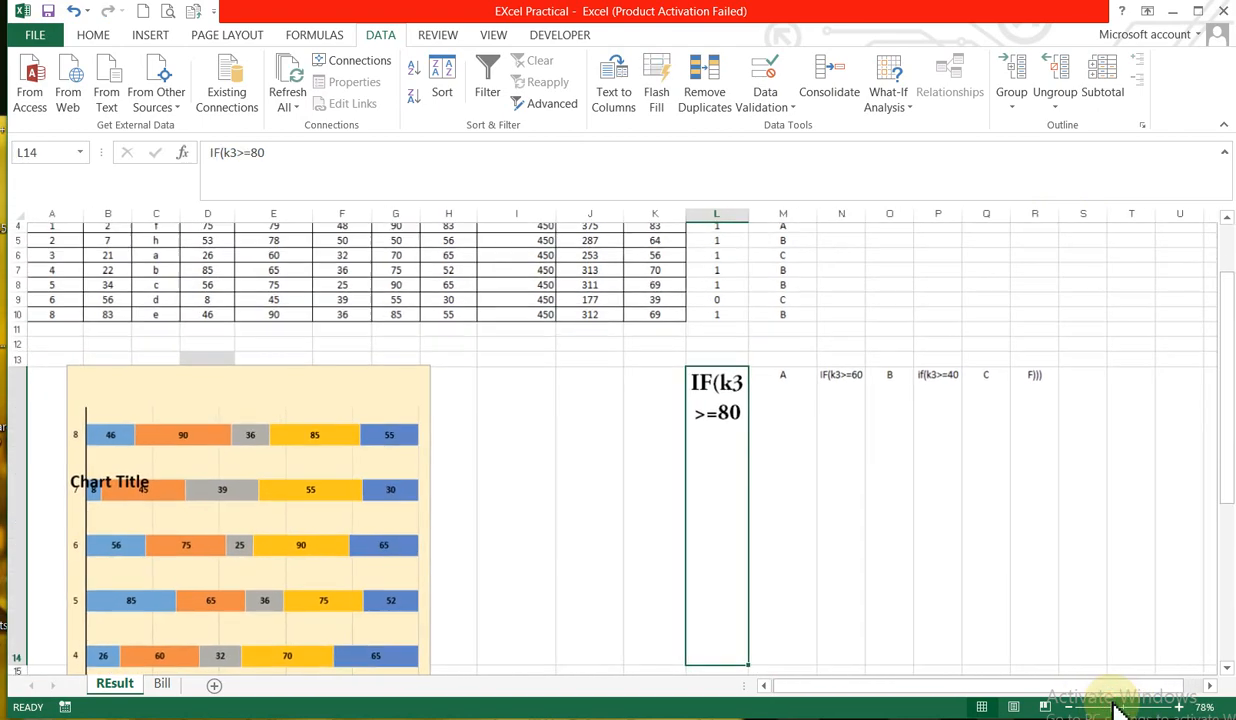
pyautogui.moveTo(1230, 475); pyautogui.dragTo(1226, 443)
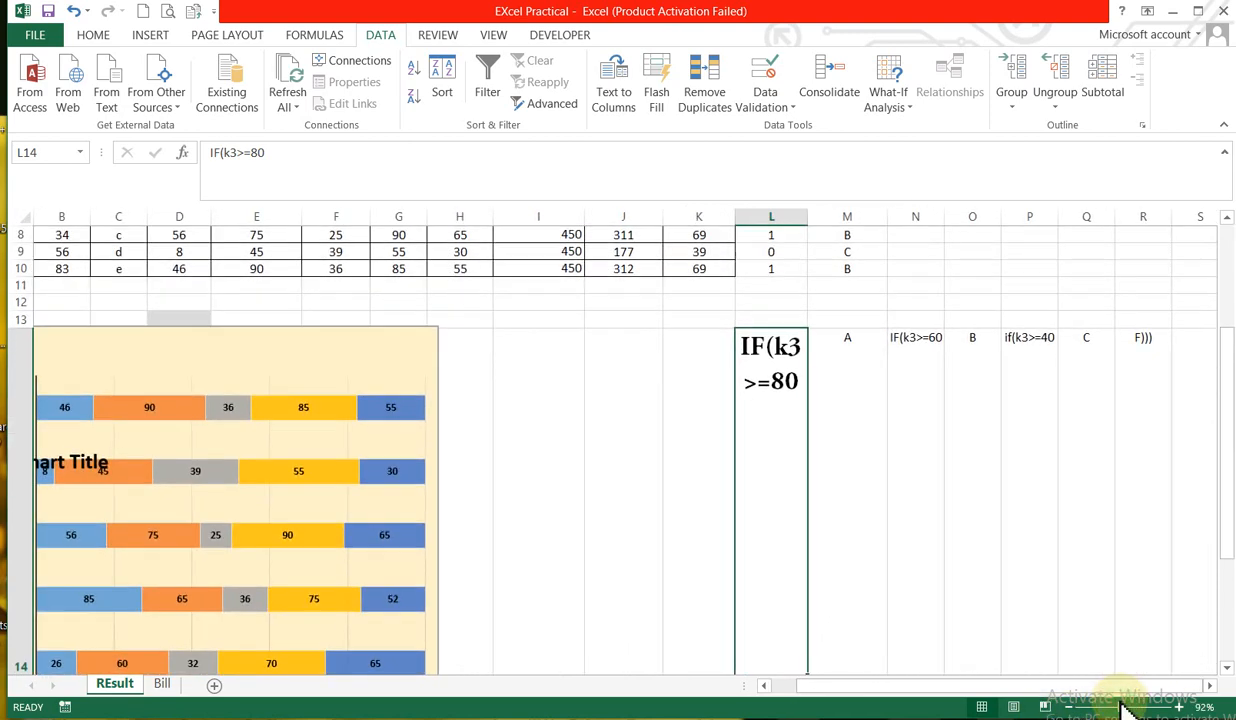
pyautogui.moveTo(1020, 690); pyautogui.dragTo(877, 690)
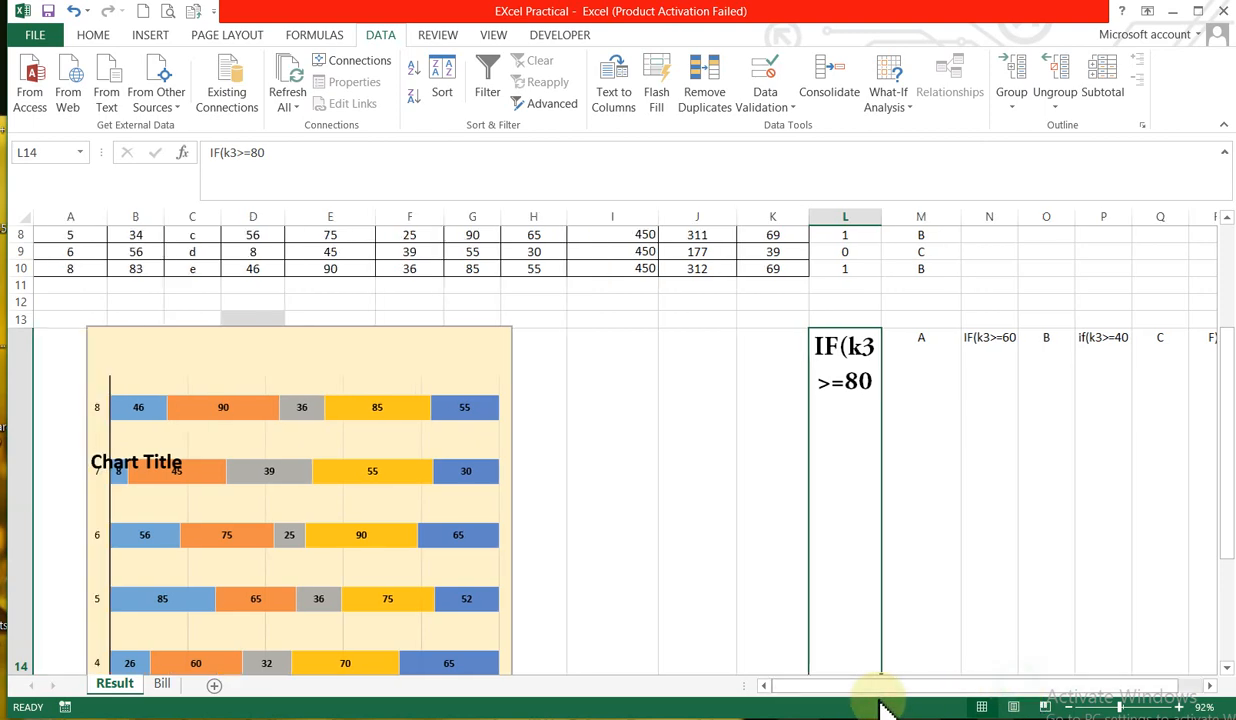
pyautogui.moveTo(1229, 445); pyautogui.dragTo(1231, 331)
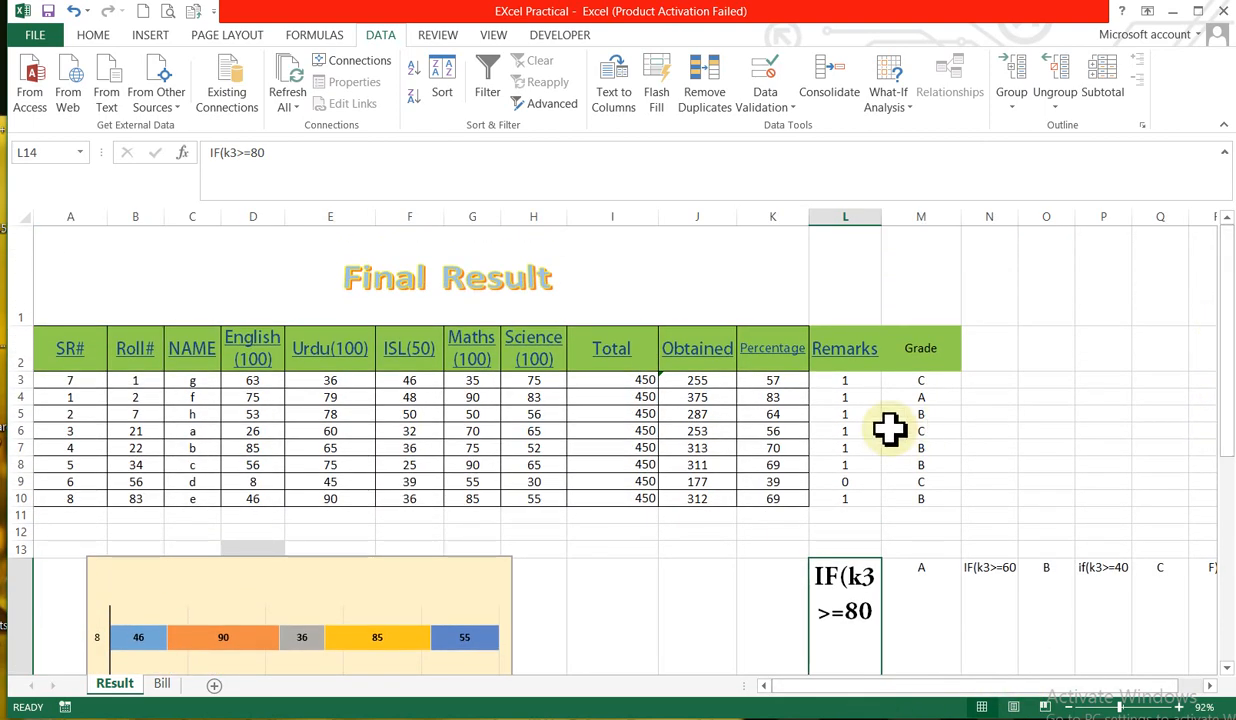
pyautogui.click(1016, 110)
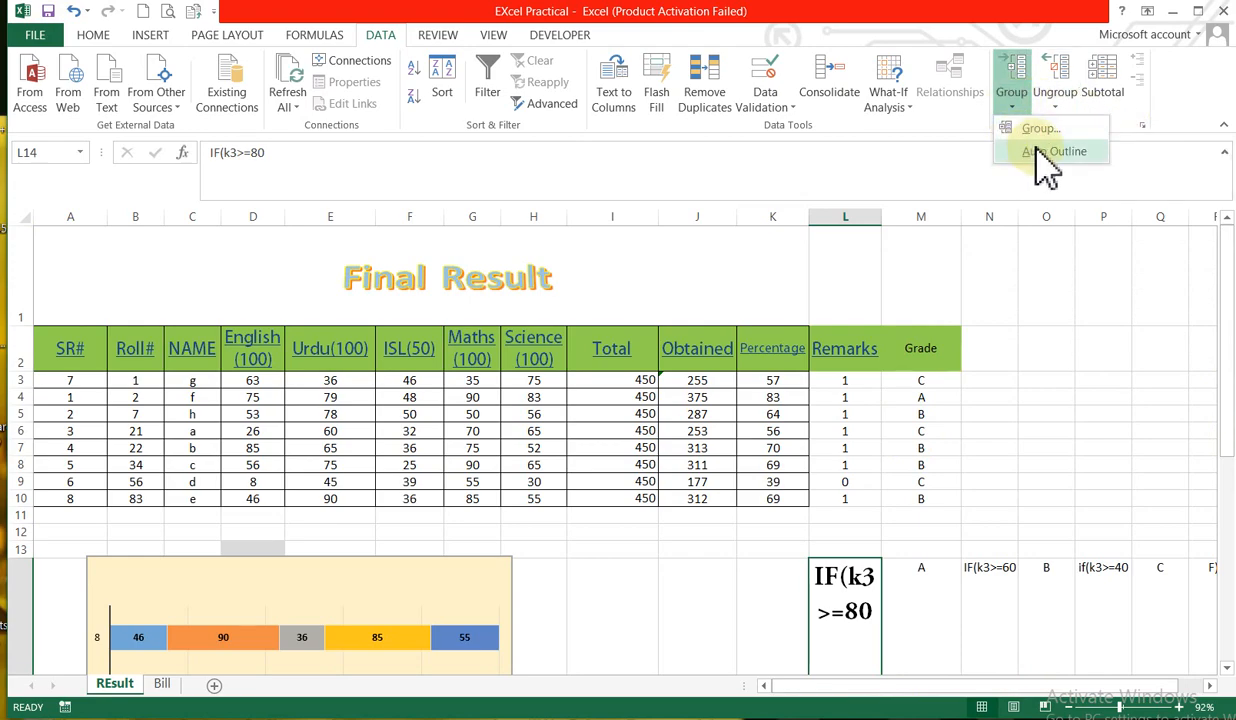
pyautogui.click(1040, 155)
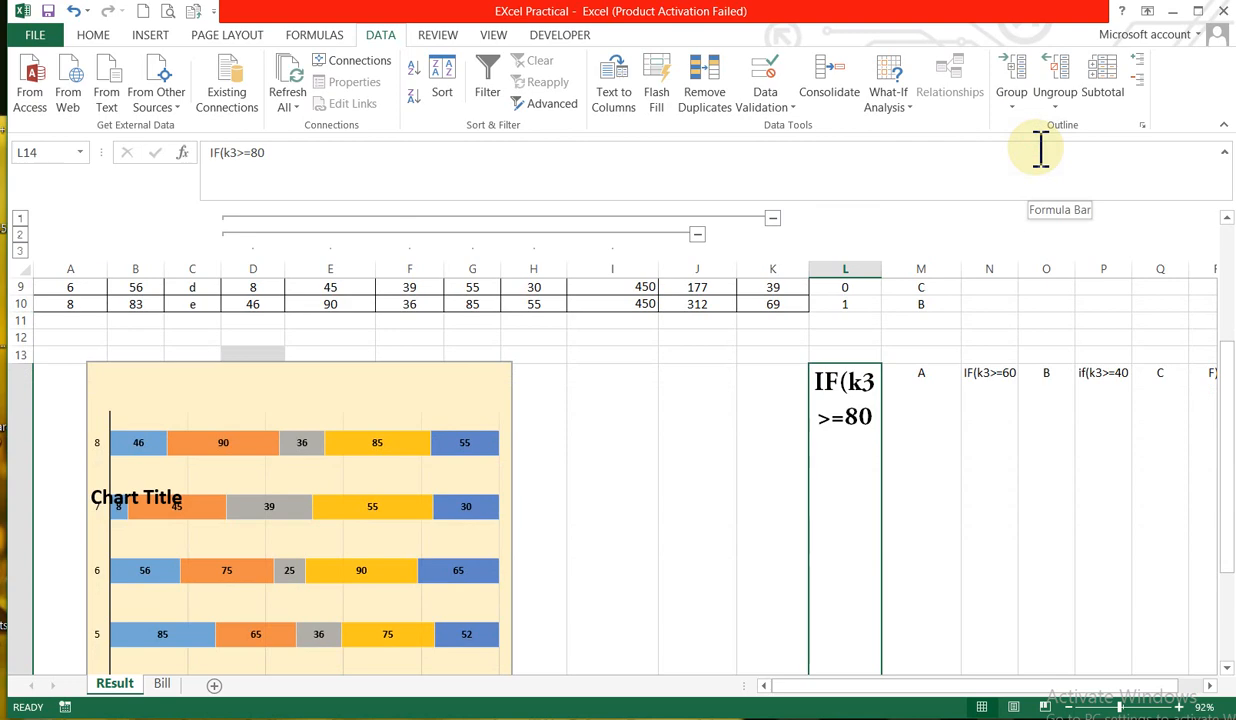
# Step: Collapse the column outline to level 1 so the detail columns D to J are hidden
pyautogui.hotkey('ctrl', 'z')
pyautogui.scroll(-1, 1041, 150)
pyautogui.scroll(4, 1041, 150)
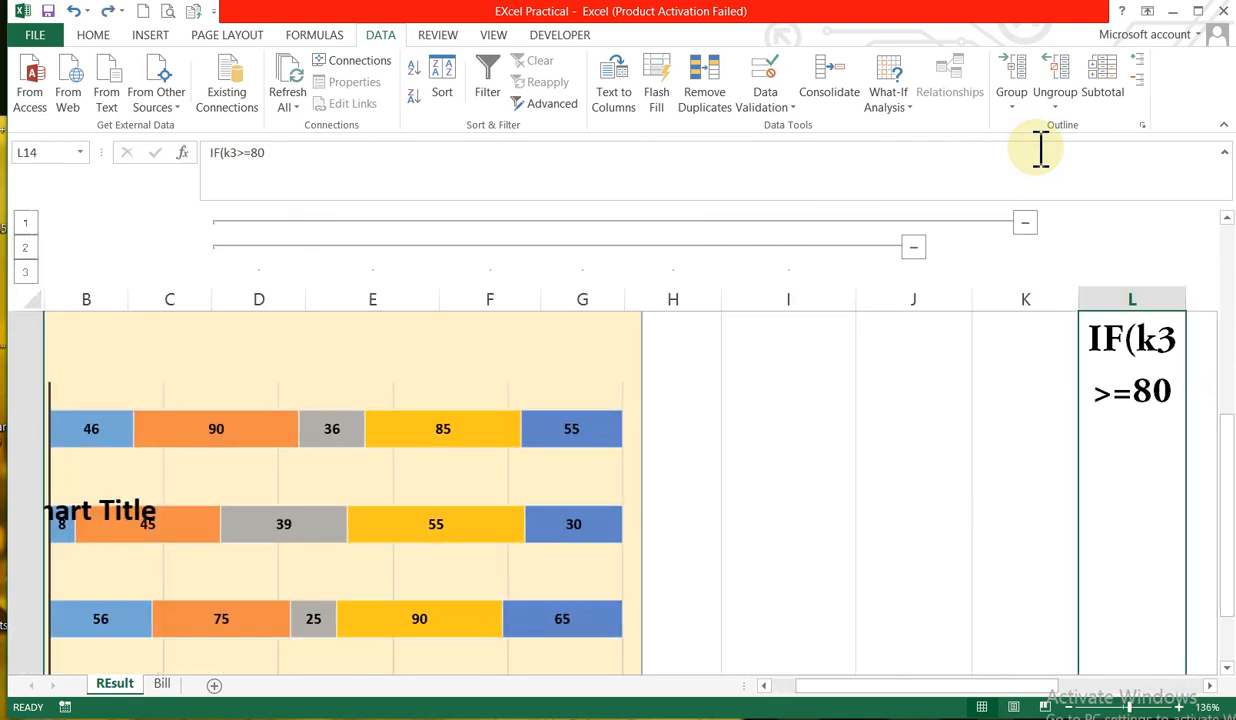
pyautogui.scroll(-5, 1041, 150)
pyautogui.scroll(5, 1040, 150)
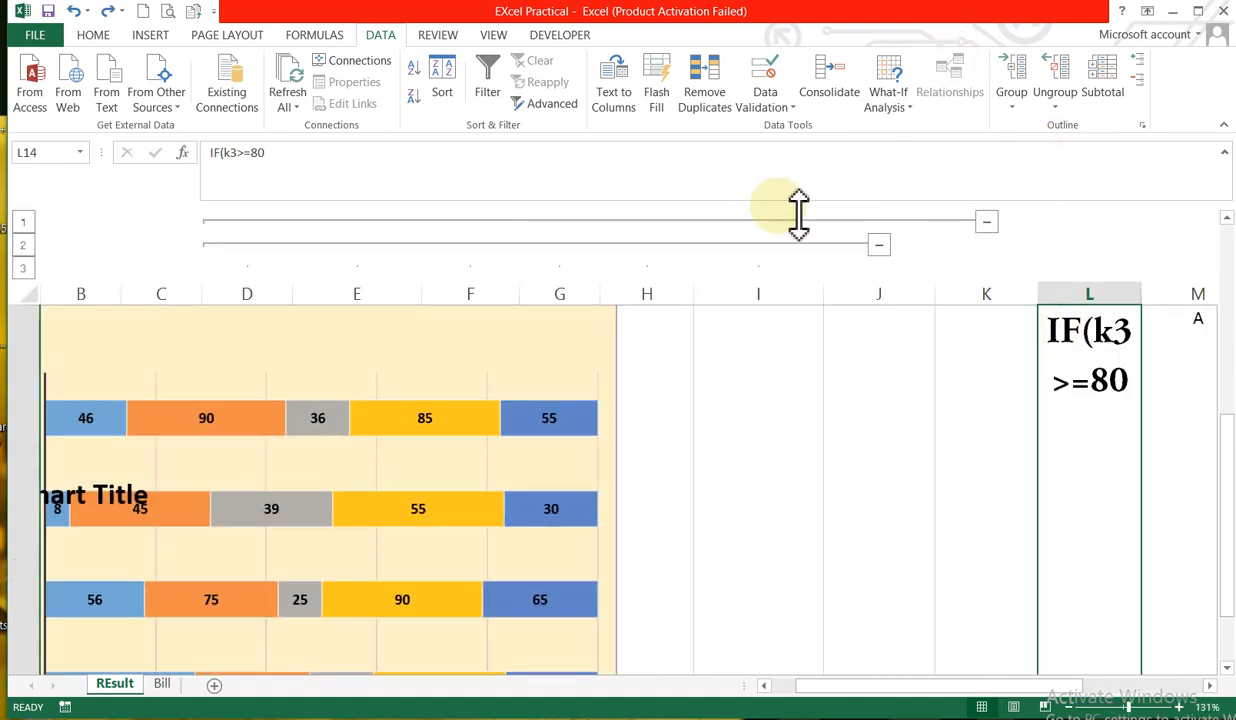
pyautogui.moveTo(1228, 490); pyautogui.dragTo(1229, 205)
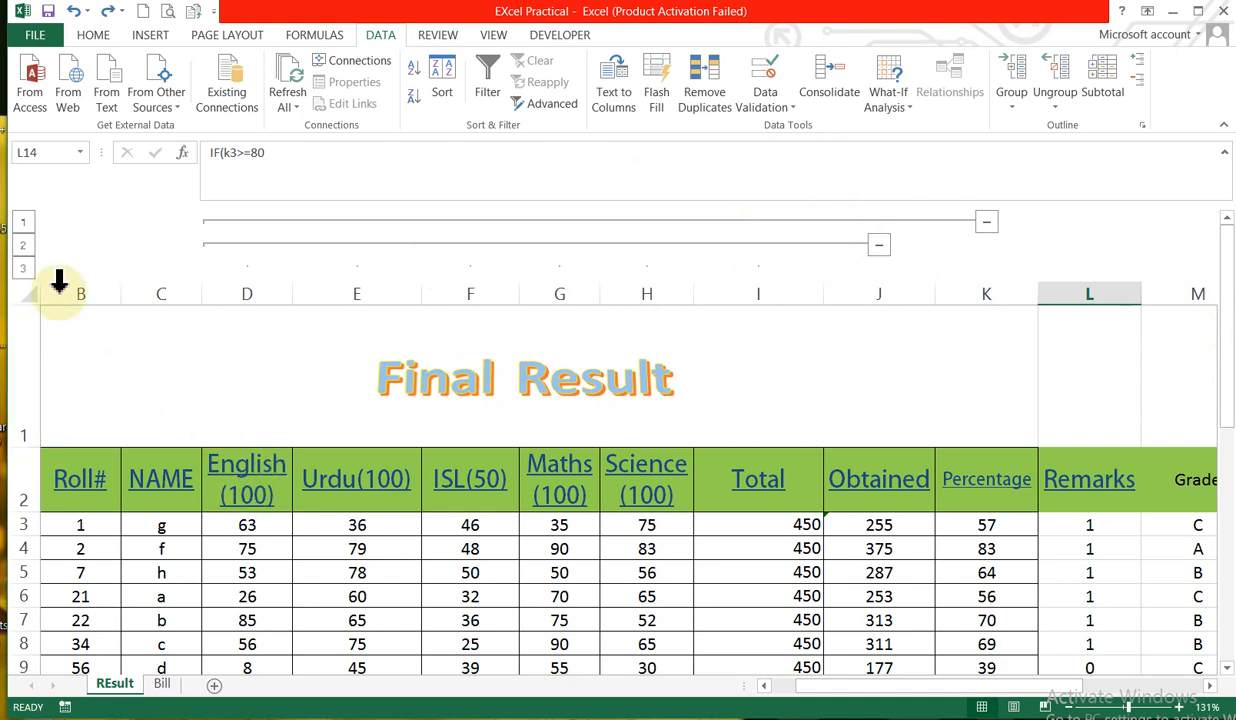
pyautogui.click(22, 221)
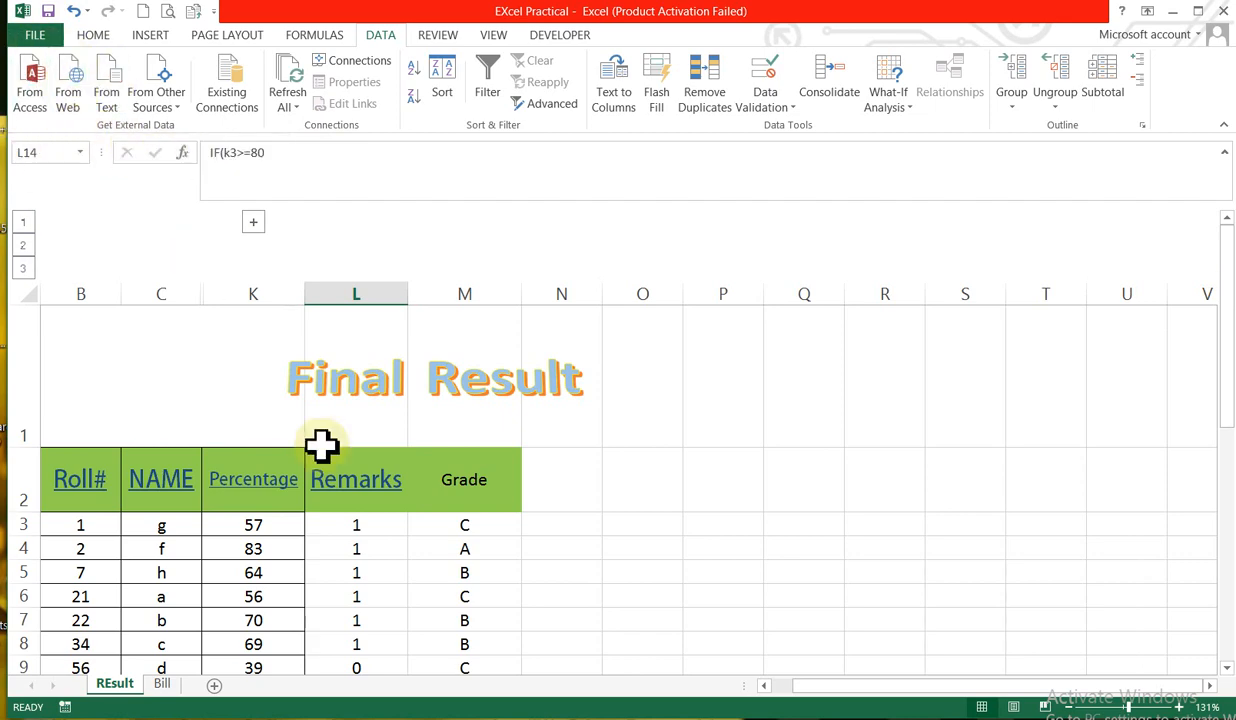
# Step: Add a new worksheet and start importing the text file vb8 pk from the Desktop
pyautogui.click(214, 685)
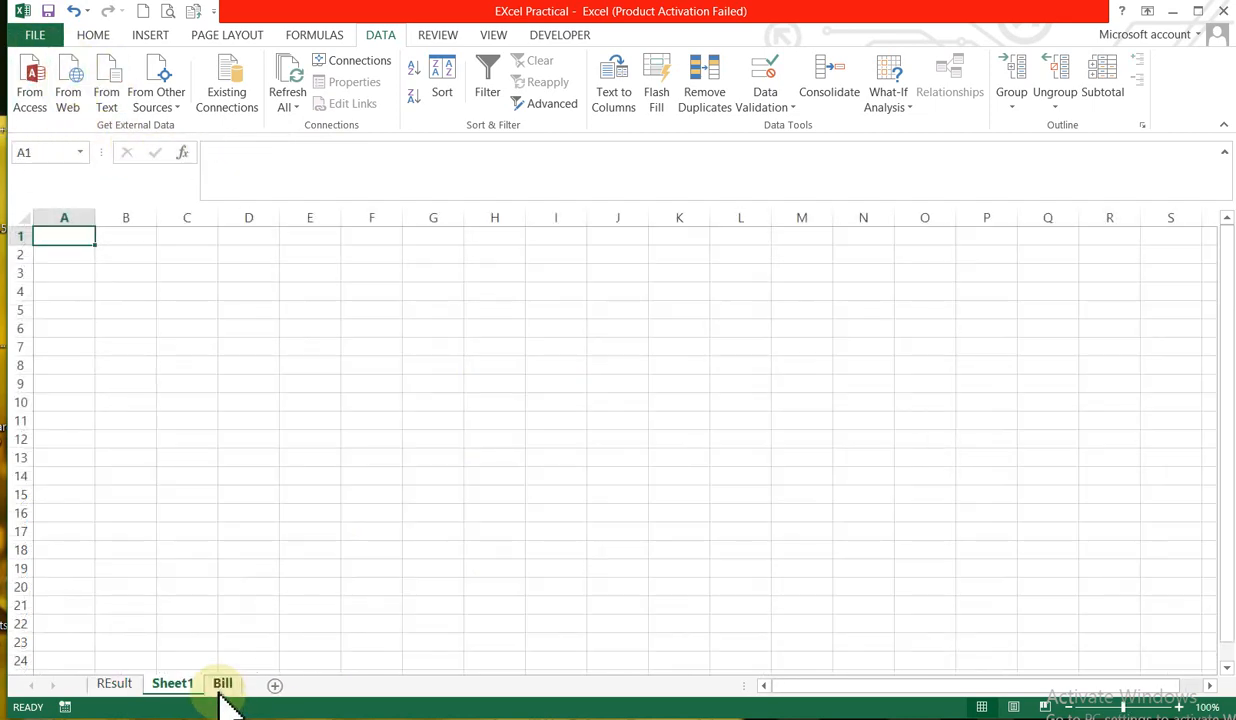
pyautogui.click(115, 95)
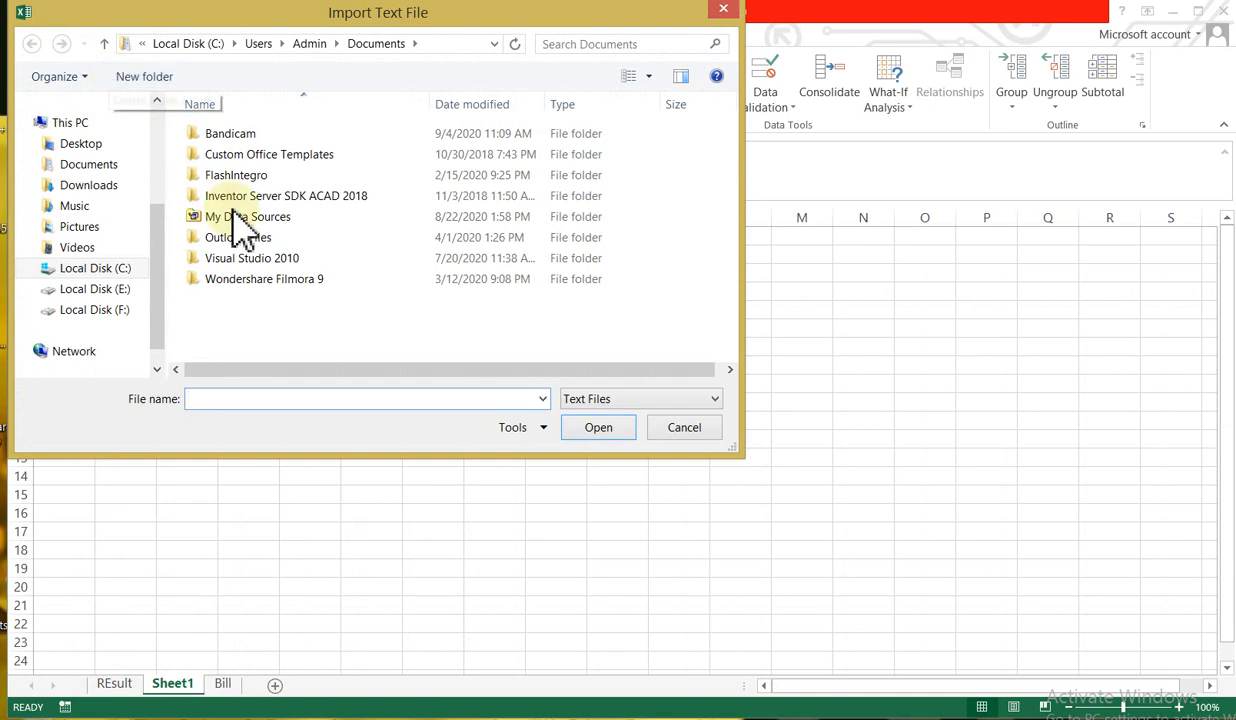
pyautogui.click(82, 145)
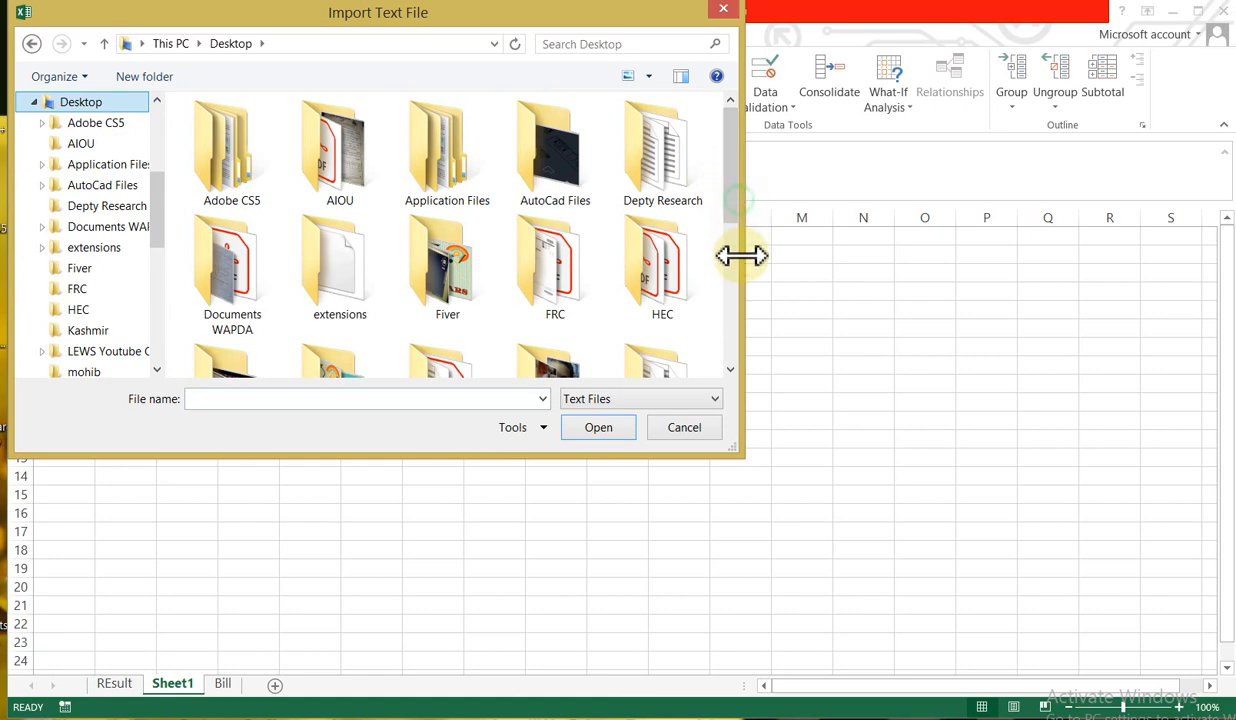
pyautogui.moveTo(736, 196); pyautogui.dragTo(777, 392)
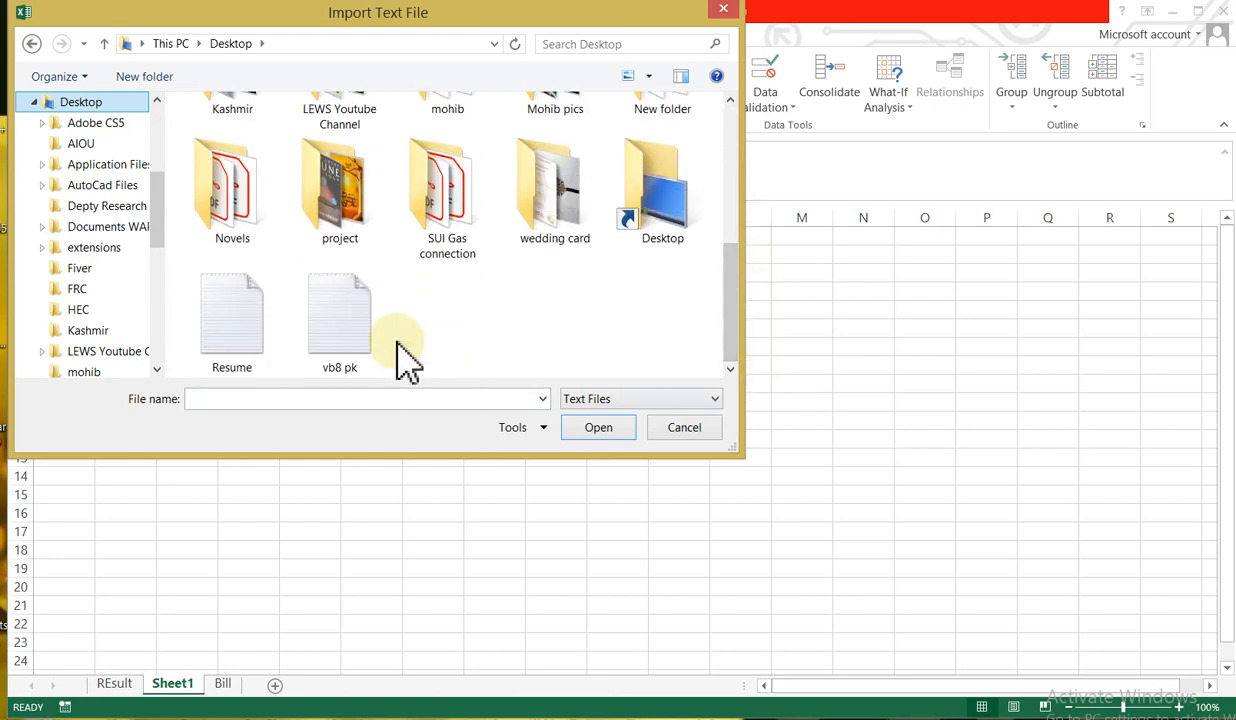
pyautogui.click(333, 340)
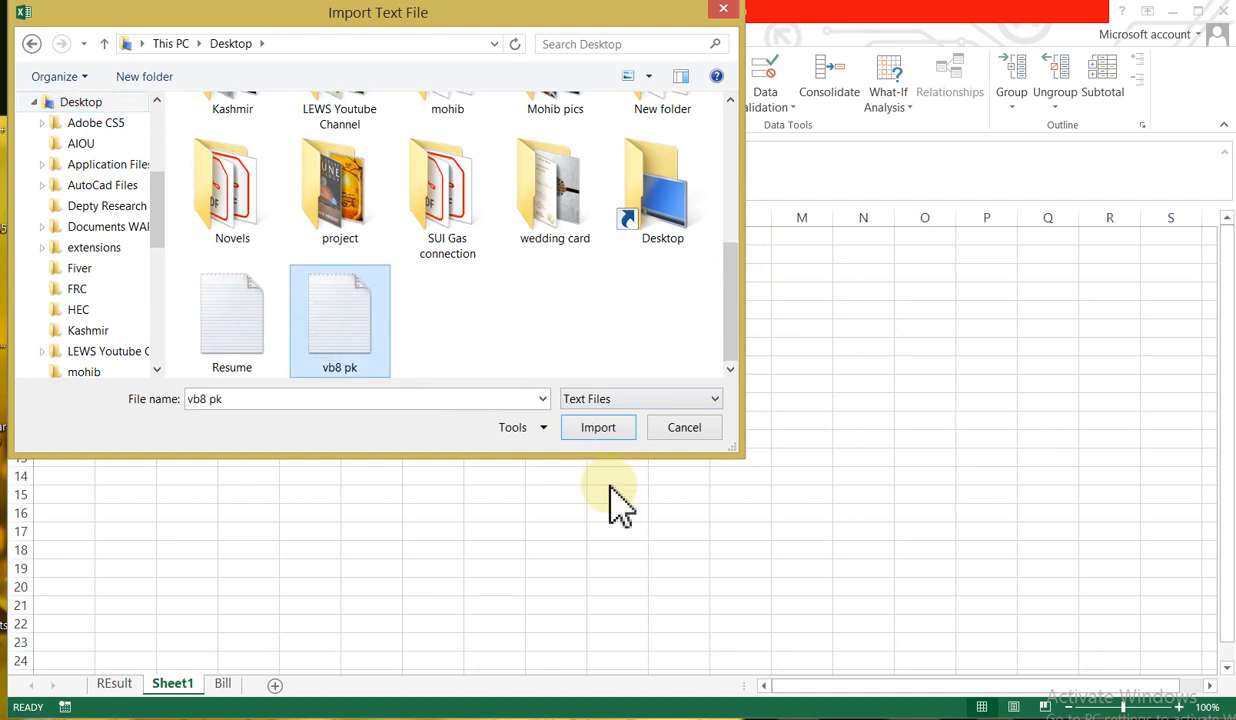
pyautogui.click(600, 430)
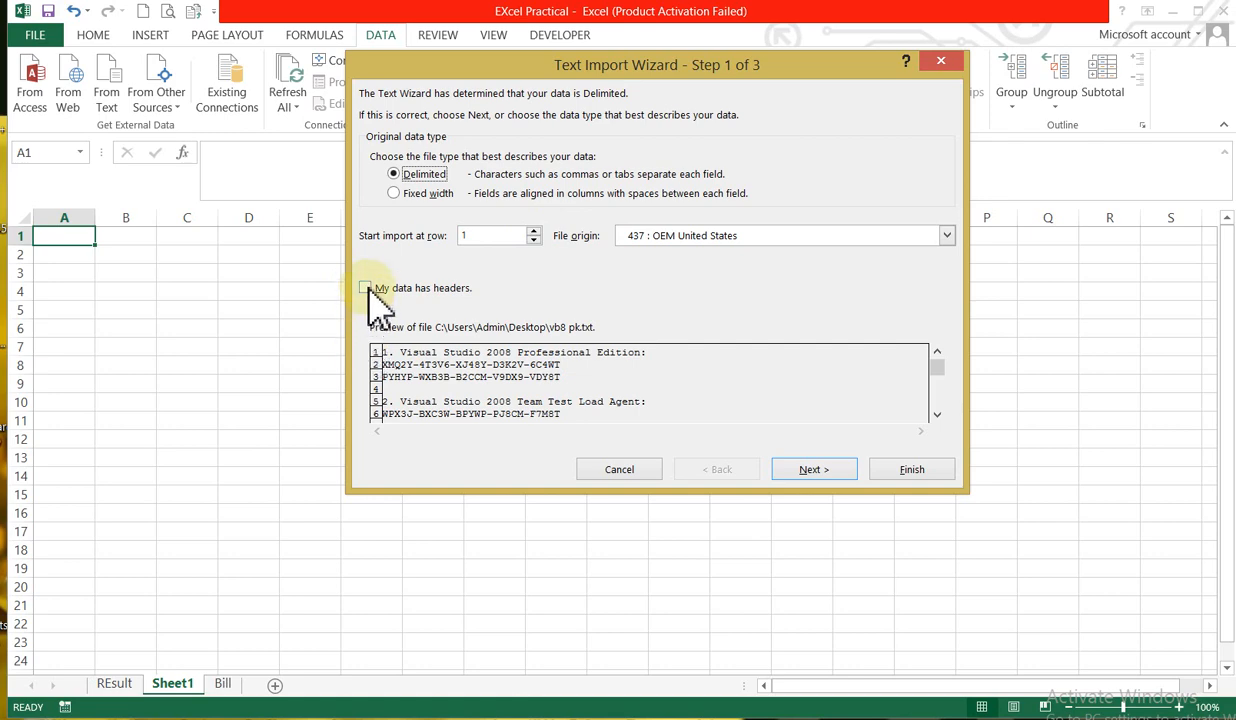
# Step: Keep the data type Delimited and replace the Comma delimiter with Space and a custom "-" delimiter
pyautogui.click(812, 469)
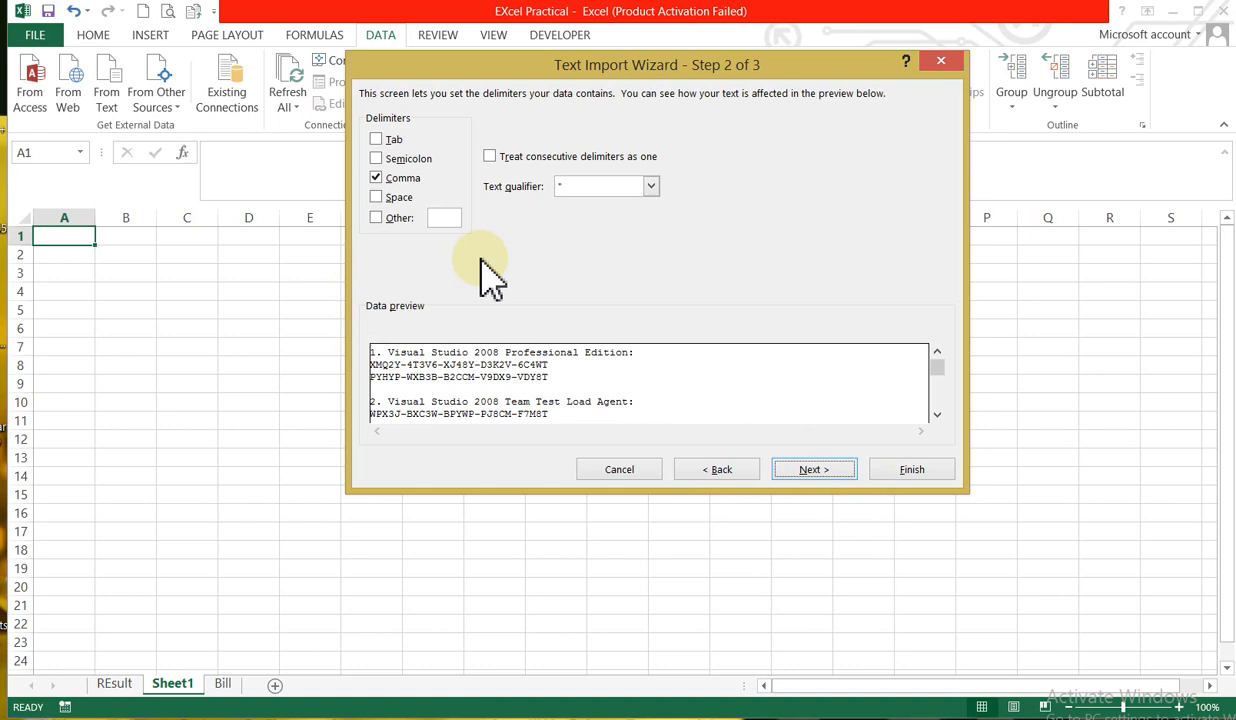
pyautogui.click(379, 198)
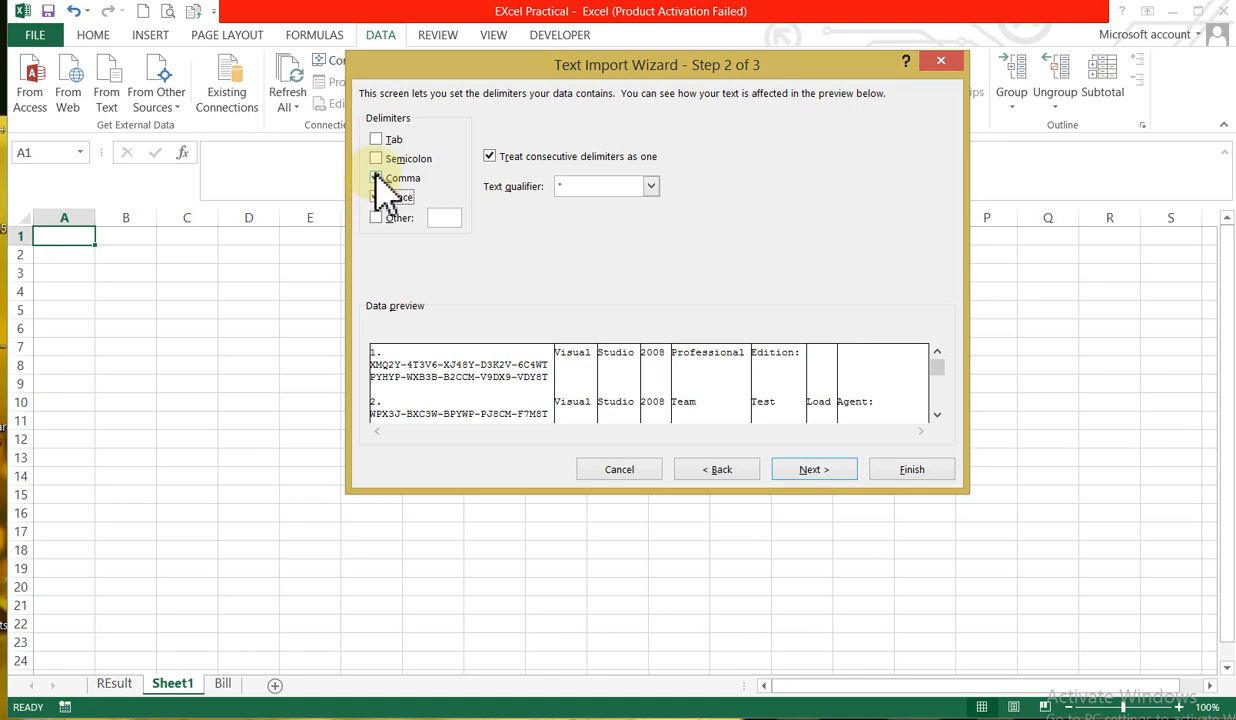
pyautogui.click(376, 178)
pyautogui.click(376, 197)
pyautogui.click(376, 197)
pyautogui.click(442, 218)
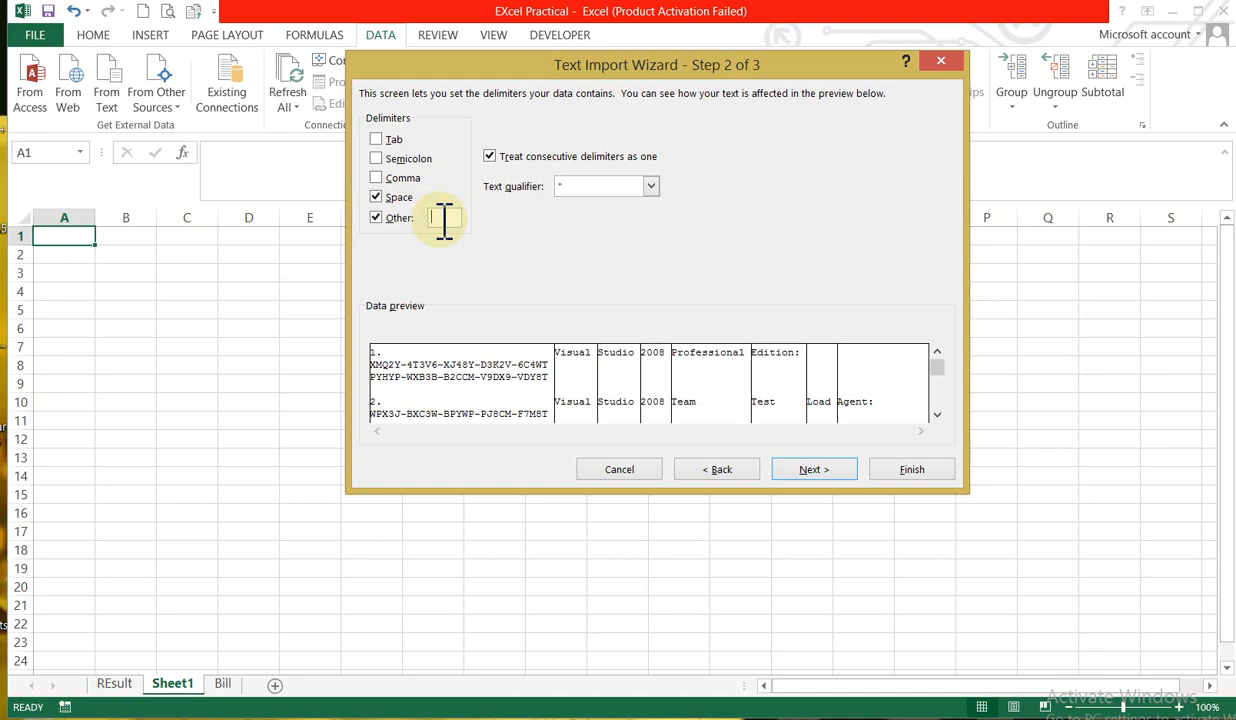
pyautogui.write('-')
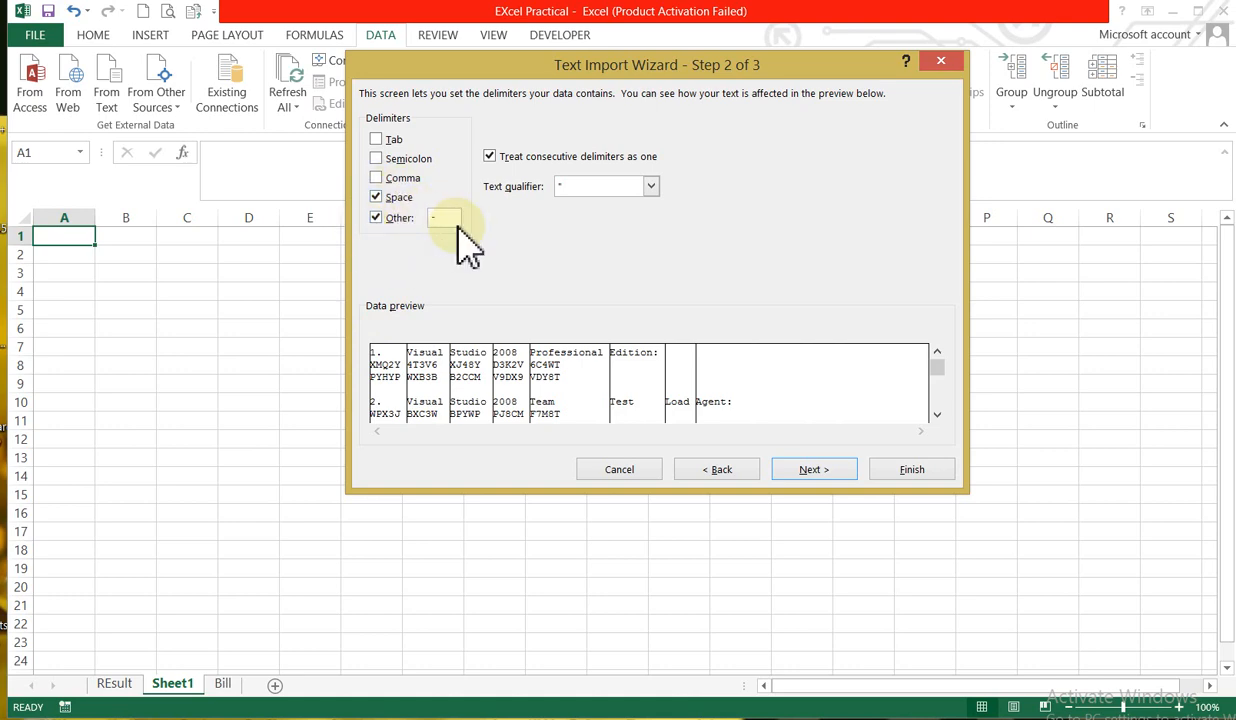
# Step: Clear the Space and custom delimiters and finish importing in General format at $A$1 of the existing worksheet
pyautogui.click(376, 198)
pyautogui.click(376, 218)
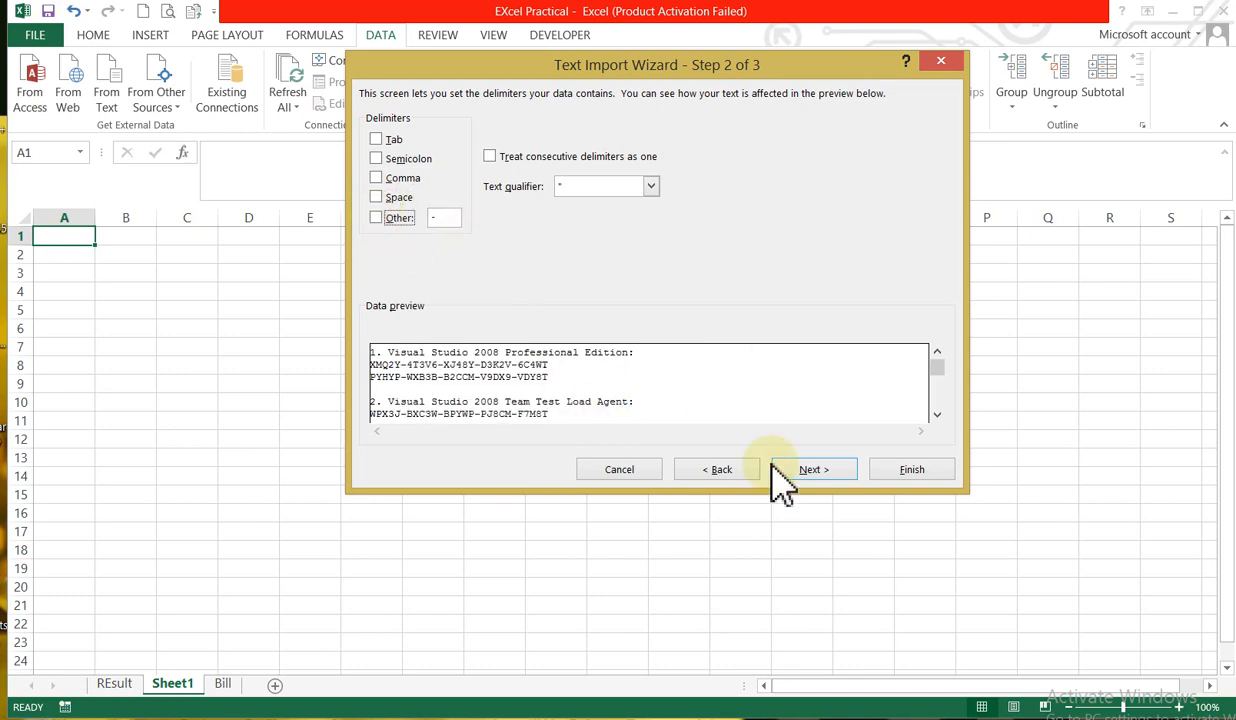
pyautogui.click(813, 470)
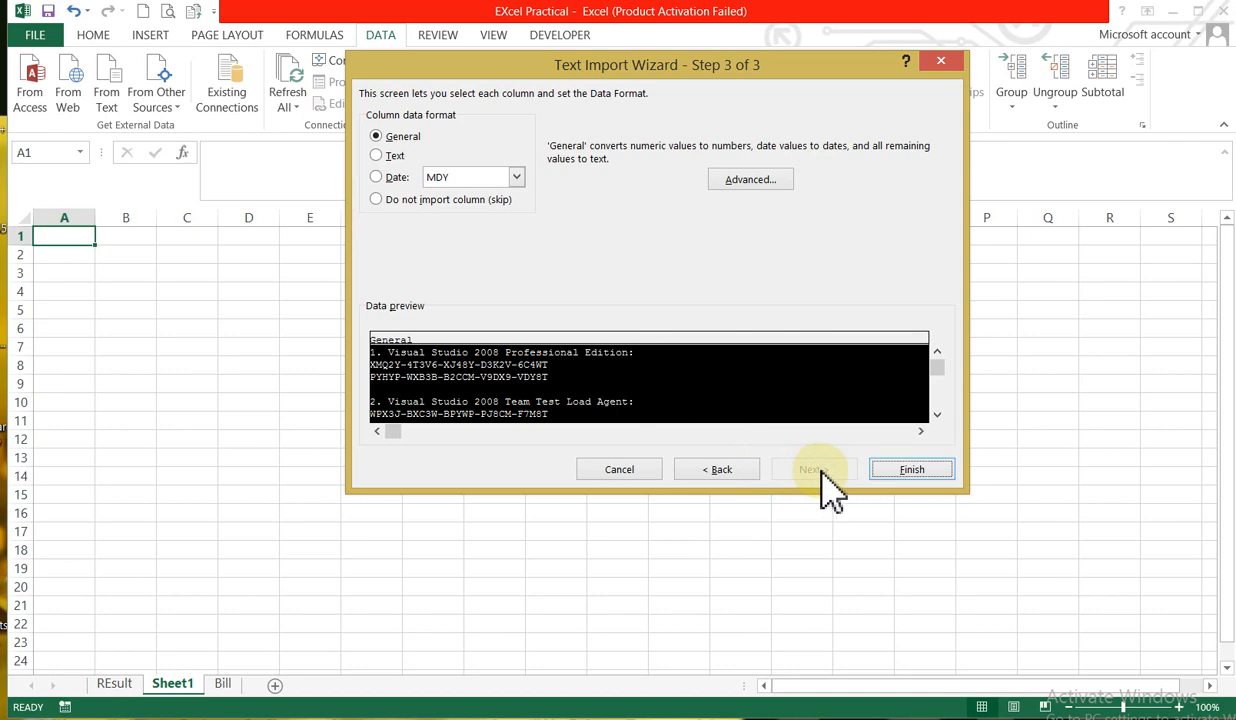
pyautogui.click(908, 469)
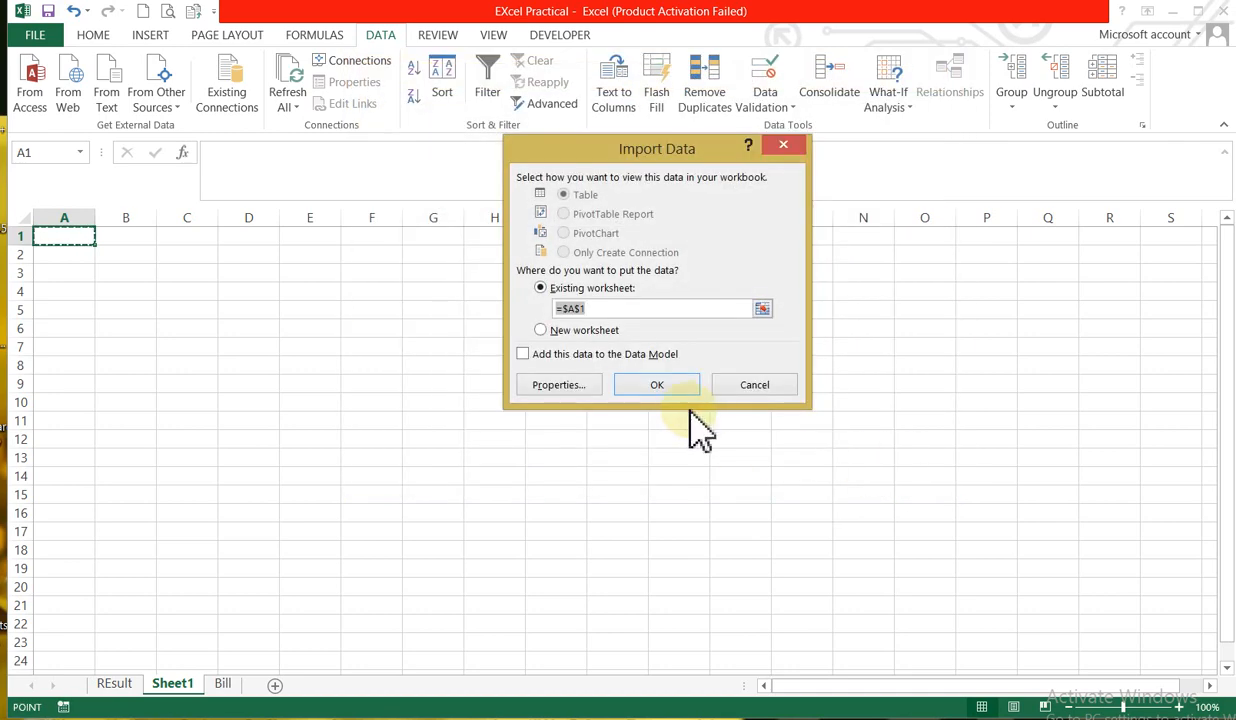
pyautogui.click(679, 388)
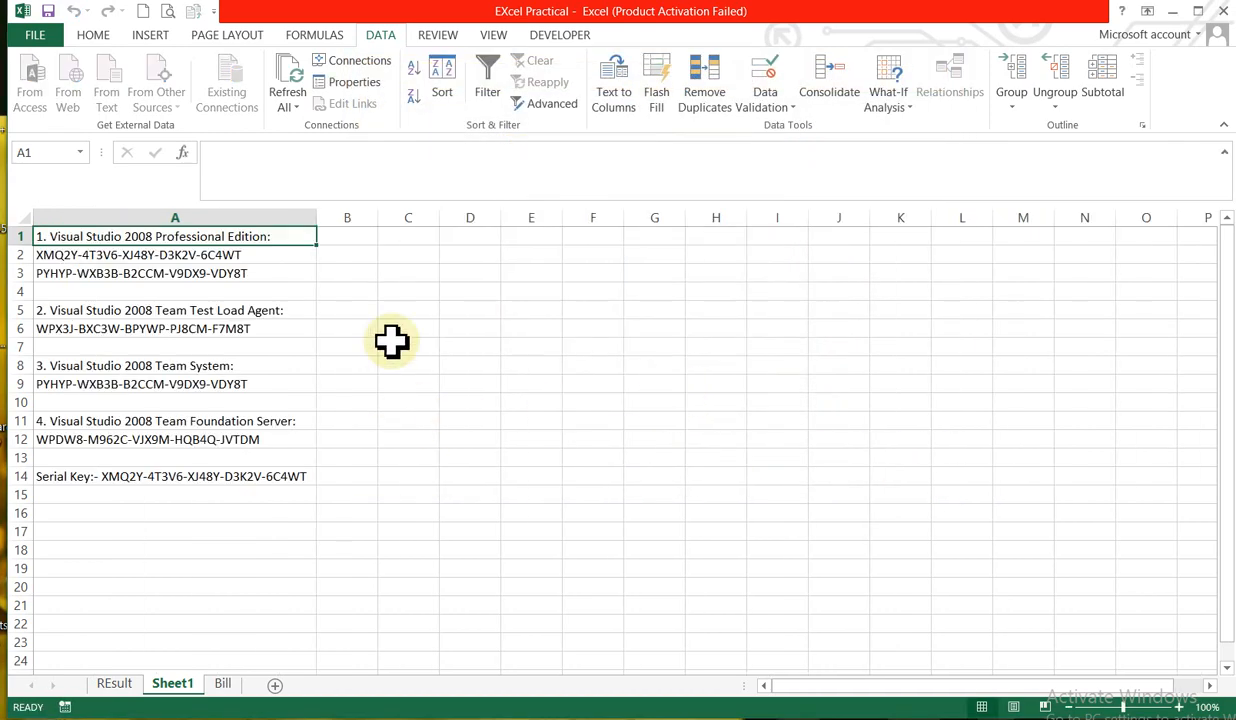
# Step: Examine the imported text entries in column A from row 1 to row 14
pyautogui.click(212, 326)
pyautogui.click(179, 236)
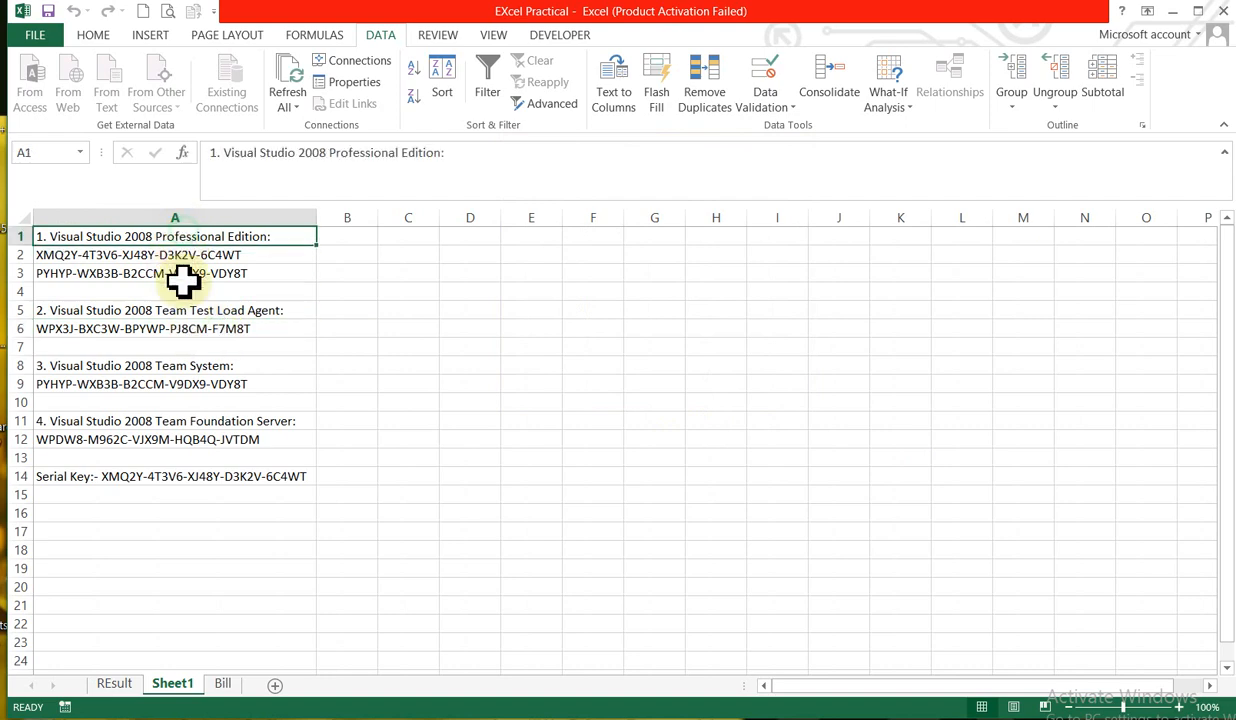
pyautogui.moveTo(183, 282); pyautogui.dragTo(210, 478)
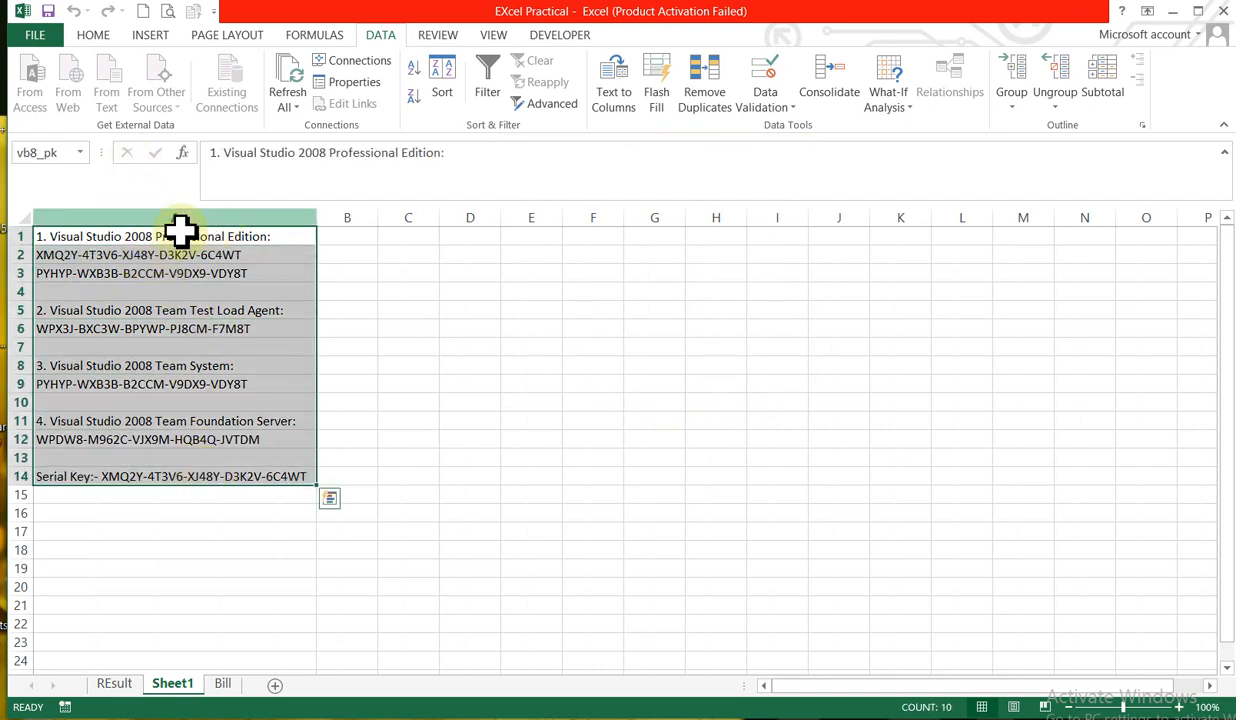
pyautogui.moveTo(226, 250); pyautogui.dragTo(224, 234)
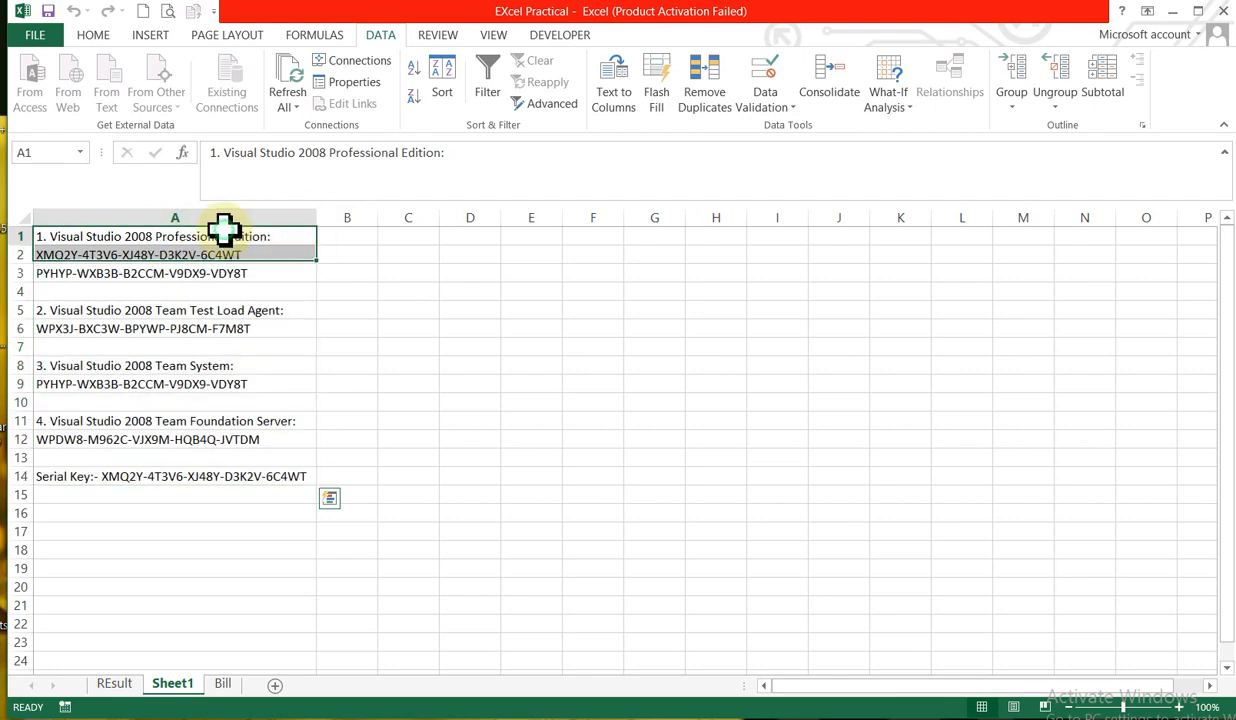
pyautogui.click(177, 237)
pyautogui.click(175, 258)
pyautogui.click(177, 290)
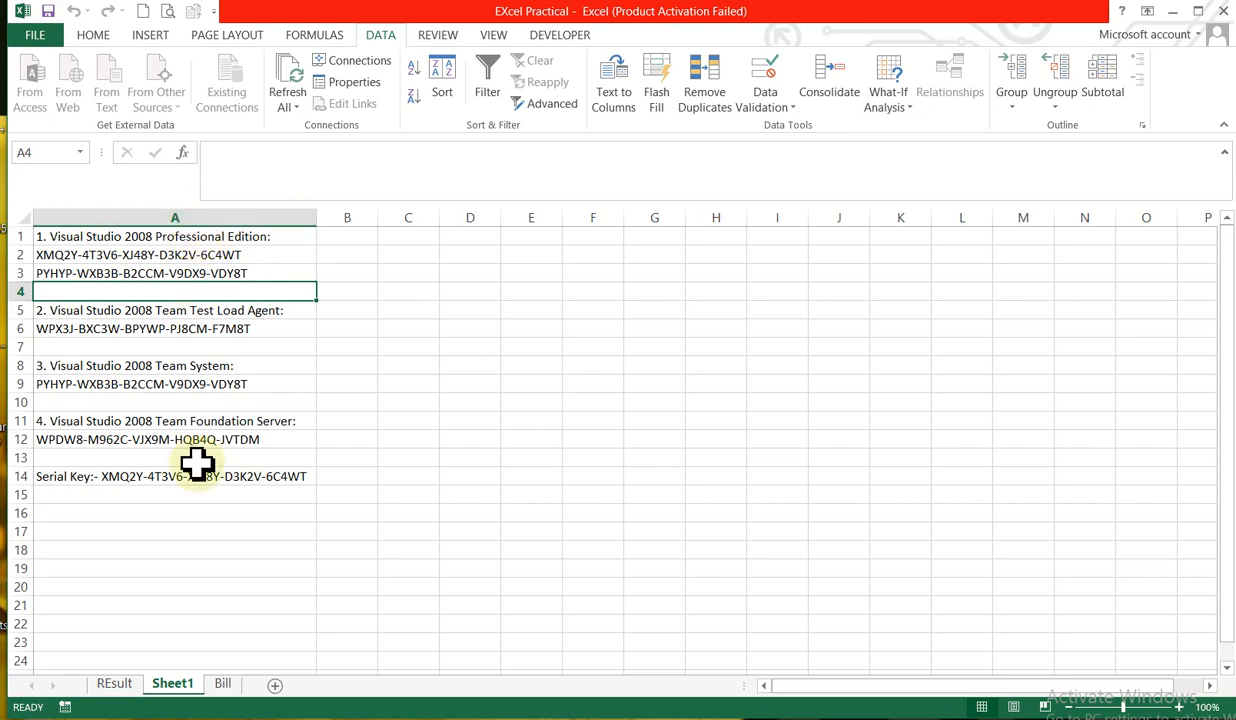
# Step: Split column A with Text to Columns as Delimited, replacing Comma with Space and a custom "-" delimiter, in General format at $A$1
pyautogui.click(226, 214)
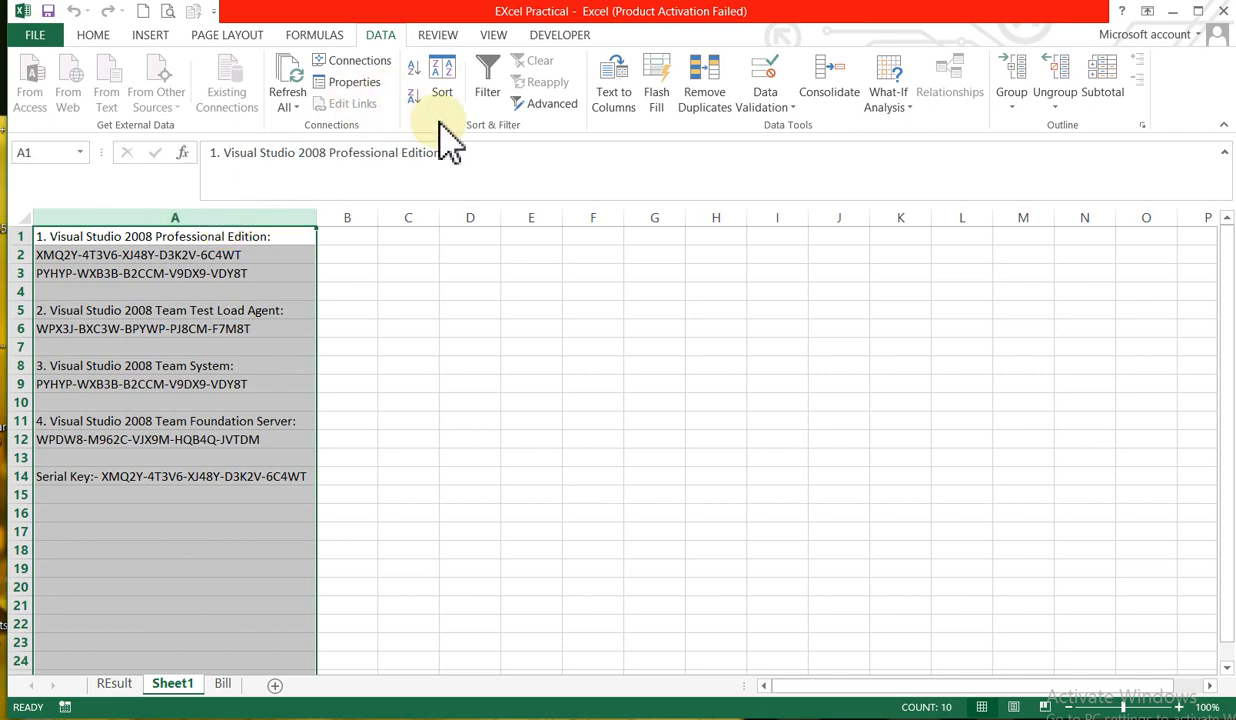
pyautogui.click(630, 102)
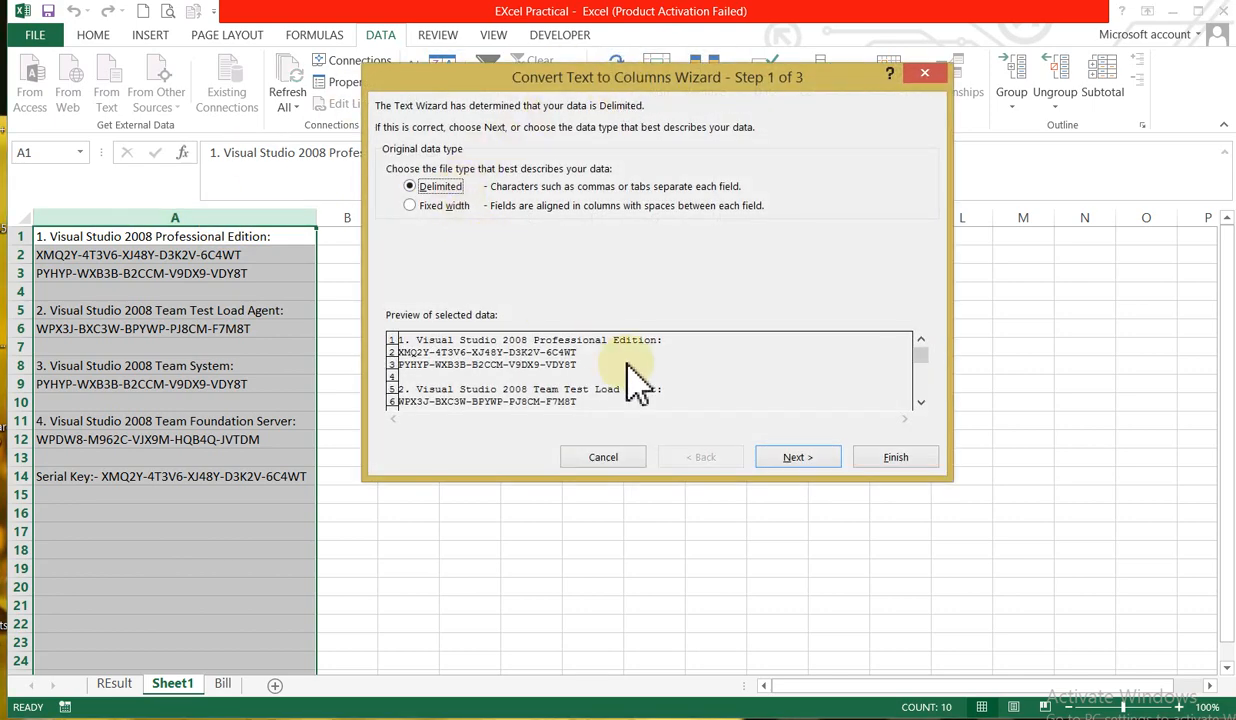
pyautogui.click(805, 456)
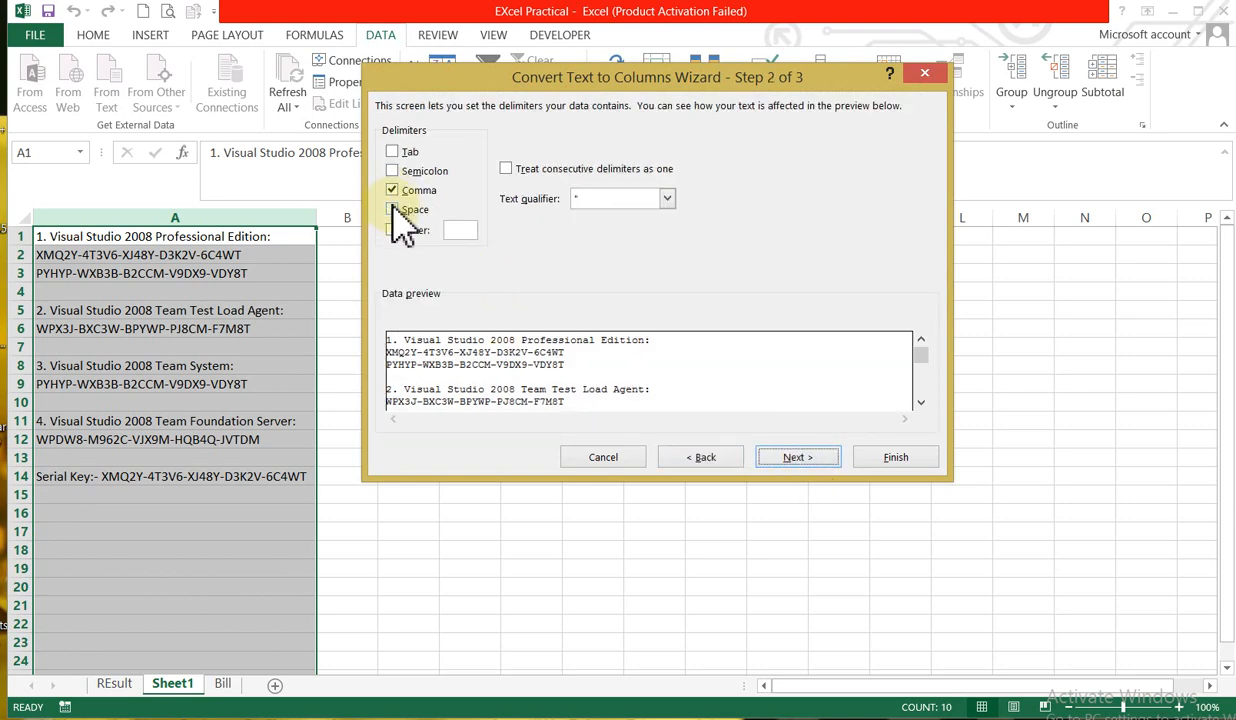
pyautogui.click(393, 210)
pyautogui.click(393, 191)
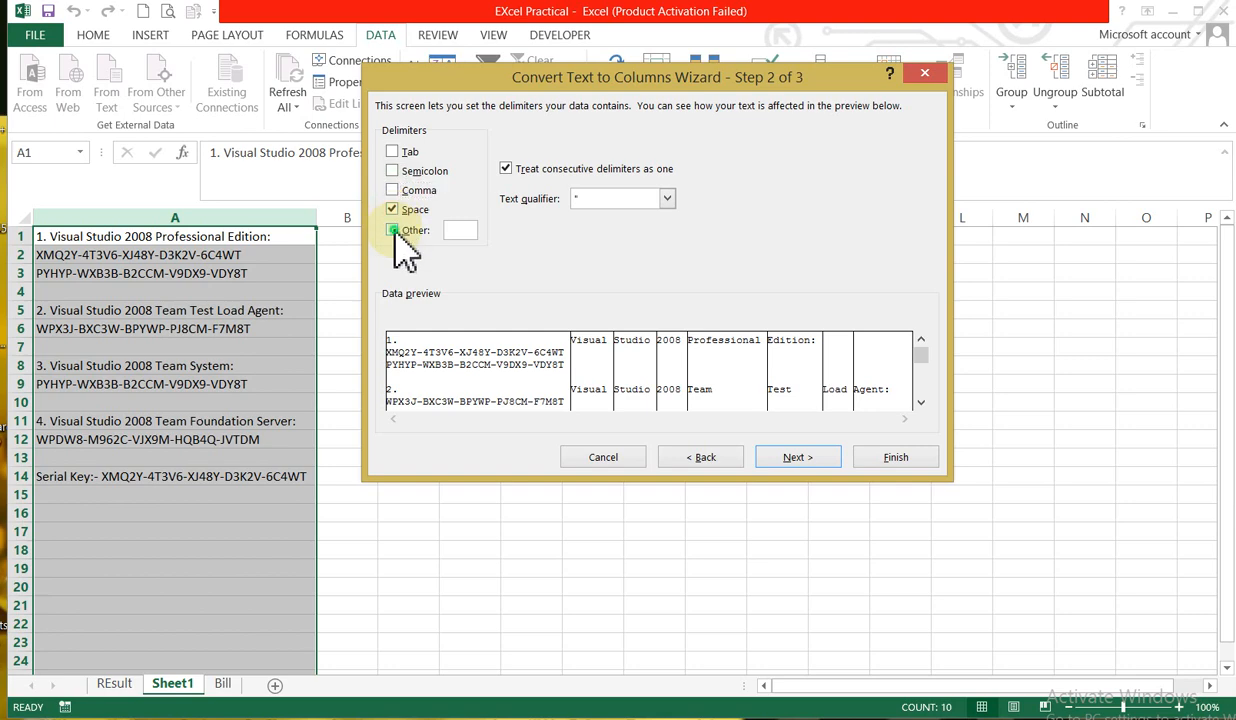
pyautogui.write('-')
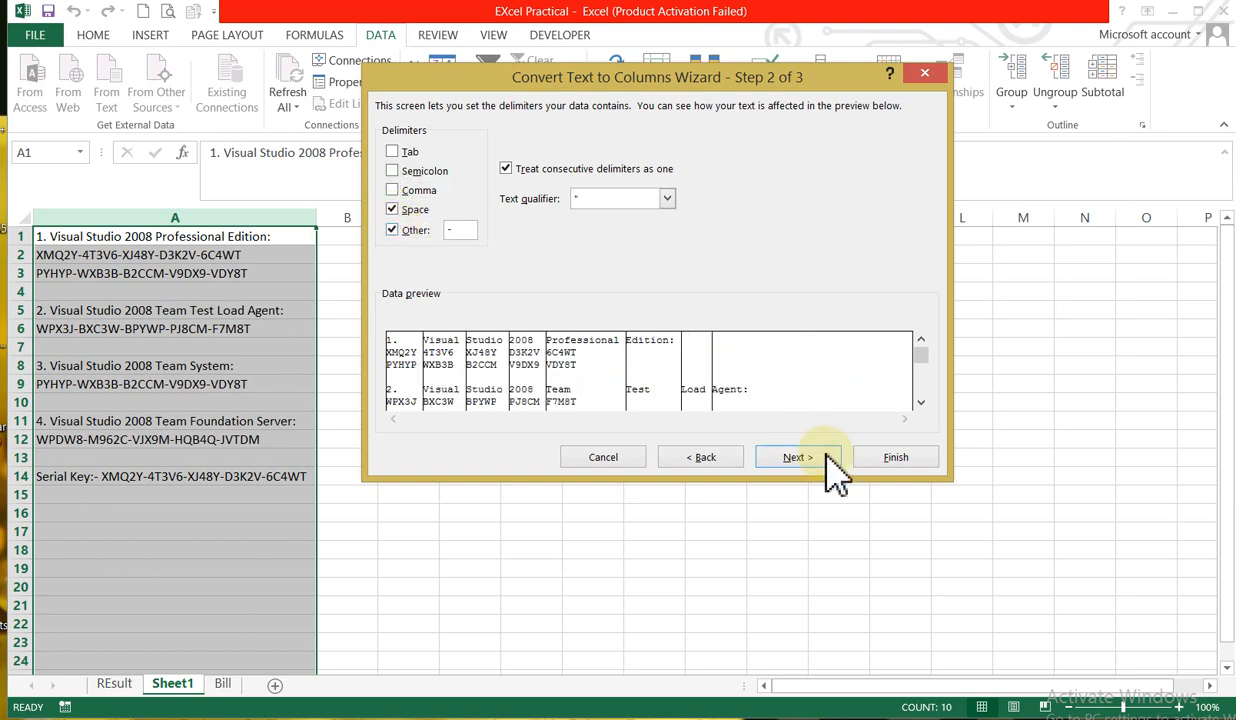
pyautogui.click(795, 462)
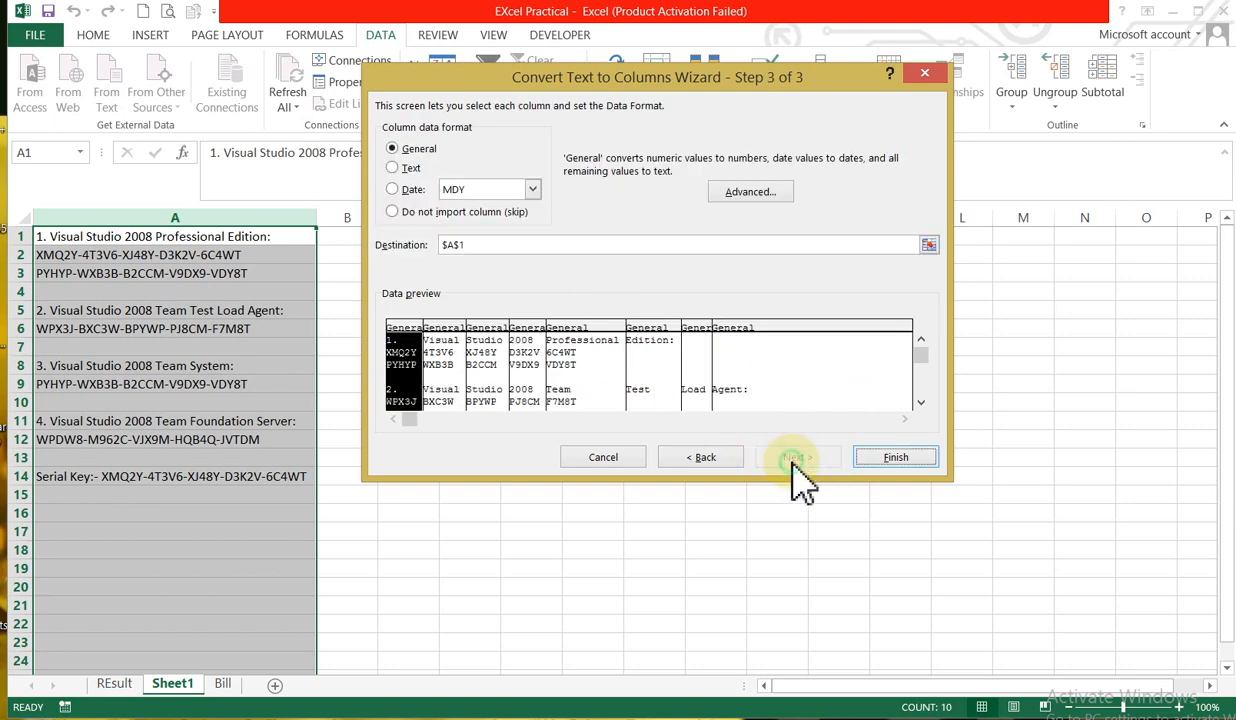
pyautogui.click(896, 458)
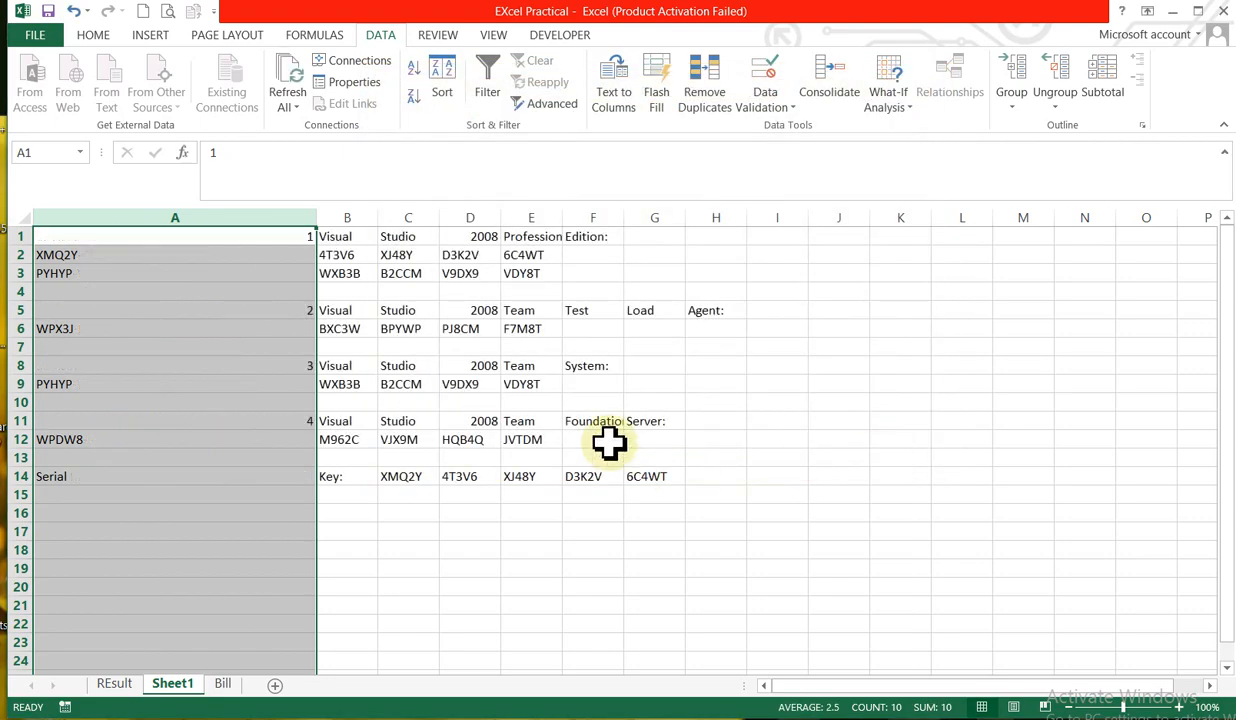
# Step: Narrow column A of the split data to about the width of the neighbouring columns
pyautogui.click(274, 363)
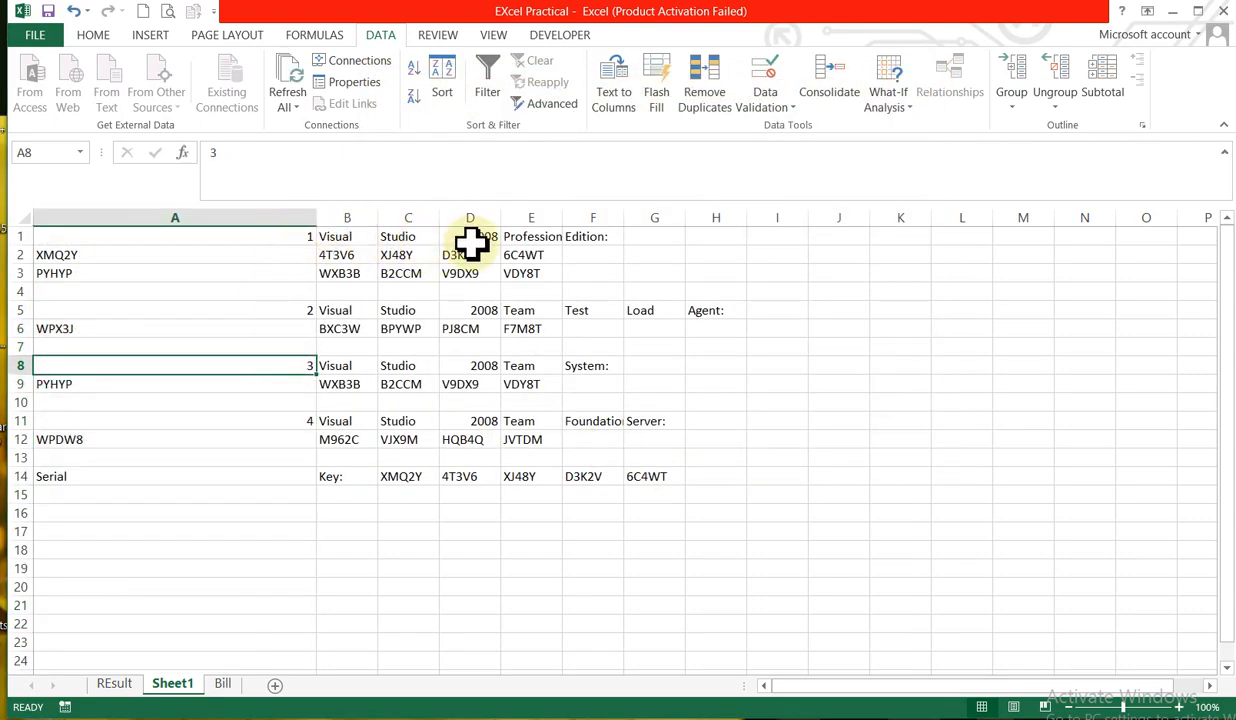
pyautogui.click(250, 258)
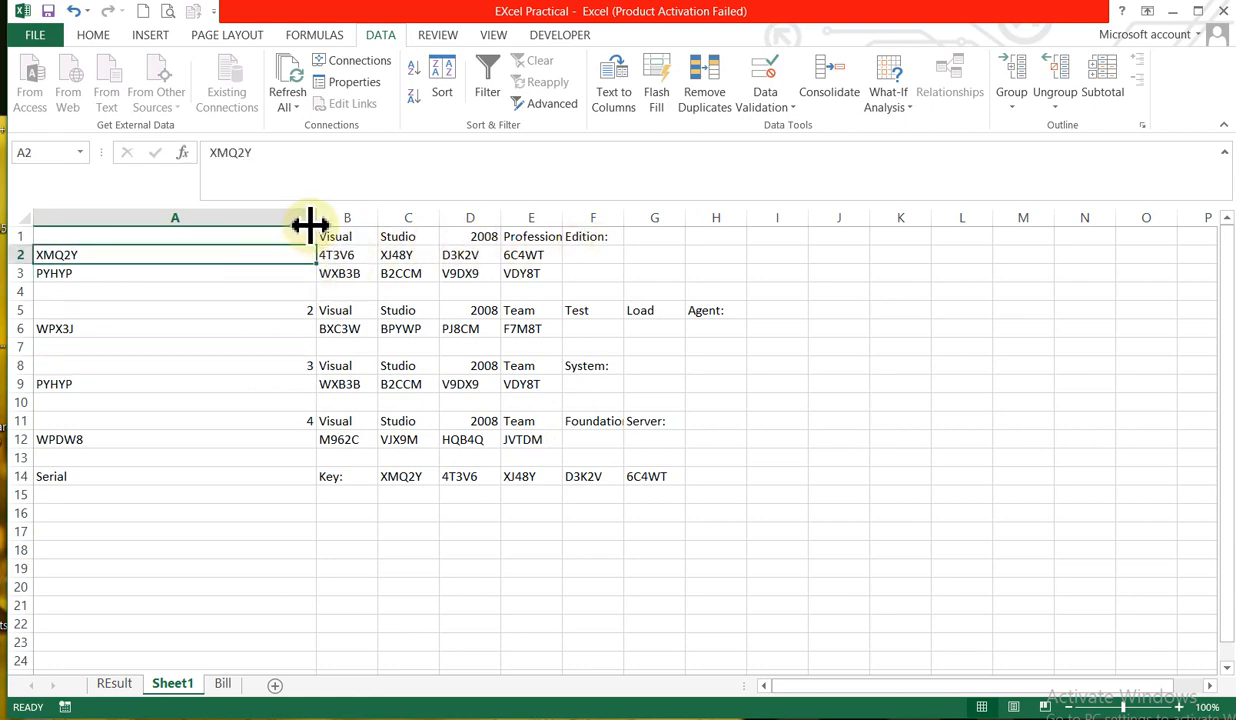
pyautogui.moveTo(316, 224); pyautogui.dragTo(100, 232)
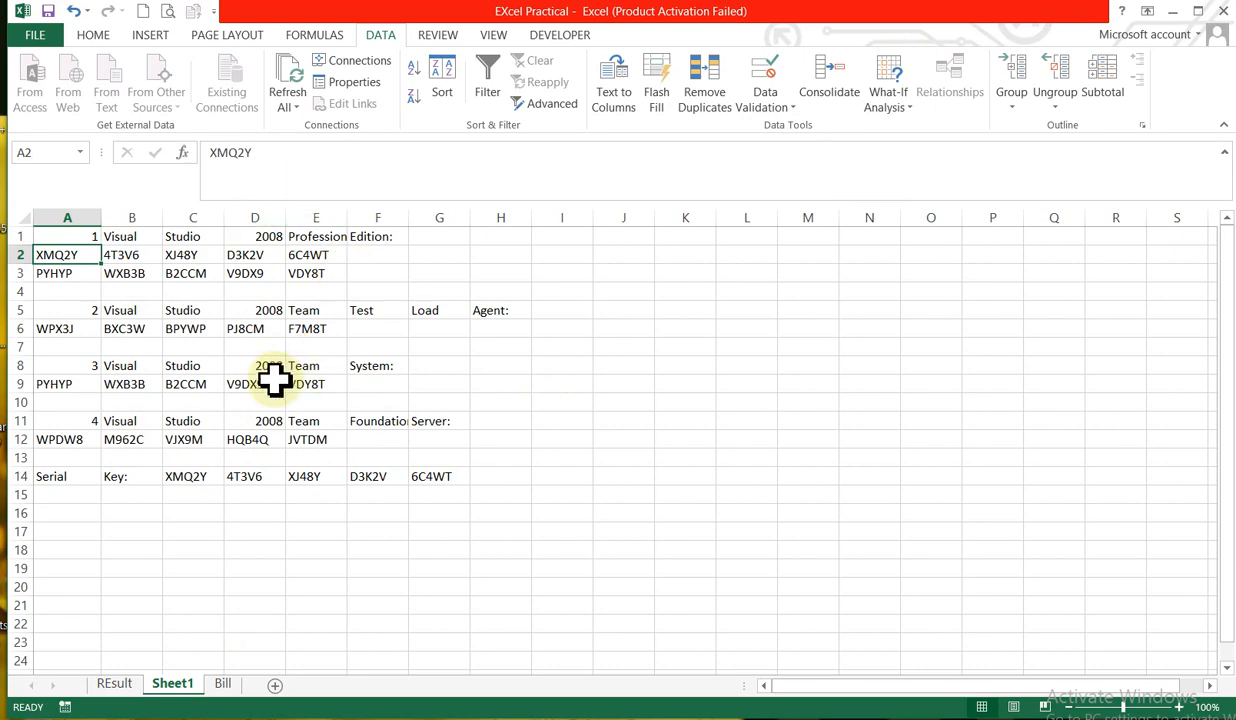
# Step: Review the Electricity Bill table on the Bill sheet and the Remarks and Grade columns on the REsult sheet, ending on the Bill sheet
pyautogui.click(222, 684)
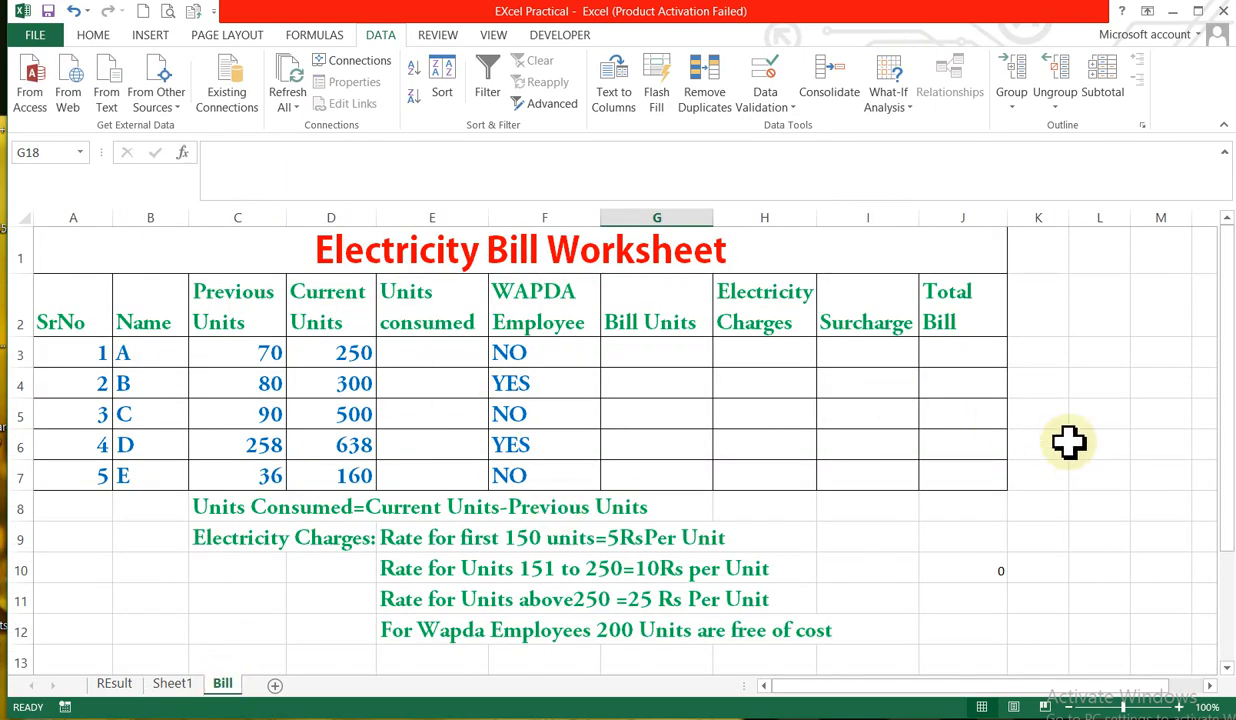
pyautogui.click(131, 685)
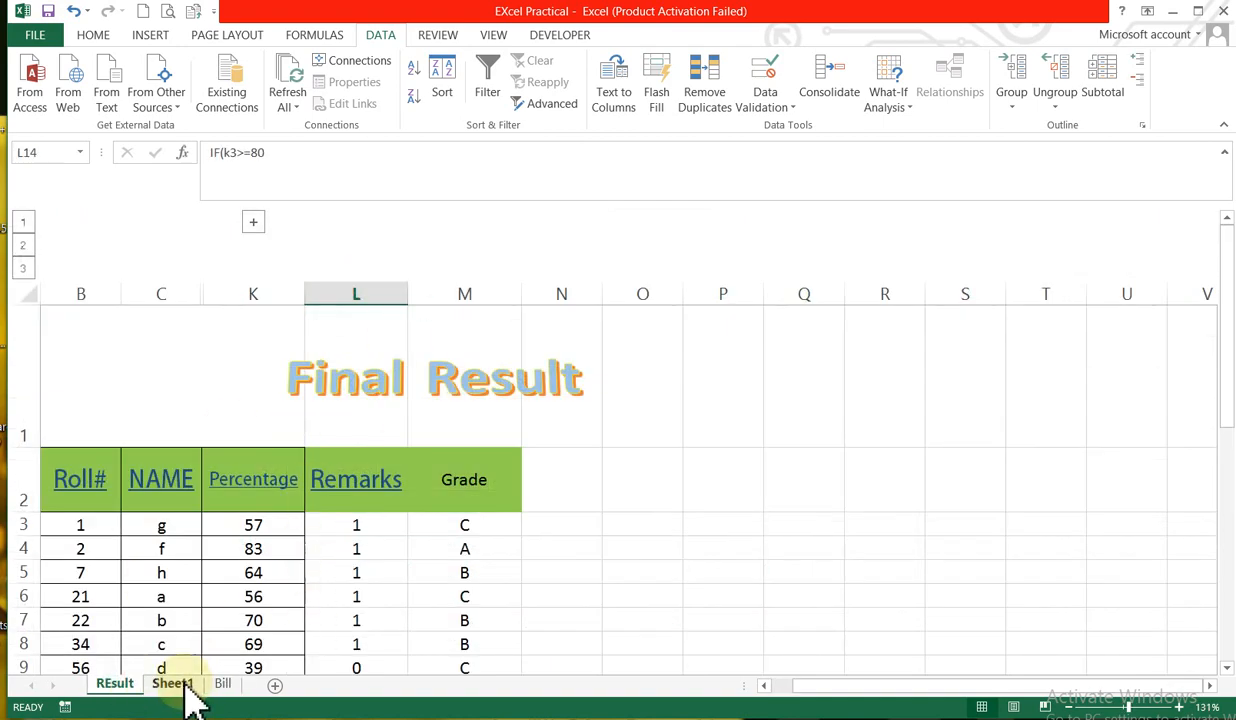
pyautogui.click(220, 686)
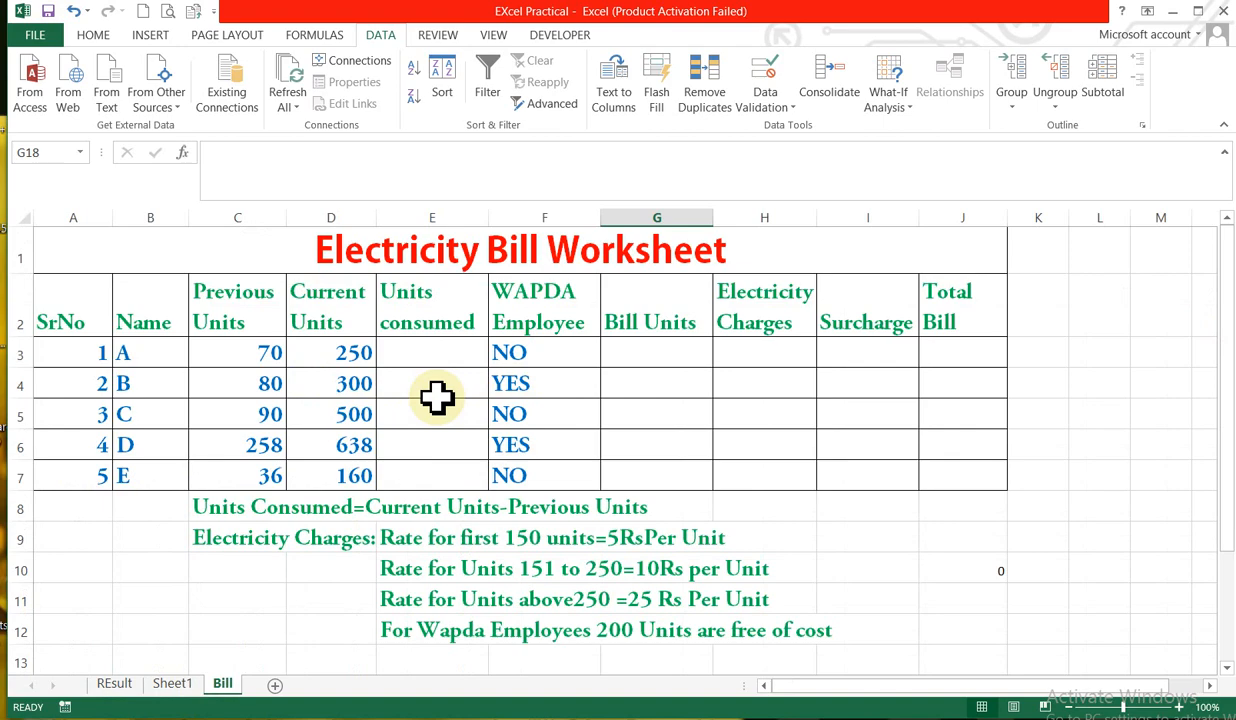
pyautogui.click(115, 688)
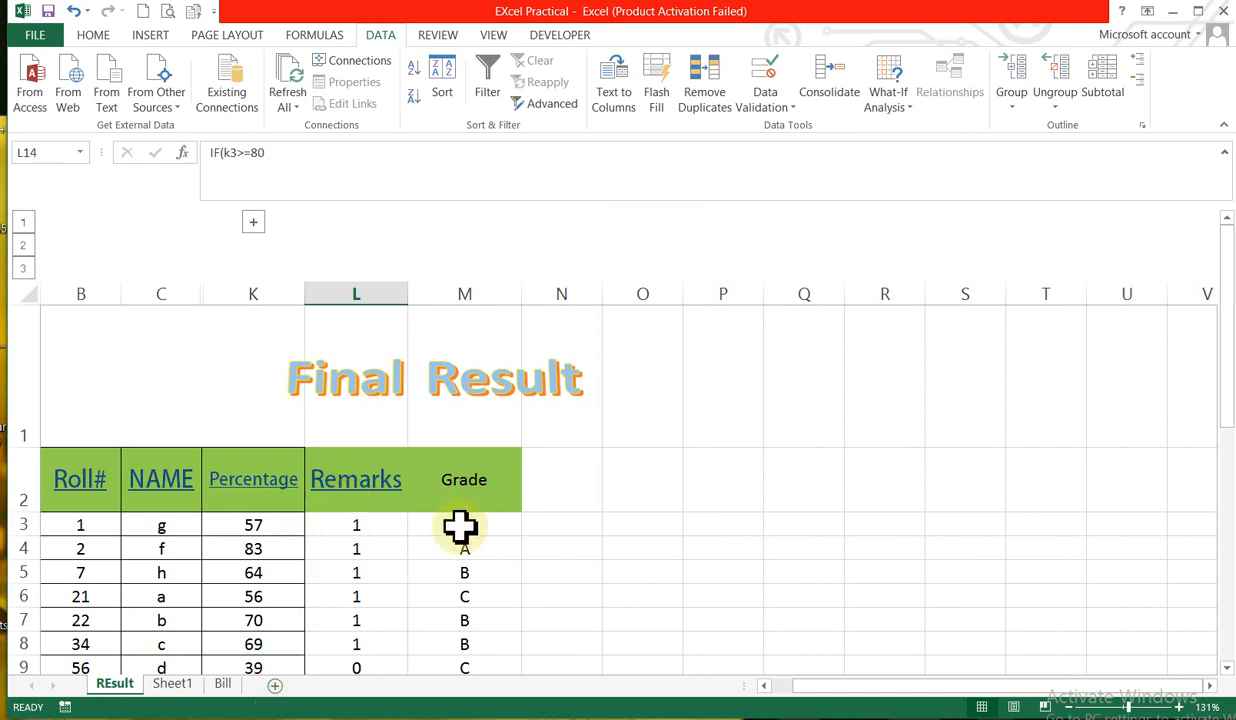
pyautogui.click(434, 598)
pyautogui.click(361, 566)
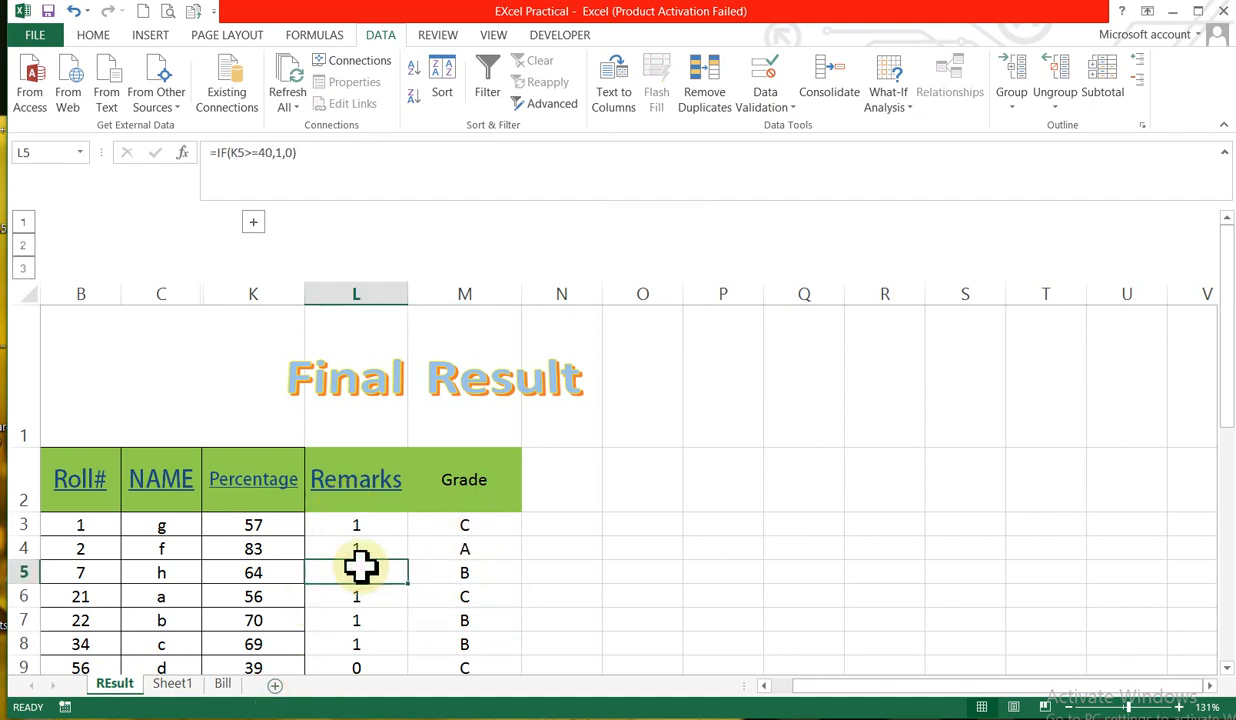
pyautogui.click(508, 553)
pyautogui.click(224, 684)
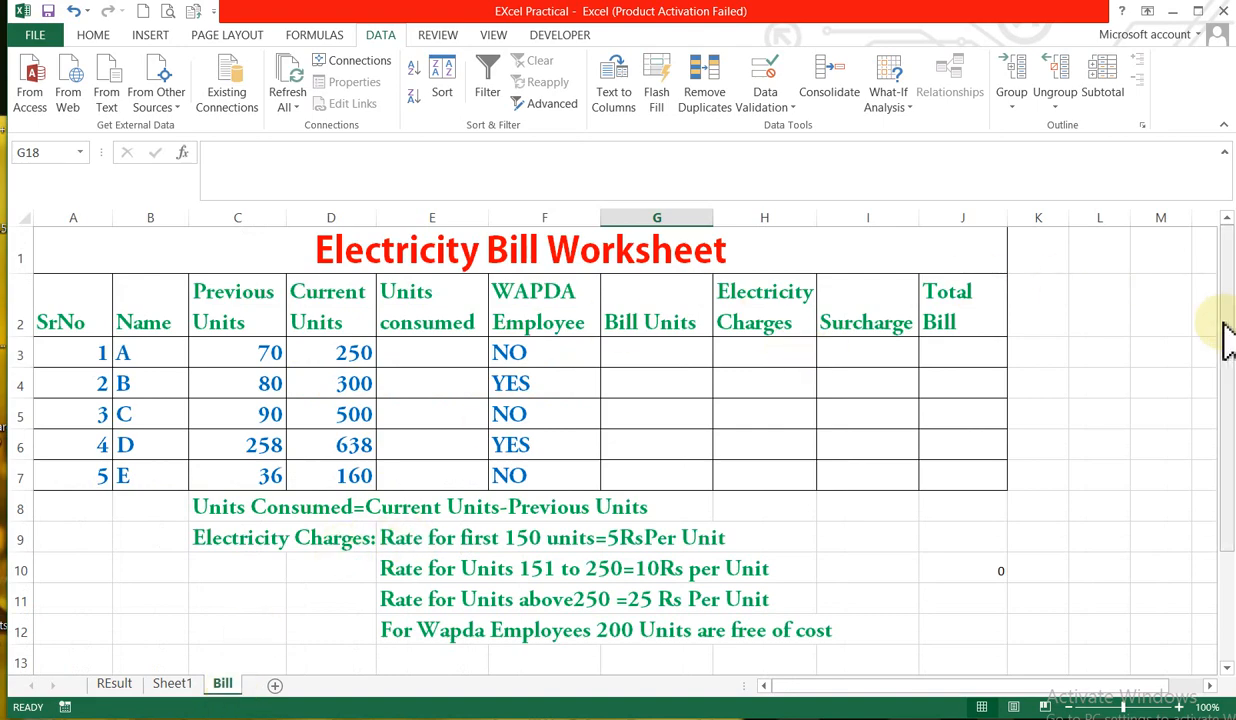
pyautogui.moveTo(1230, 585); pyautogui.dragTo(1230, 420)
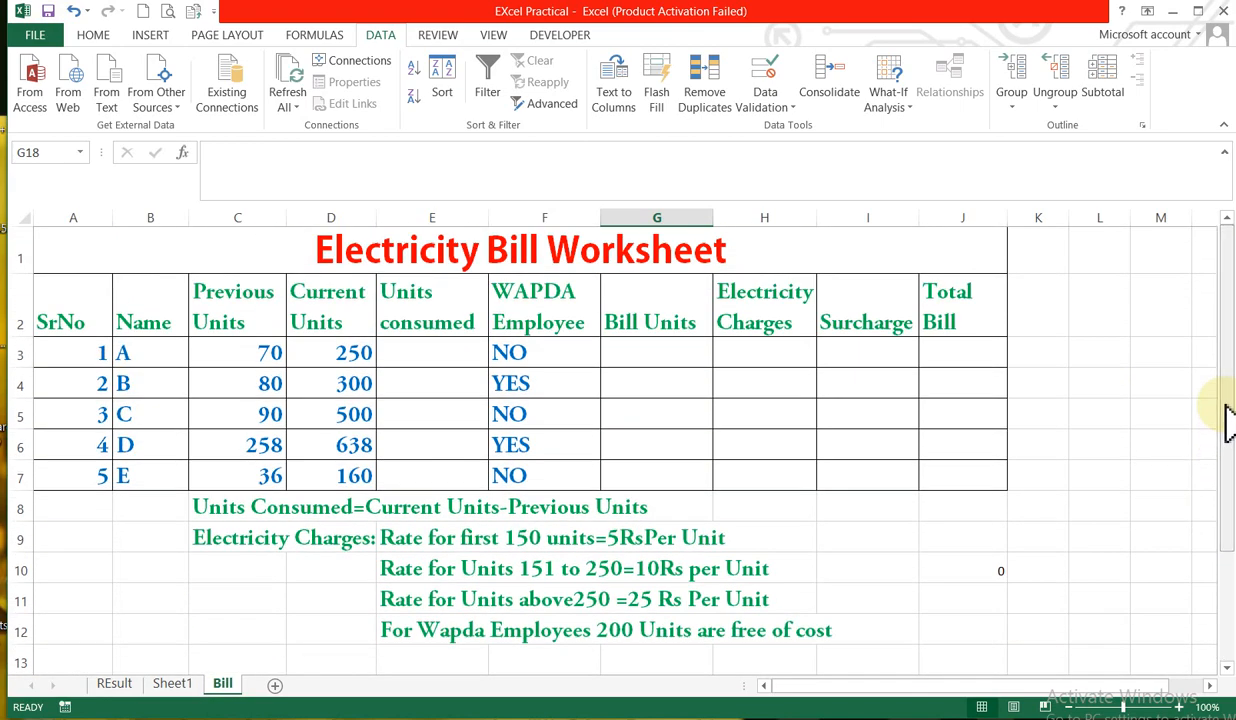